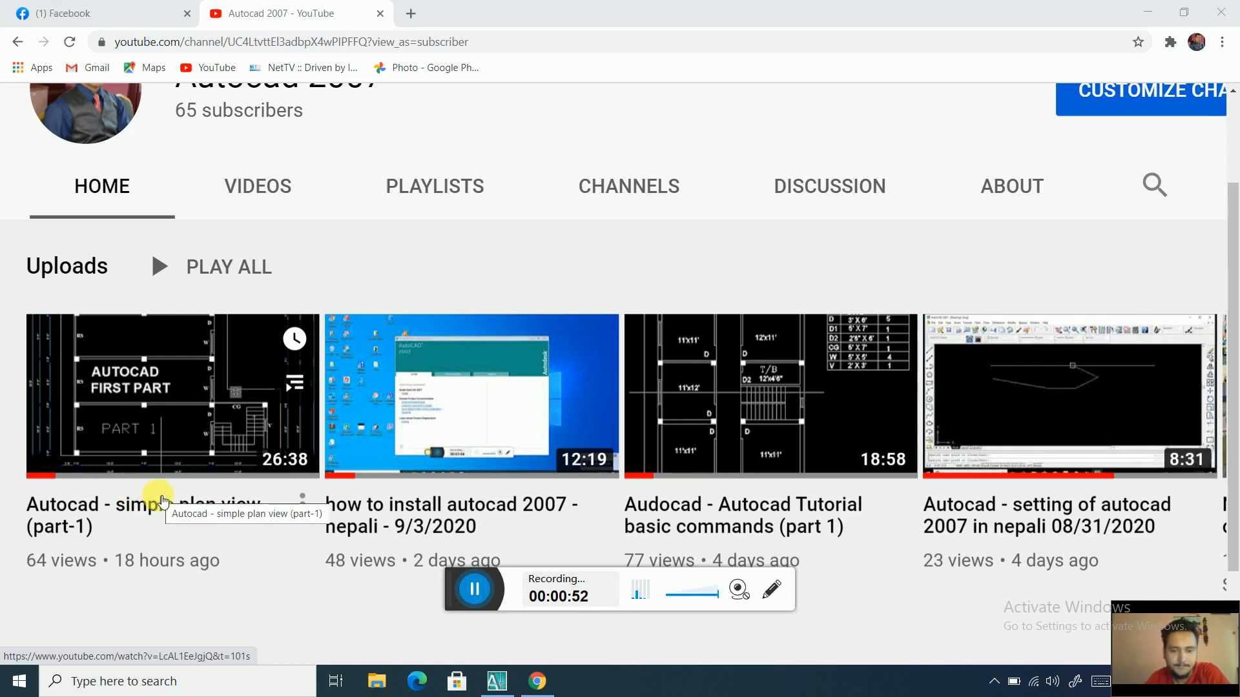
Step: Switch to AutoCAD and, with Ortho off, copy the middle room's W label into the small room at the plan's lower right
click(497, 682)
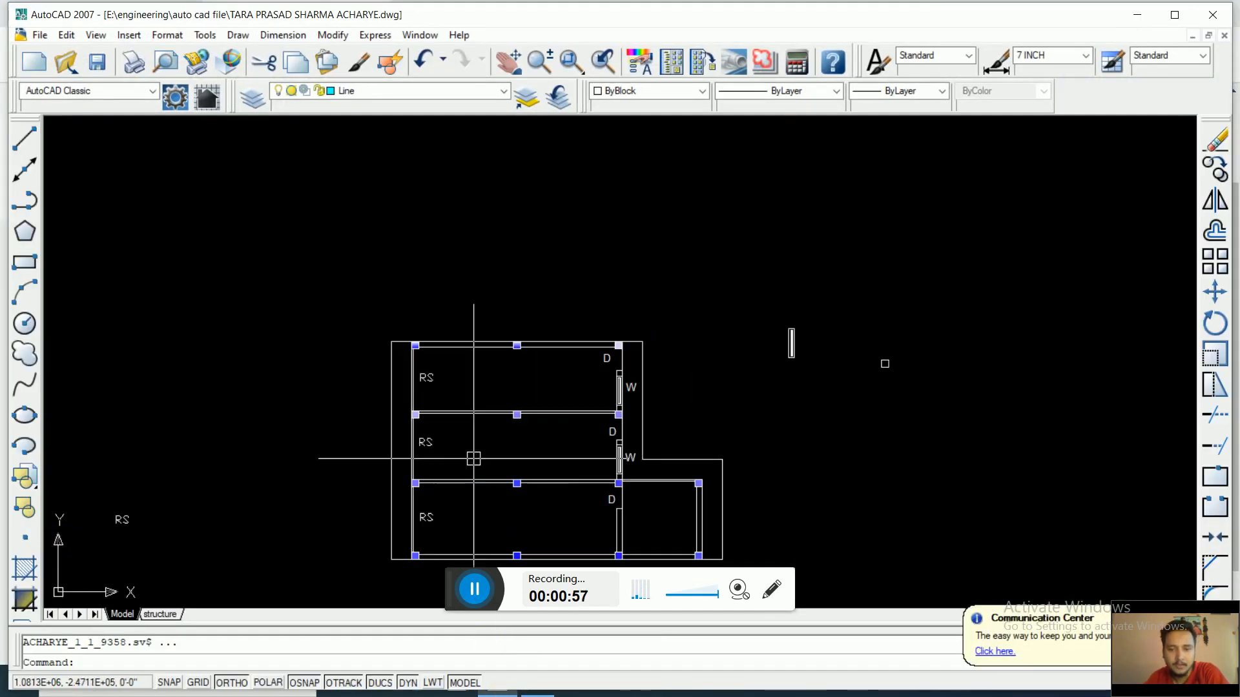
scroll(483, 340, up, 3)
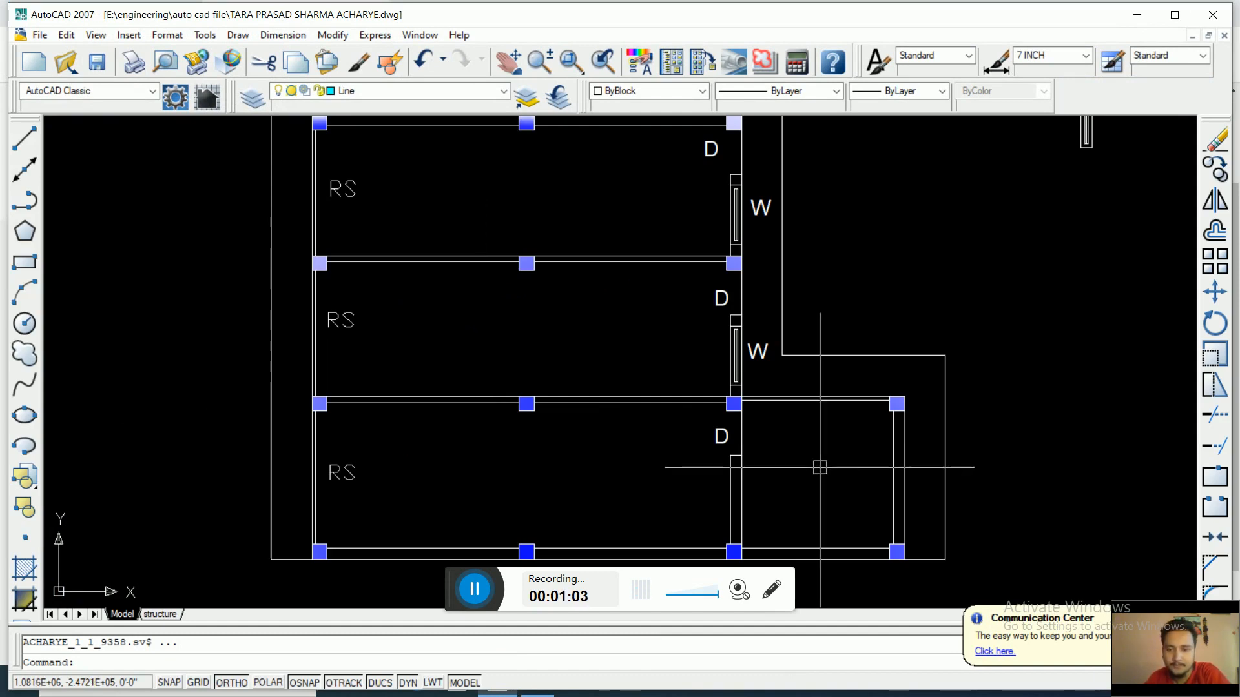
scroll(817, 465, up, 2)
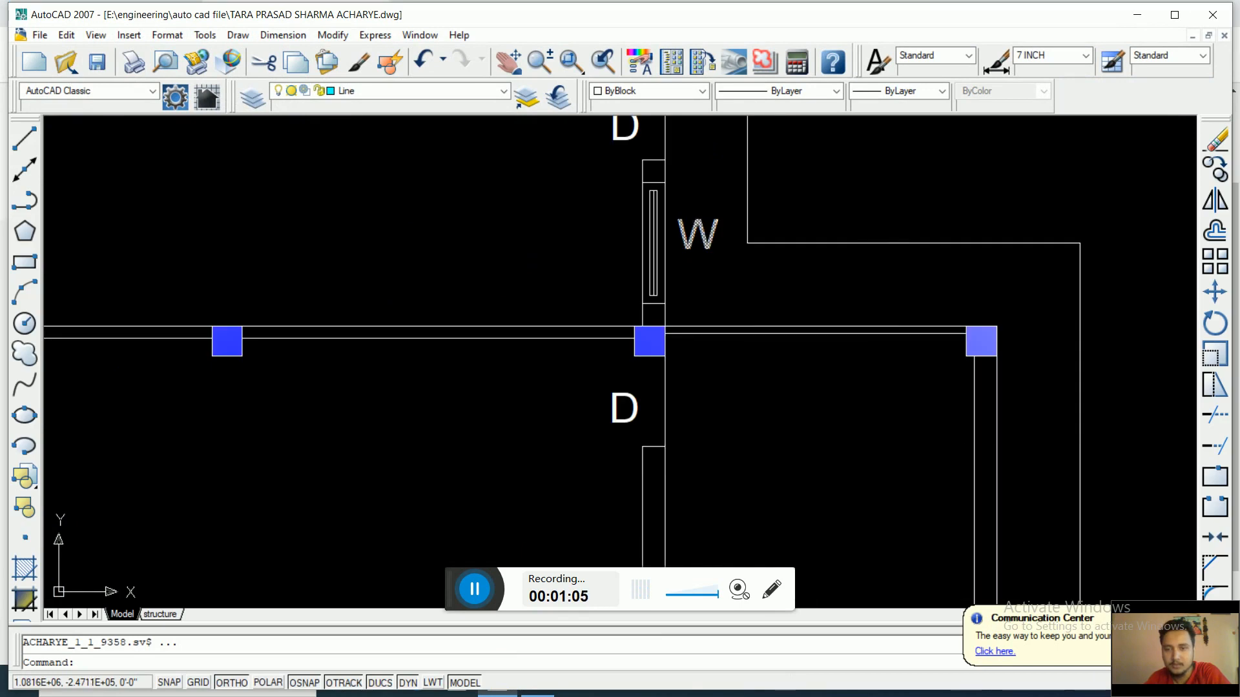
click(697, 230)
text(co)
key(Return)
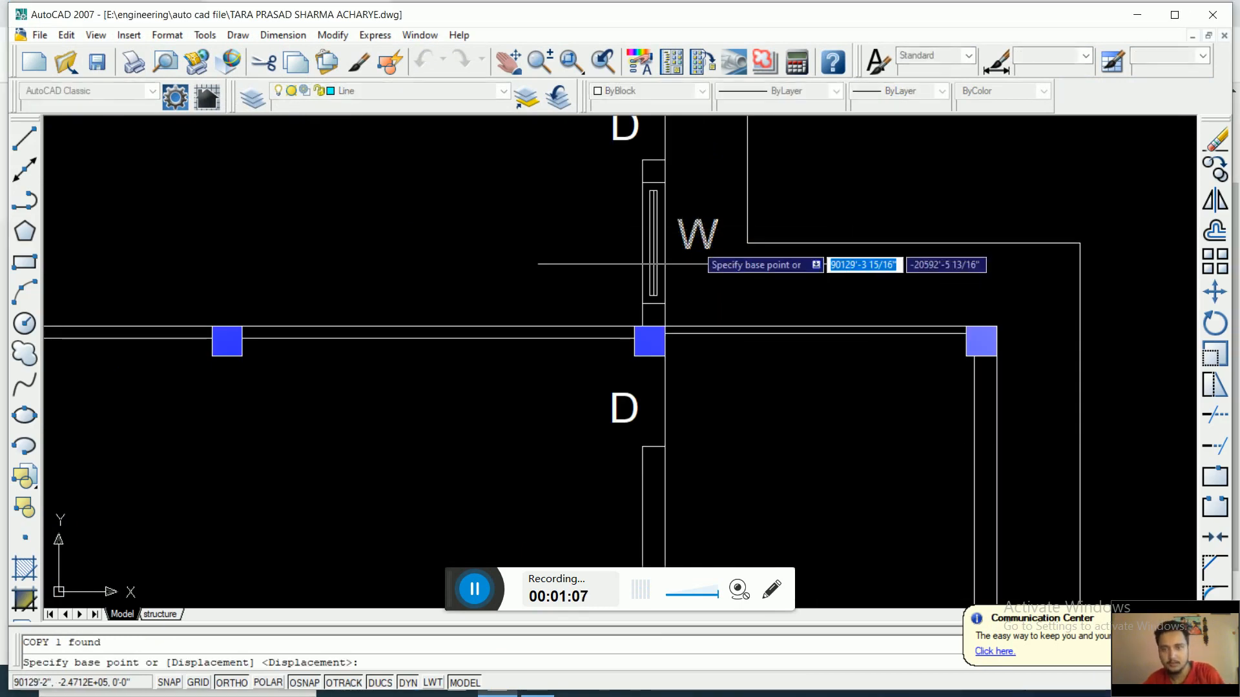
click(684, 262)
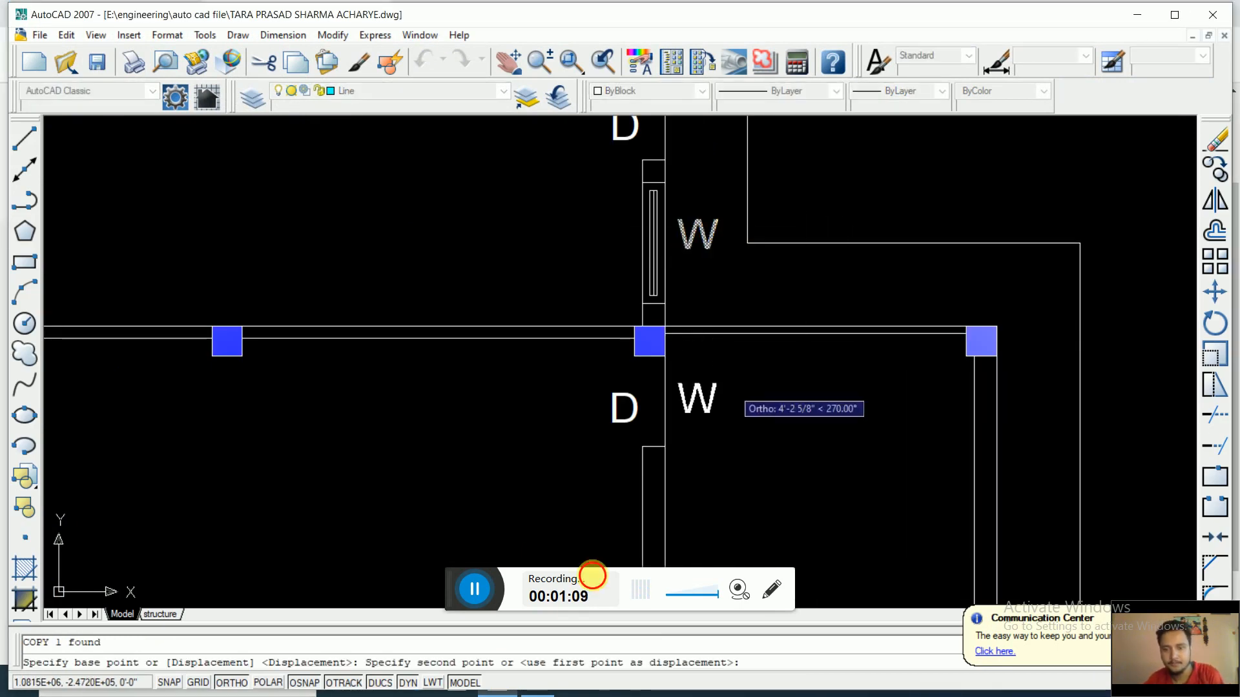
click(231, 683)
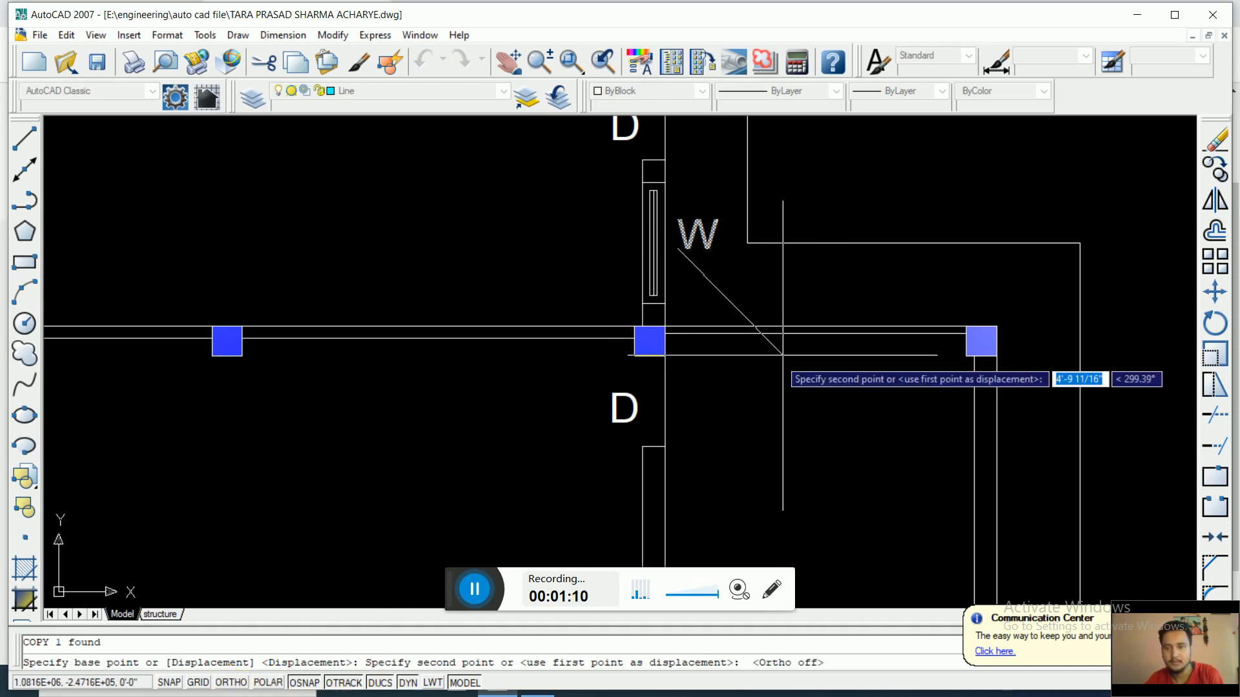
click(780, 378)
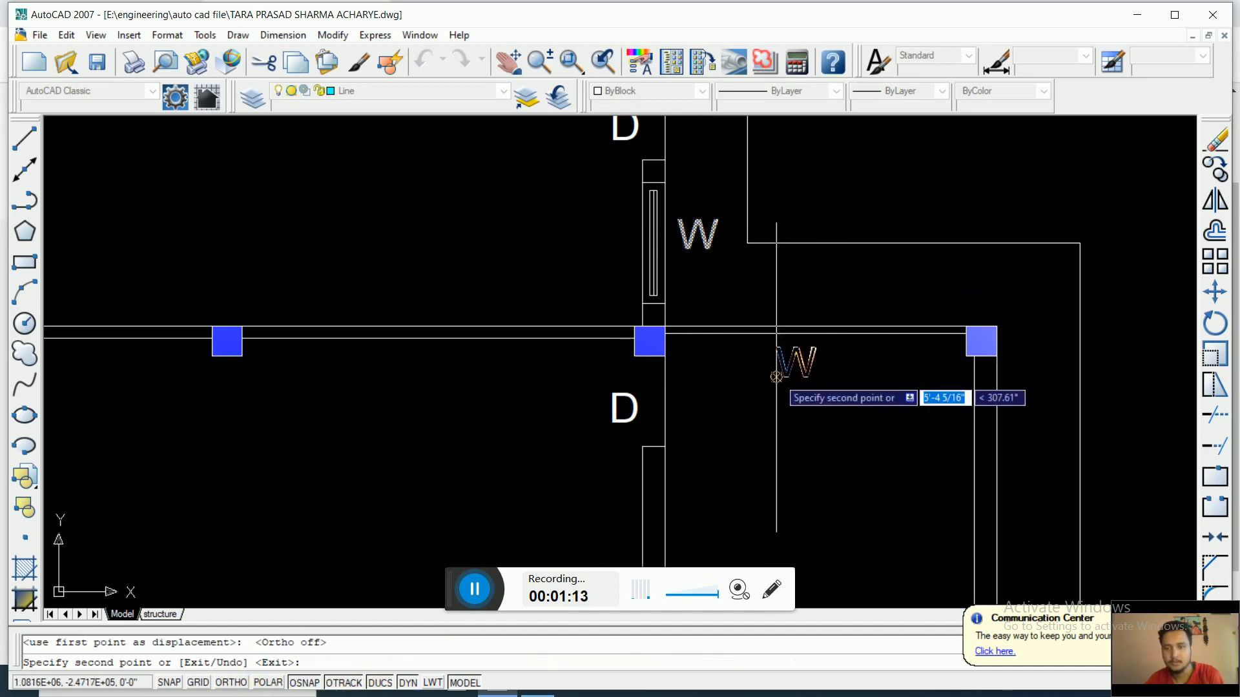
key(Escape)
Step: Change the text of the copied W label in the small lower-right room to CG
click(793, 362)
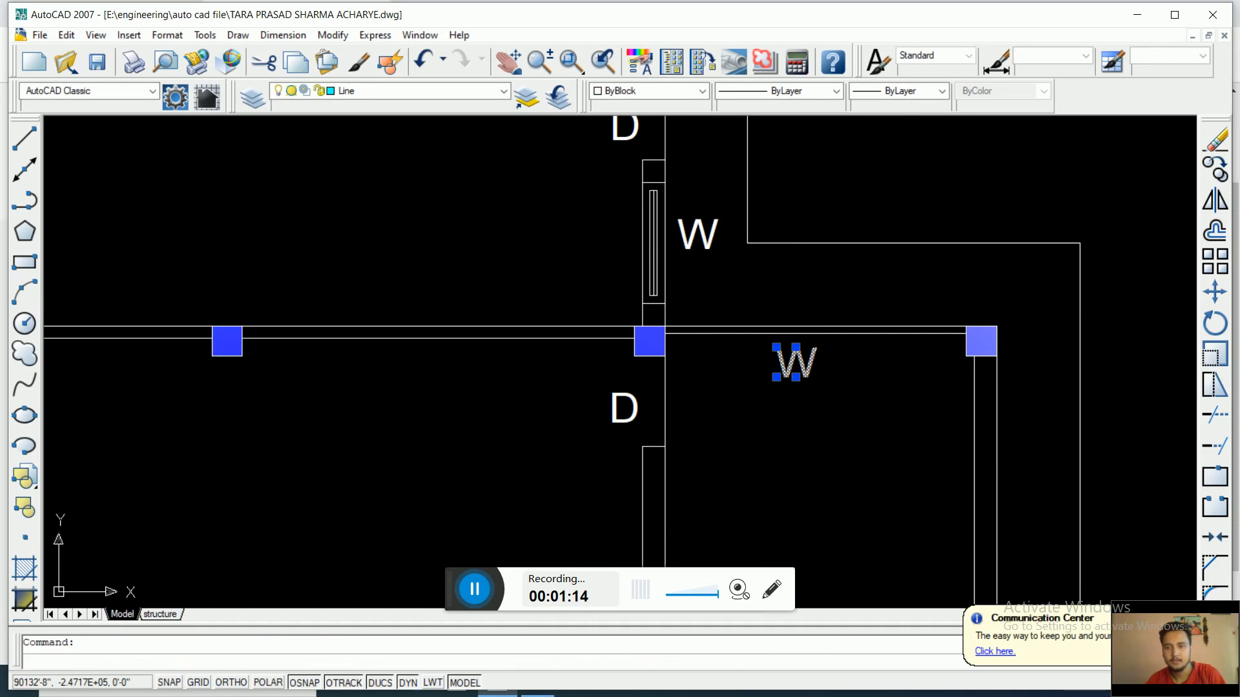
double_click(810, 365)
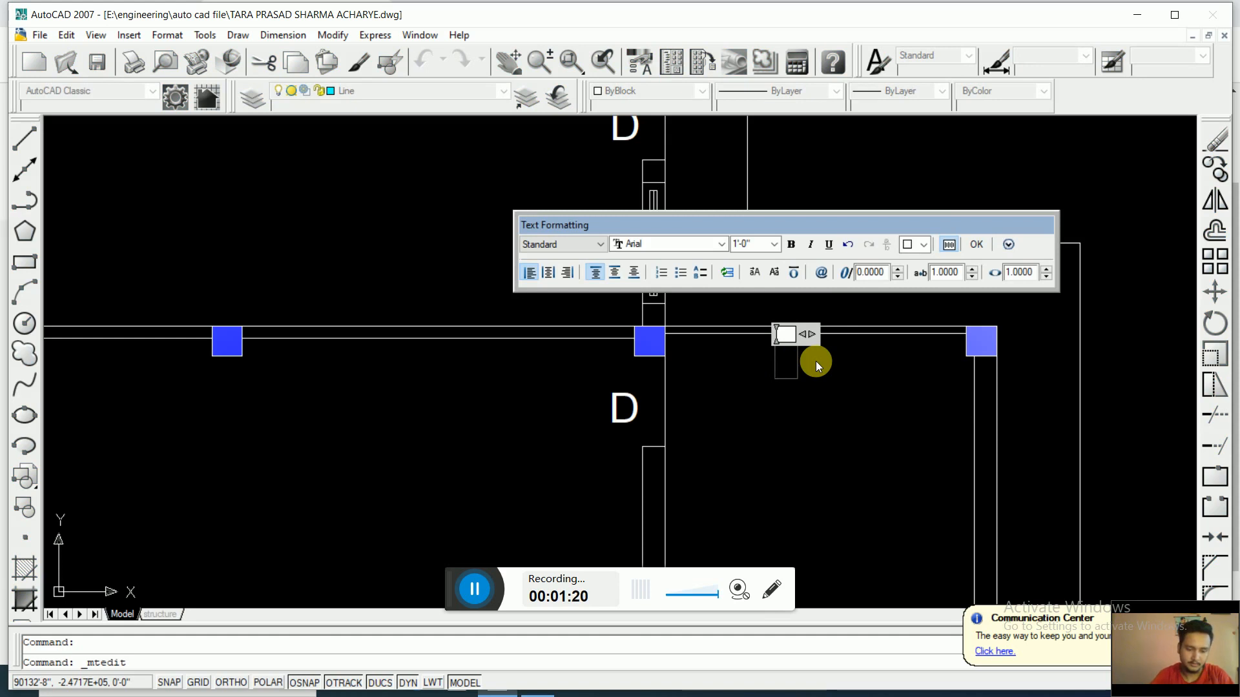
key(Escape)
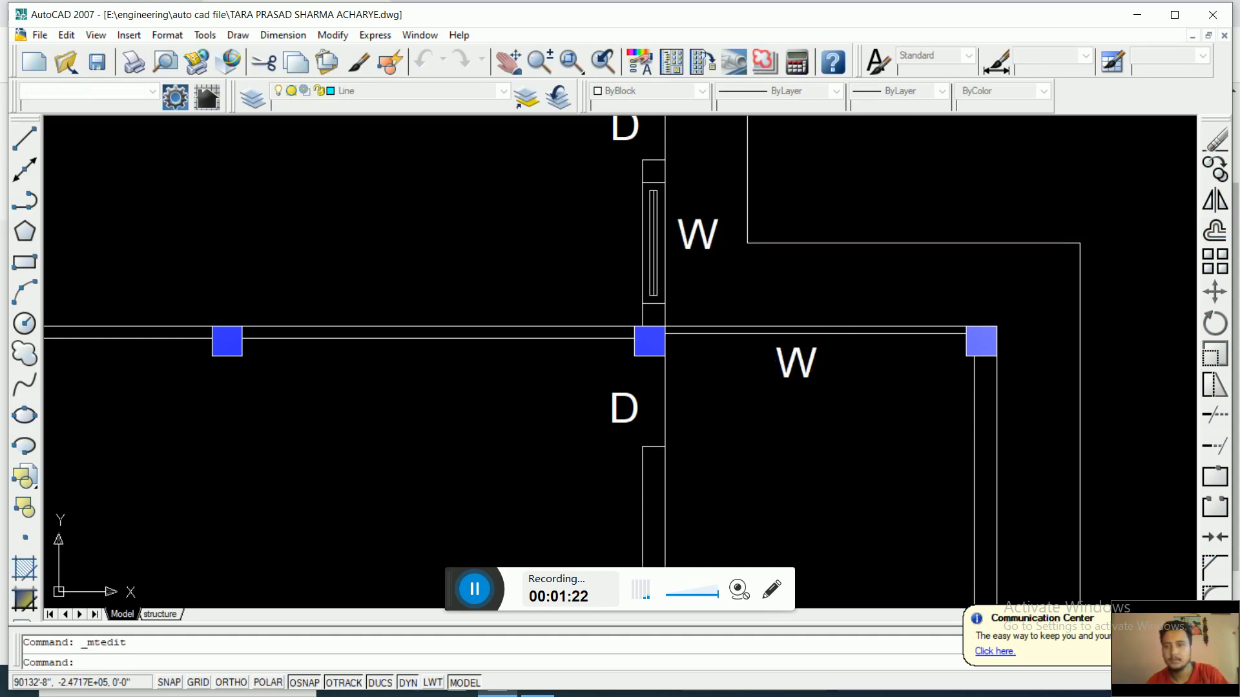
double_click(808, 367)
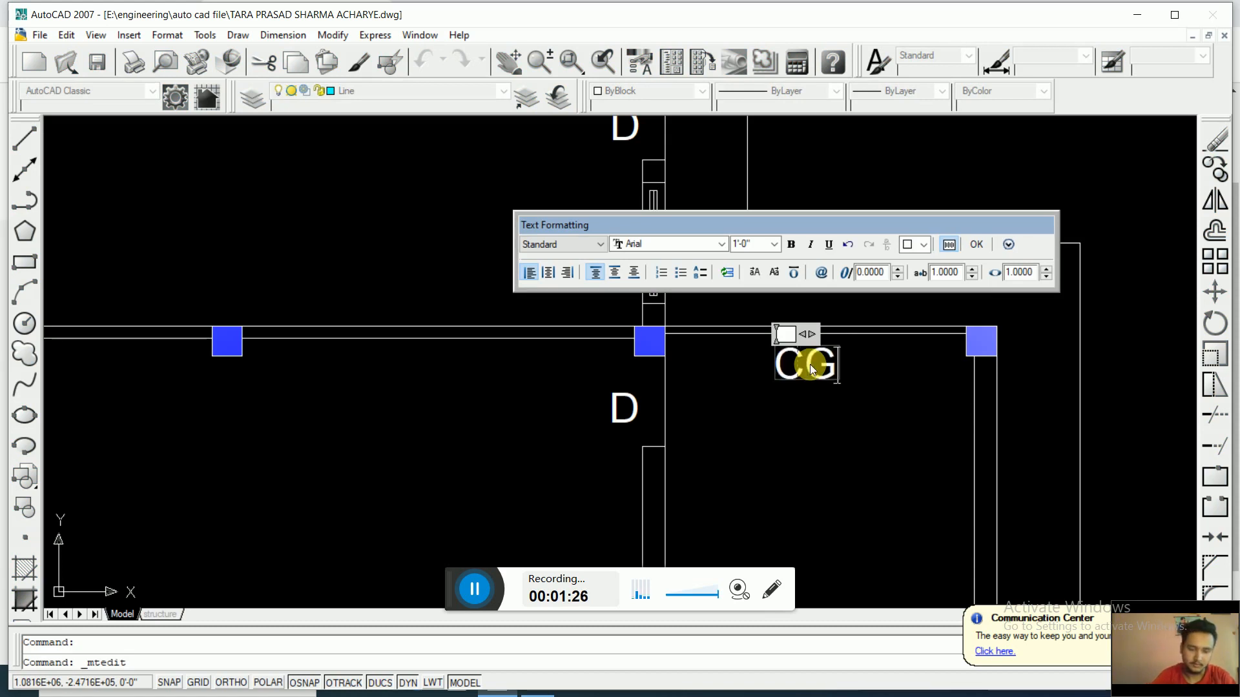
click(979, 246)
Step: Offset the inner line of the small room's bottom wall 3'5" upward into the room
scroll(822, 382, down, 5)
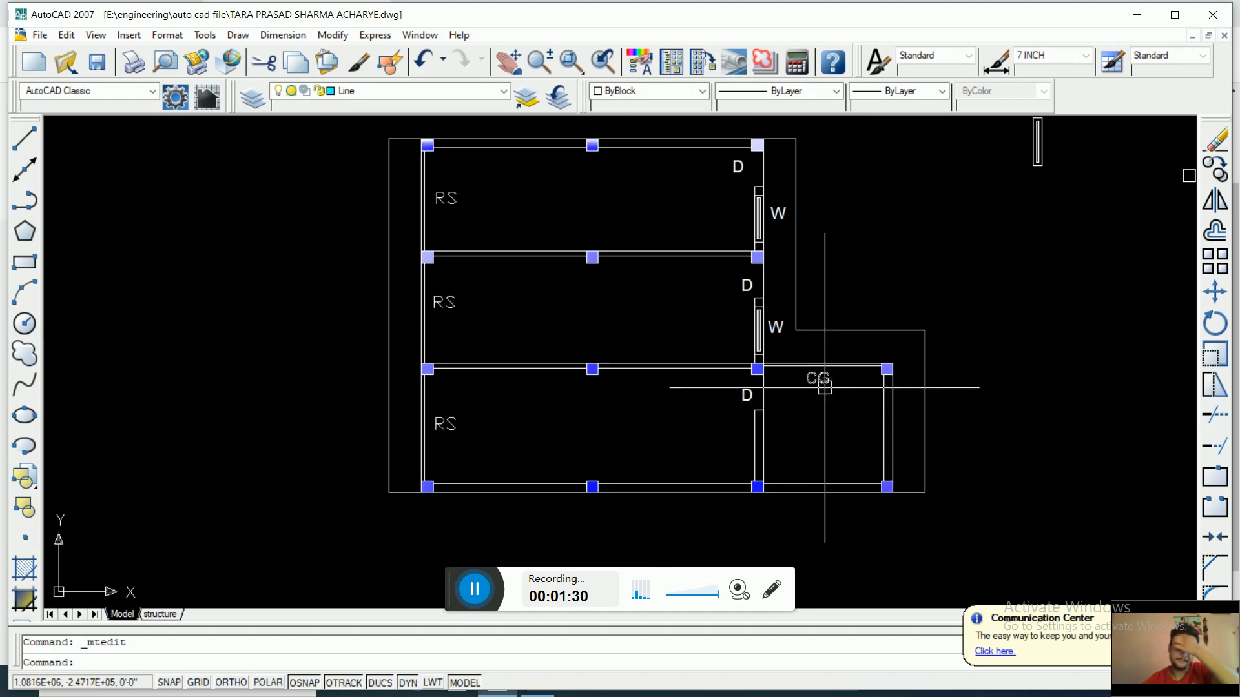
scroll(792, 465, up, 4)
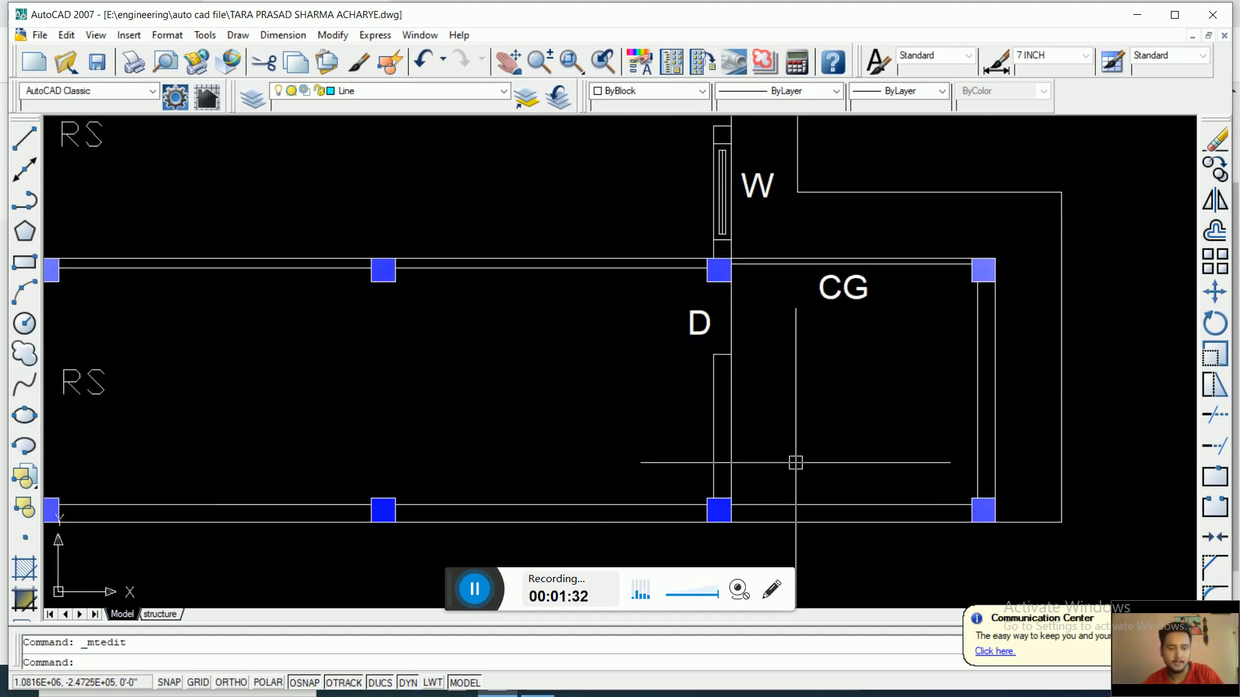
key(Escape)
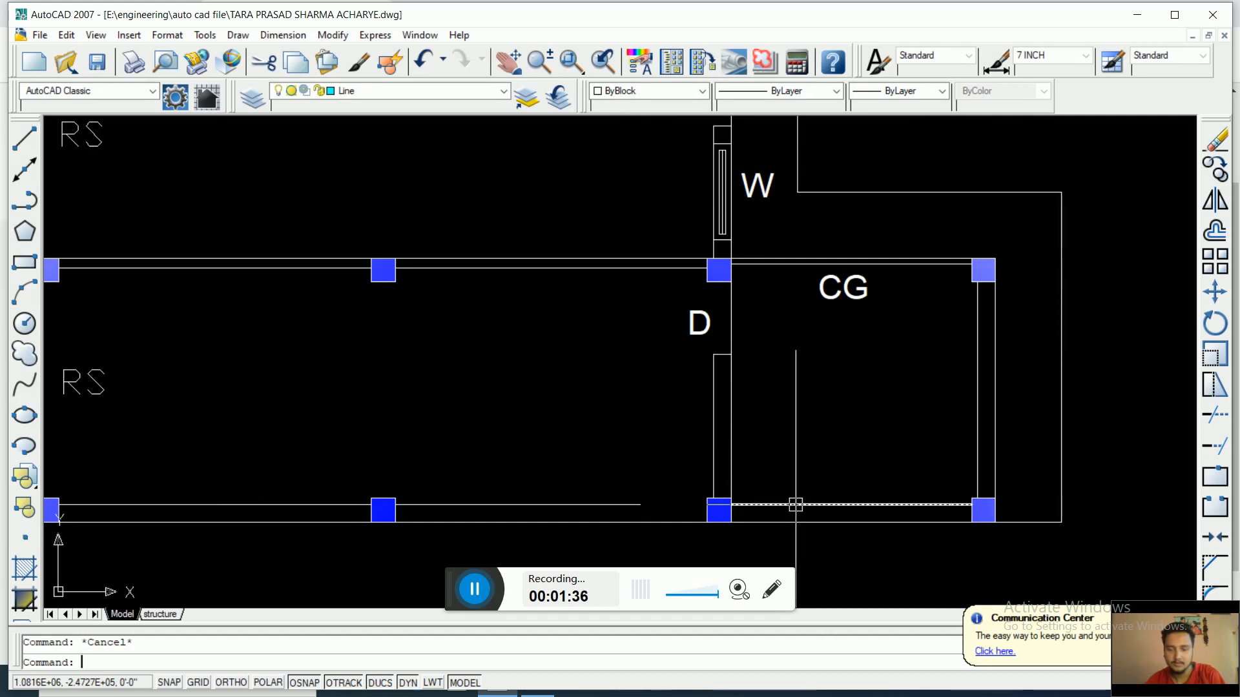
text(o)
key(Return)
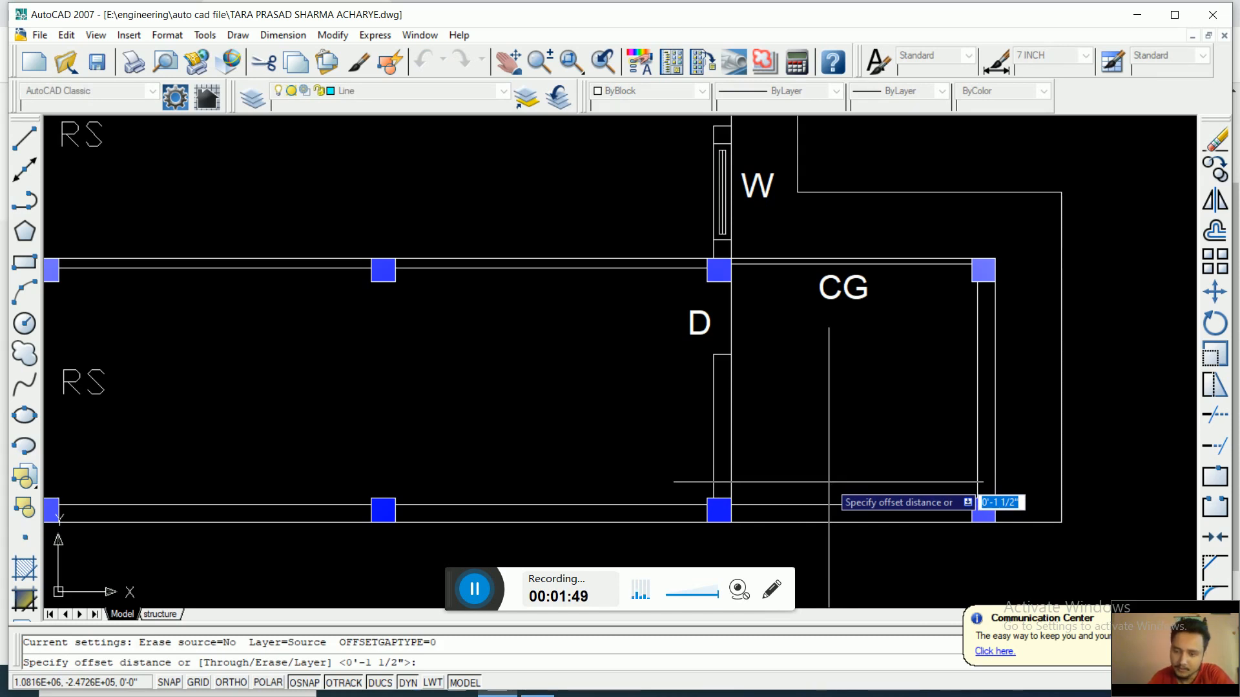
text(3'5)
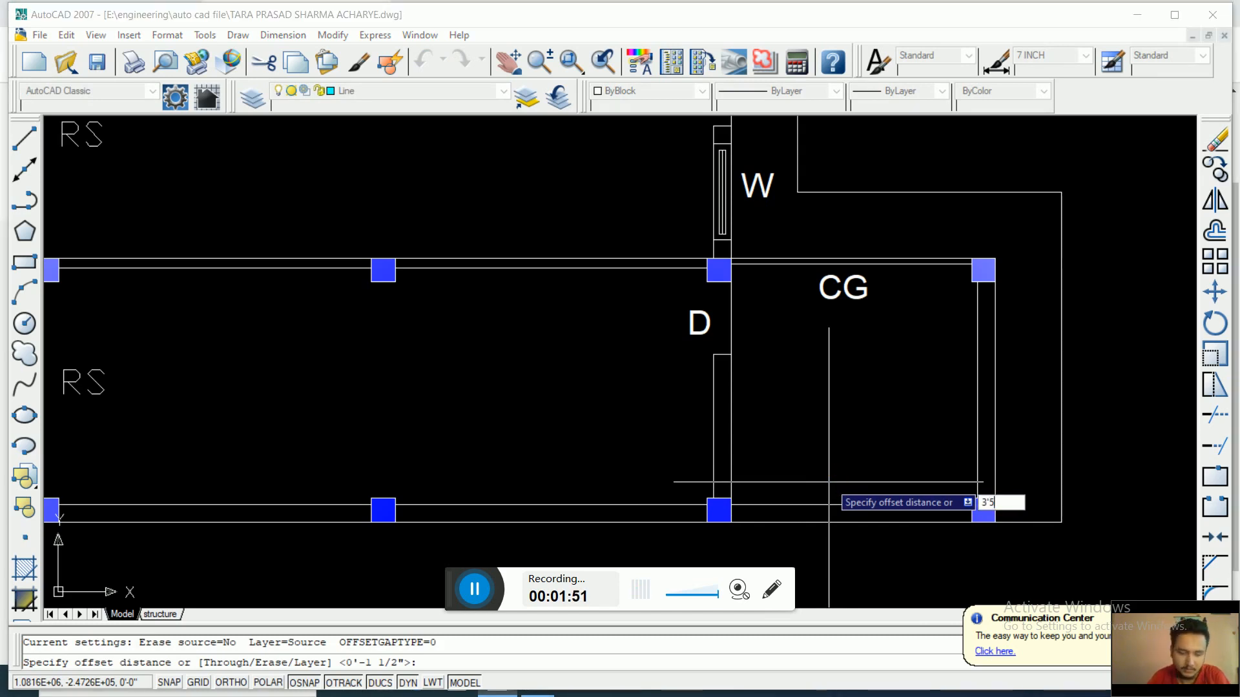
key(Return)
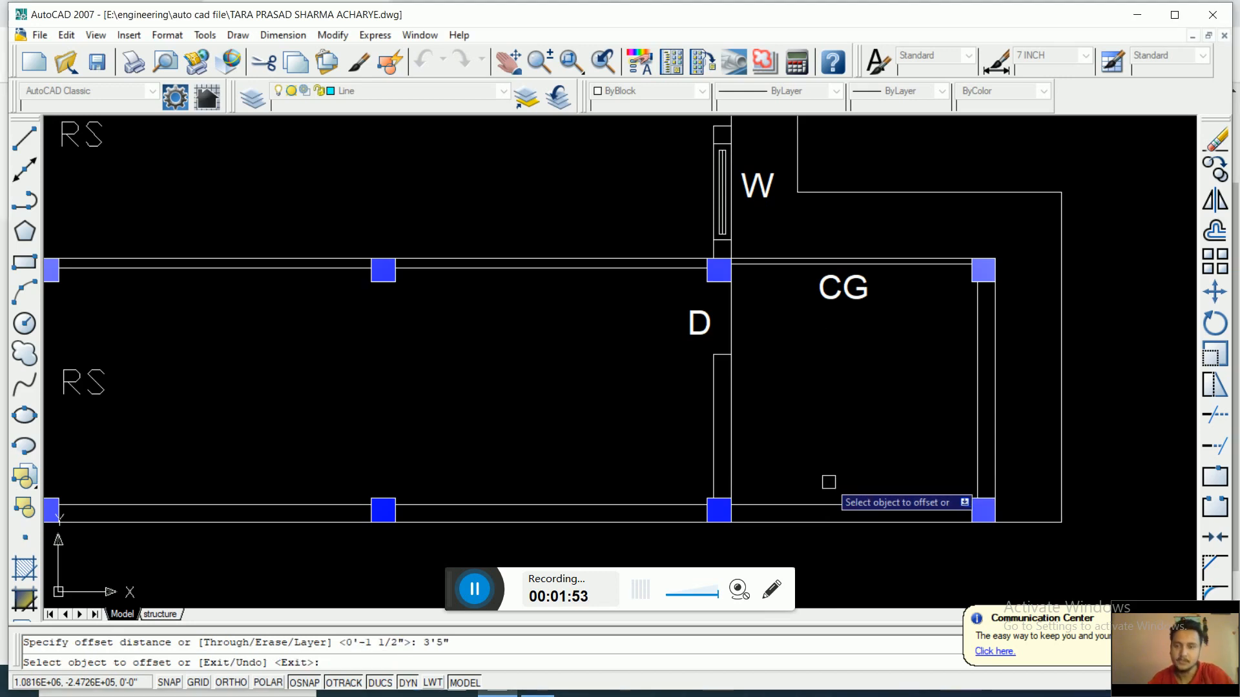
click(817, 504)
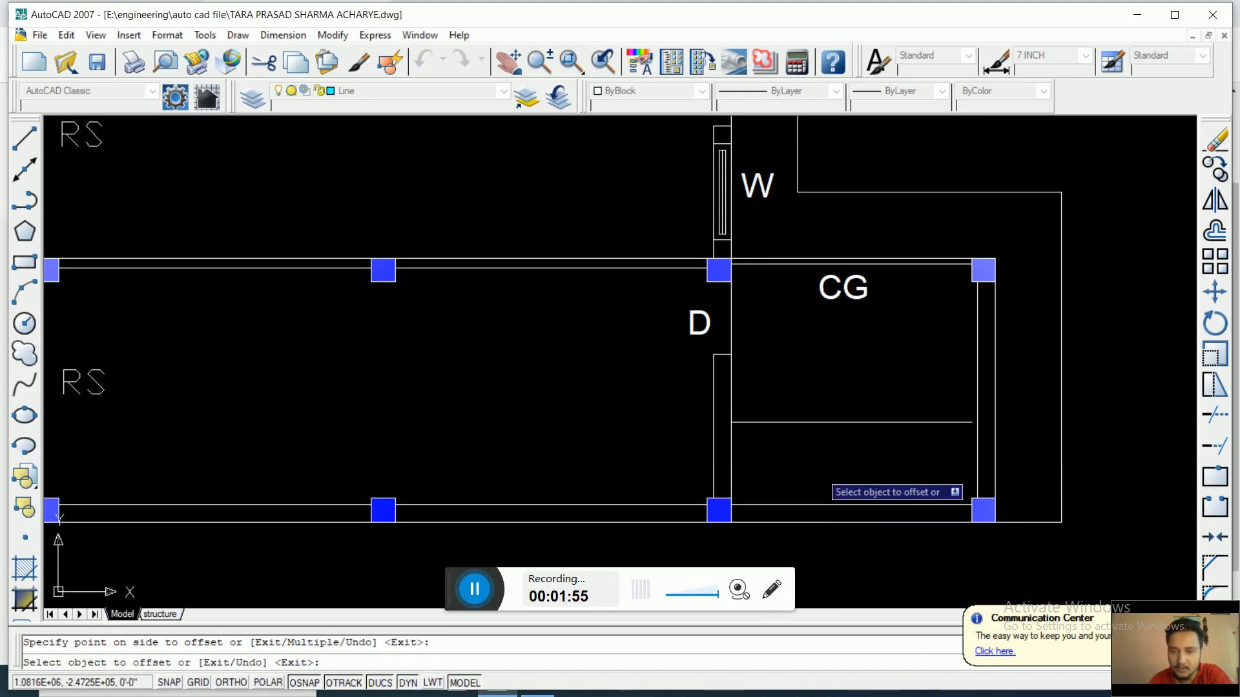
key(Escape)
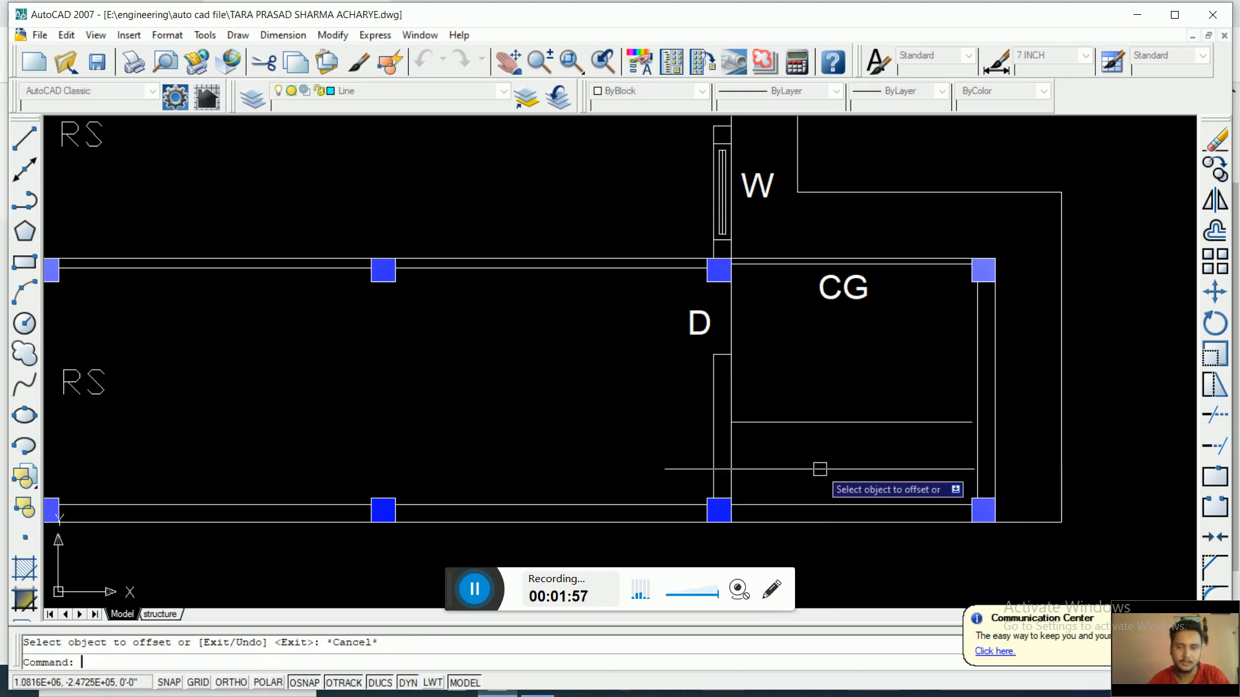
Step: Offset the first stair line upward repeatedly at 10" spacing to make seven more tread lines up to the room's upper columns
key(Return)
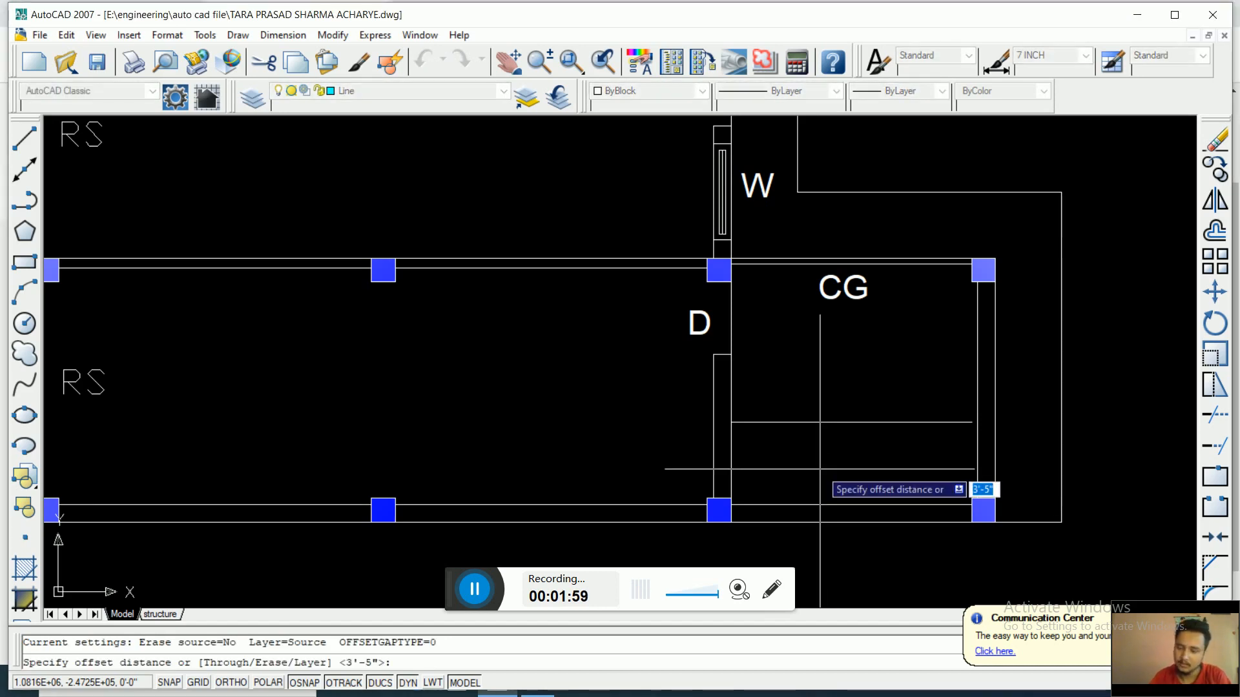
text(10)
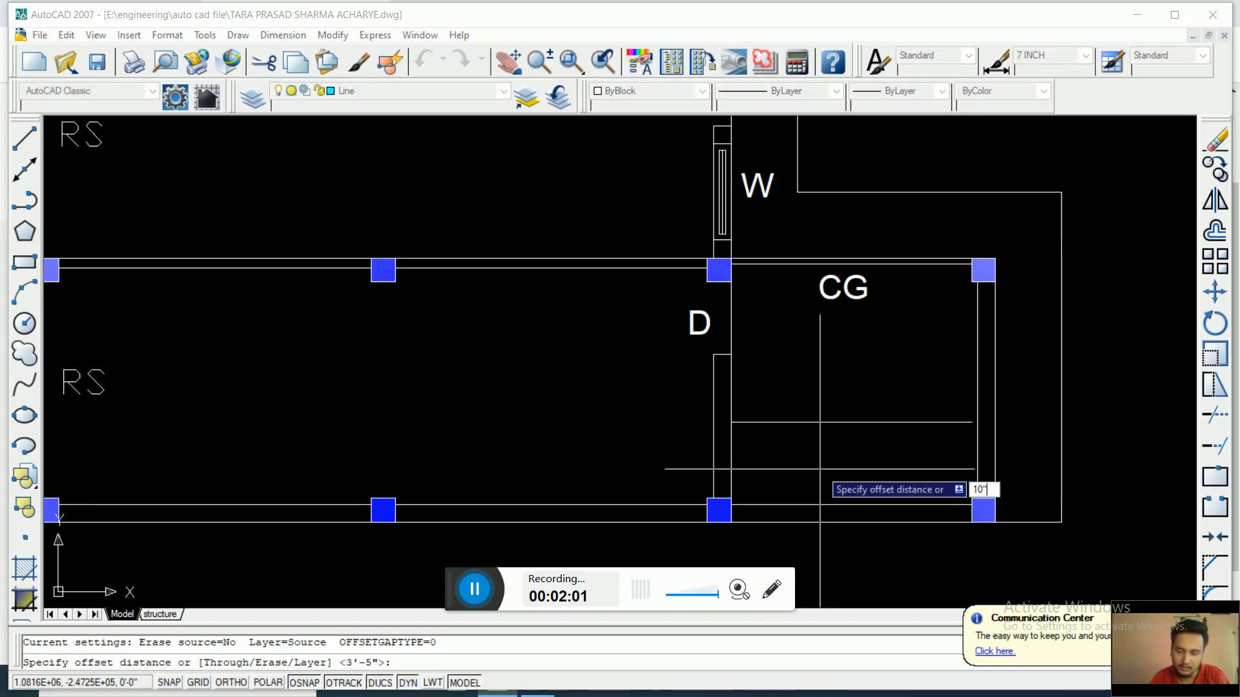
key(Return)
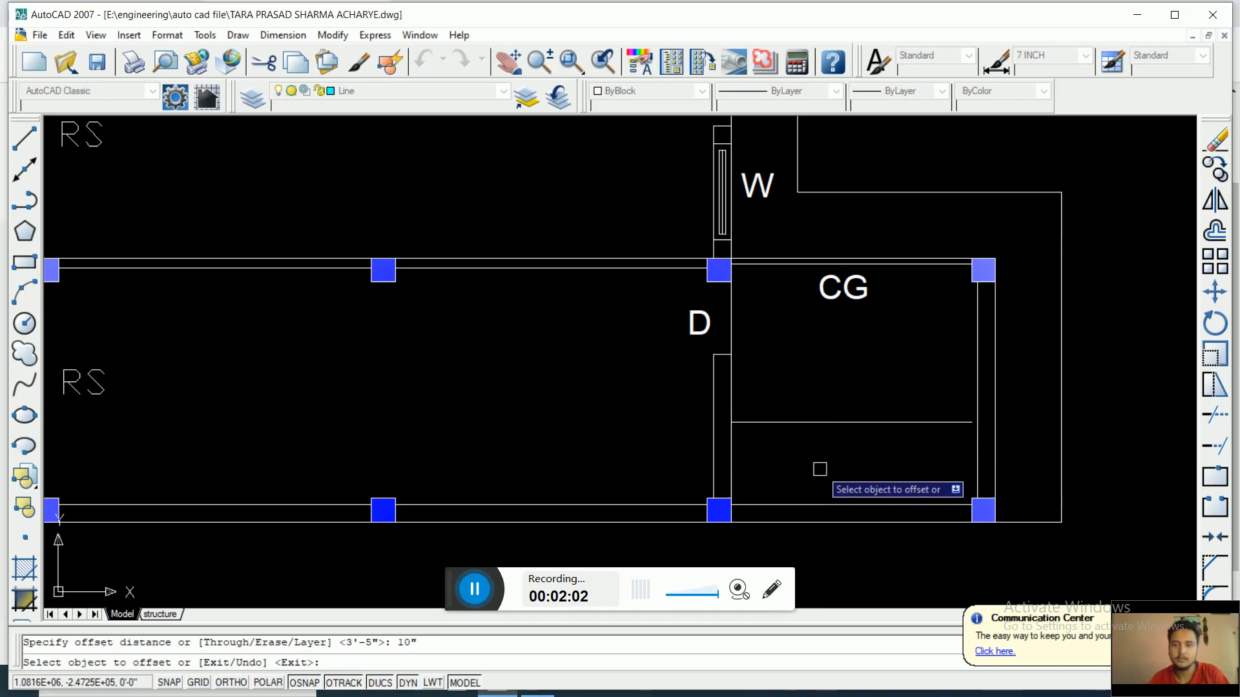
click(801, 421)
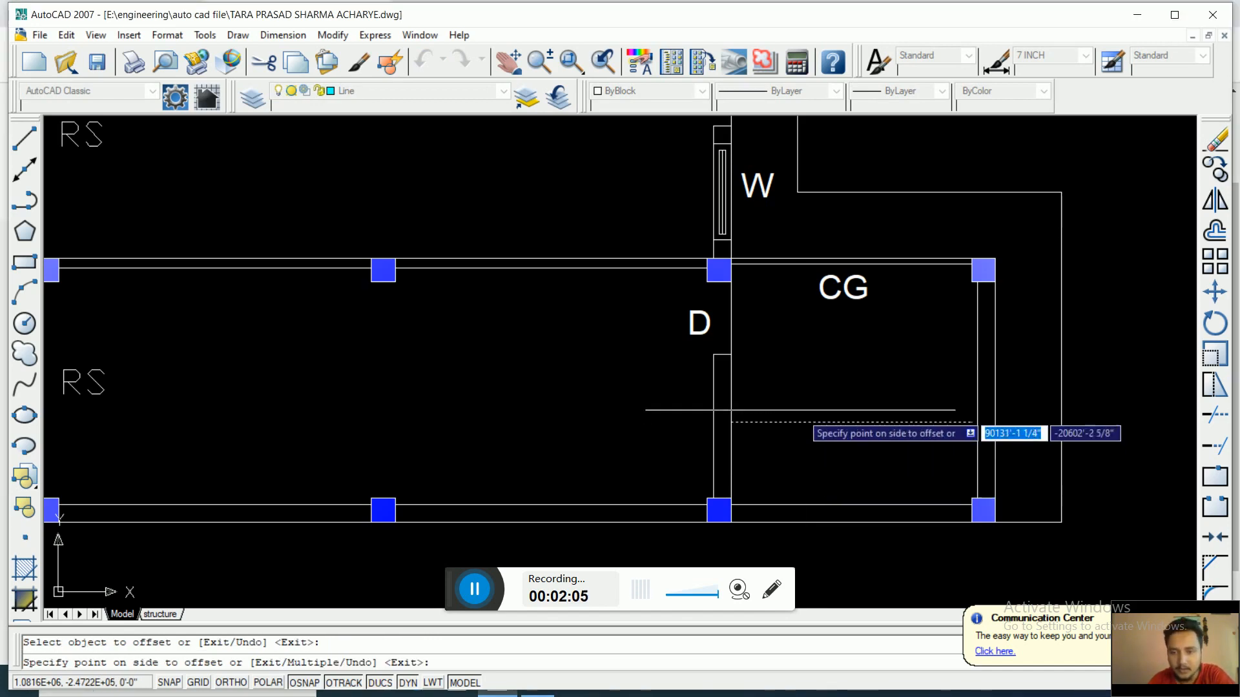
click(799, 397)
click(800, 402)
click(800, 378)
click(801, 381)
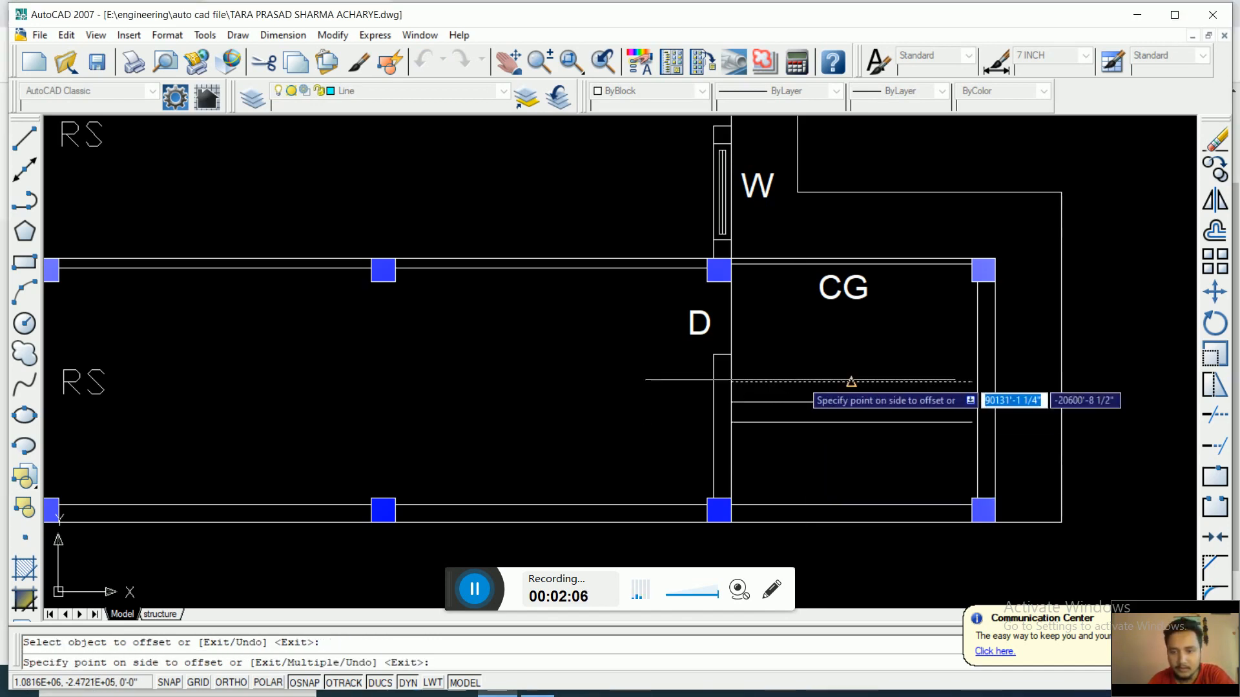
click(805, 360)
click(806, 359)
click(809, 336)
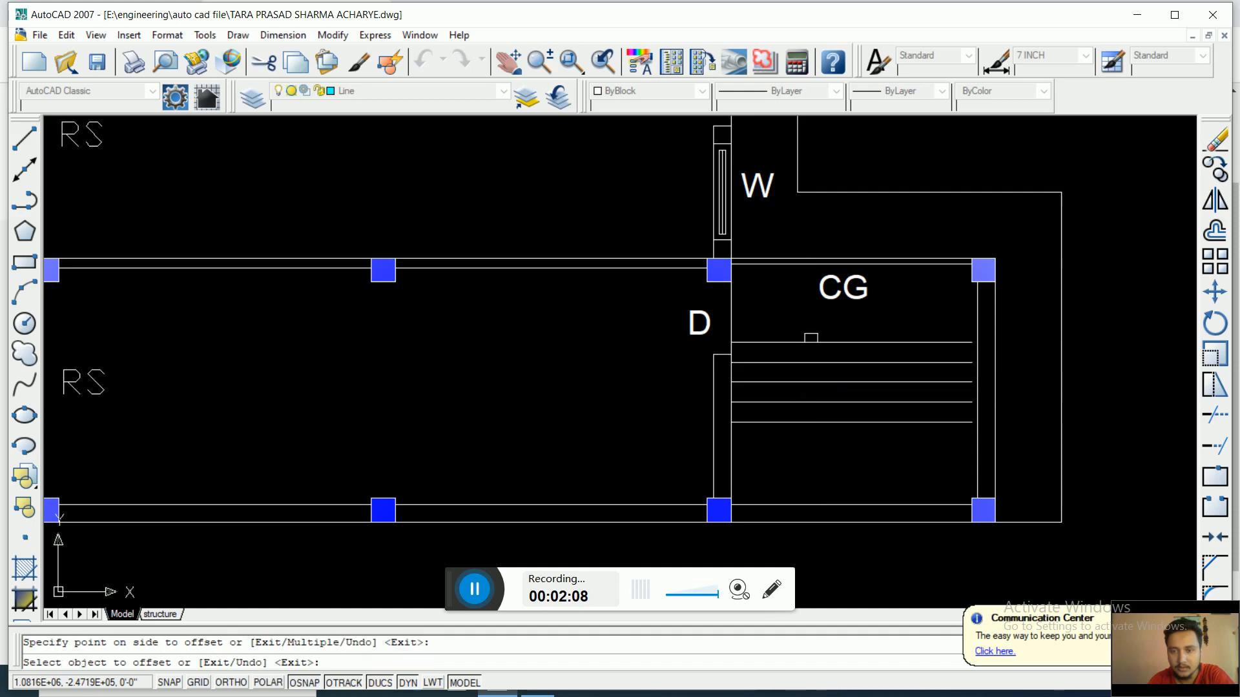
click(809, 342)
click(809, 318)
click(807, 322)
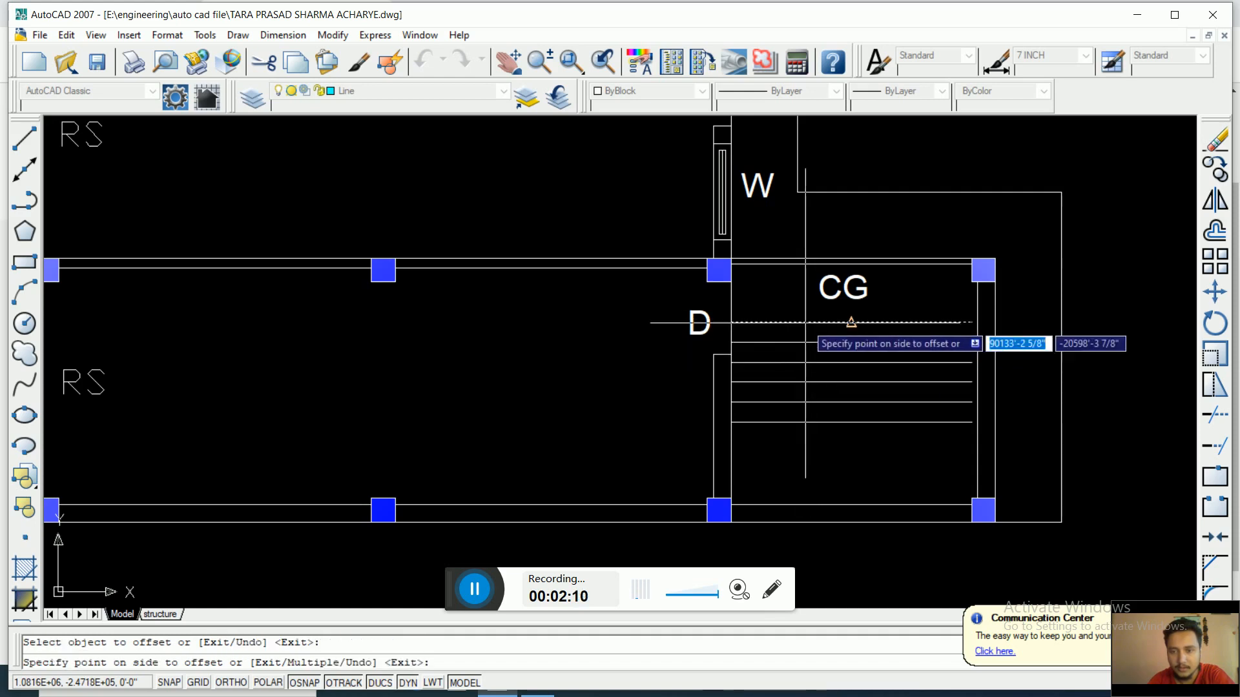
click(804, 295)
click(804, 302)
click(803, 284)
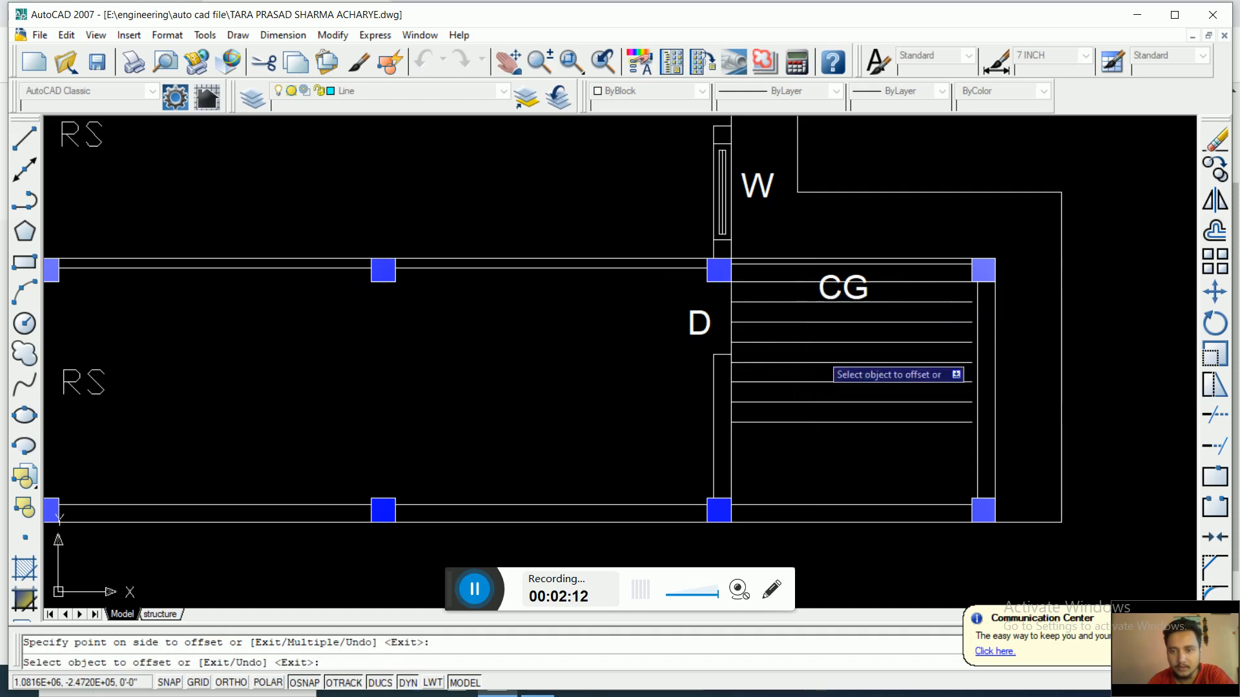
key(Escape)
Step: Extend the short stair tread lines in the CG room to the inner line of its right wall
text(ex)
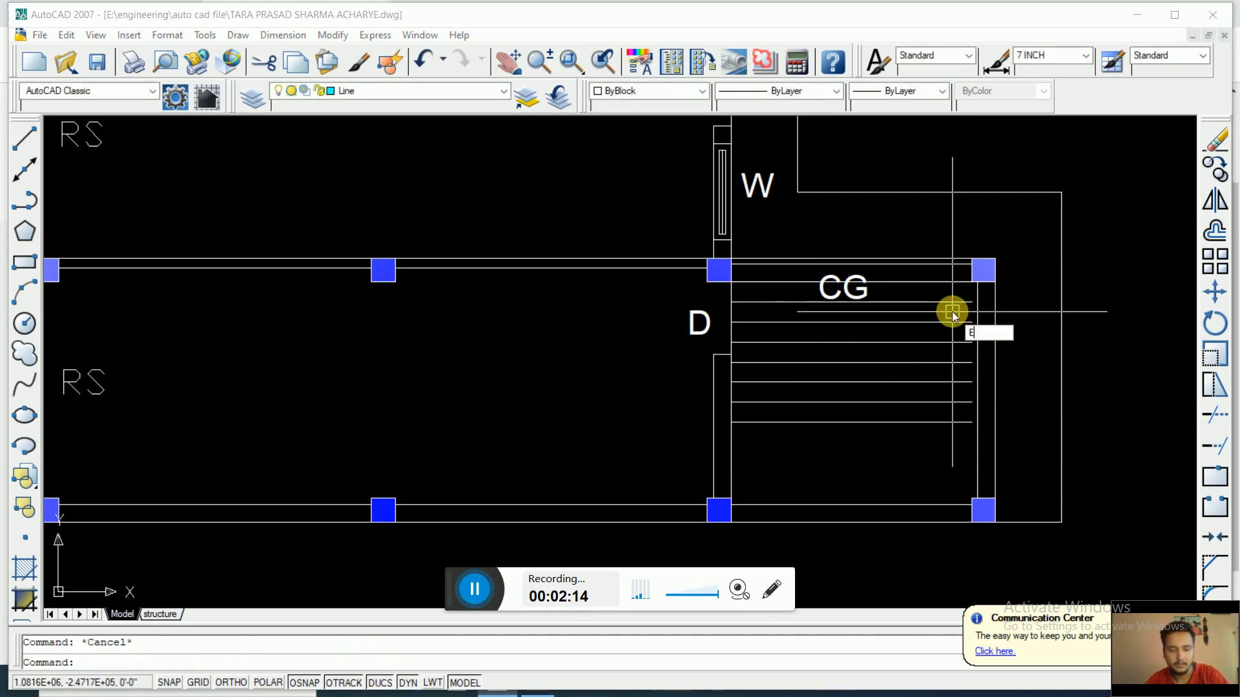
key(Return)
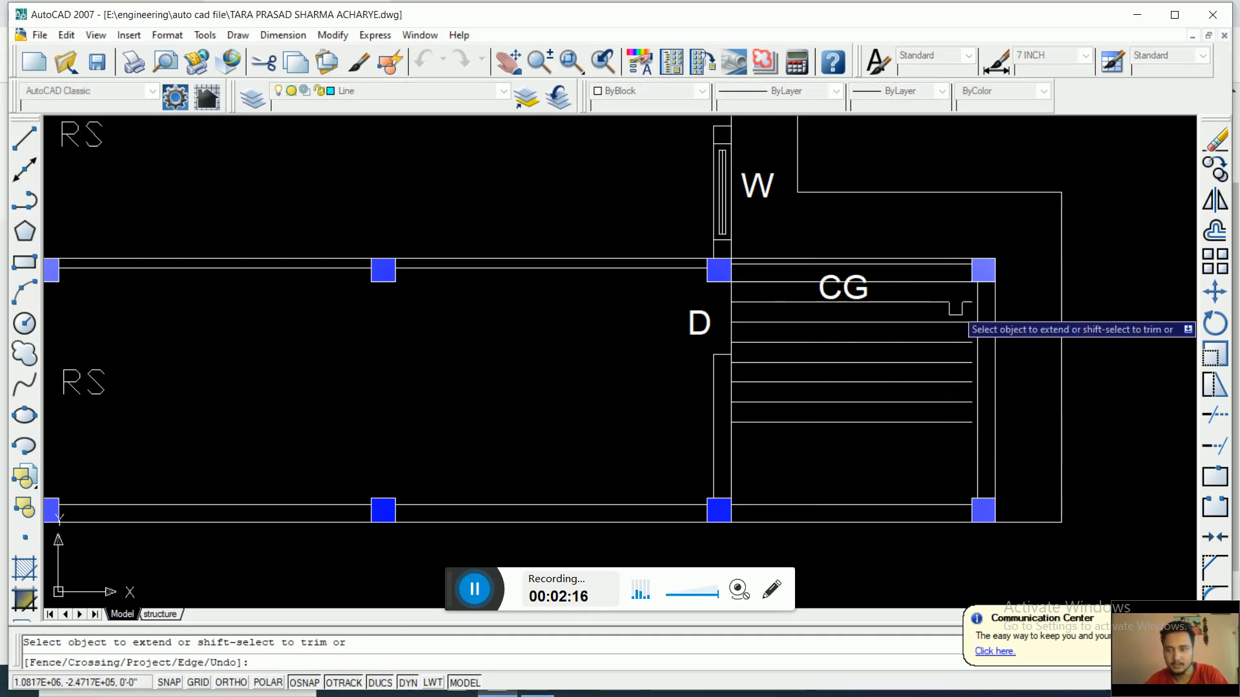
click(955, 304)
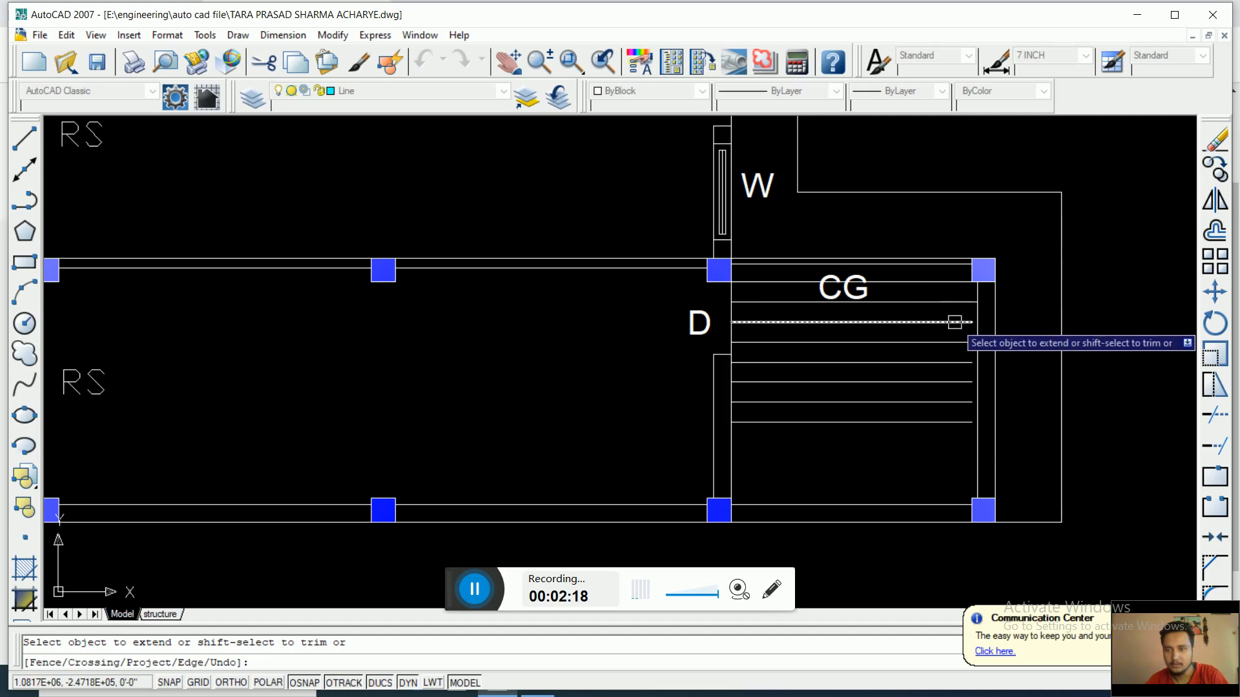
click(957, 343)
click(957, 362)
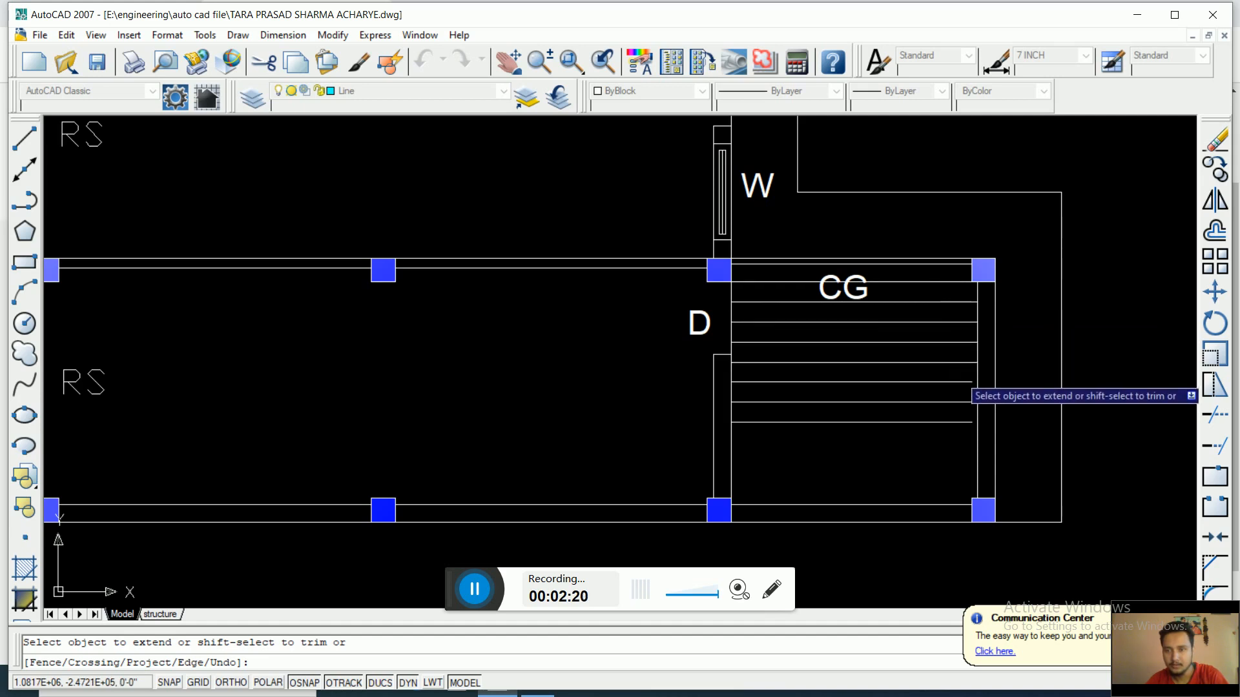
click(959, 382)
click(959, 402)
click(960, 422)
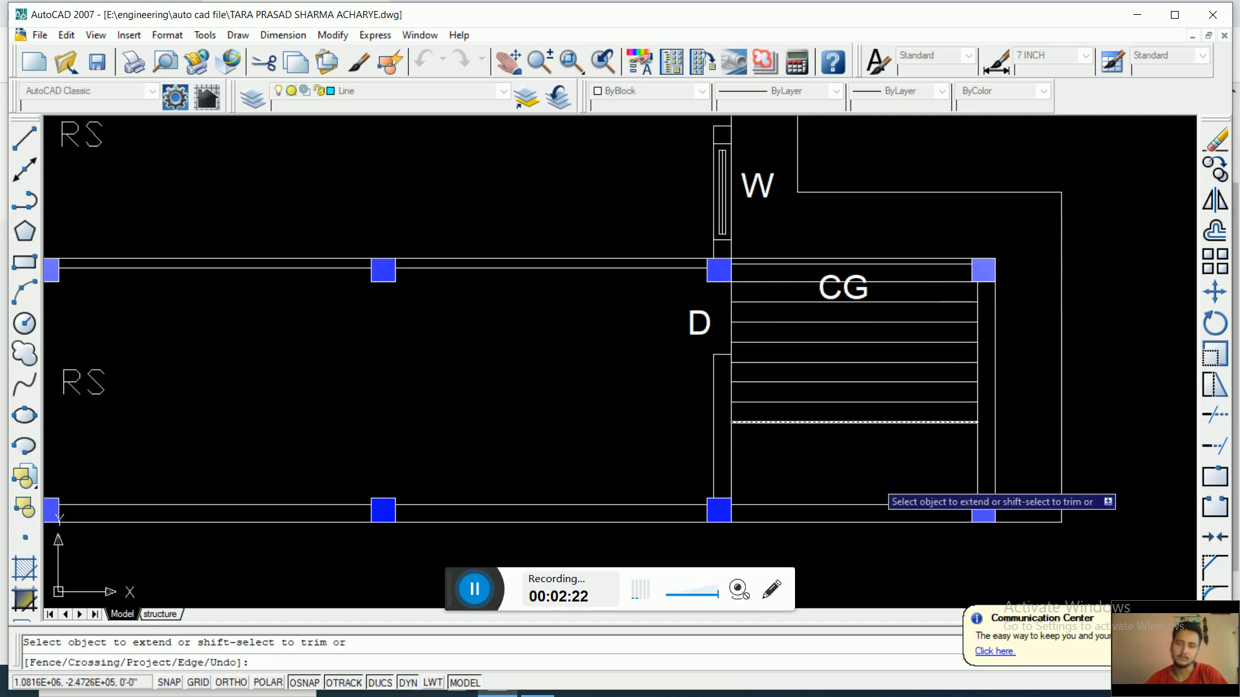
key(Escape)
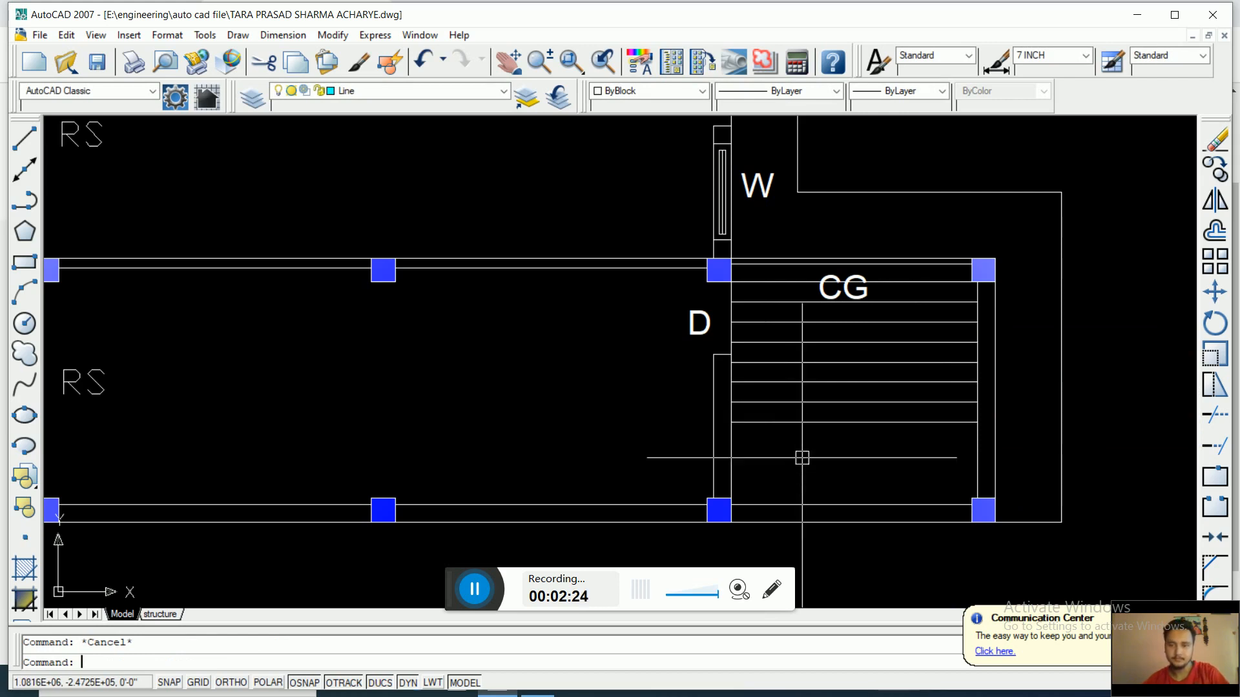
Step: Draw a vertical line from the midpoint of the small room's bottom inner wall line up to the top tread line
text(l)
key(Return)
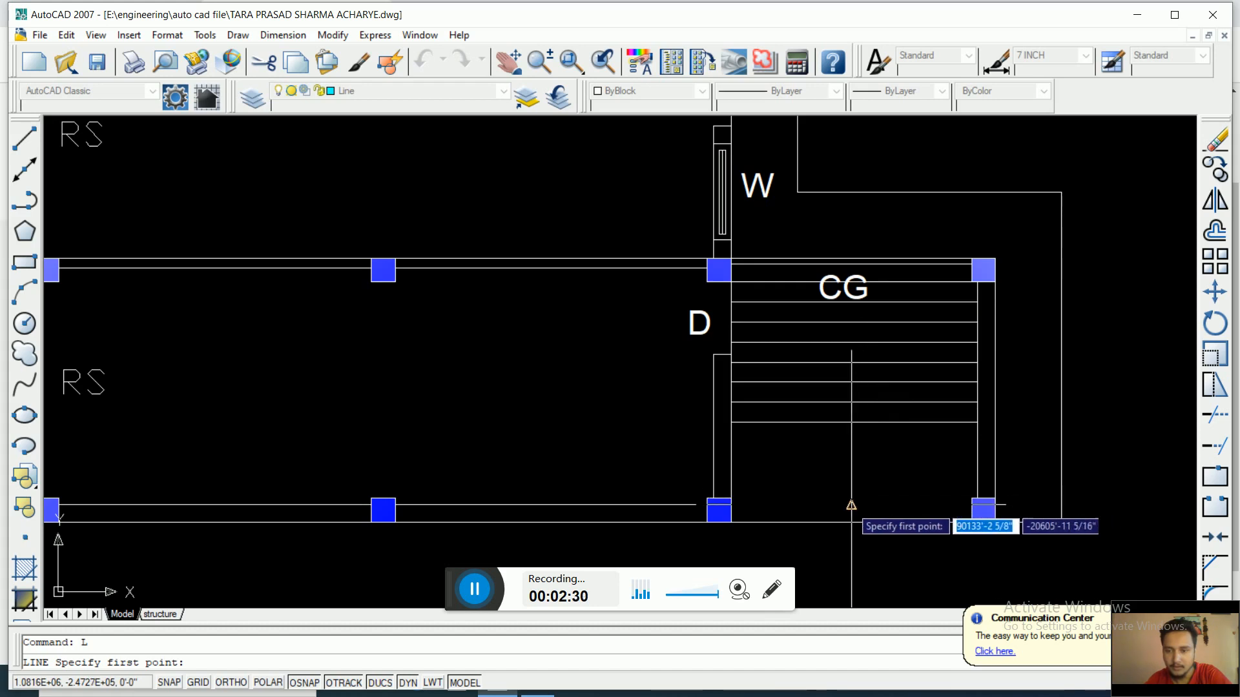
click(851, 505)
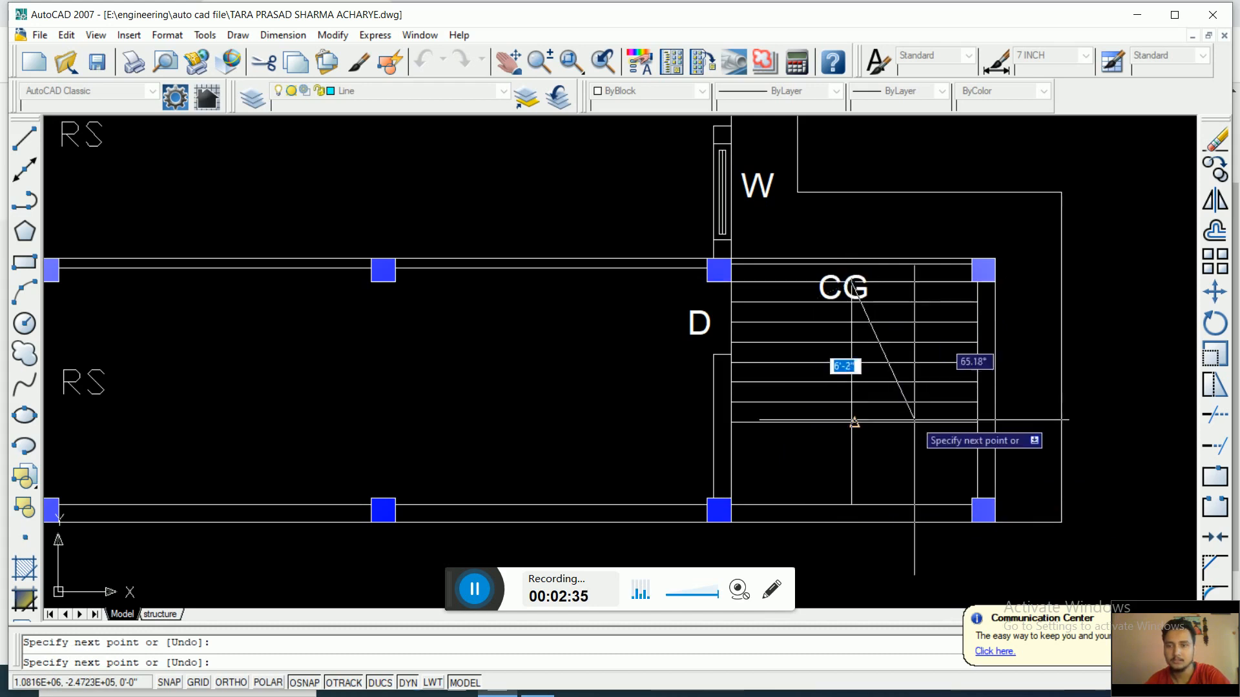
key(Escape)
Step: Delete the CG label that overlaps the stair treads
scroll(856, 268, up, 2)
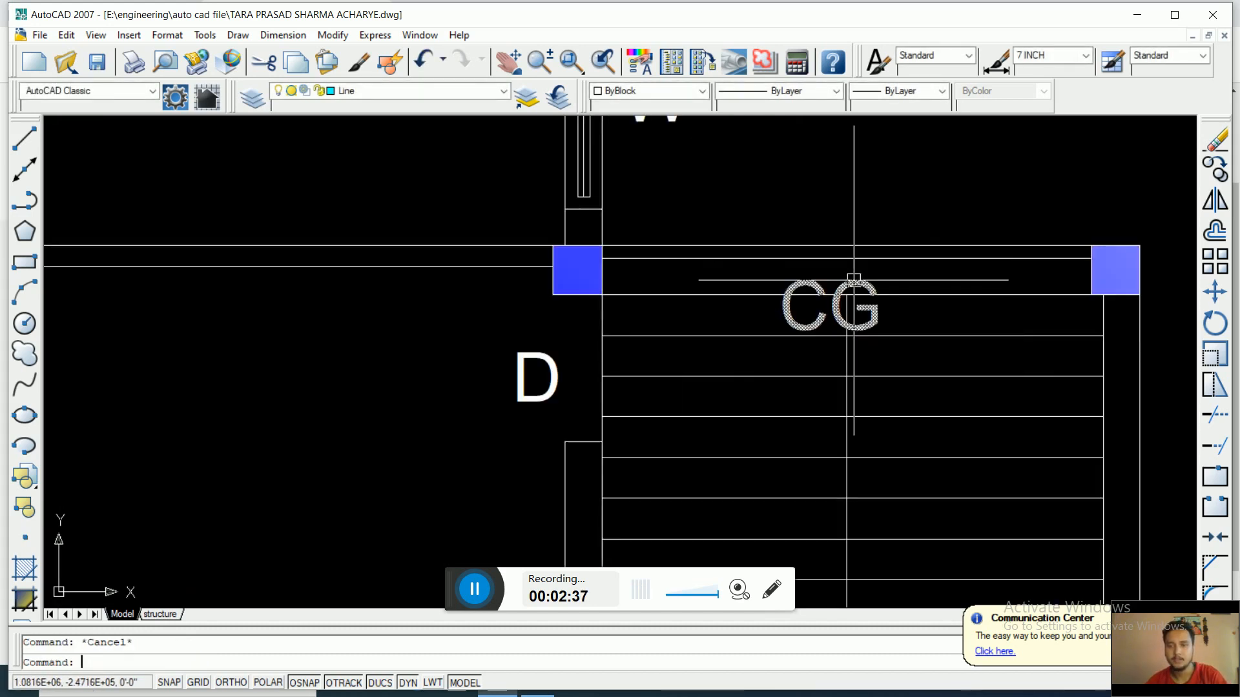
click(854, 279)
key(Delete)
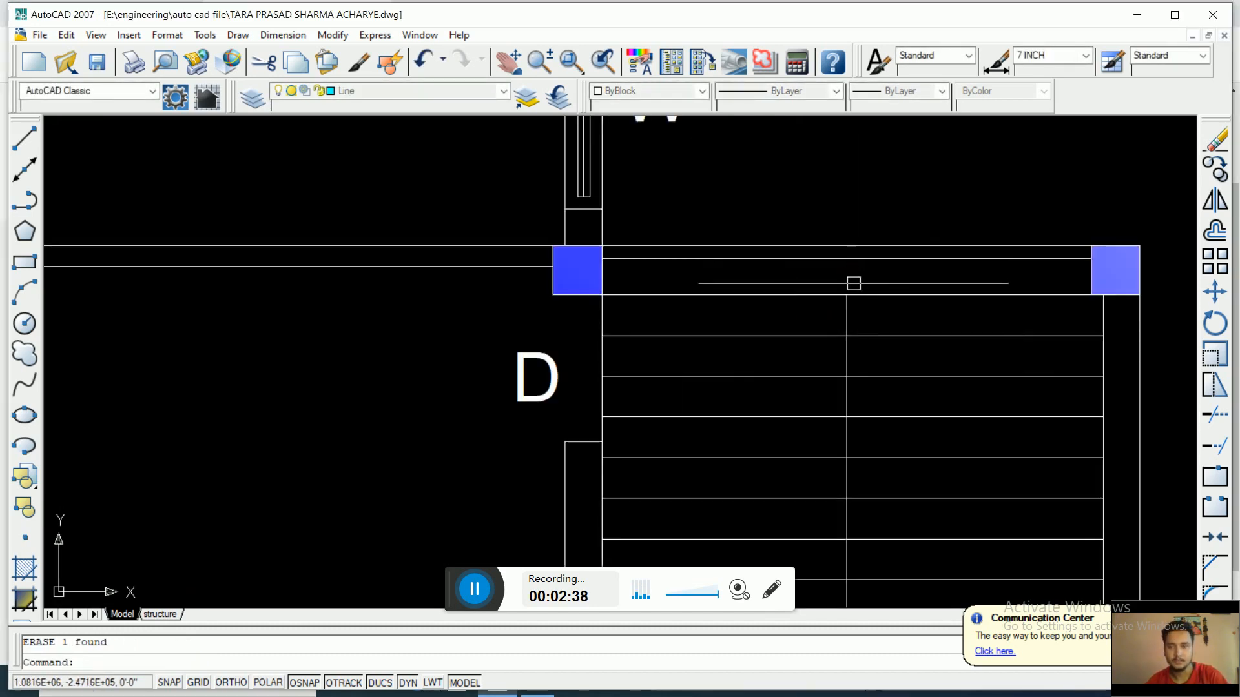
key(Escape)
Step: Trim the upper four tread lines on the left side of the vertical stair line
scroll(852, 284, down, 1)
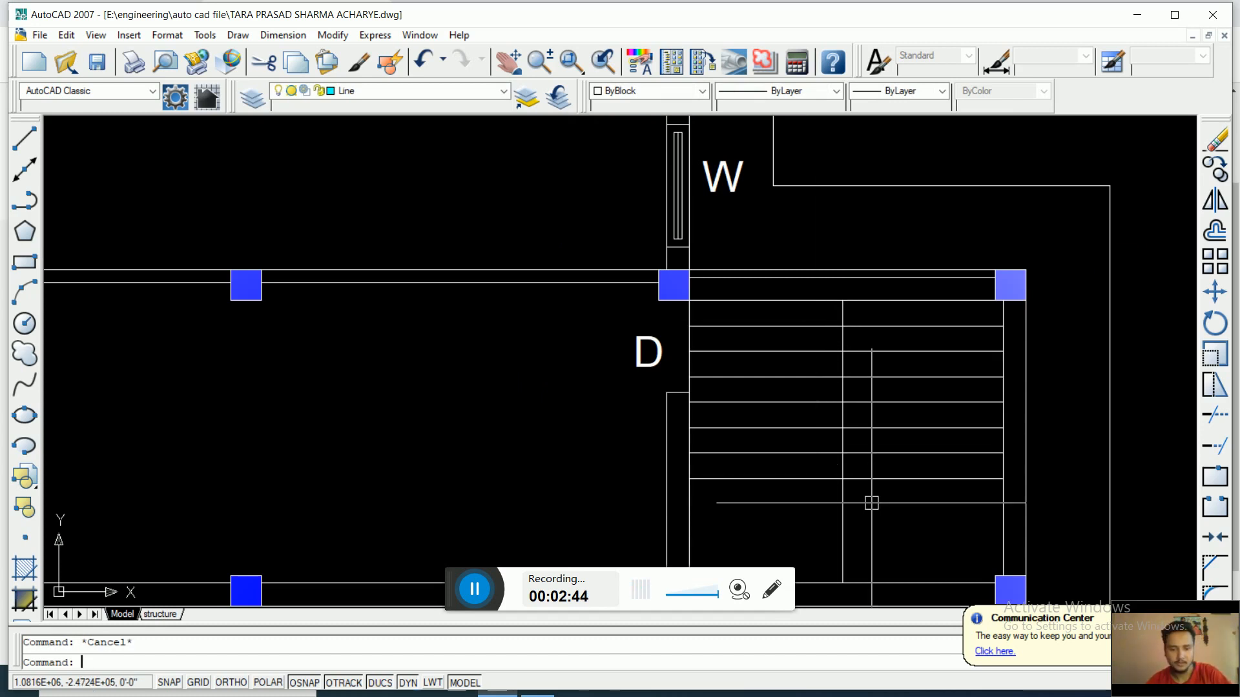
text(tr)
key(Return)
key(Return)
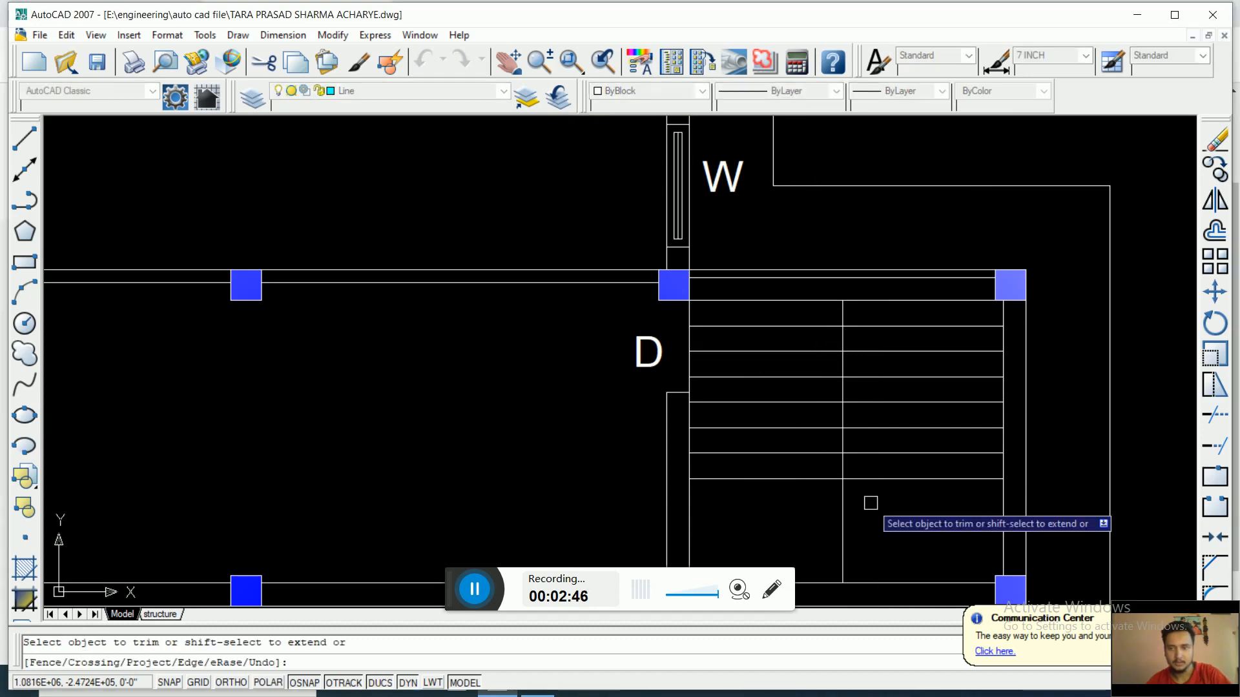
click(741, 300)
click(743, 333)
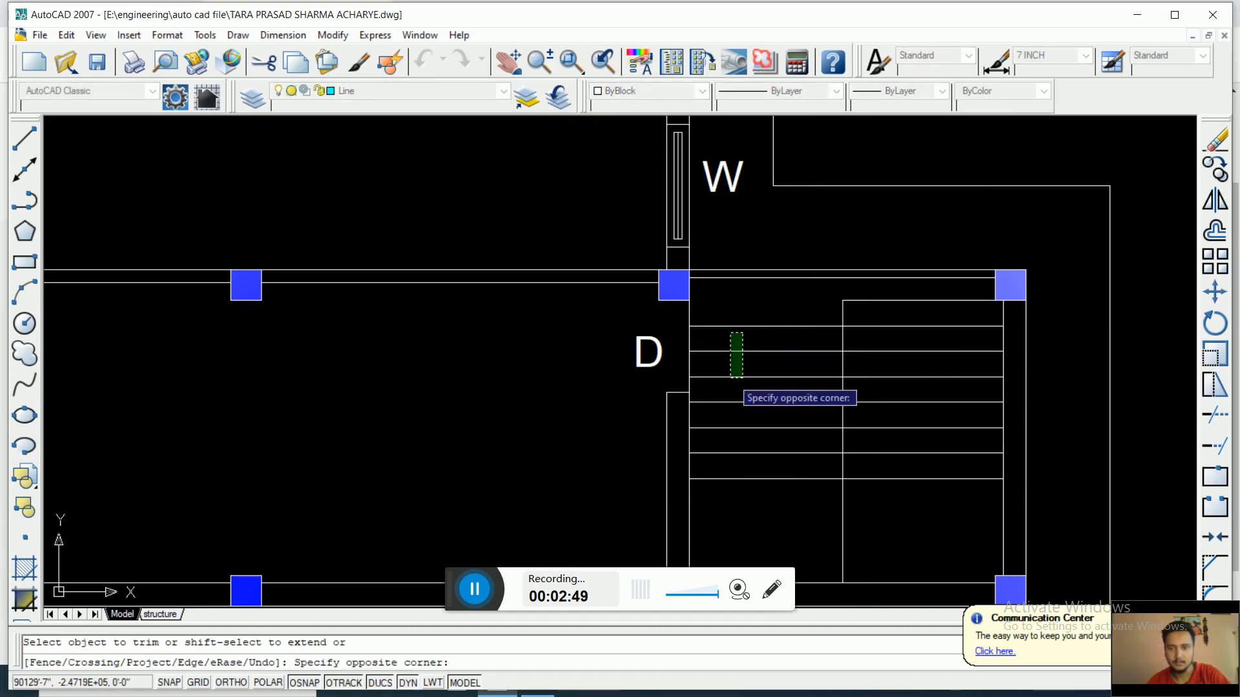
click(743, 386)
click(743, 326)
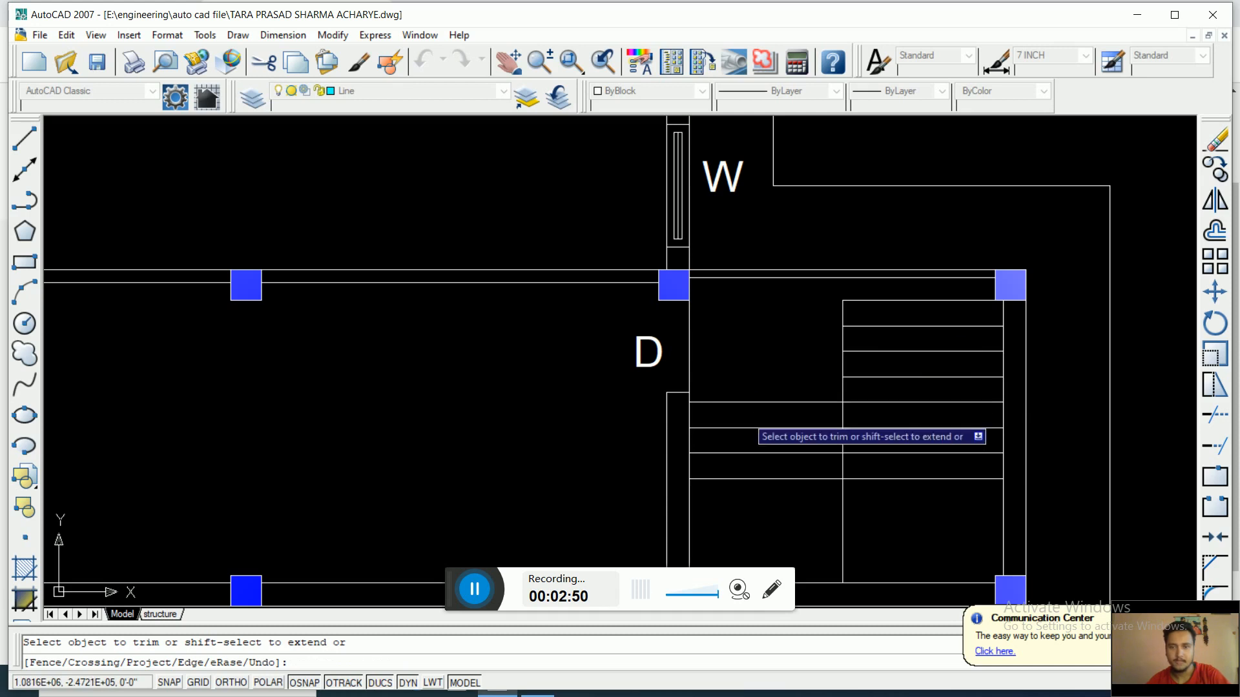
key(Escape)
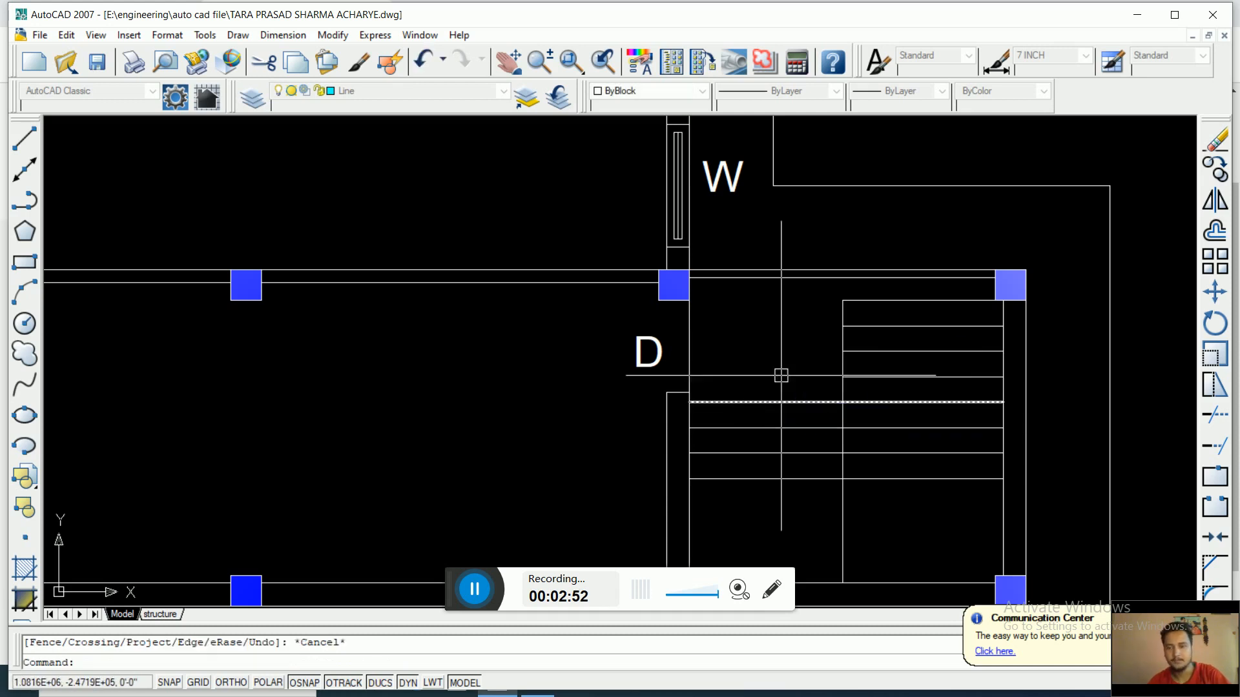
Step: Compare the new stair with the finished staircase in the dimensioned ground floor plan, examining its flights, treads and direction line
middle_drag(875, 494, 867, 406)
scroll(858, 466, up, 3)
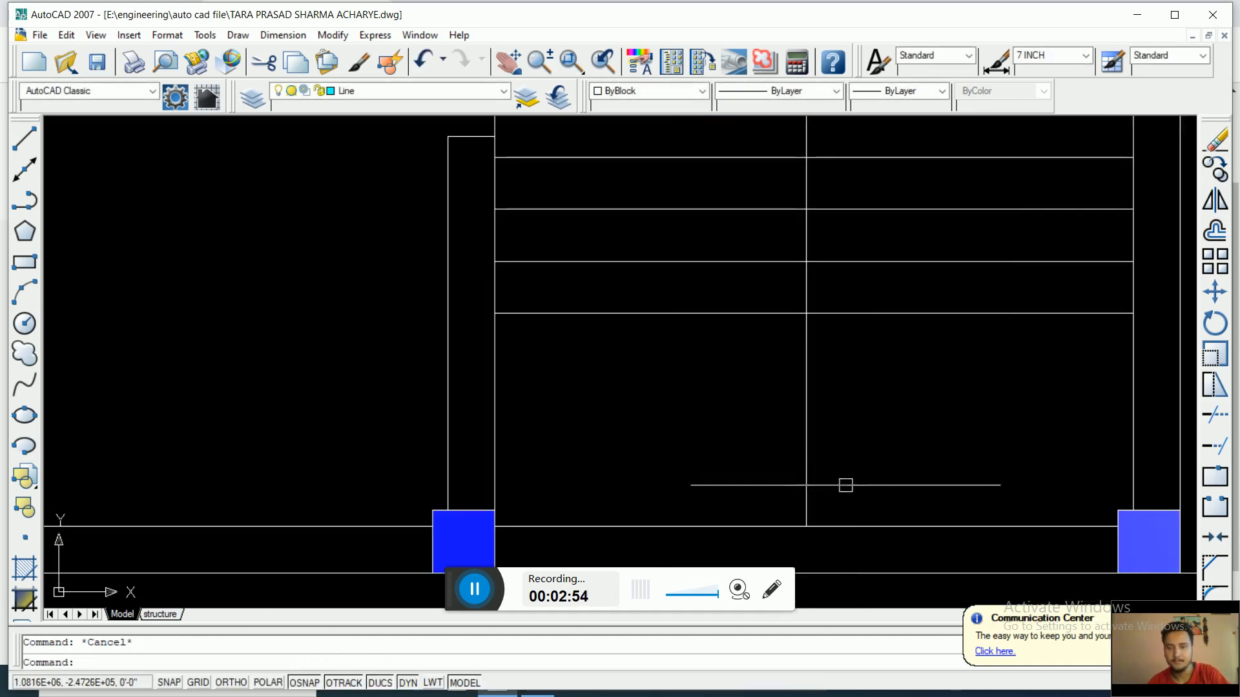
scroll(829, 441, down, 5)
scroll(830, 368, up, 3)
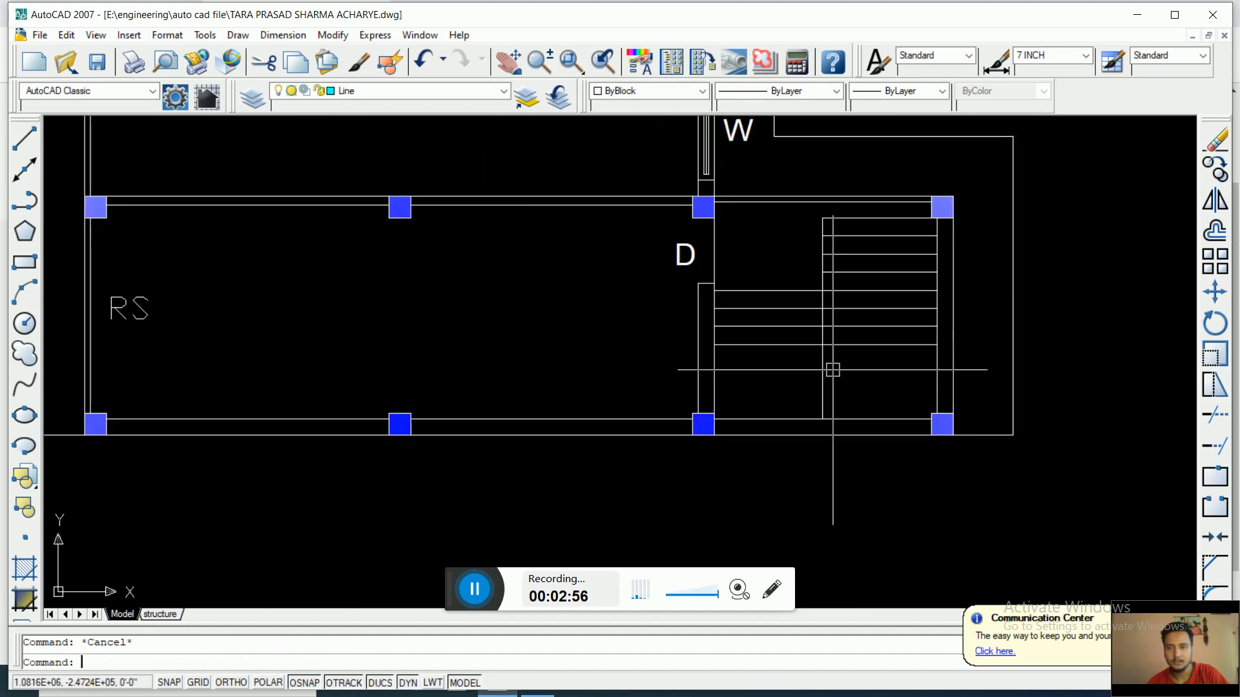
scroll(820, 365, down, 5)
scroll(819, 365, up, 7)
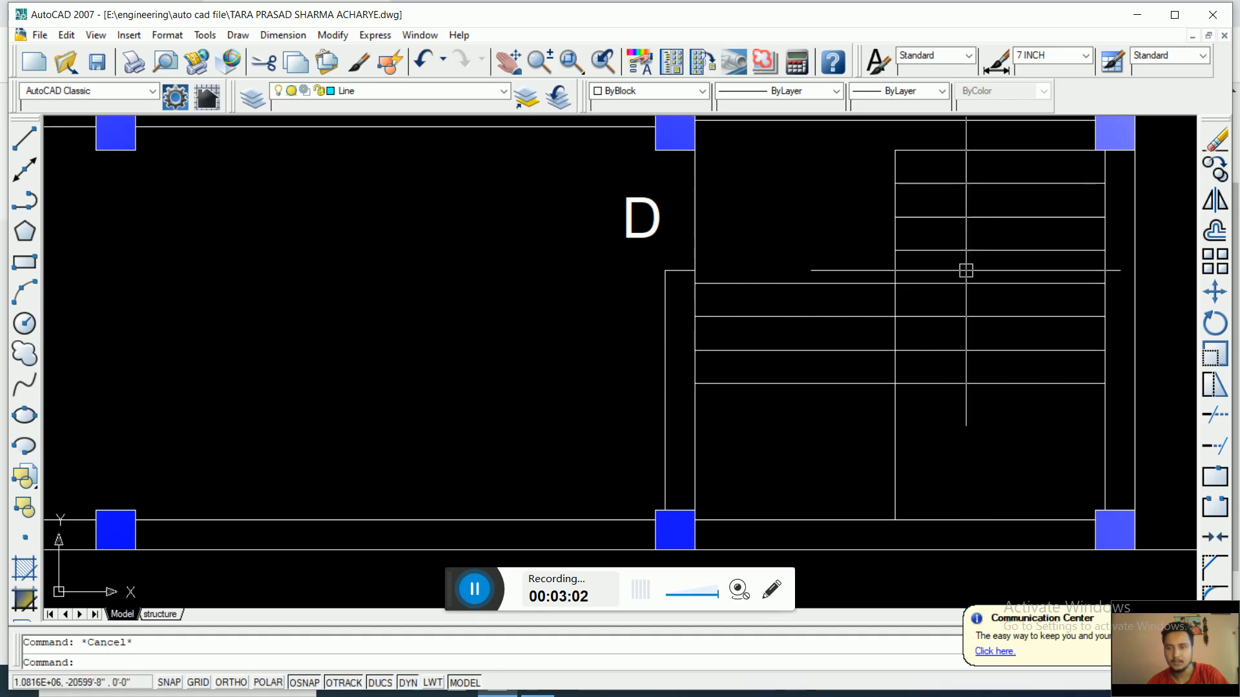
scroll(954, 188, down, 6)
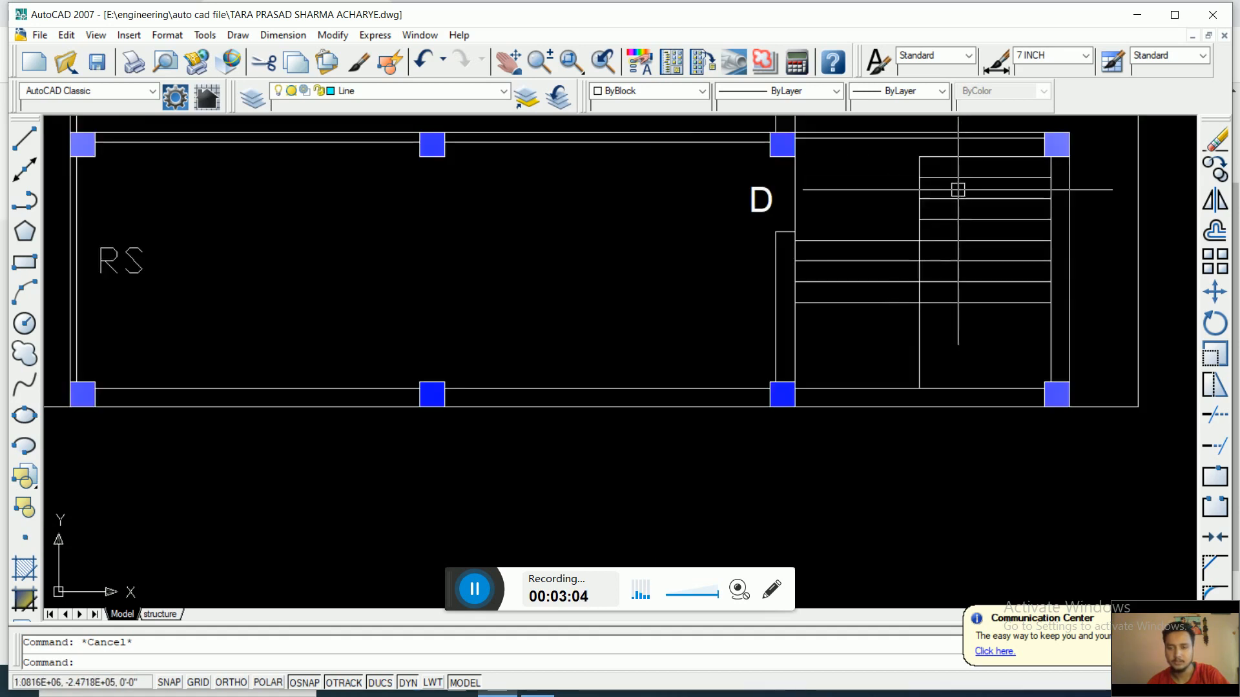
scroll(867, 295, down, 3)
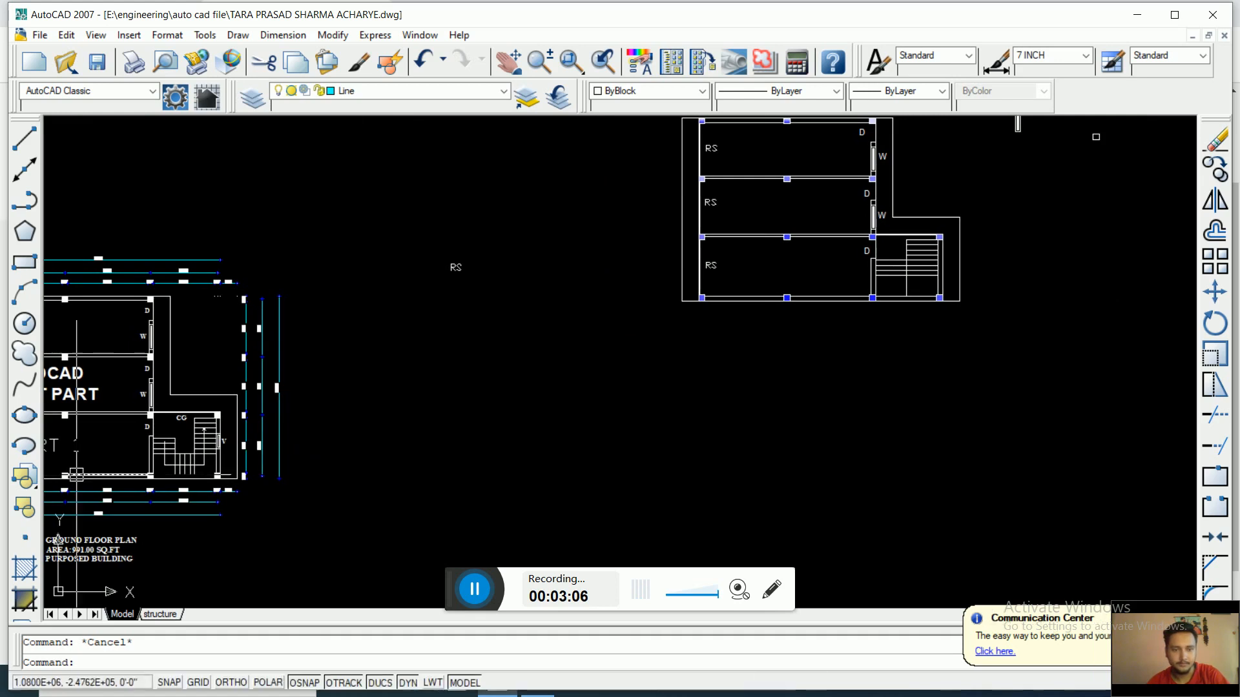
scroll(81, 462, up, 7)
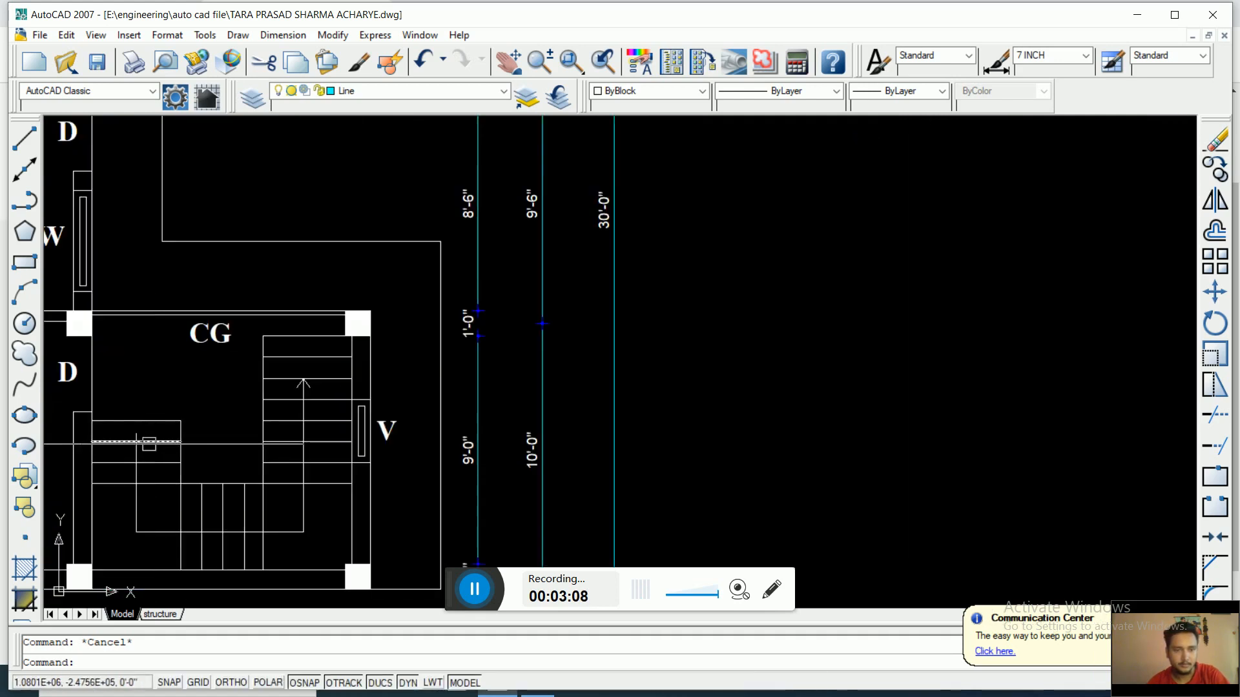
scroll(154, 530, down, 4)
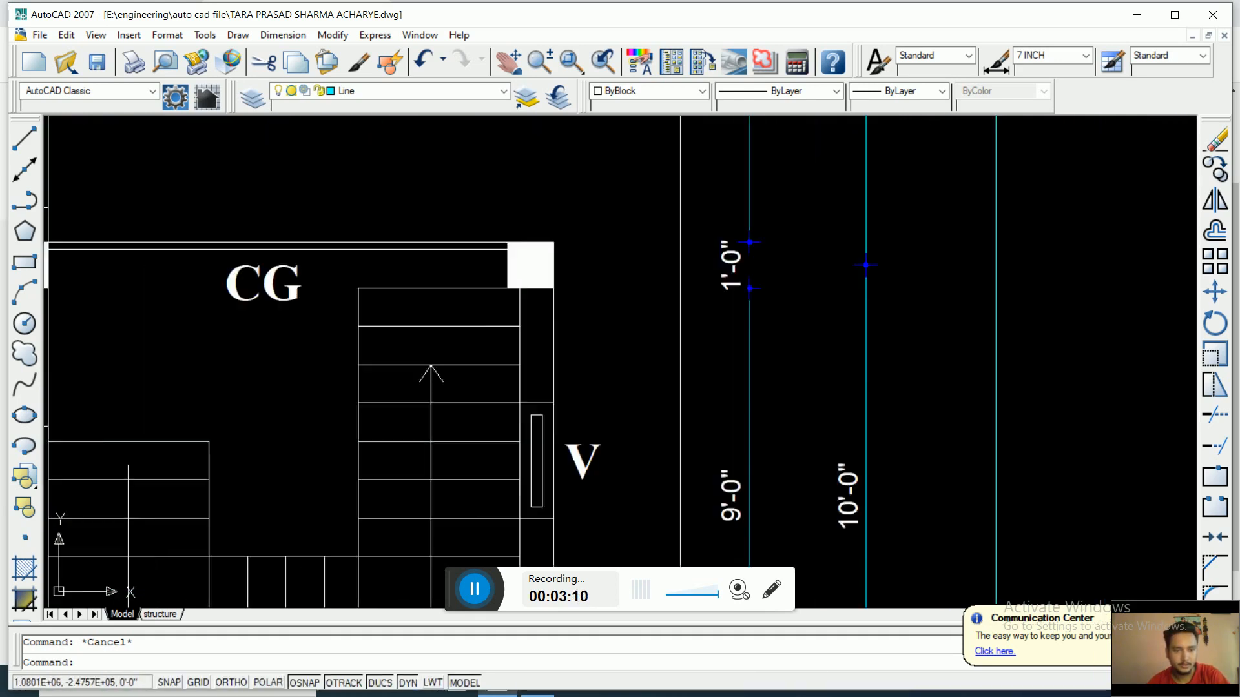
scroll(193, 601, up, 3)
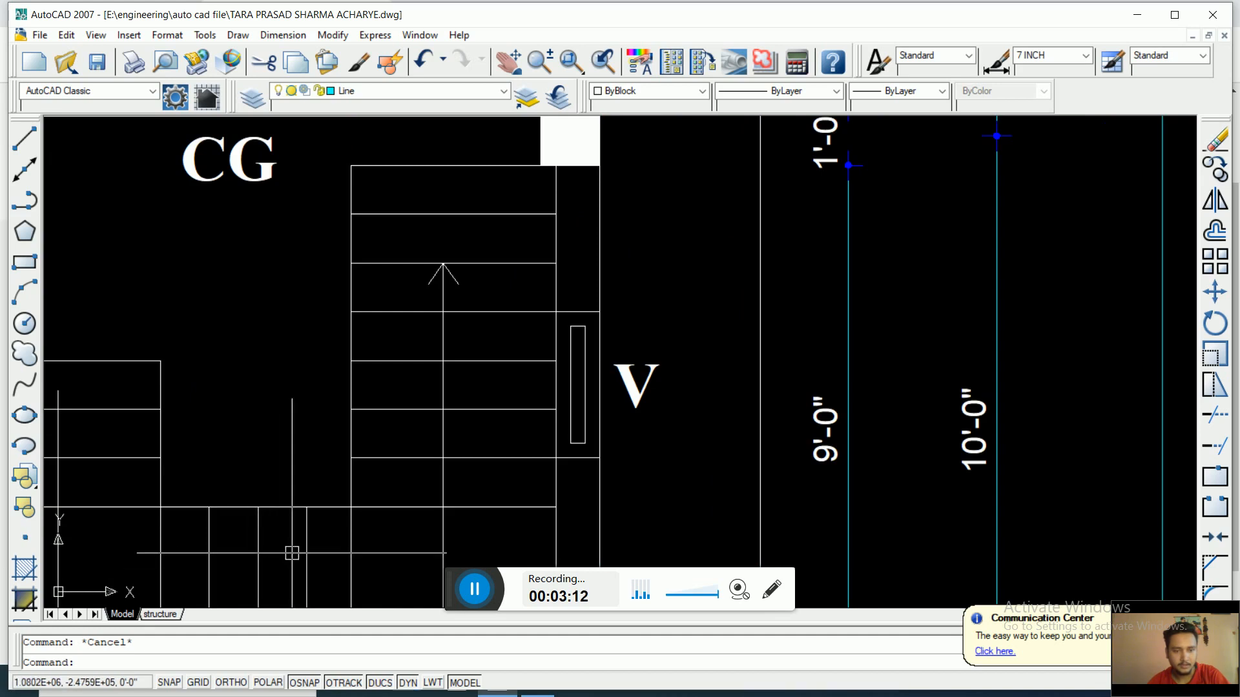
scroll(342, 546, down, 1)
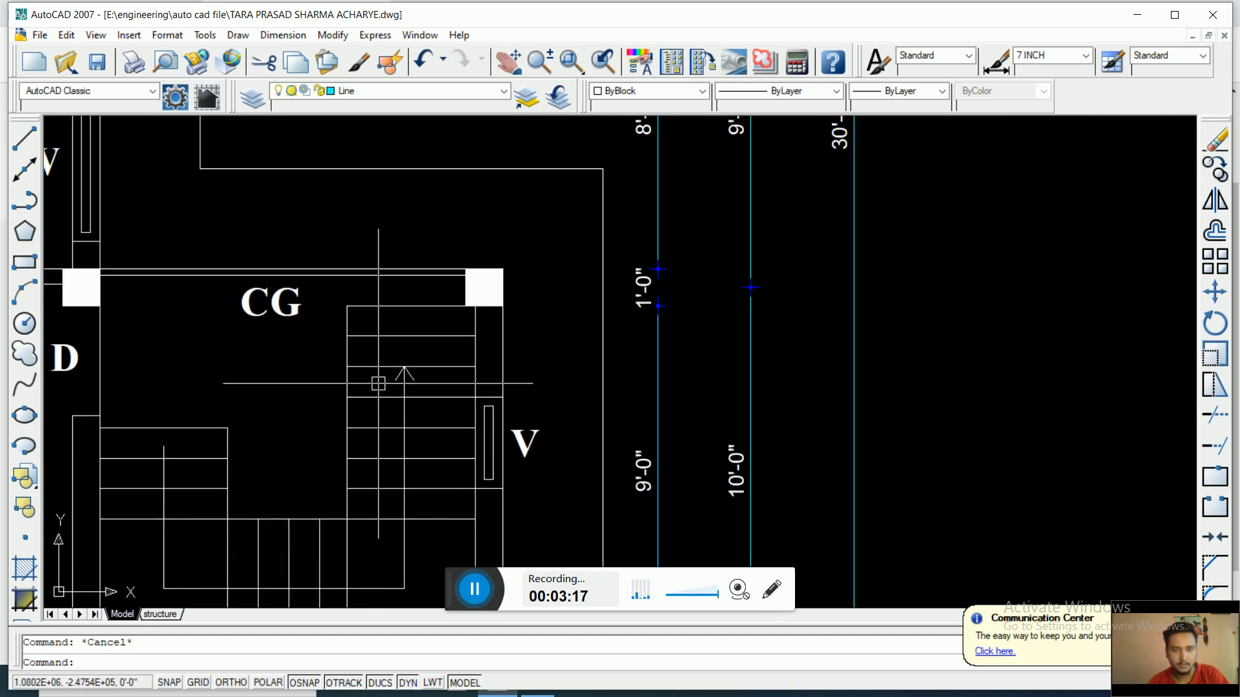
scroll(385, 336, down, 3)
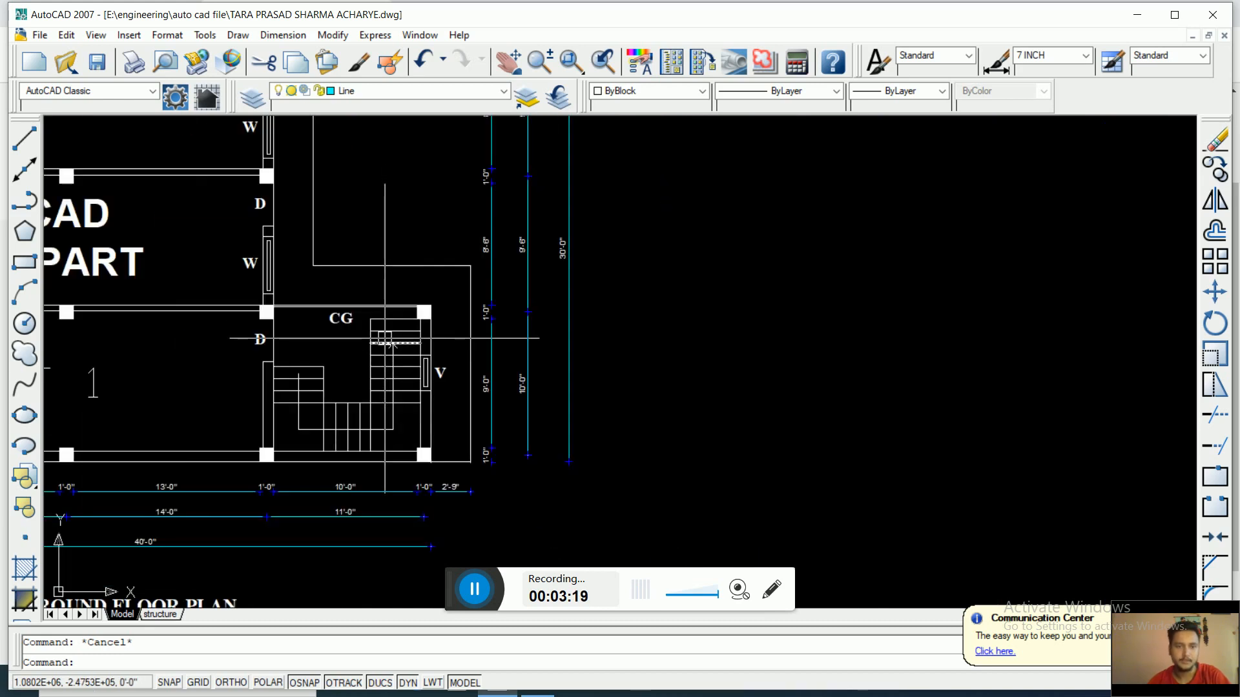
scroll(384, 338, down, 2)
scroll(359, 342, up, 6)
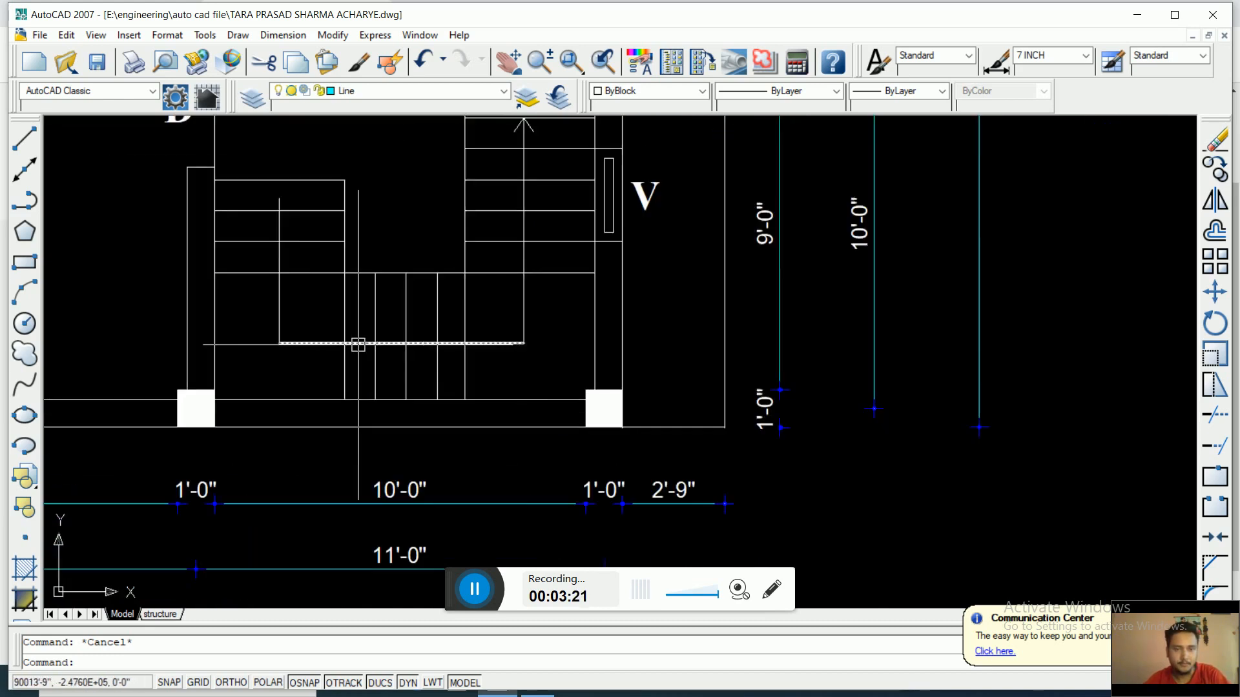
scroll(358, 343, down, 2)
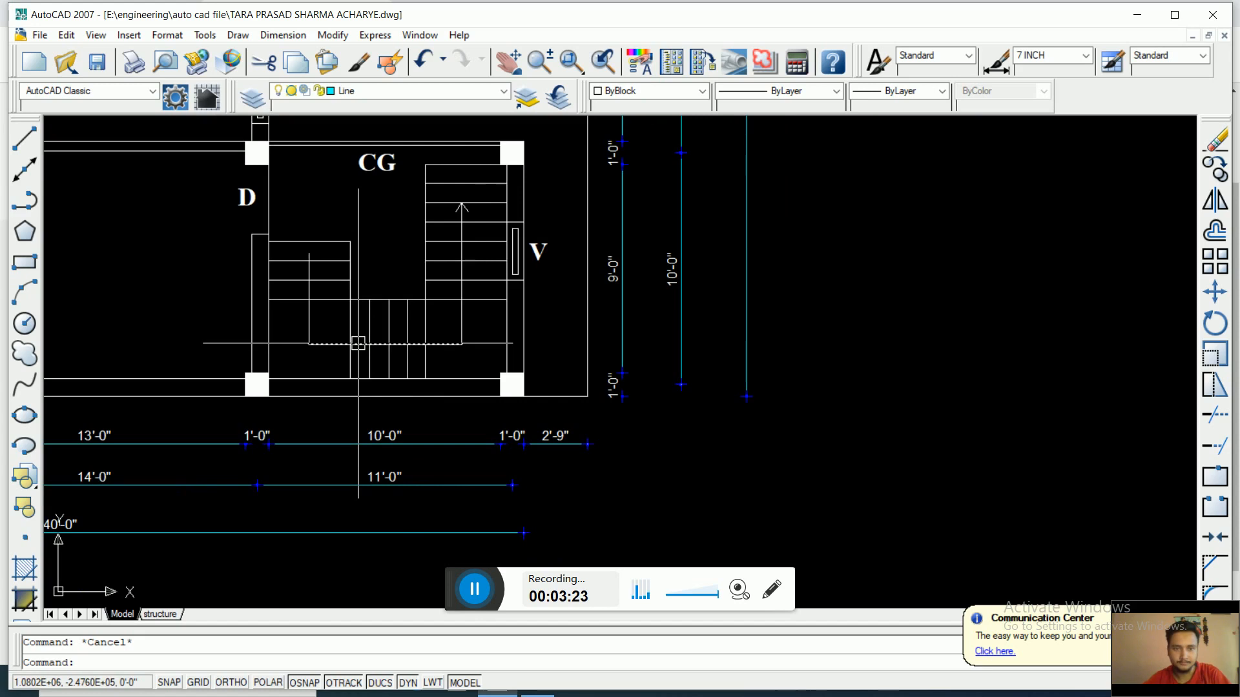
scroll(351, 317, up, 2)
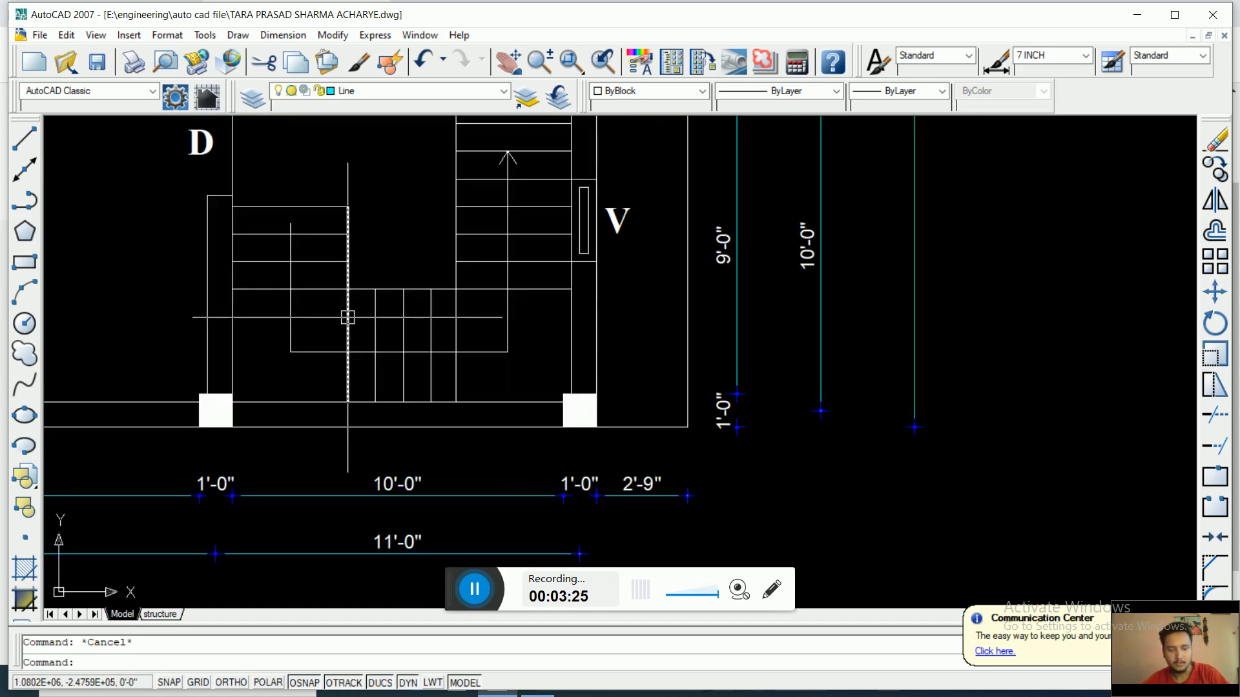
Step: Measure the width of the finished plan's left stair flight with an aligned dimension
text(DIMA)
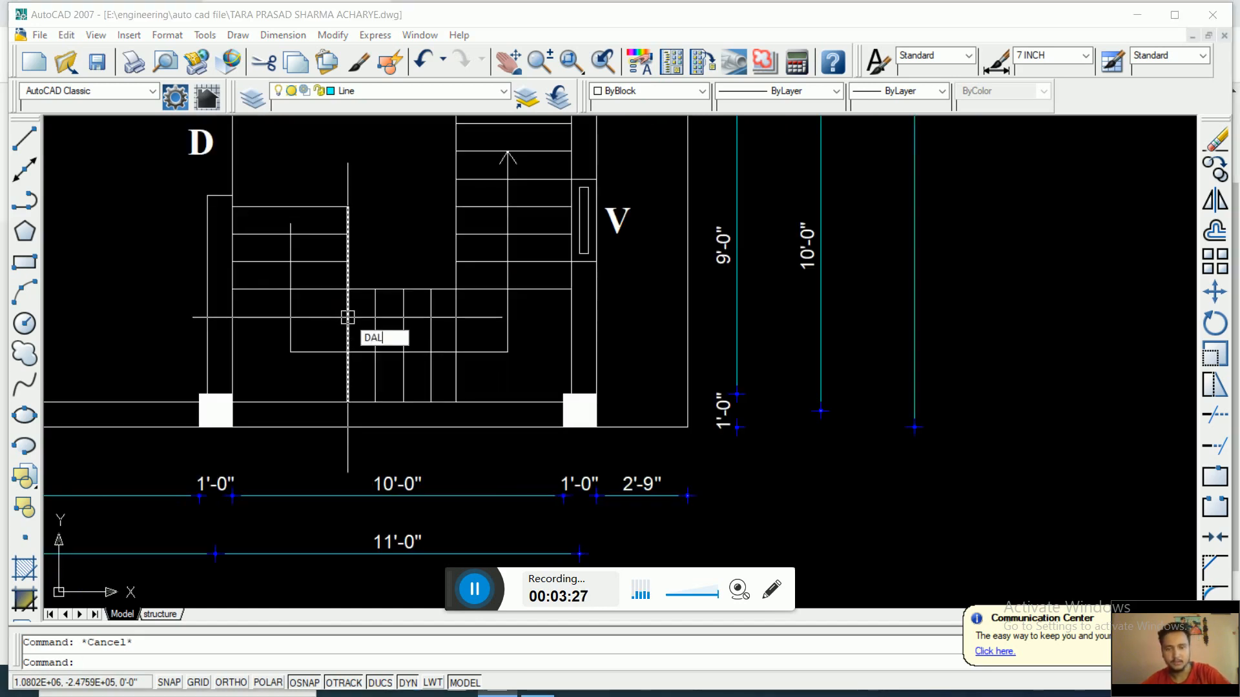
text(L)
key(Return)
key(Escape)
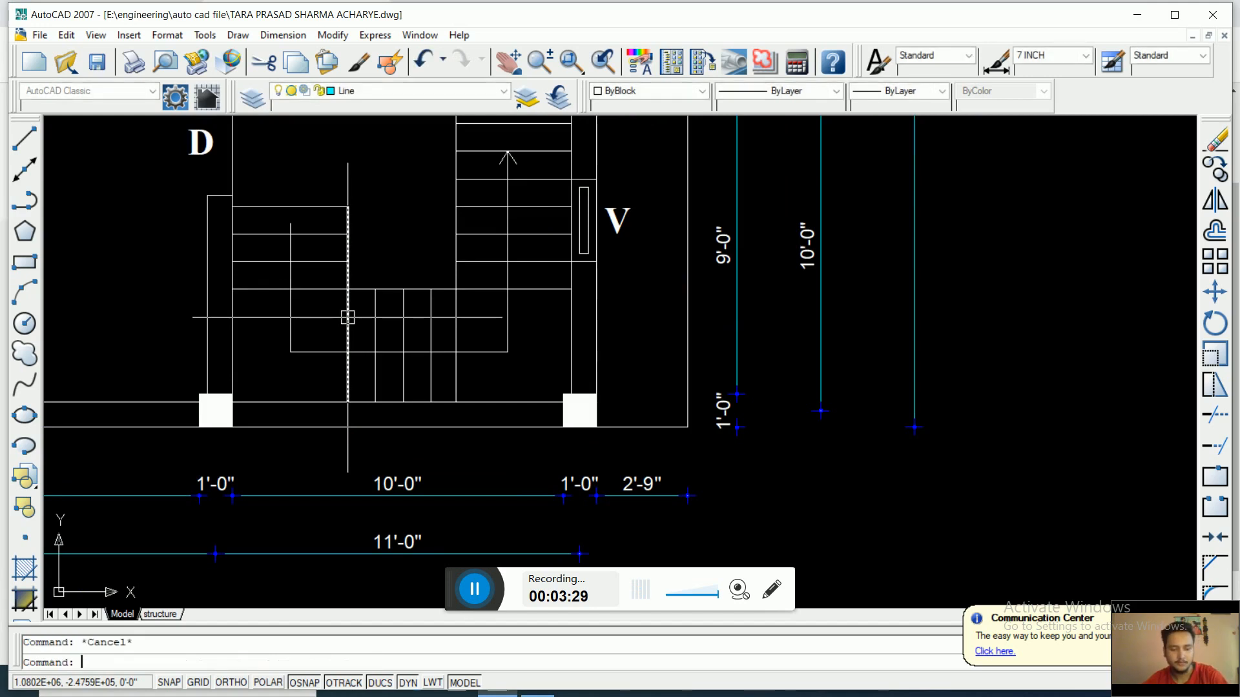
text(DAL)
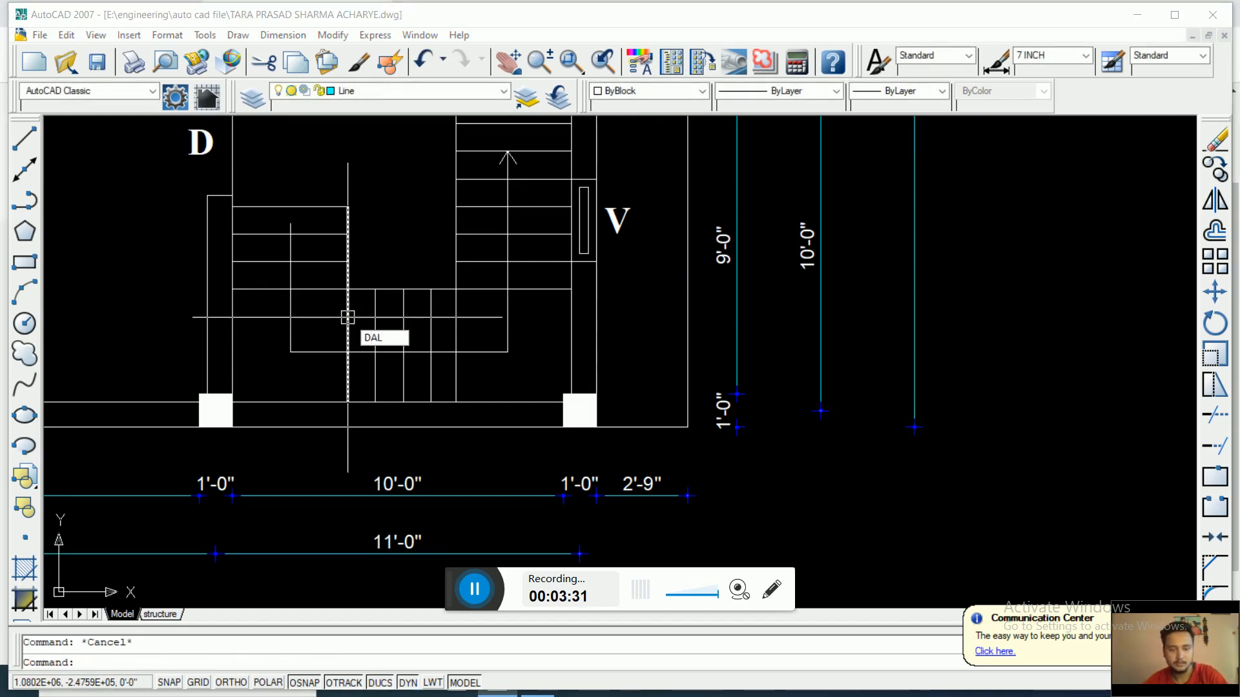
key(Return)
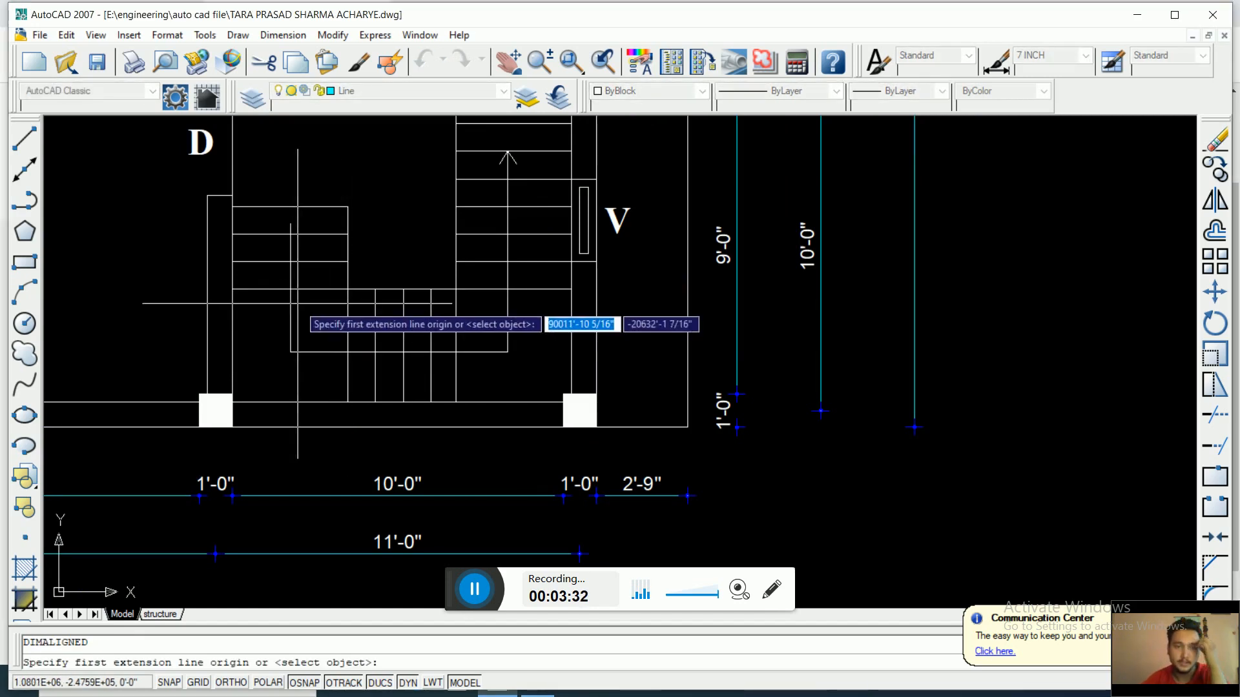
click(232, 288)
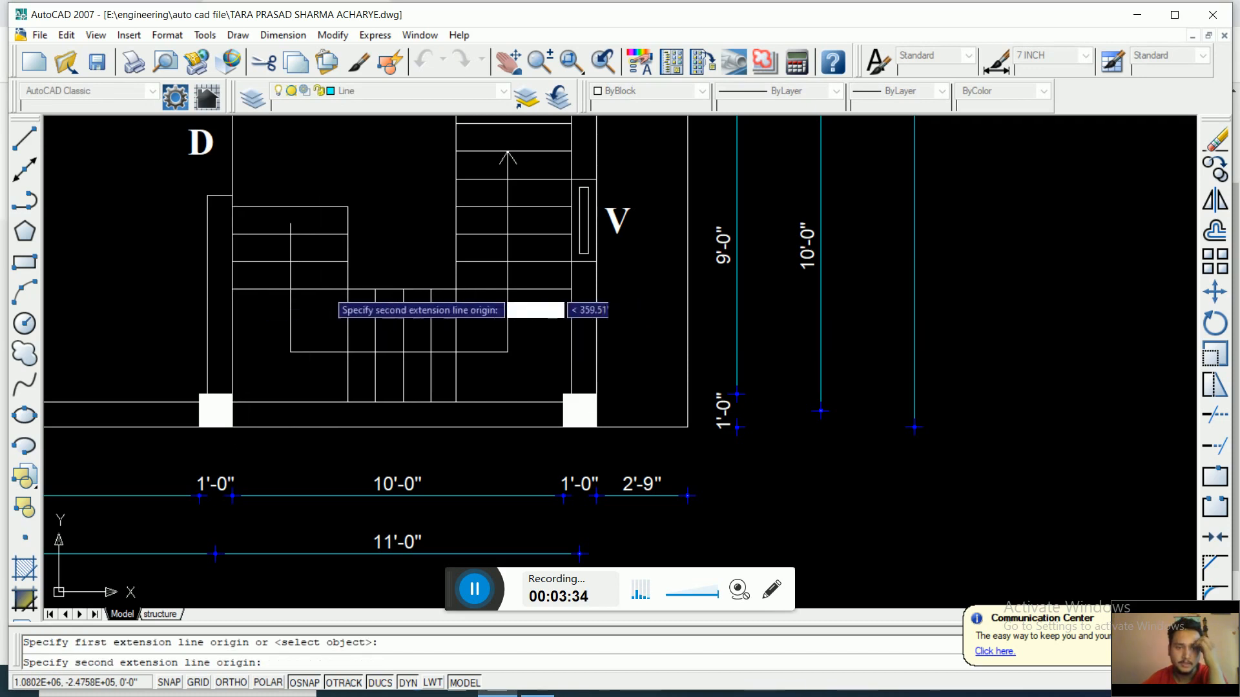
click(347, 289)
click(319, 303)
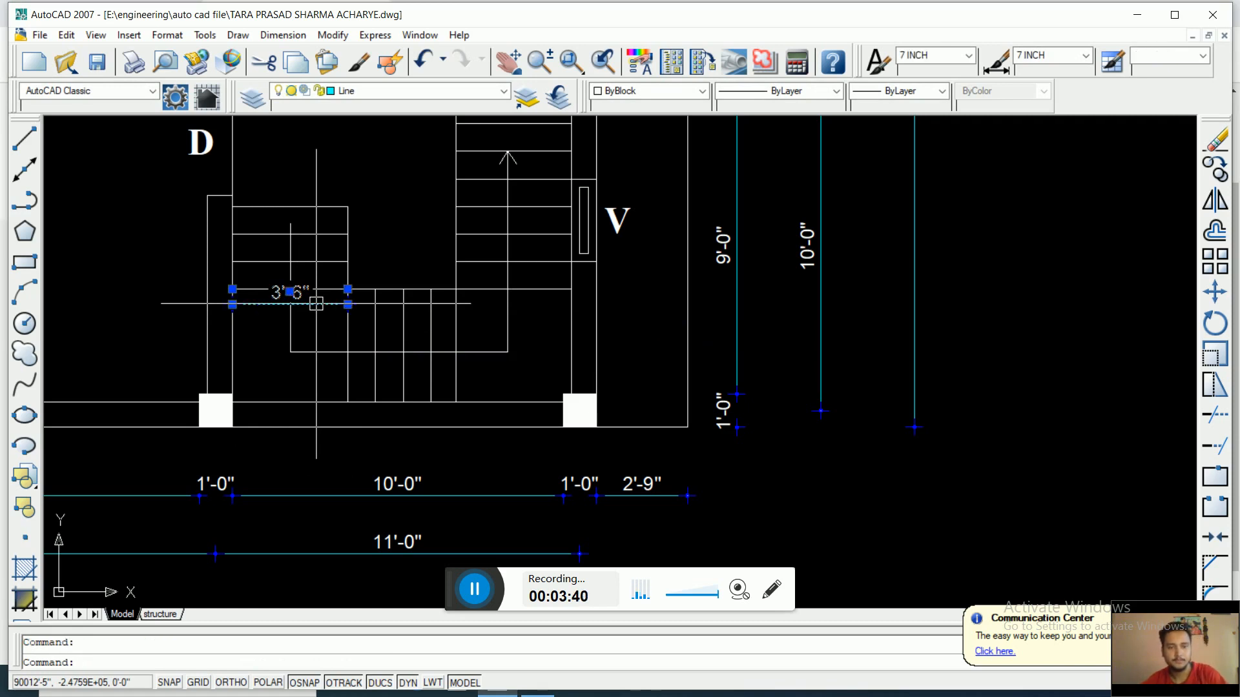
key(Escape)
scroll(530, 308, down, 8)
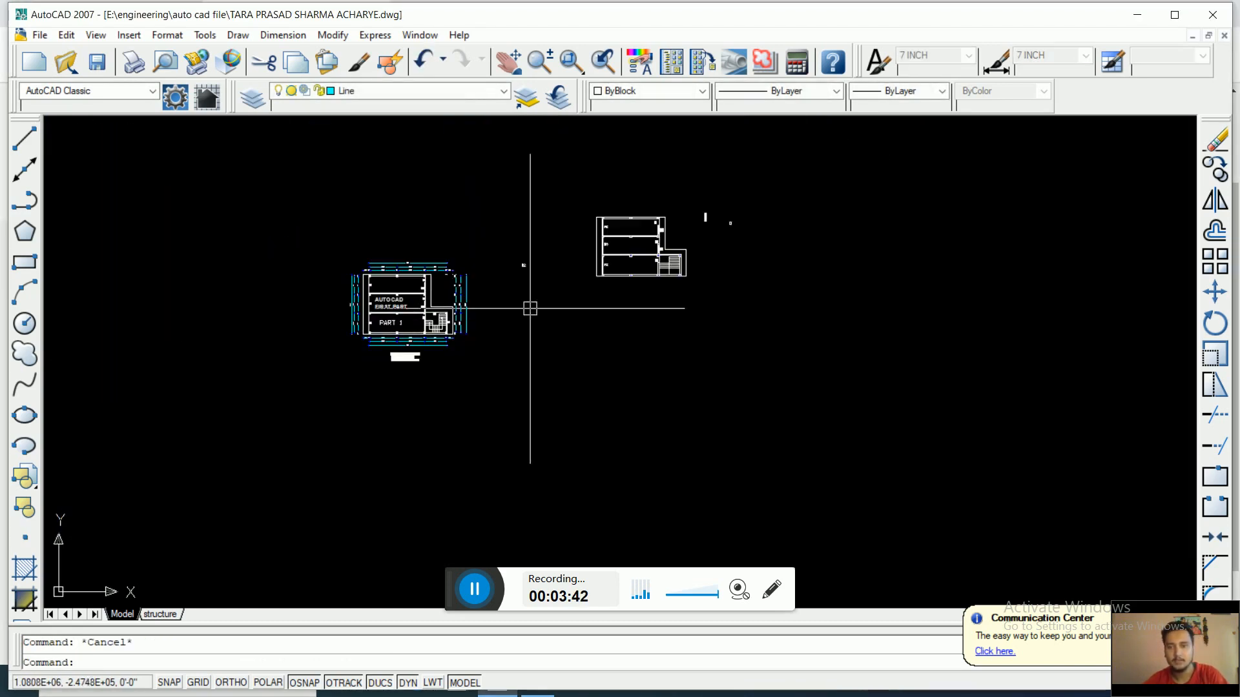
scroll(703, 257, up, 10)
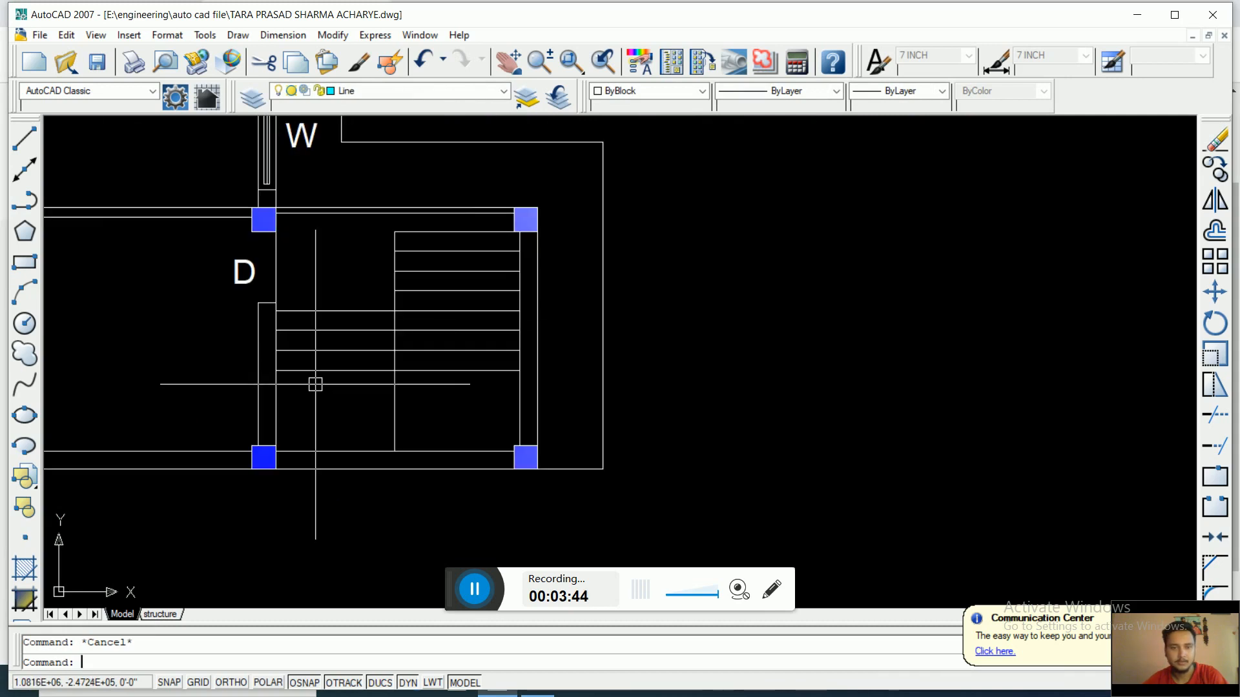
text(DAL)
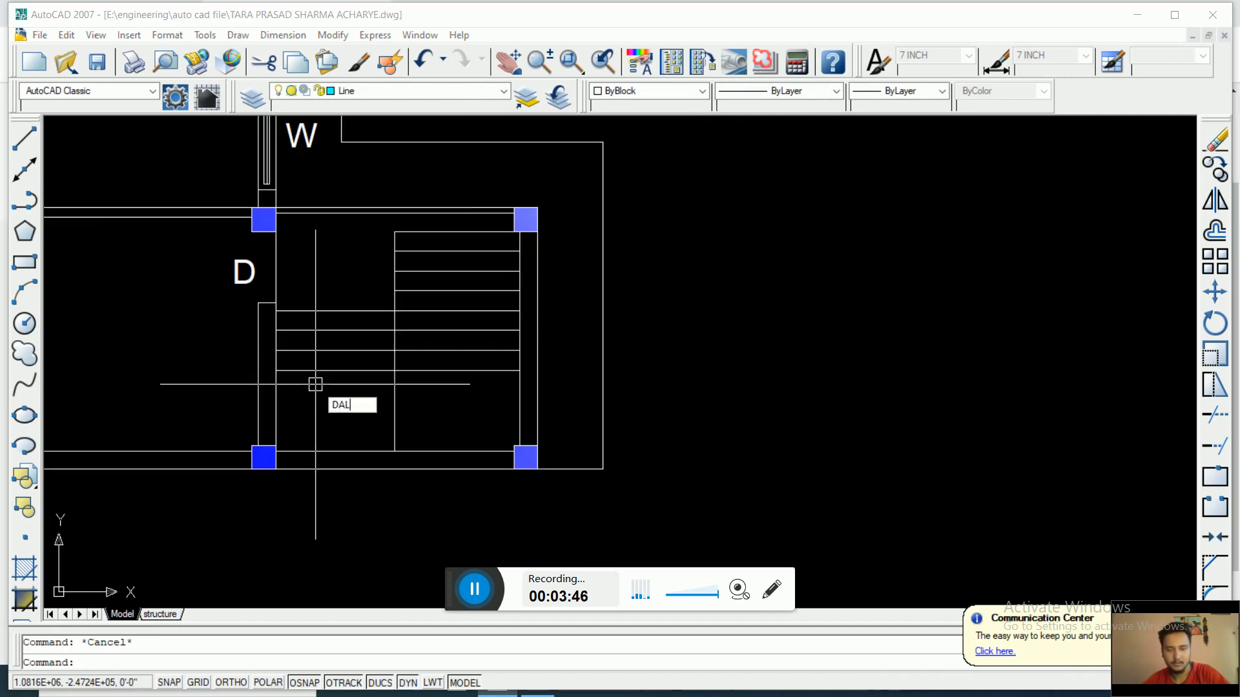
key(Return)
click(276, 354)
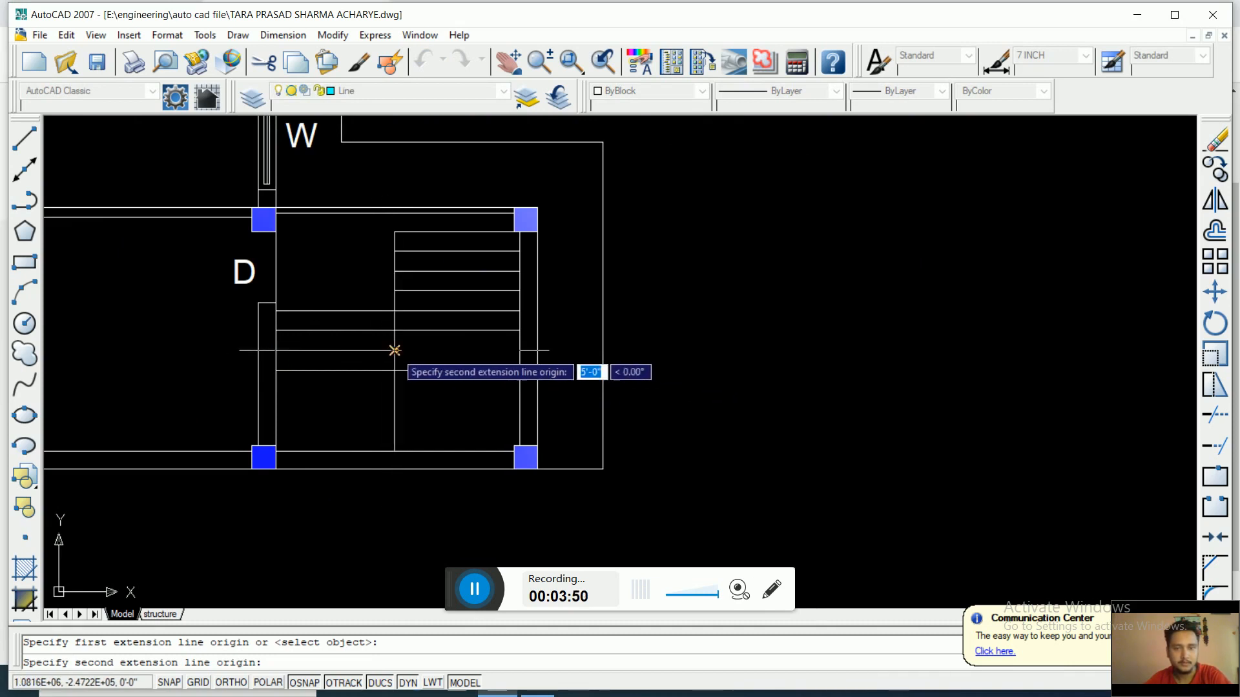
key(Escape)
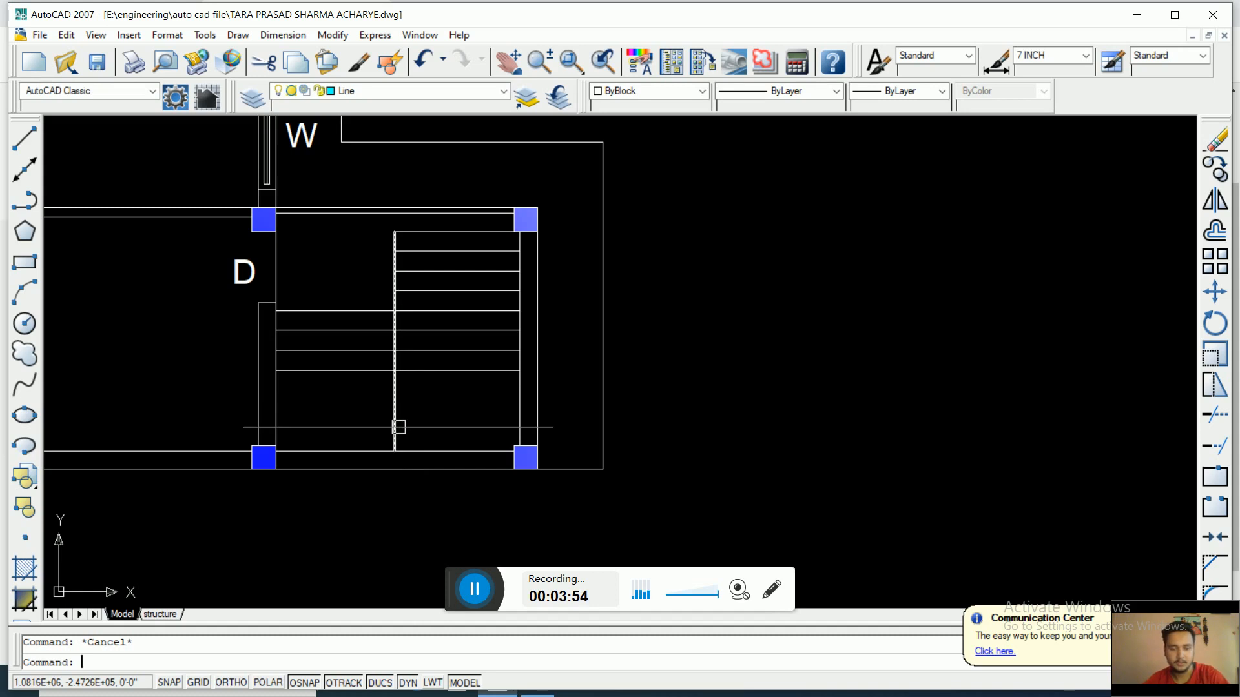
Step: Offset the vertical stair line 2' to the left in the new plan's stair room
text(o)
key(Return)
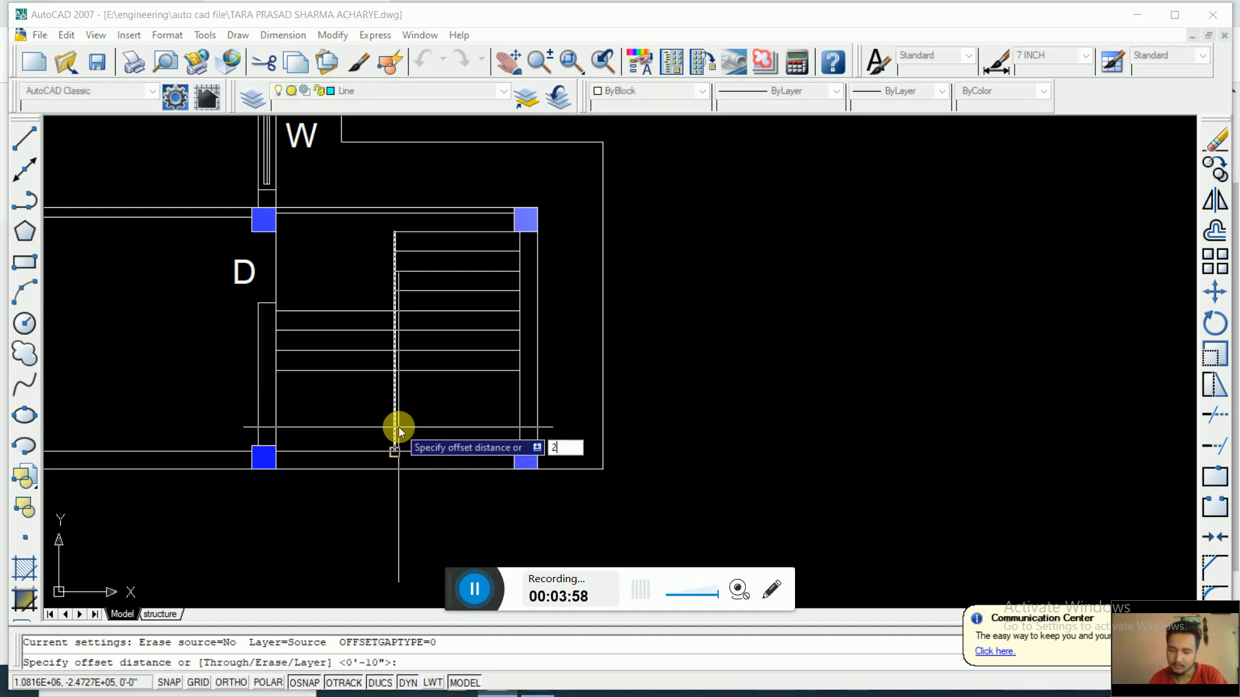
key(Return)
click(394, 452)
click(364, 412)
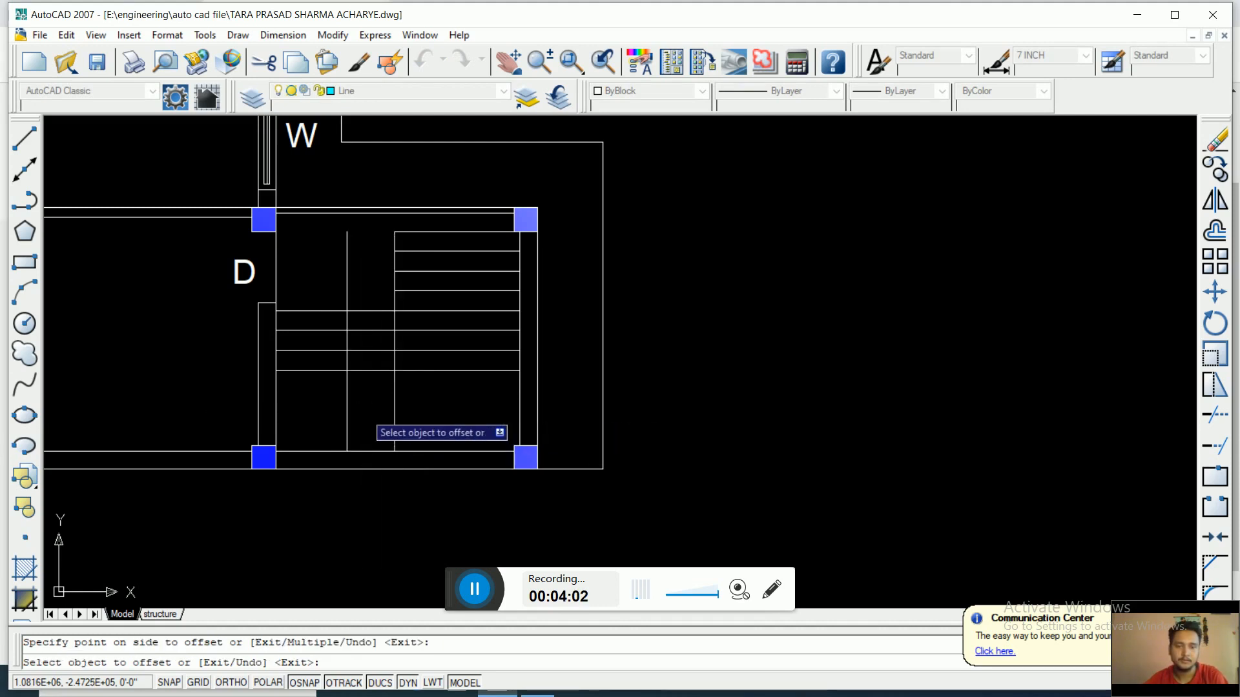
Step: Offset the central vertical stair line 2' to the right in the stair room
click(394, 412)
click(434, 406)
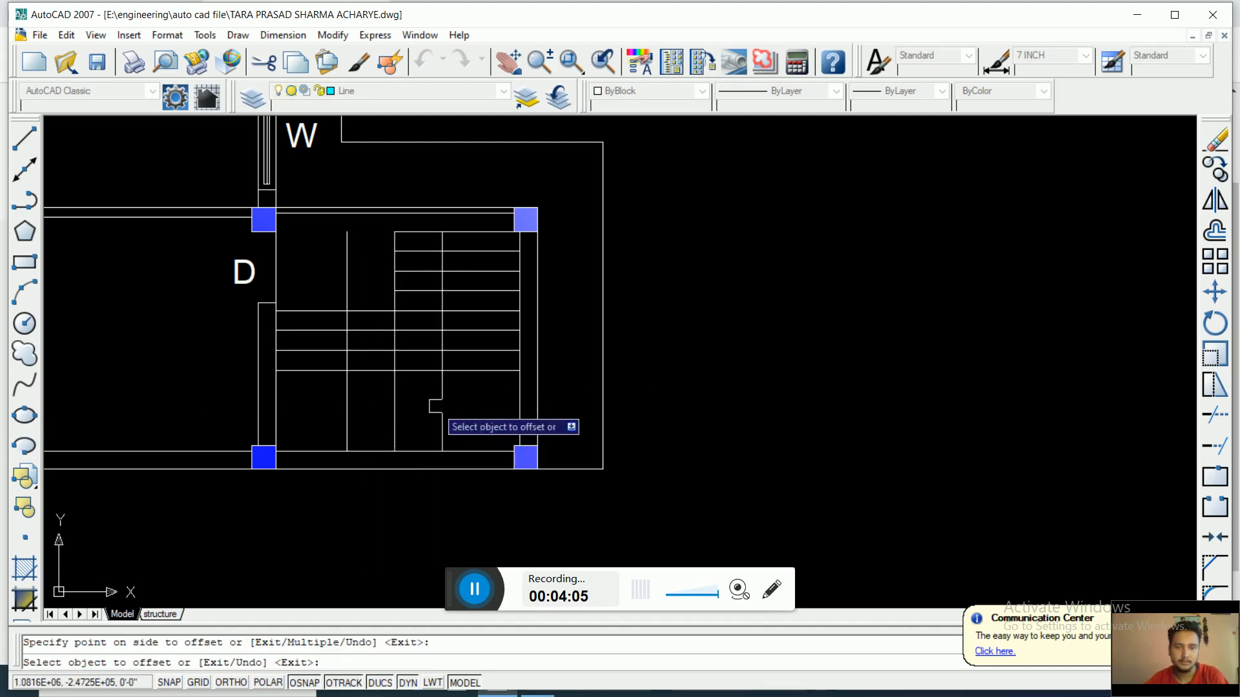
key(Escape)
Step: Try to measure the right stair flight's width with an aligned dimension from its inner line to the wall
text(DAL)
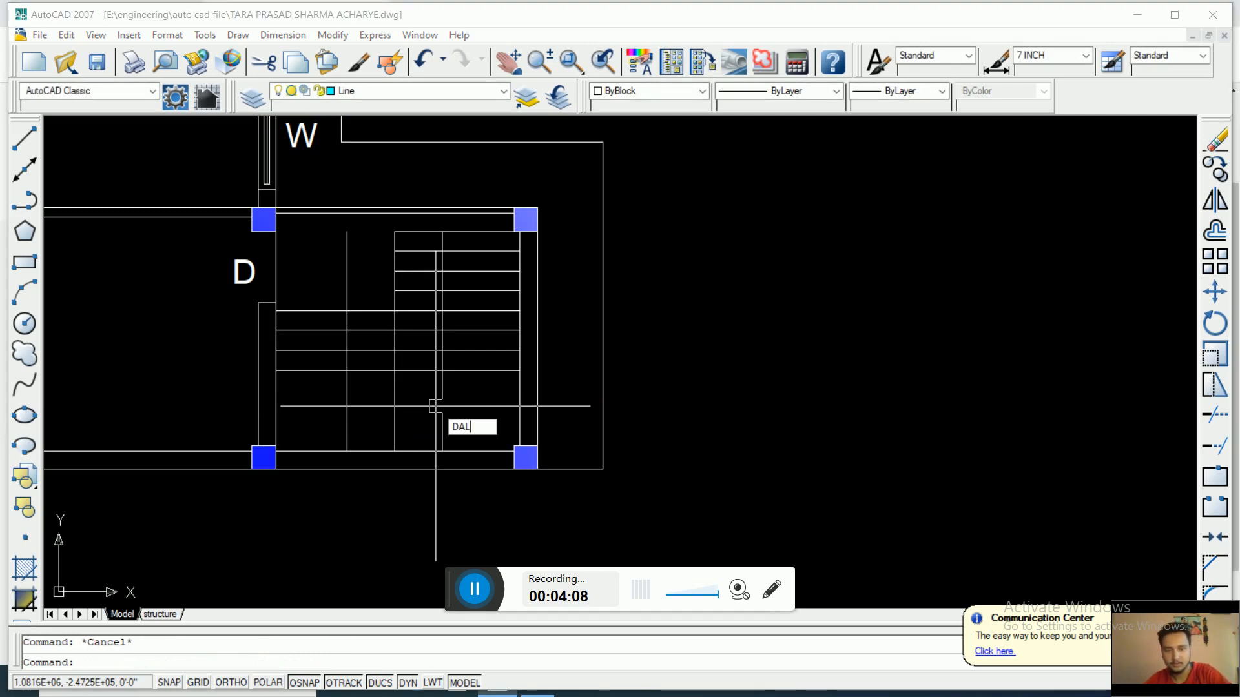
key(Return)
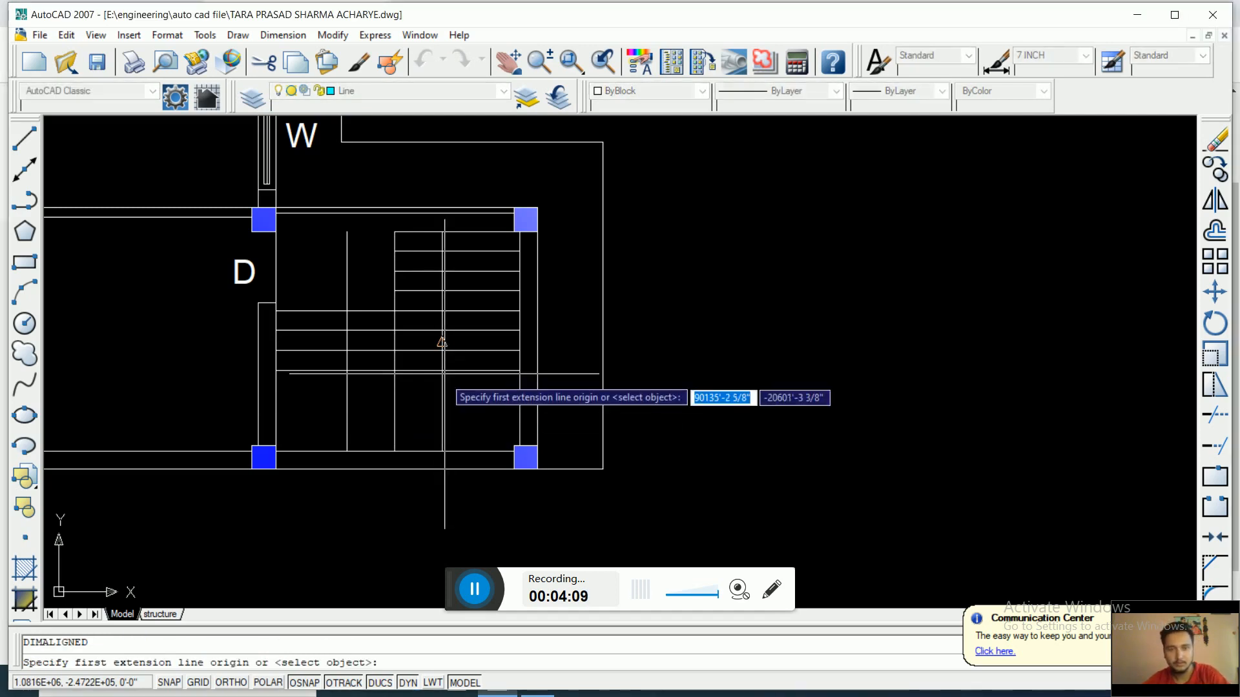
click(442, 370)
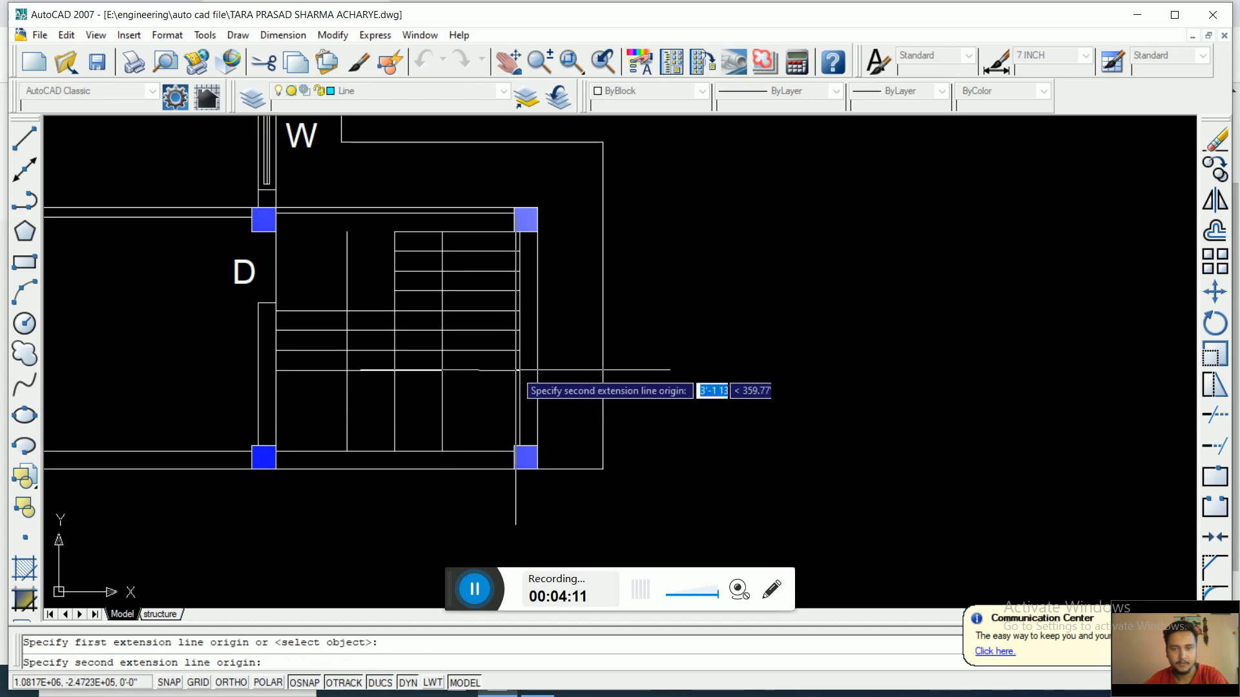
scroll(519, 371, up, 5)
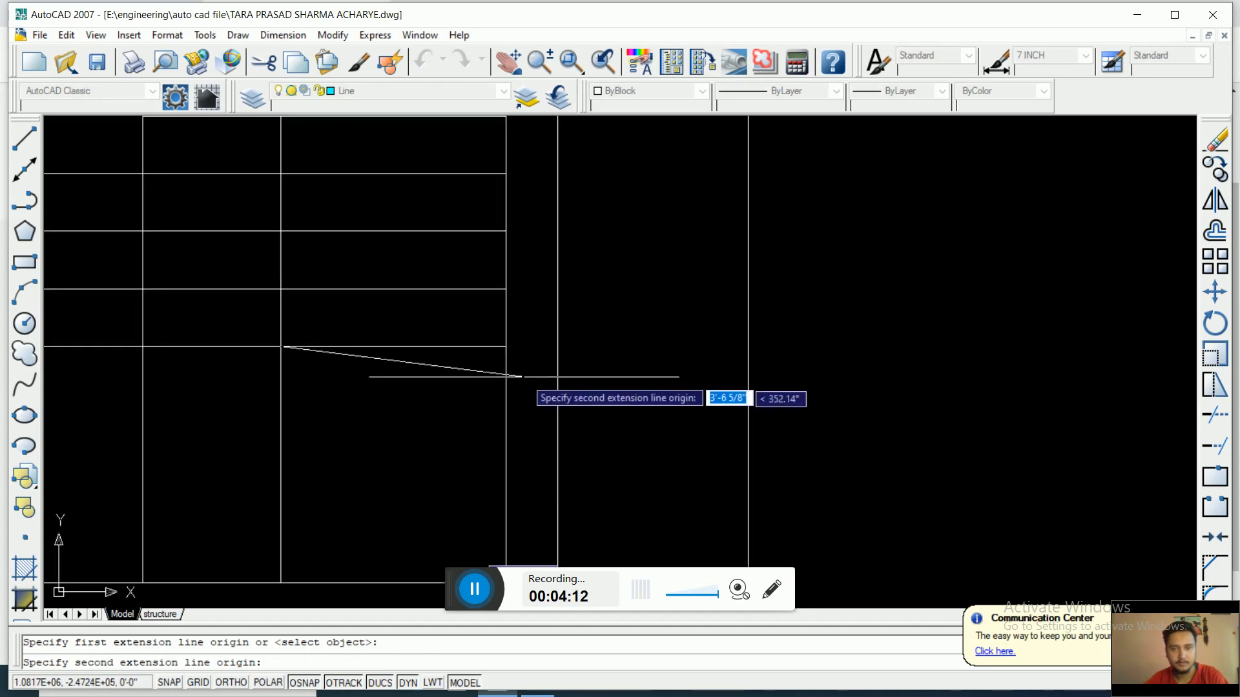
click(505, 347)
key(Escape)
key(Escape)
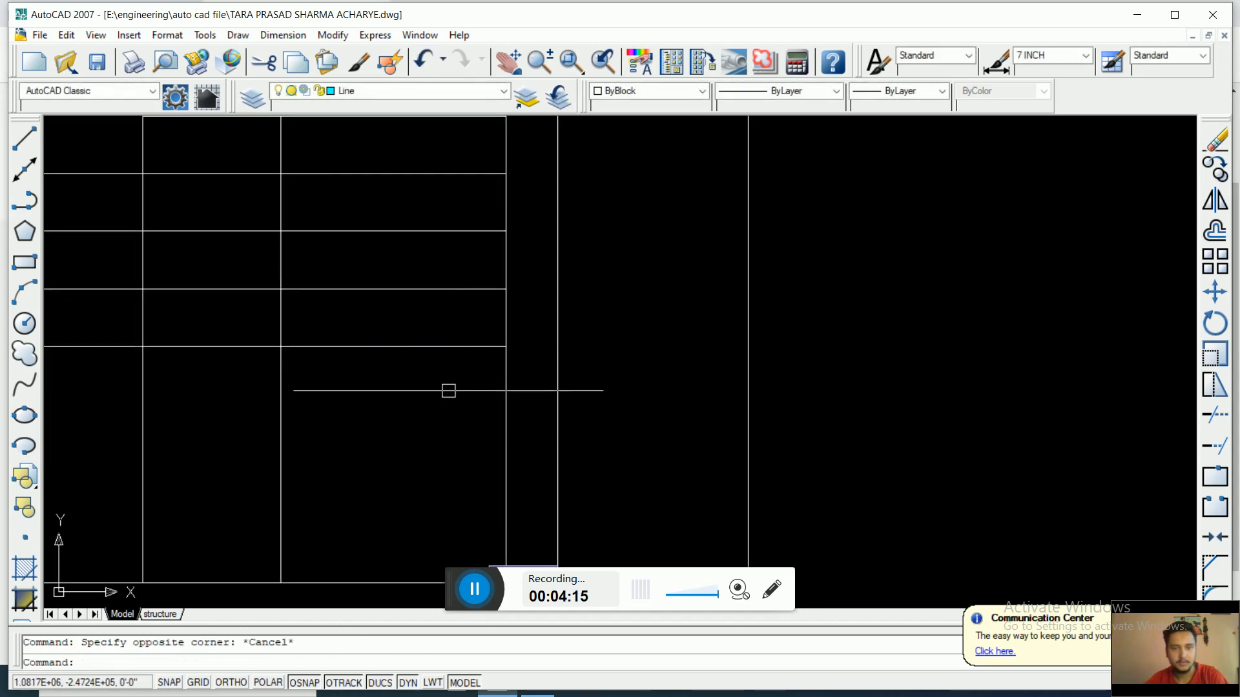
scroll(416, 412, down, 3)
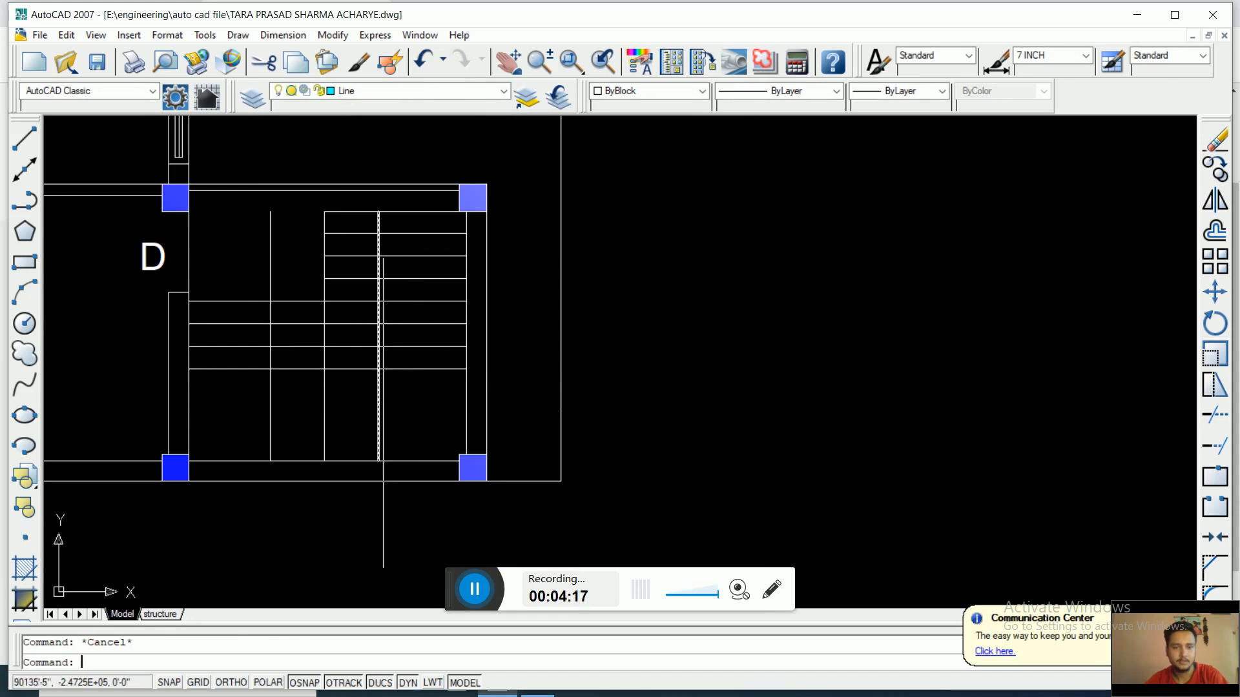
Step: Measure the left stair flight's width with an aligned dimension, then erase the dimension
text(DAL)
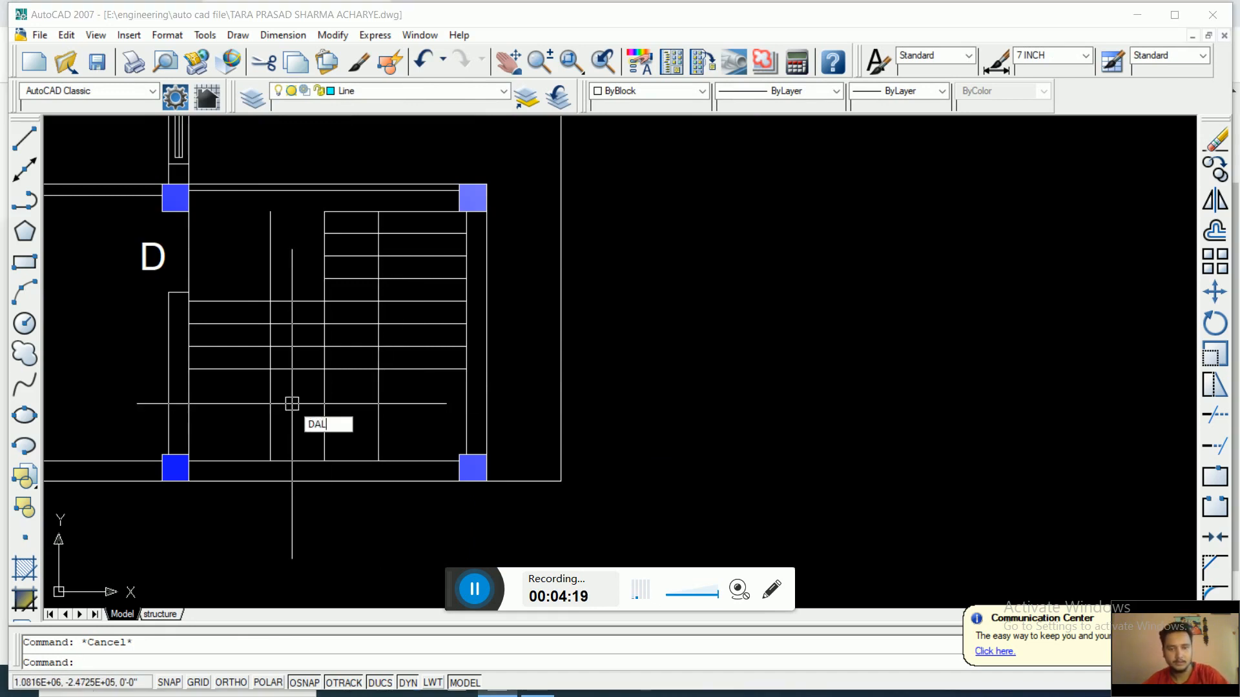
key(Return)
click(270, 369)
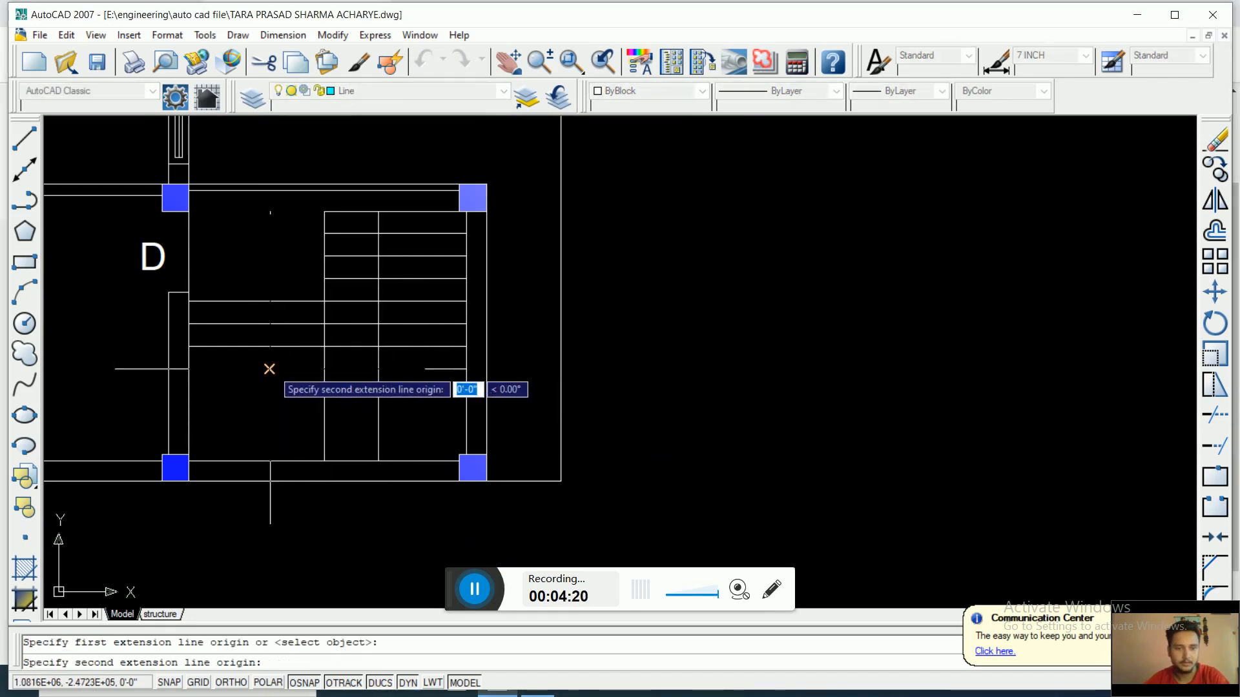
click(188, 369)
click(215, 422)
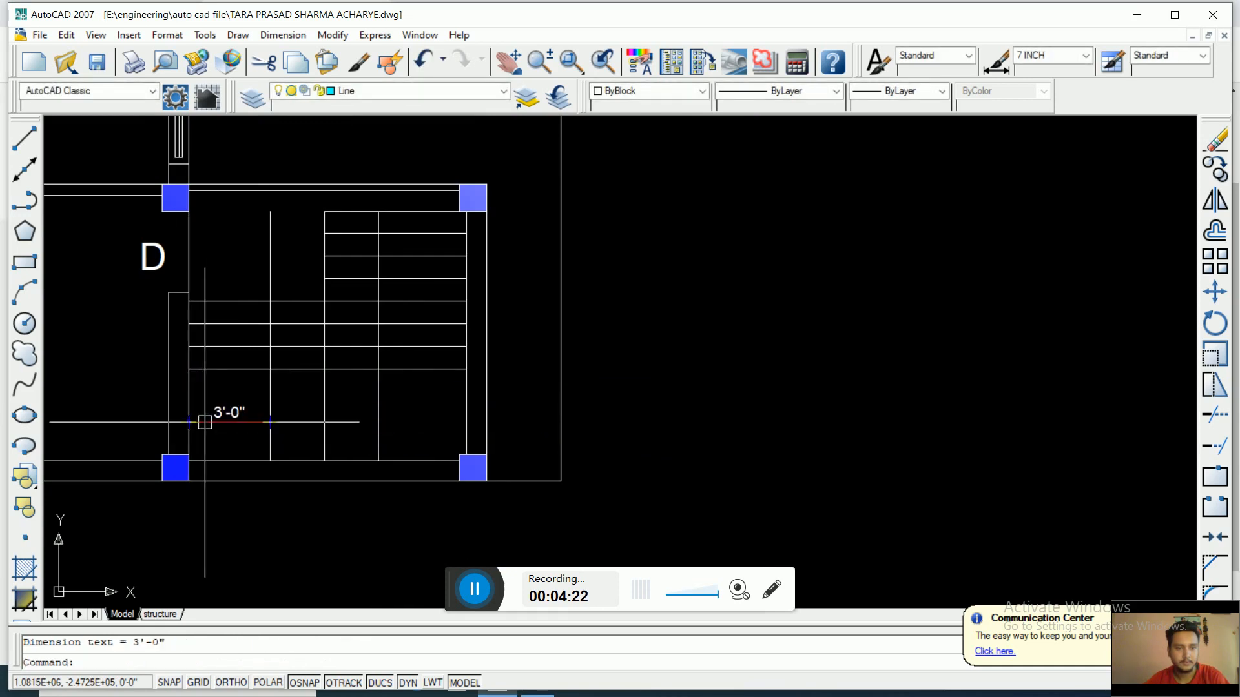
click(214, 421)
key(Delete)
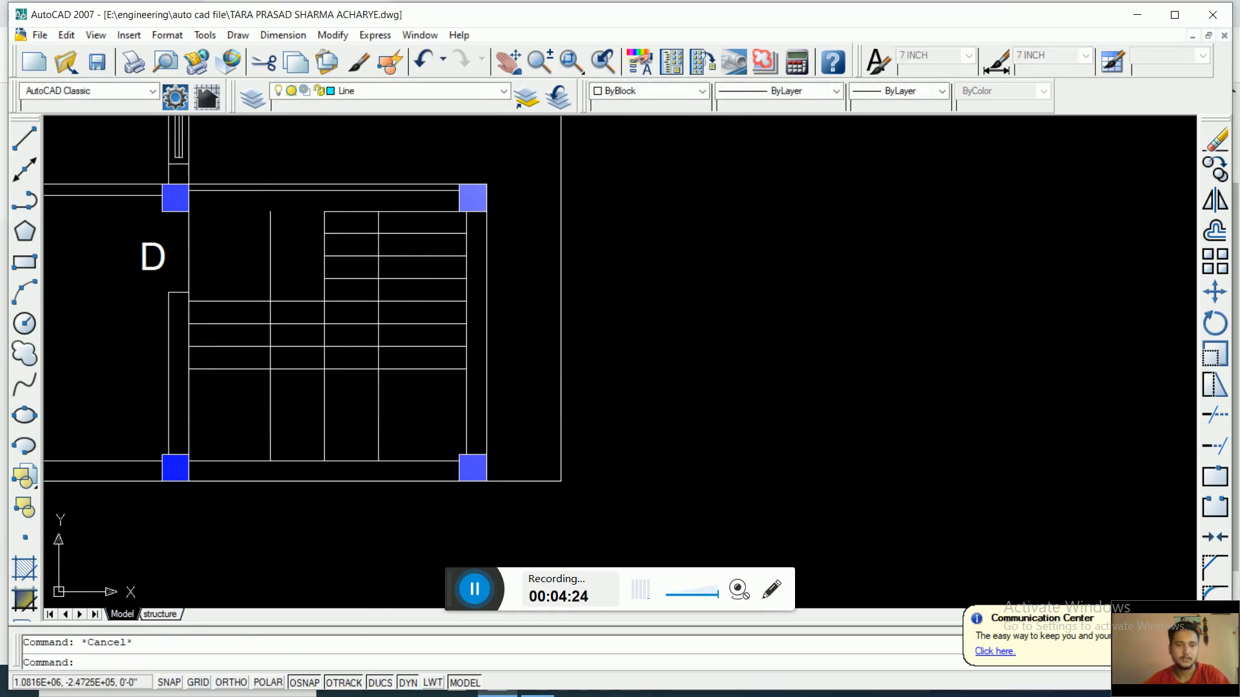
Step: Move the left flight's vertical inner line 6" to the right
click(271, 408)
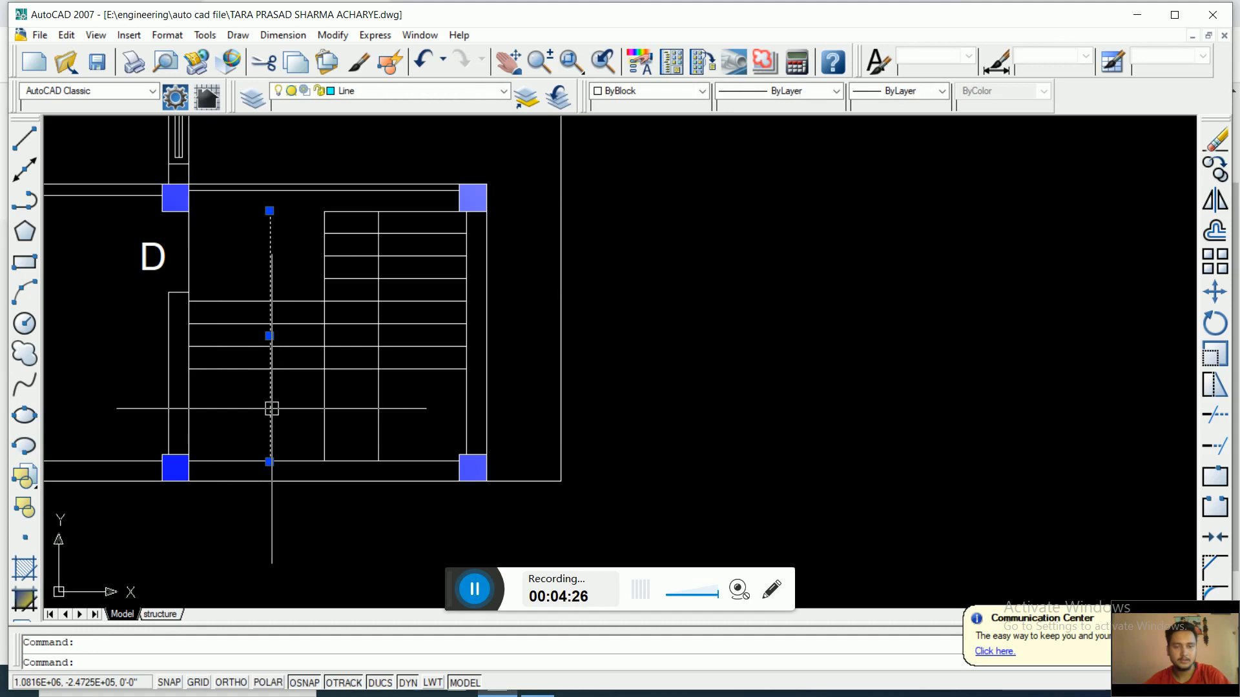
key(Escape)
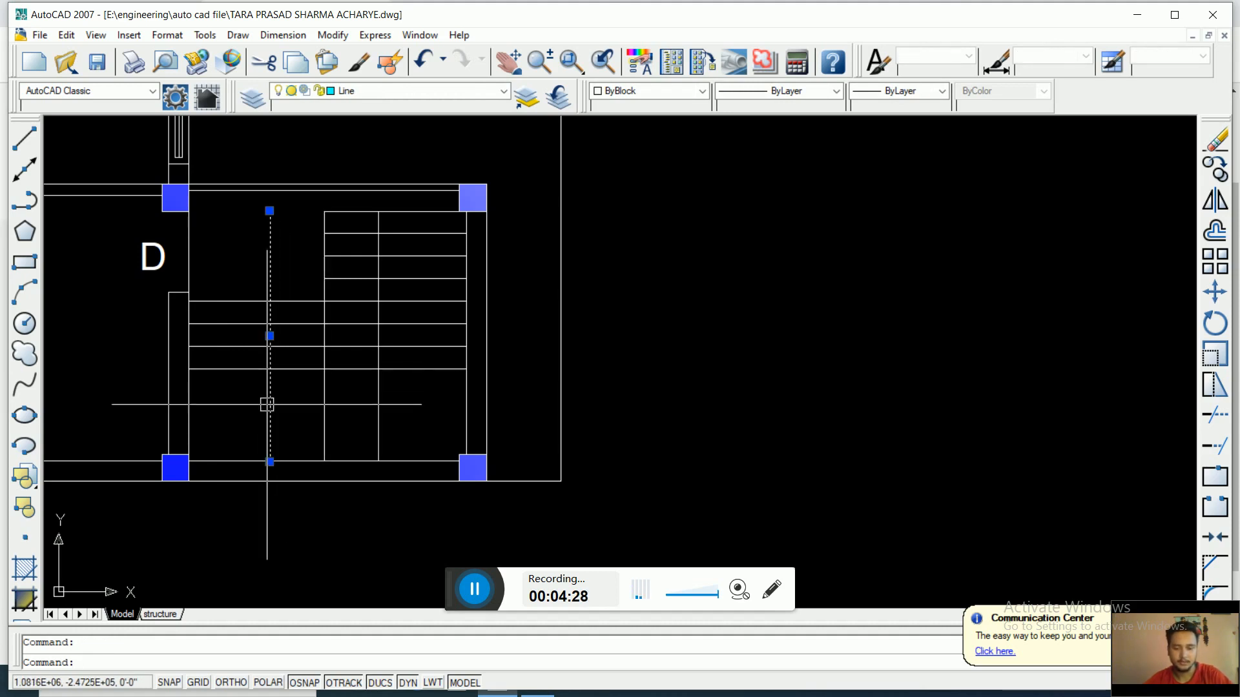
text(m)
key(Return)
click(270, 369)
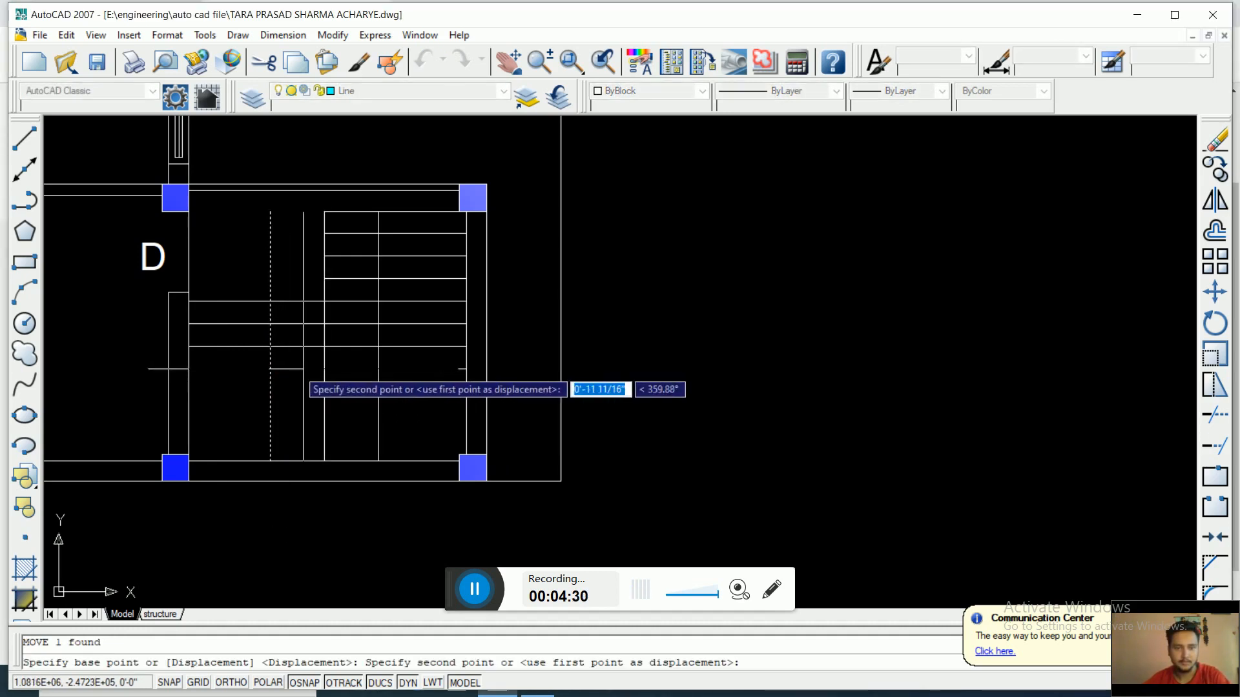
text(6")
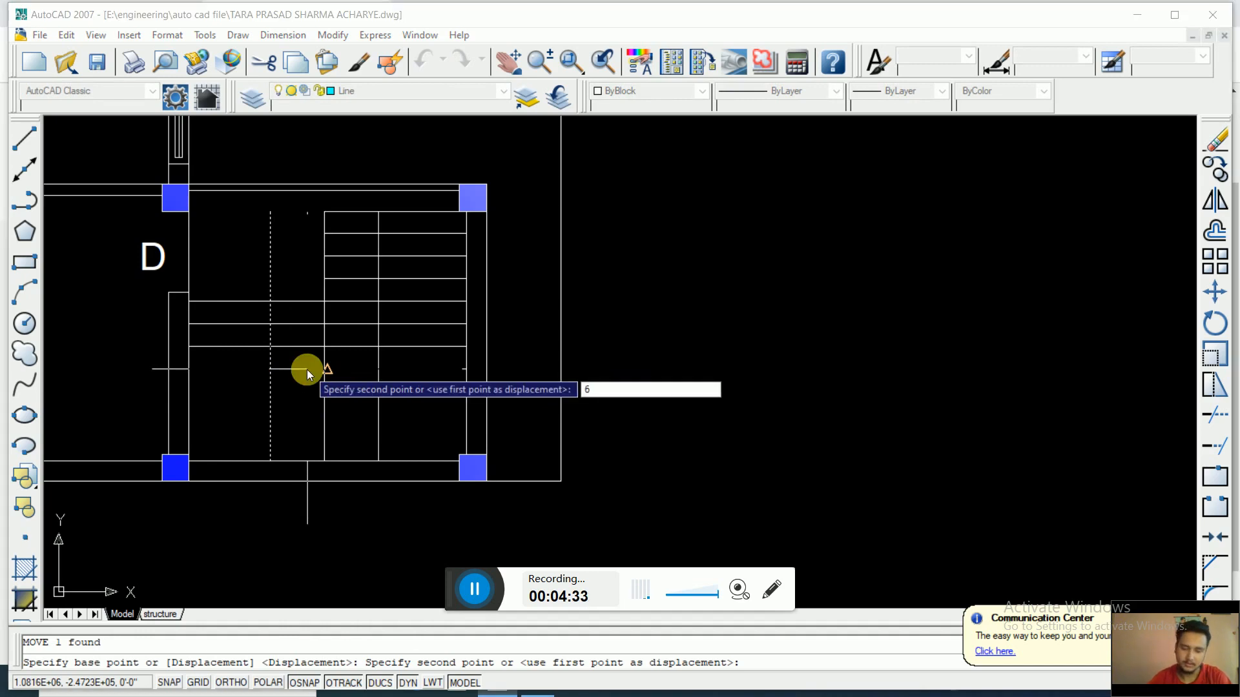
key(Return)
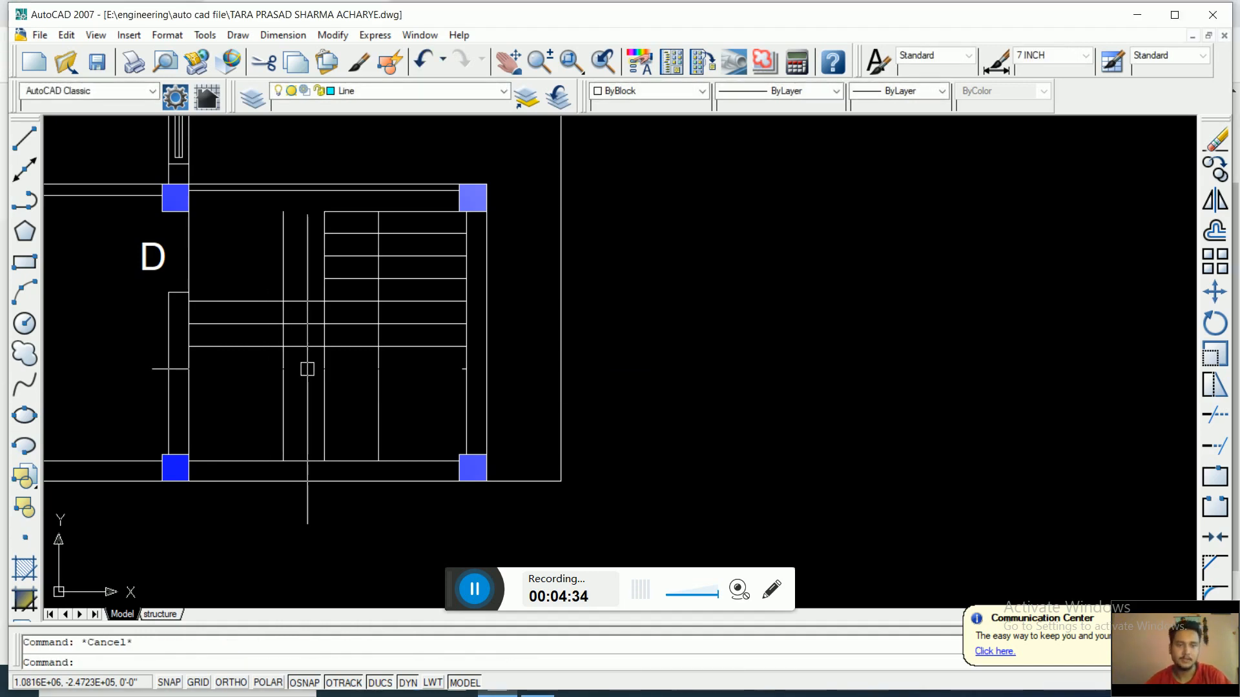
Step: Check the left stair flight's new width with a temporary aligned dimension and remove it
text(dal)
key(Return)
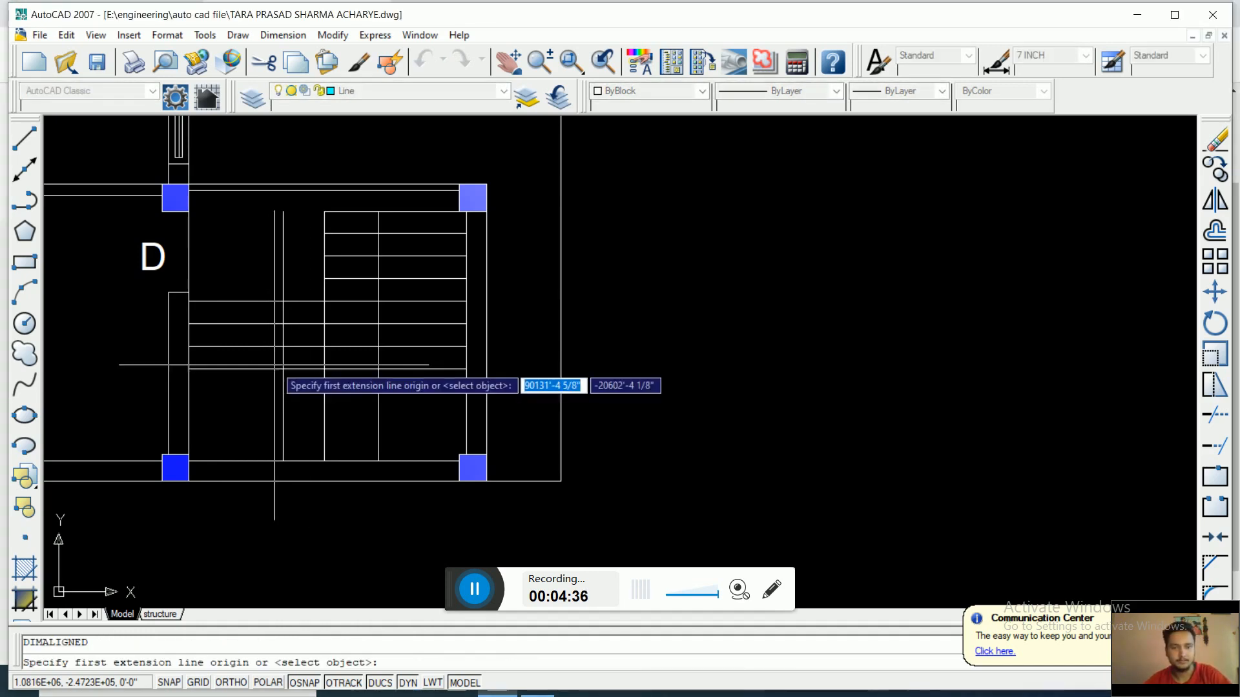
click(282, 367)
click(189, 368)
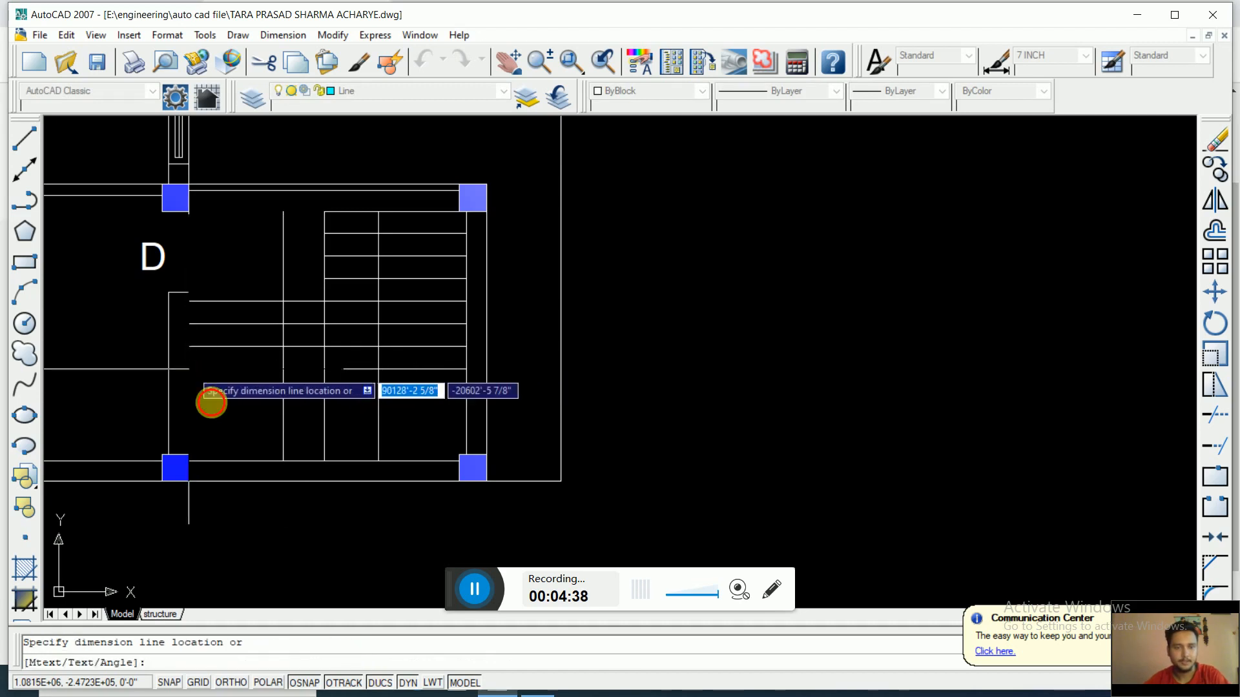
click(211, 402)
key(Escape)
key(Delete)
key(Escape)
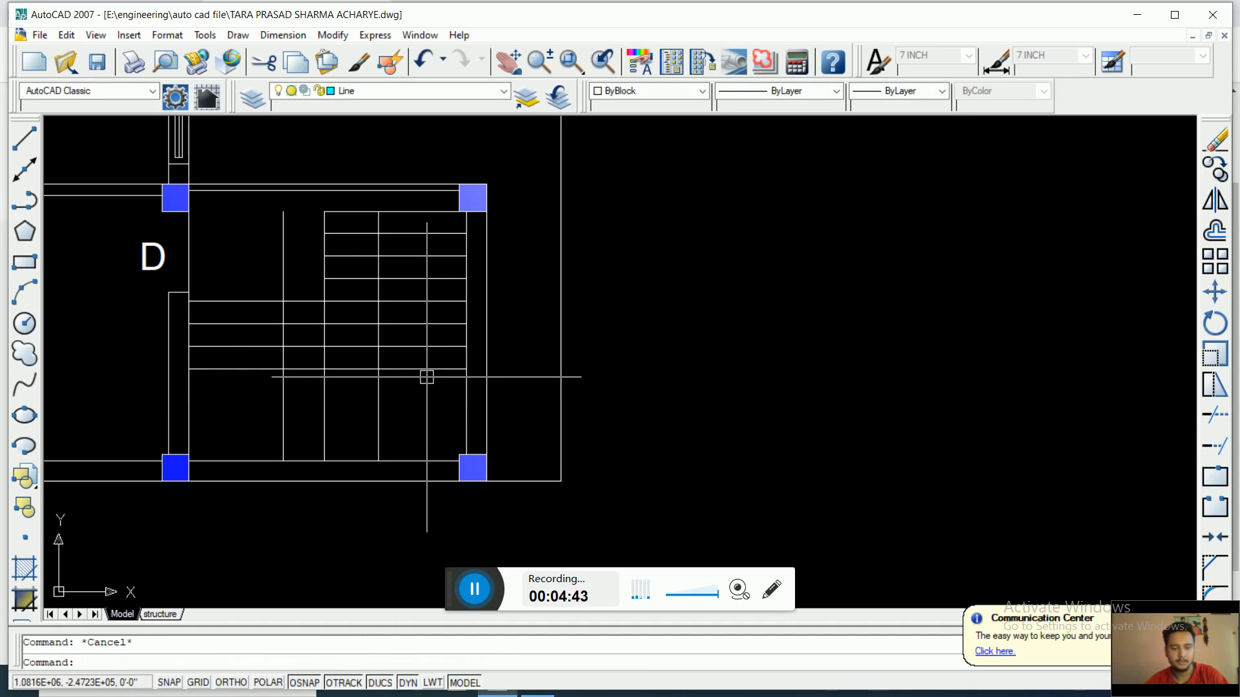
Step: Measure the right stair flight's width from its inner line to the wall with a temporary aligned dimension
text(dal)
key(Return)
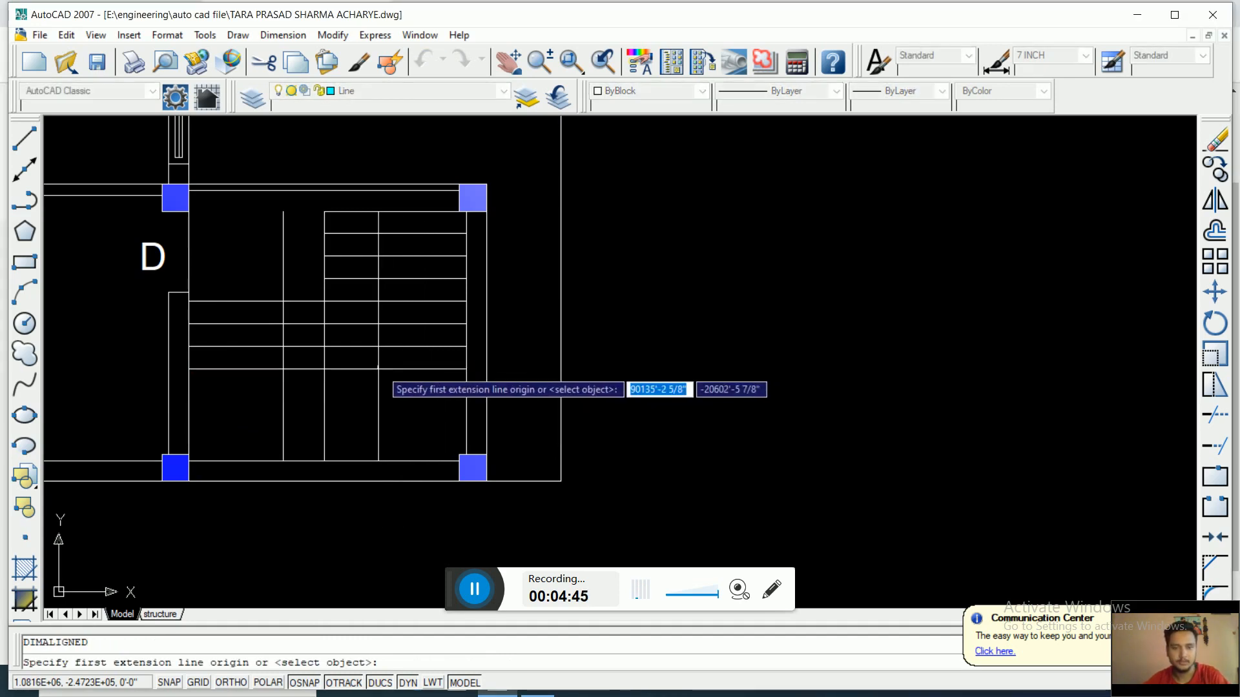
click(378, 367)
click(465, 370)
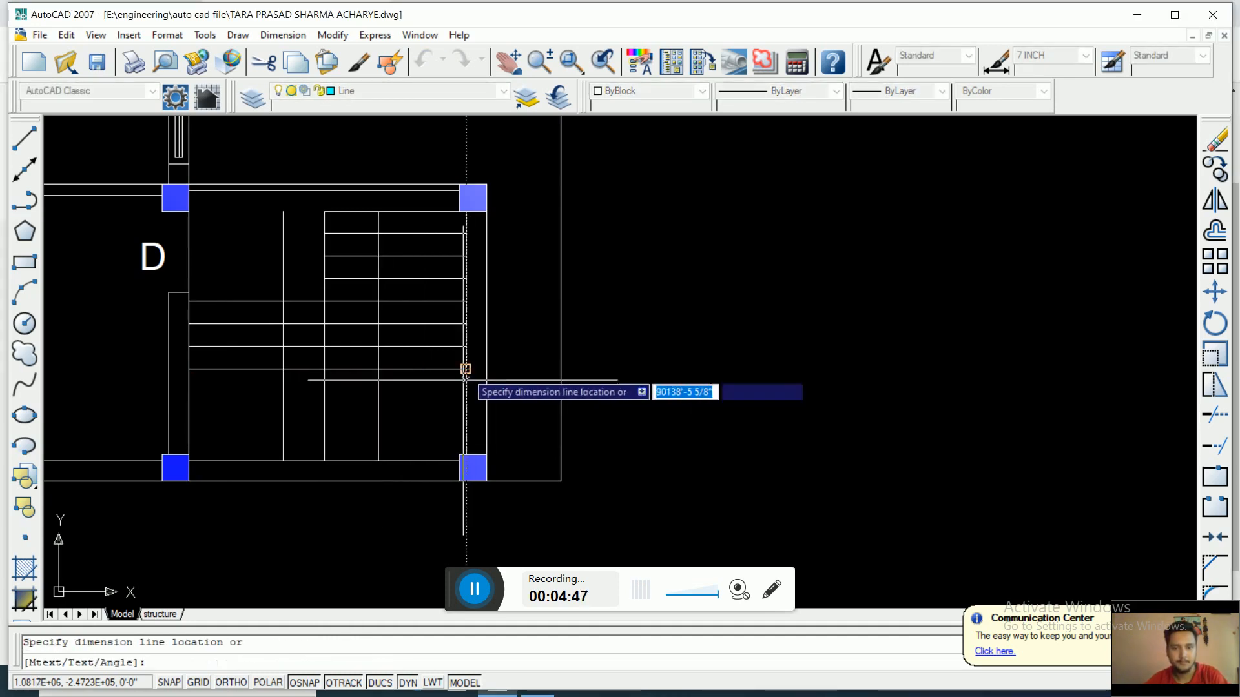
click(421, 399)
key(Escape)
key(Escape)
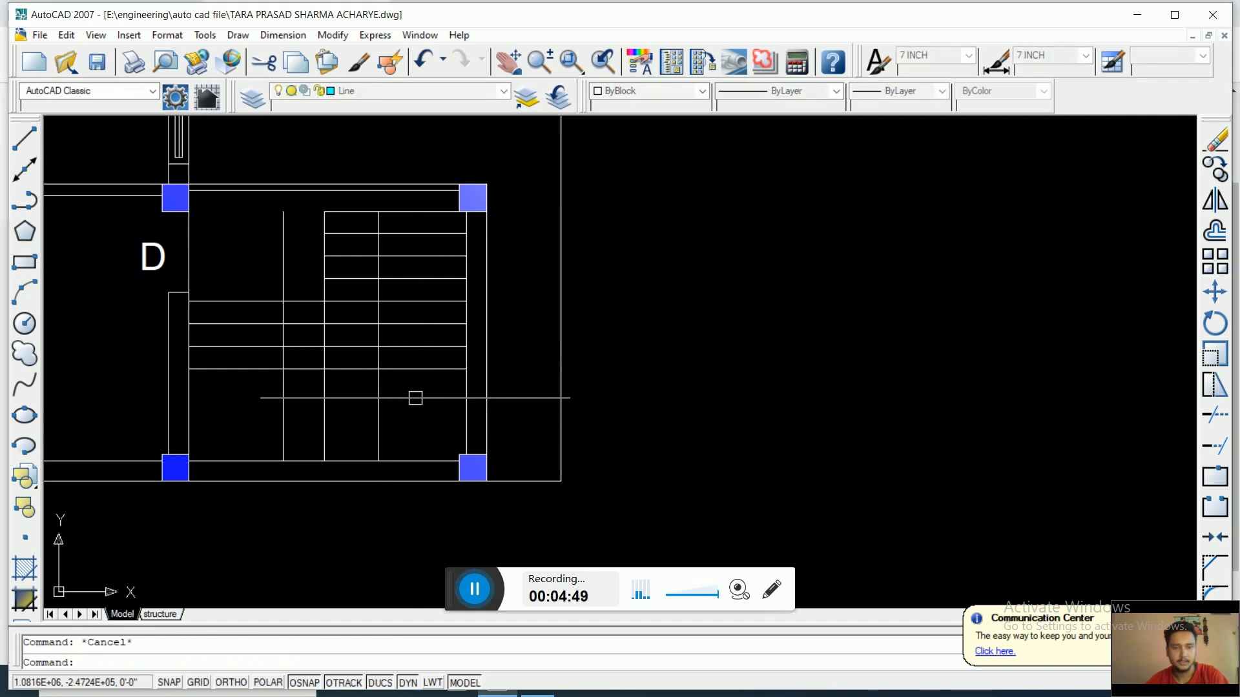
text(m)
key(Return)
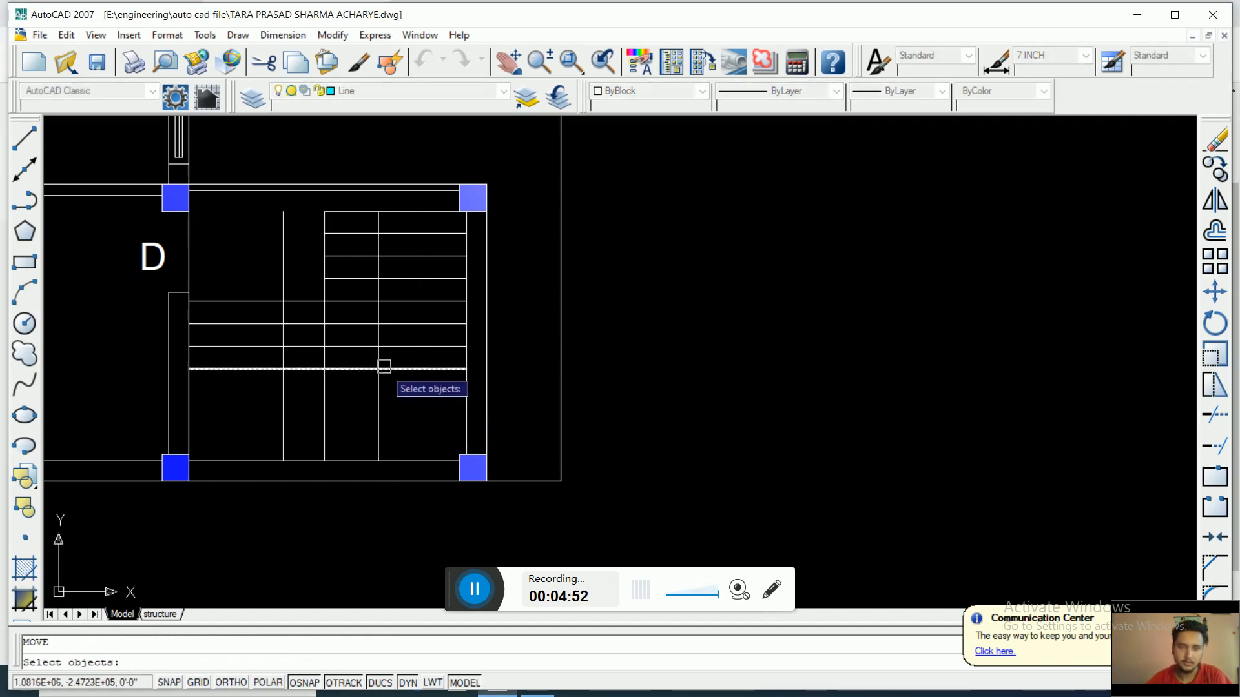
key(Escape)
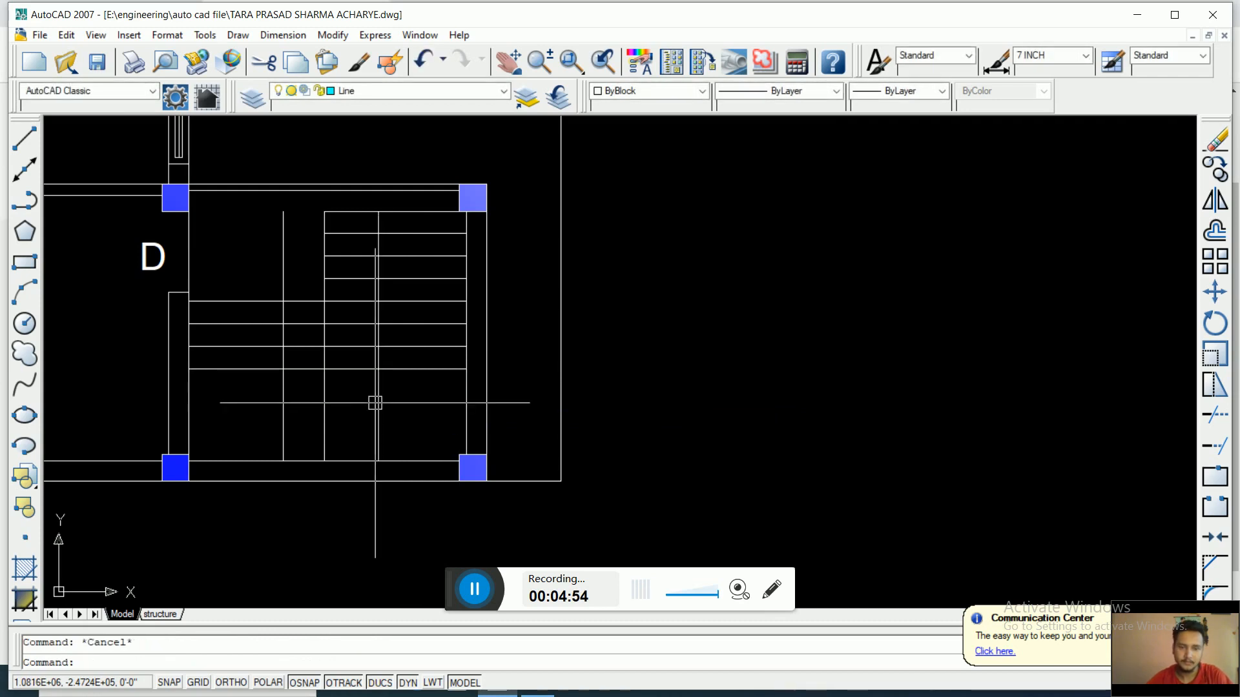
Step: Move the right flight's vertical inner line 3" to the left with ortho mode on
text(m)
key(Return)
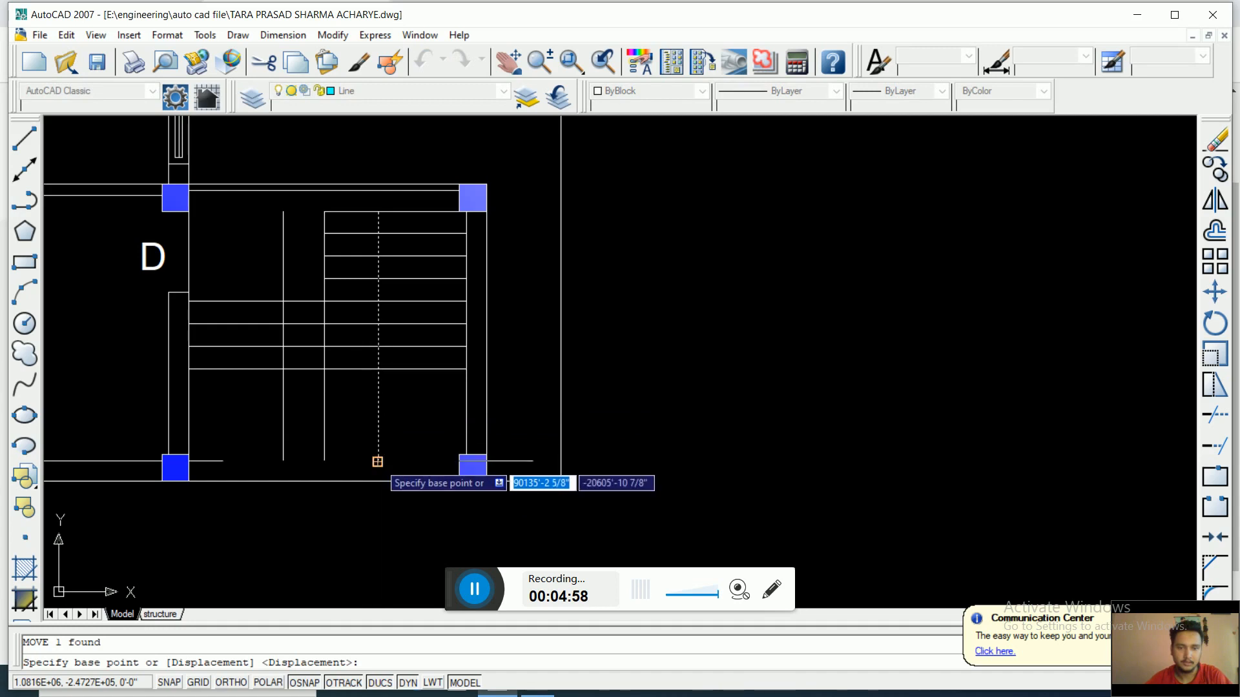
click(378, 461)
click(227, 683)
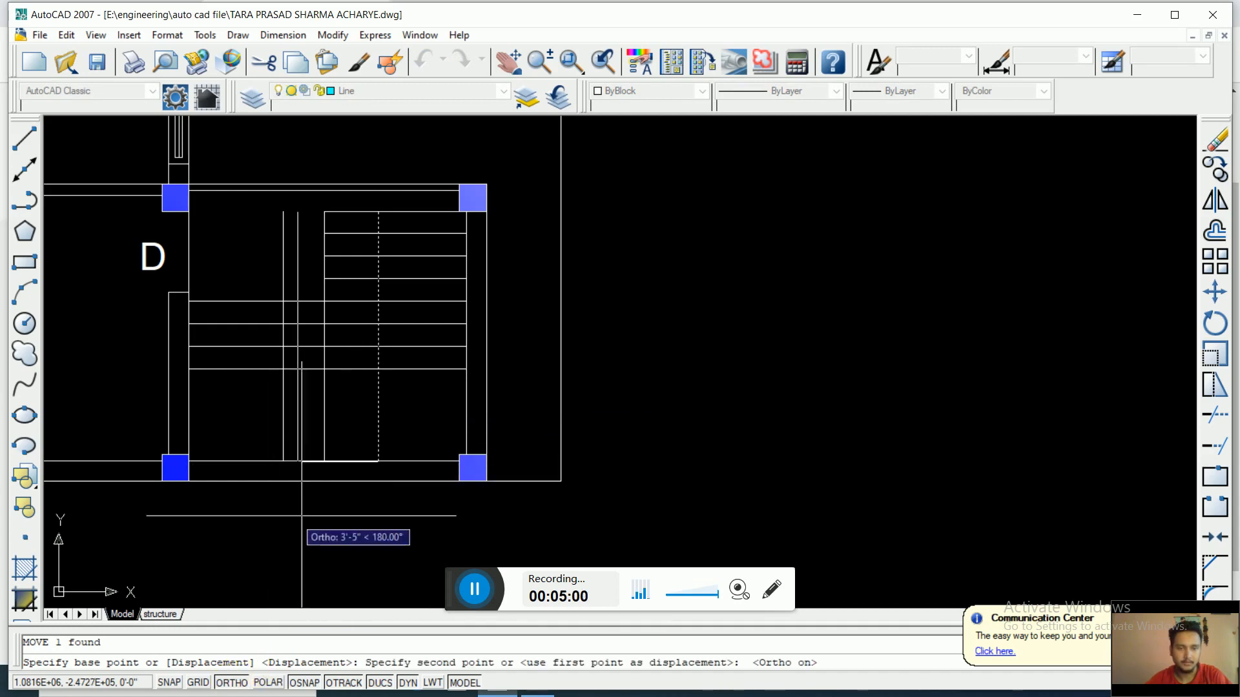
text(3")
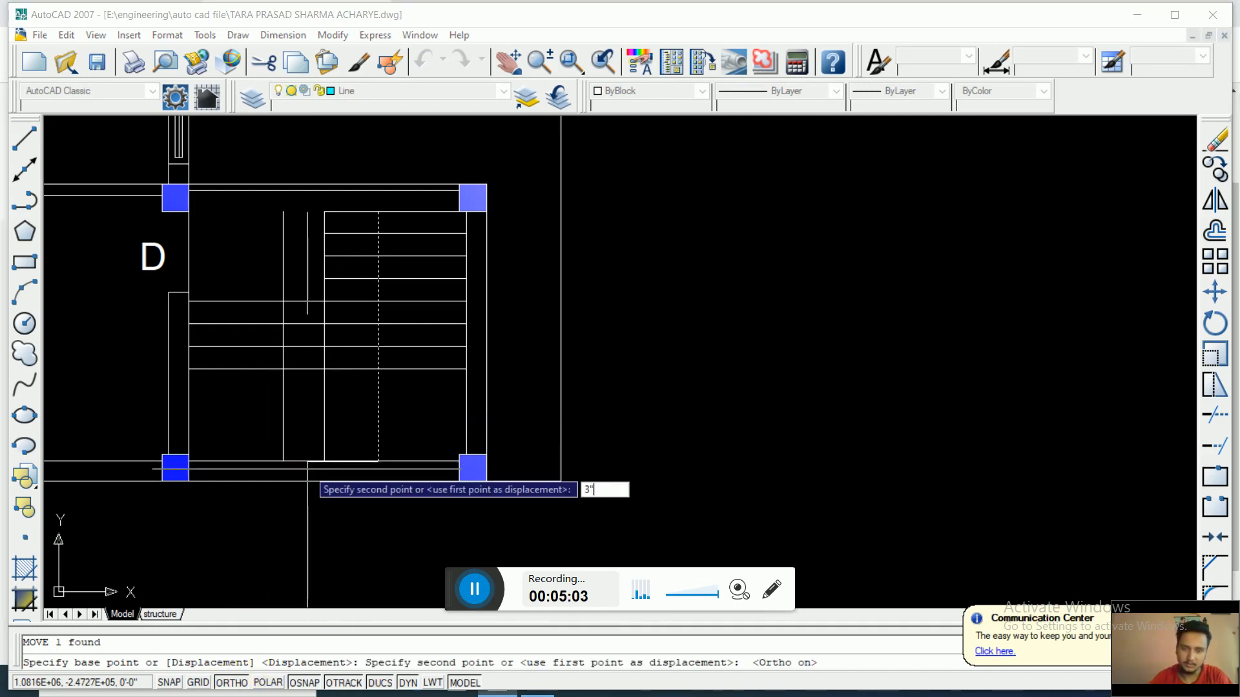
key(Return)
key(Escape)
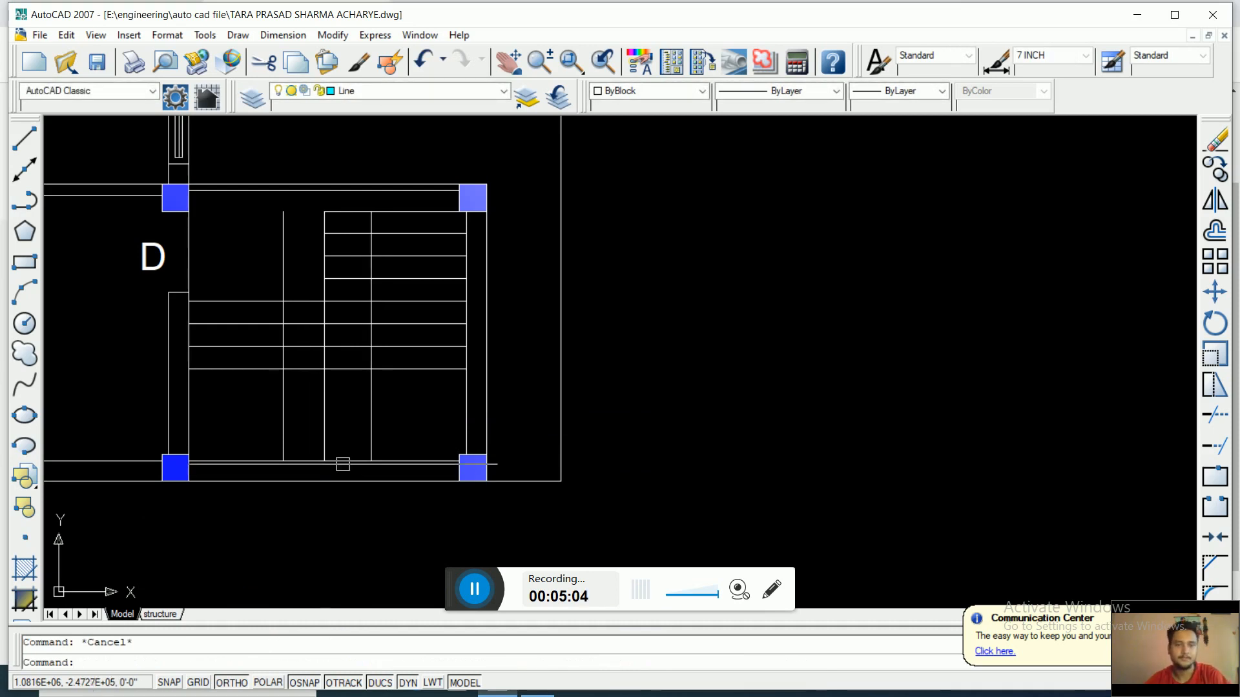
Step: Check the right stair flight's new width with a temporary aligned dimension and remove it
text(DAL)
key(Return)
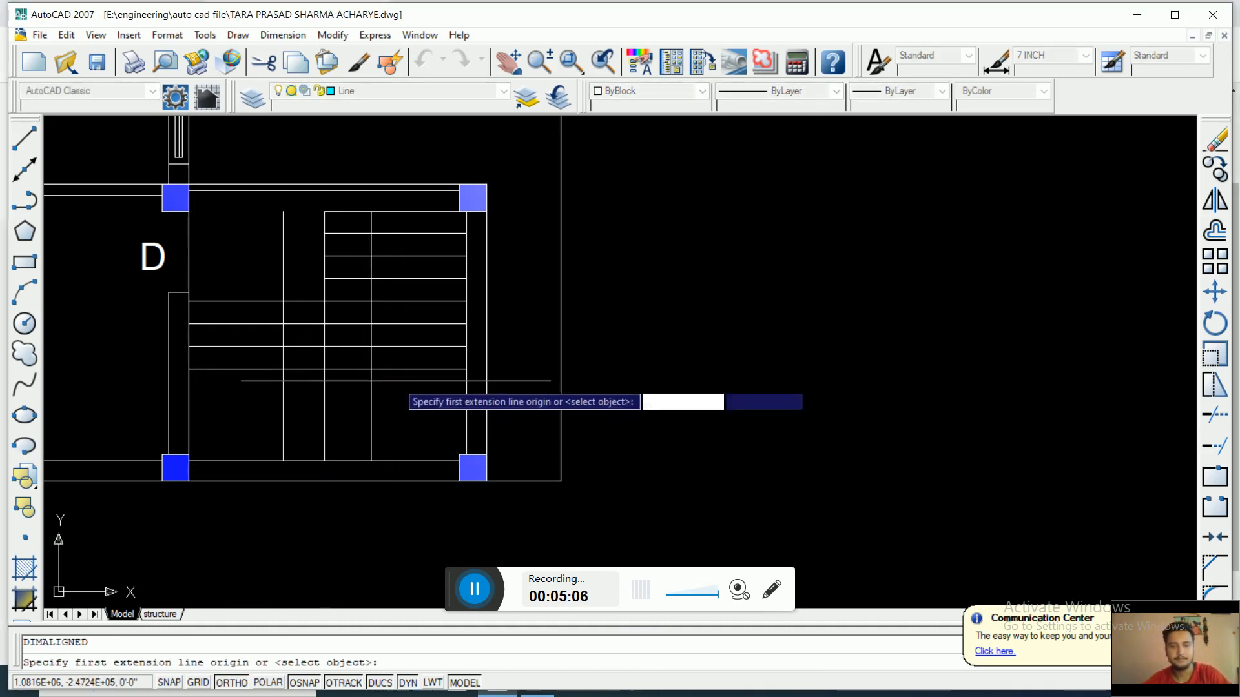
click(371, 369)
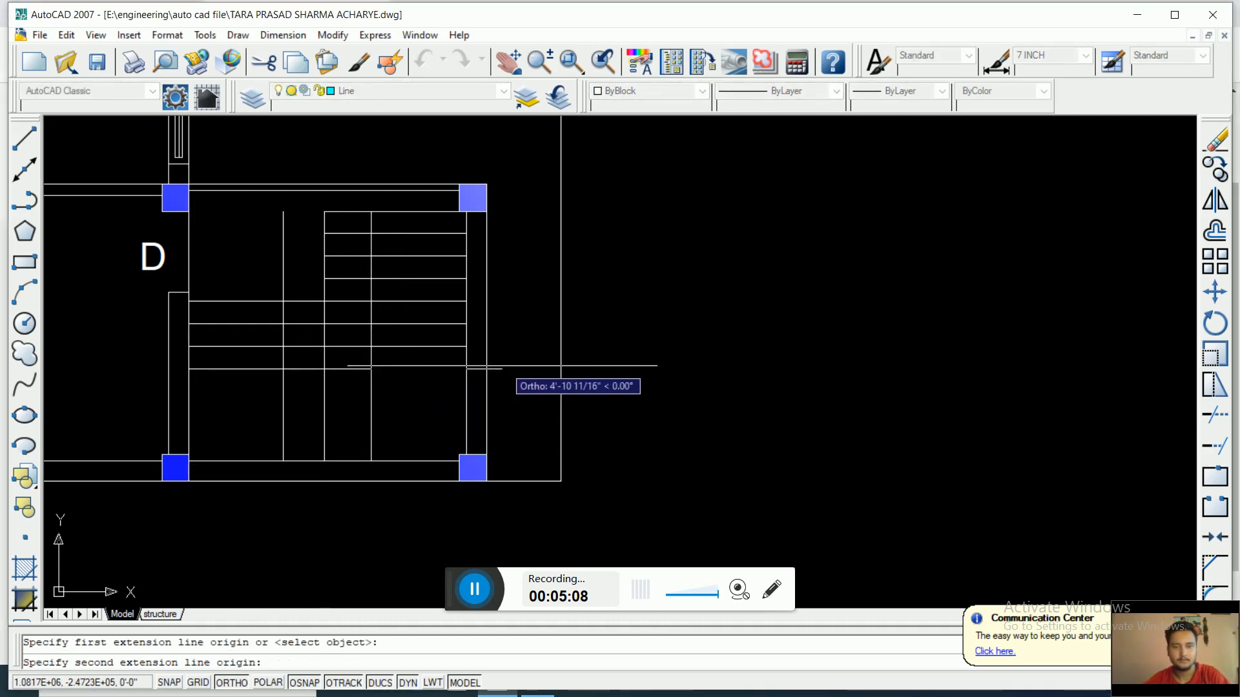
click(467, 369)
click(417, 455)
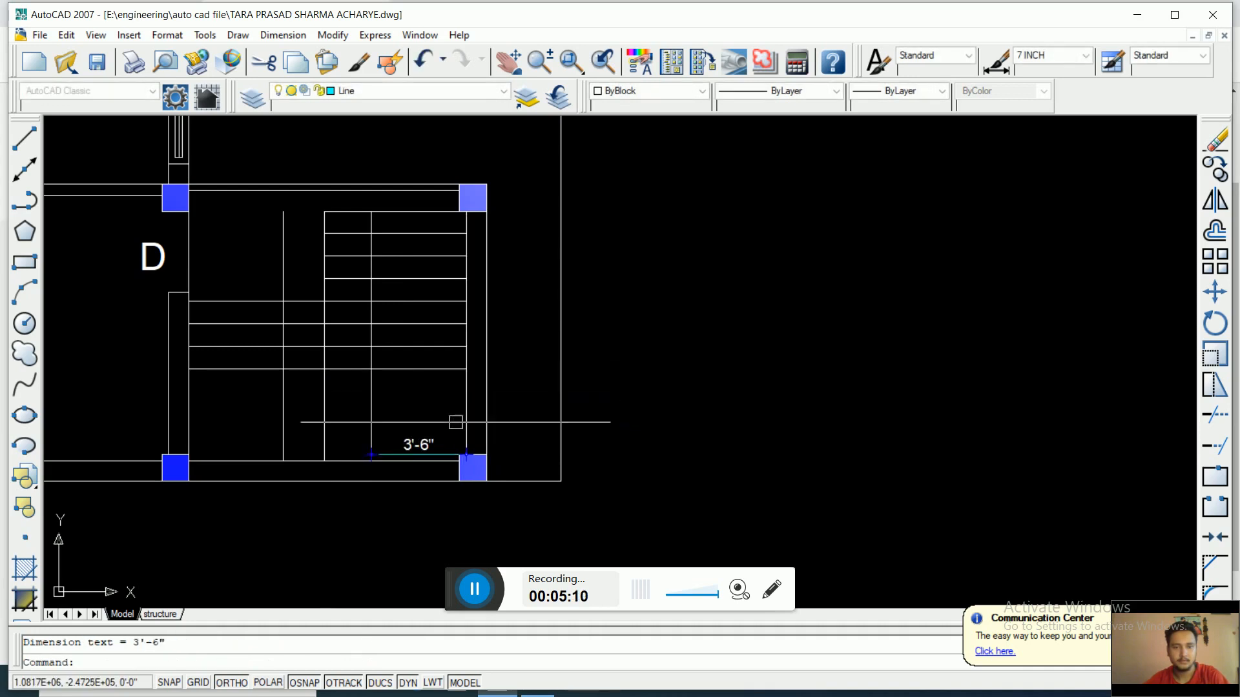
key(Escape)
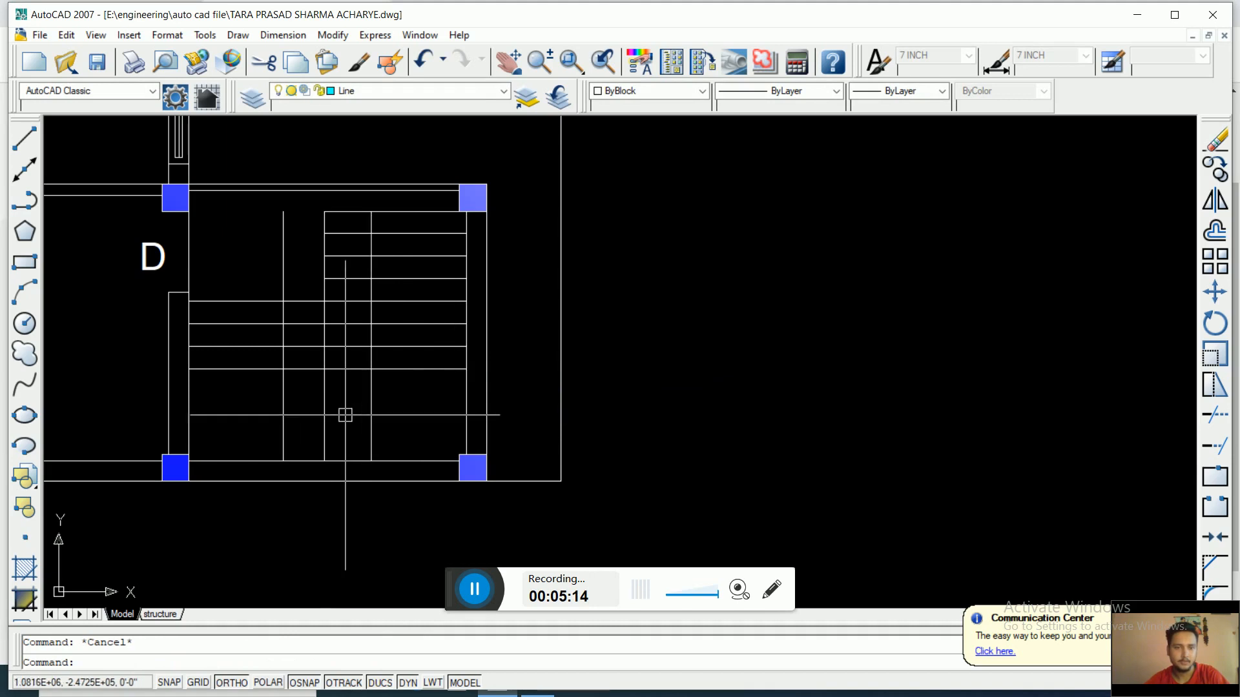
text(T)
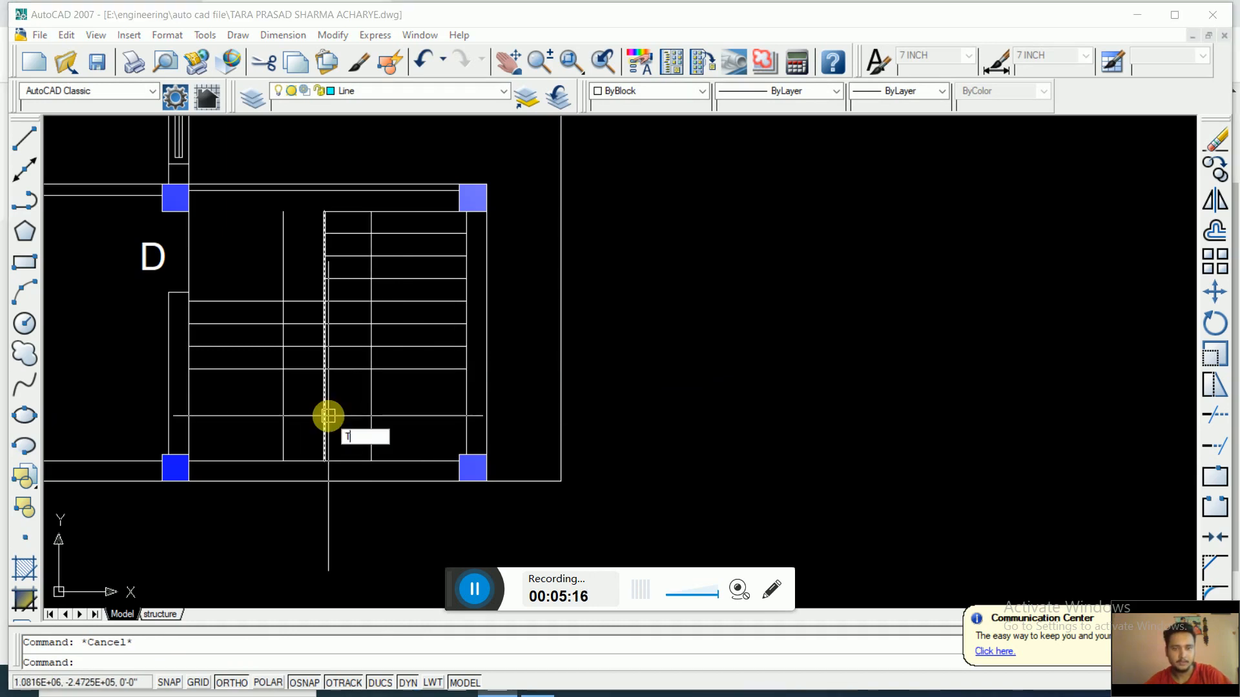
text(E)
key(Return)
key(Escape)
key(Escape)
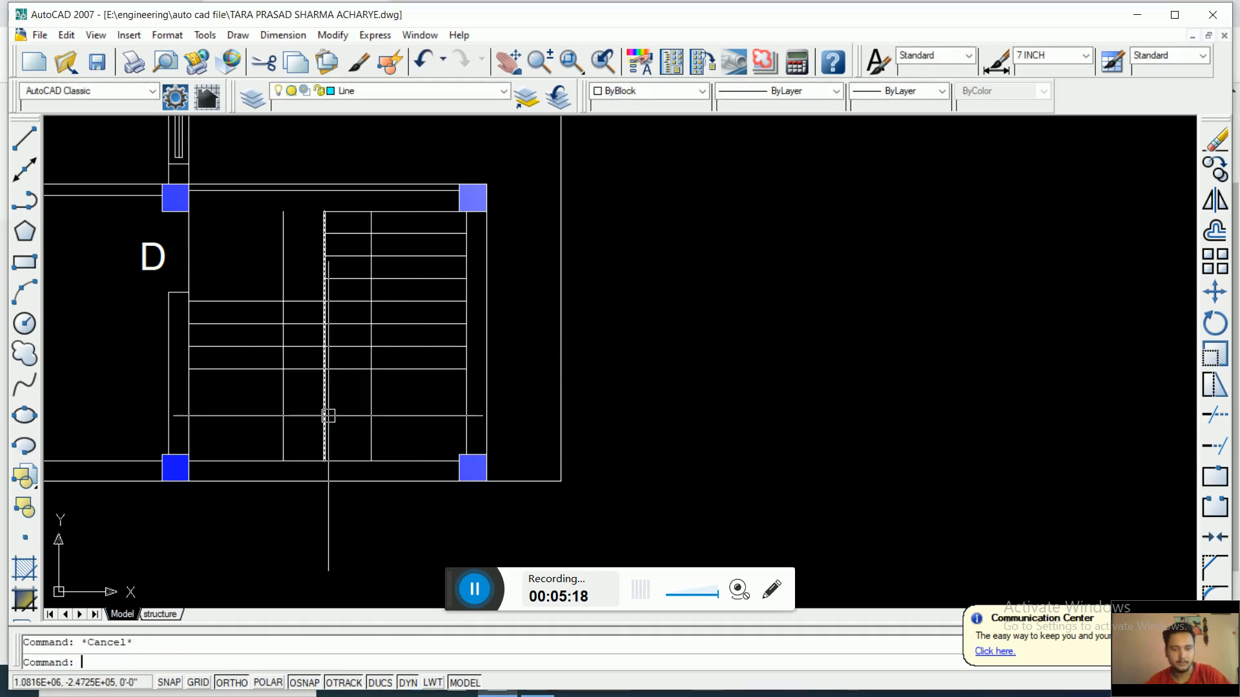
Step: Trim the tread lines between the middle vertical line and the right flight's inner line with a crossing window
text(TR)
key(Return)
key(Return)
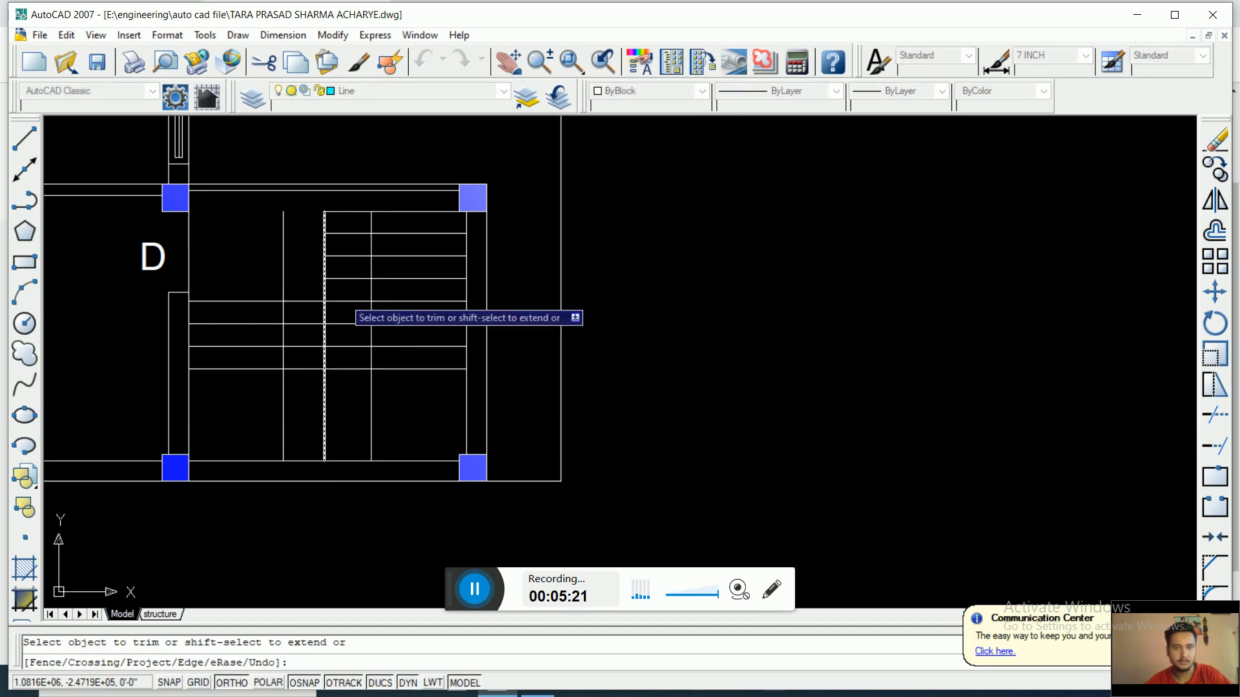
click(346, 203)
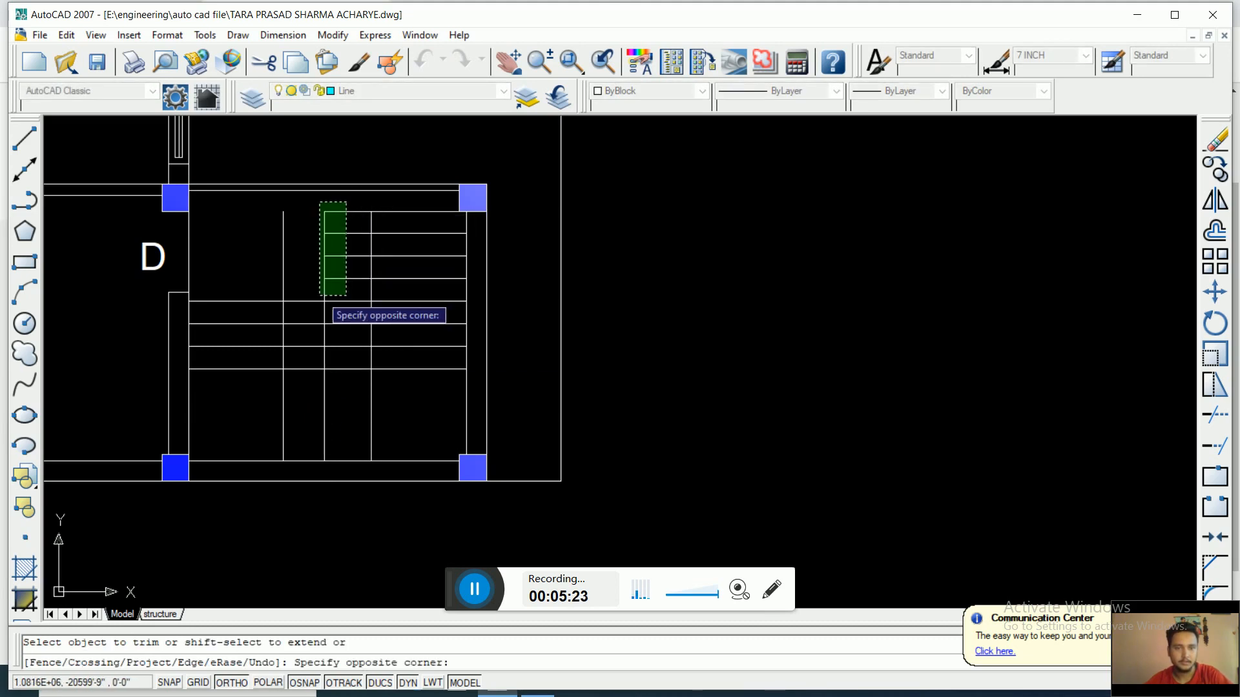
click(302, 361)
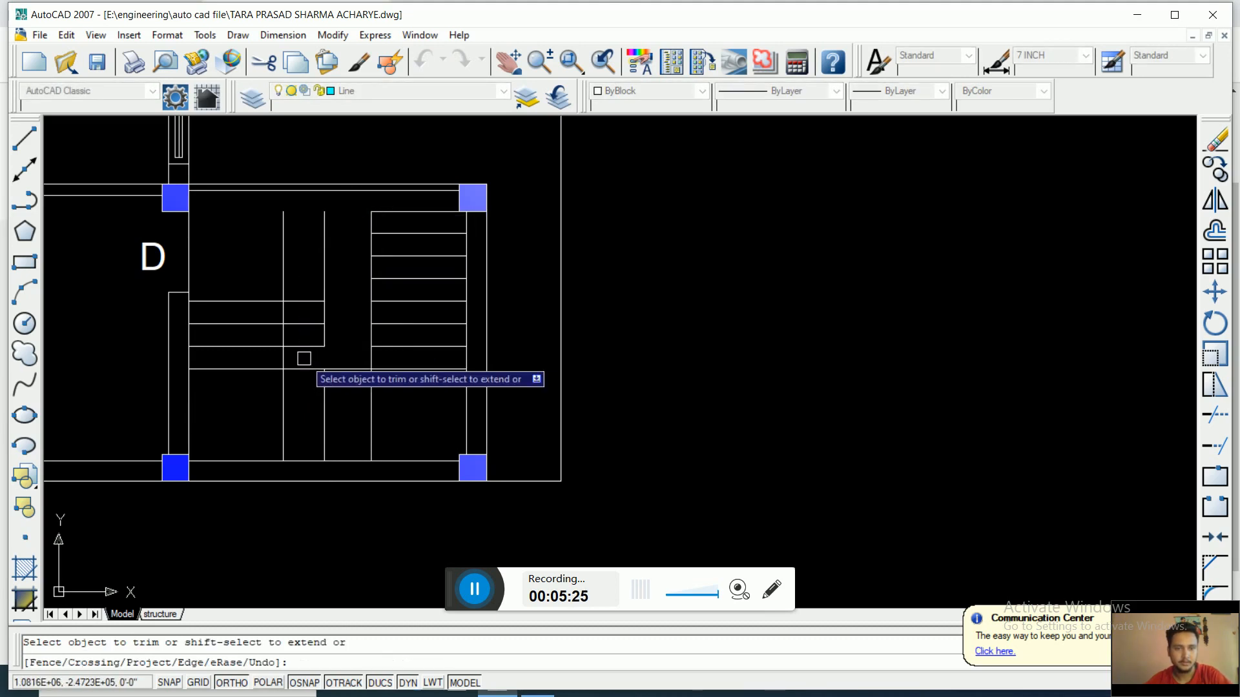
key(Escape)
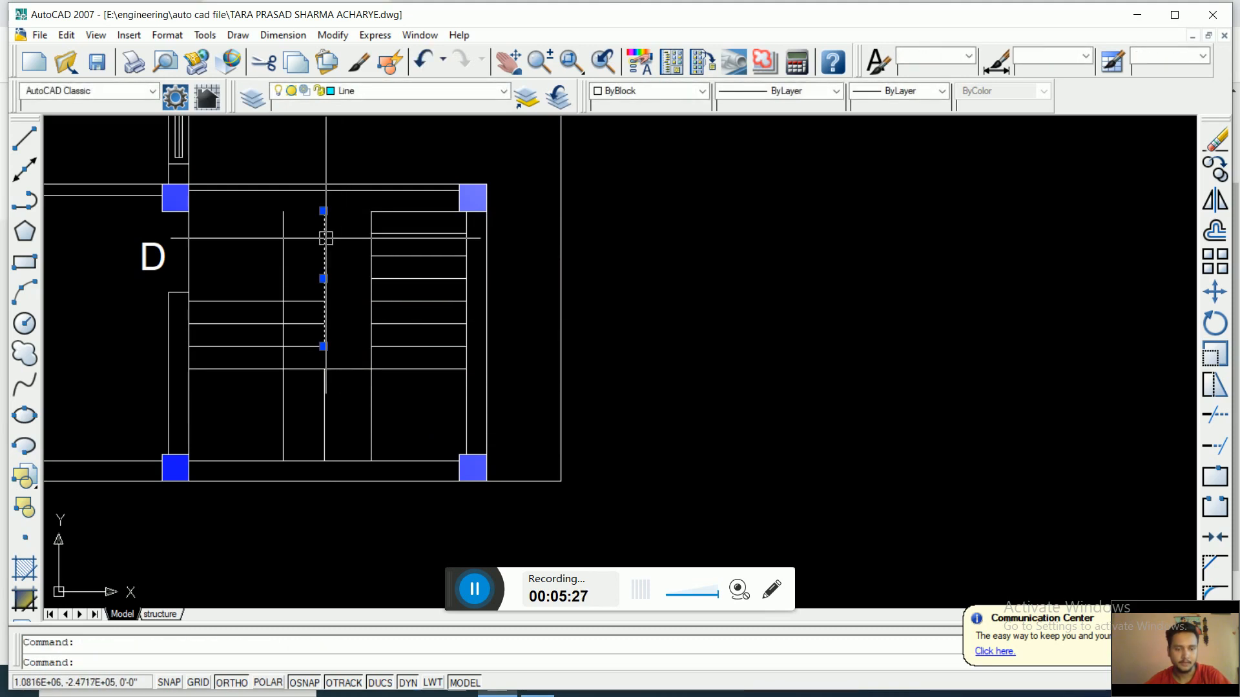
Step: Remove the middle line's upper piece and trim the tread ends extending past the left flight's inner line
key(Escape)
text(T)
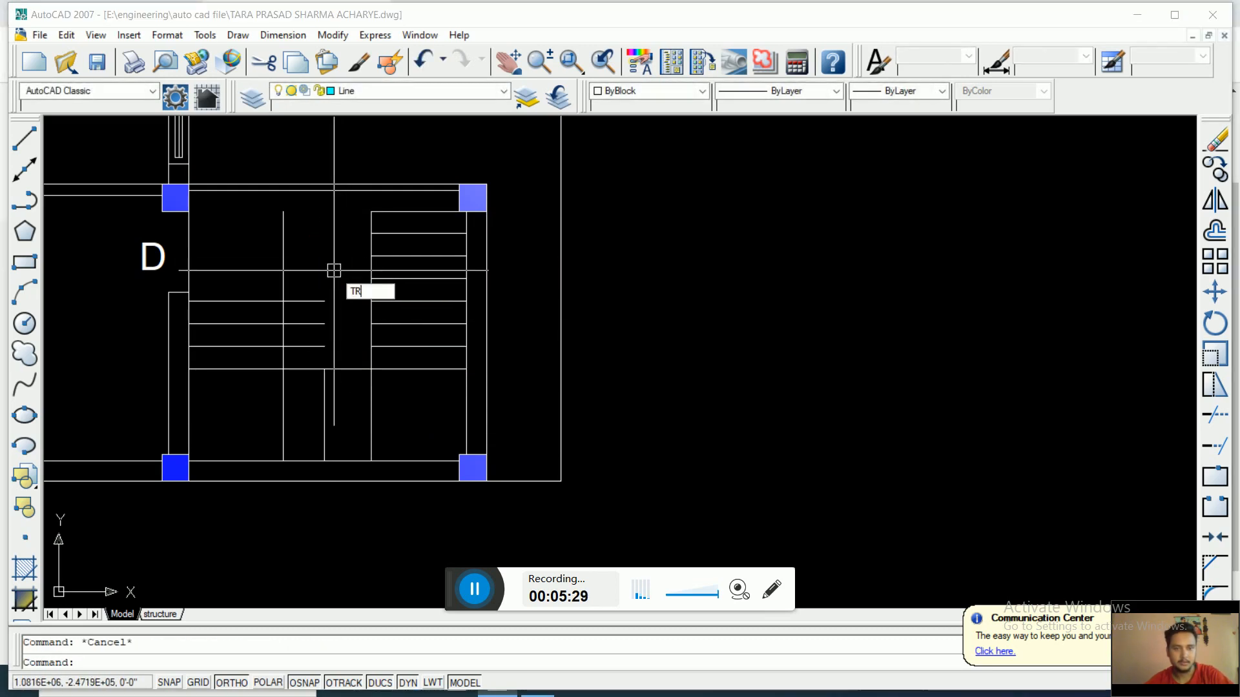
text(R)
key(Return)
key(Return)
click(333, 270)
click(302, 354)
key(Escape)
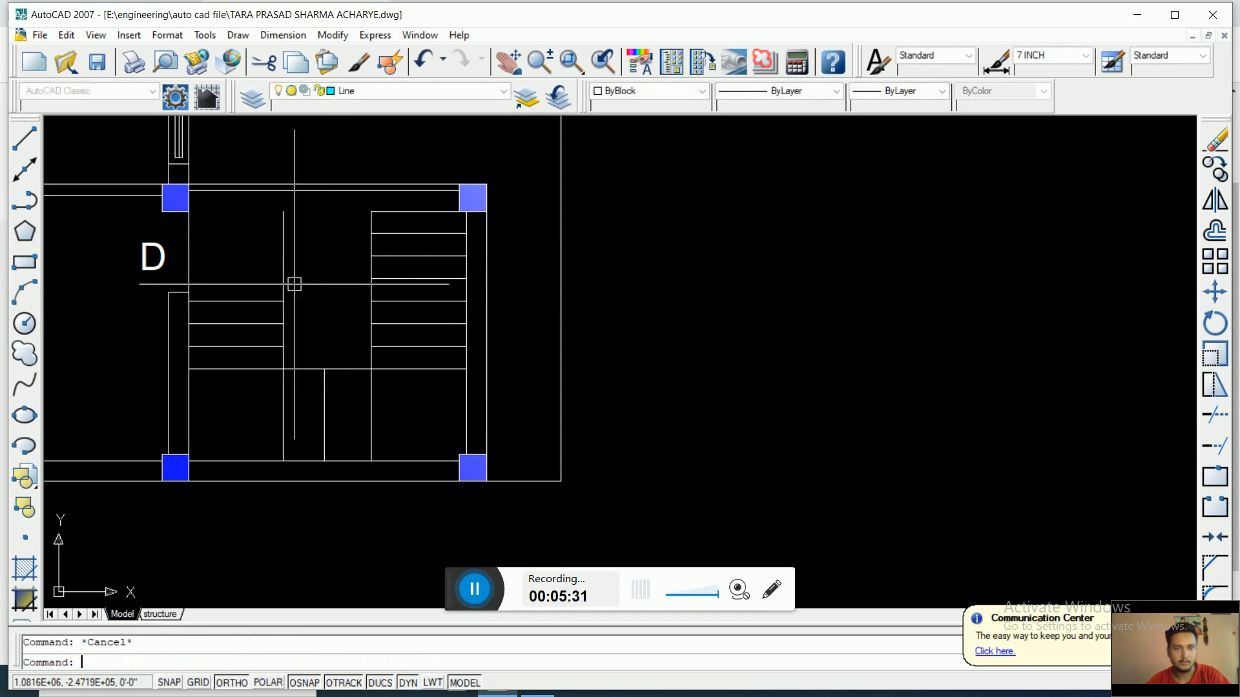
Step: Trim the left flight's inner line above its top tread and erase the leftover middle vertical line between the flights
text(TR)
key(Return)
key(Return)
key(Return)
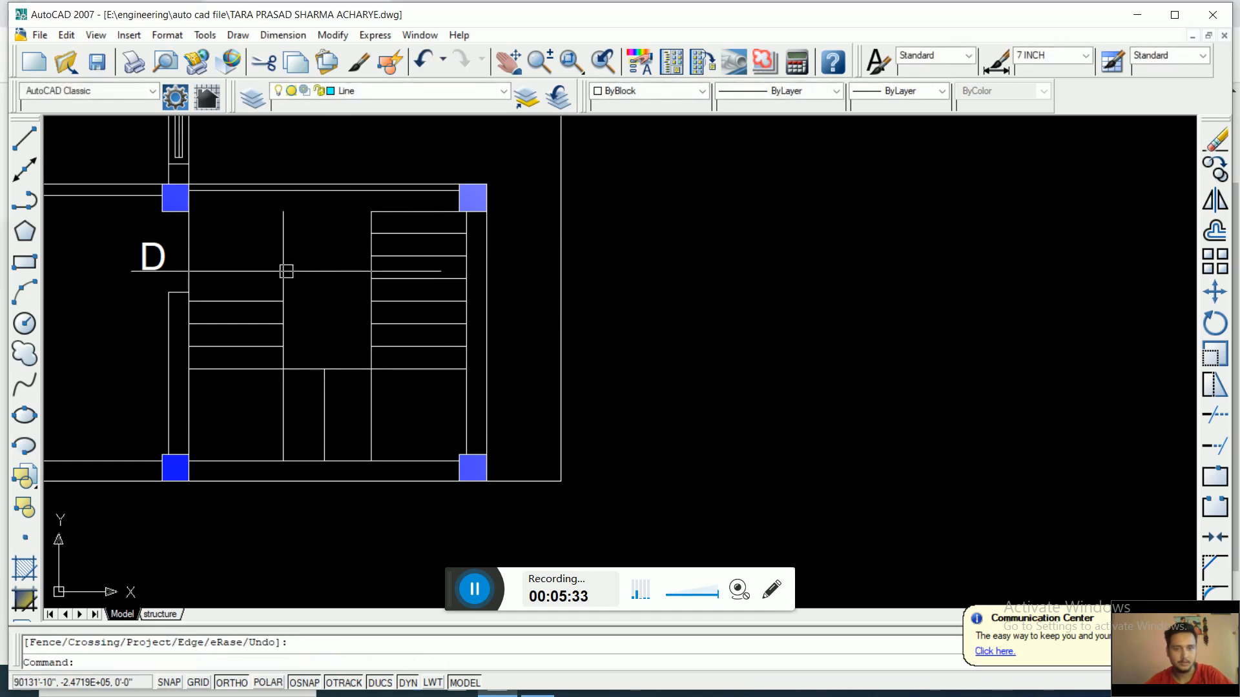
click(283, 271)
text(tr)
key(Return)
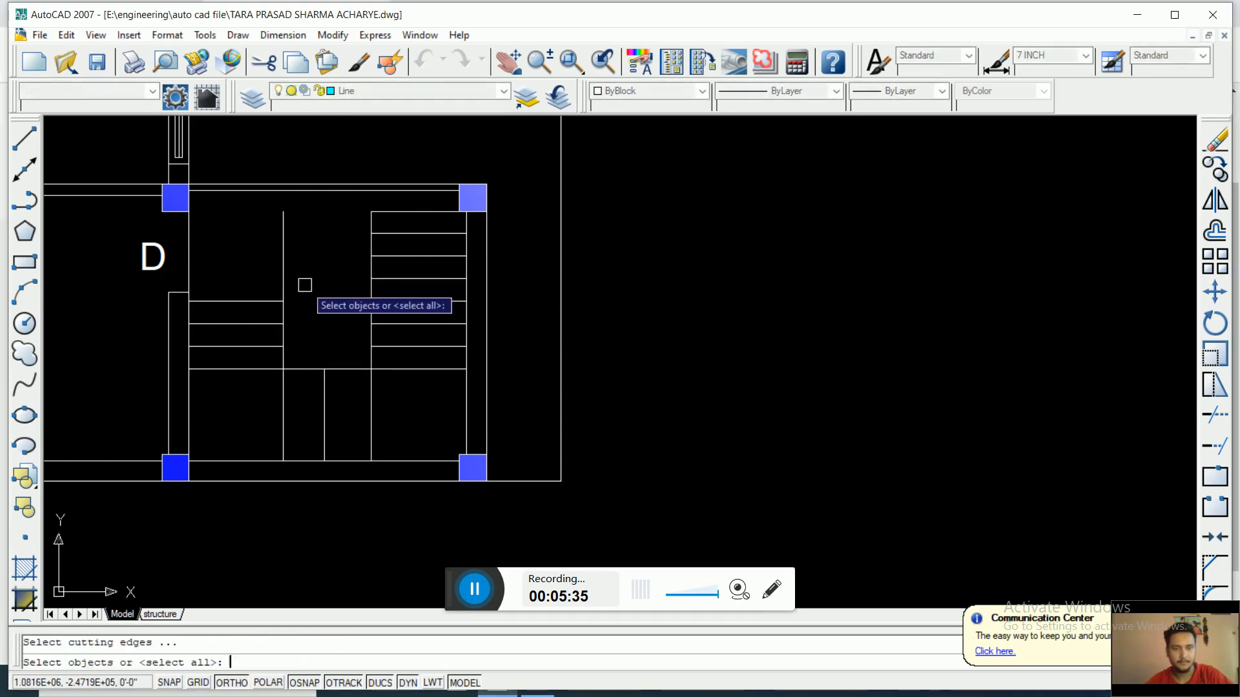
key(Return)
click(283, 265)
key(Escape)
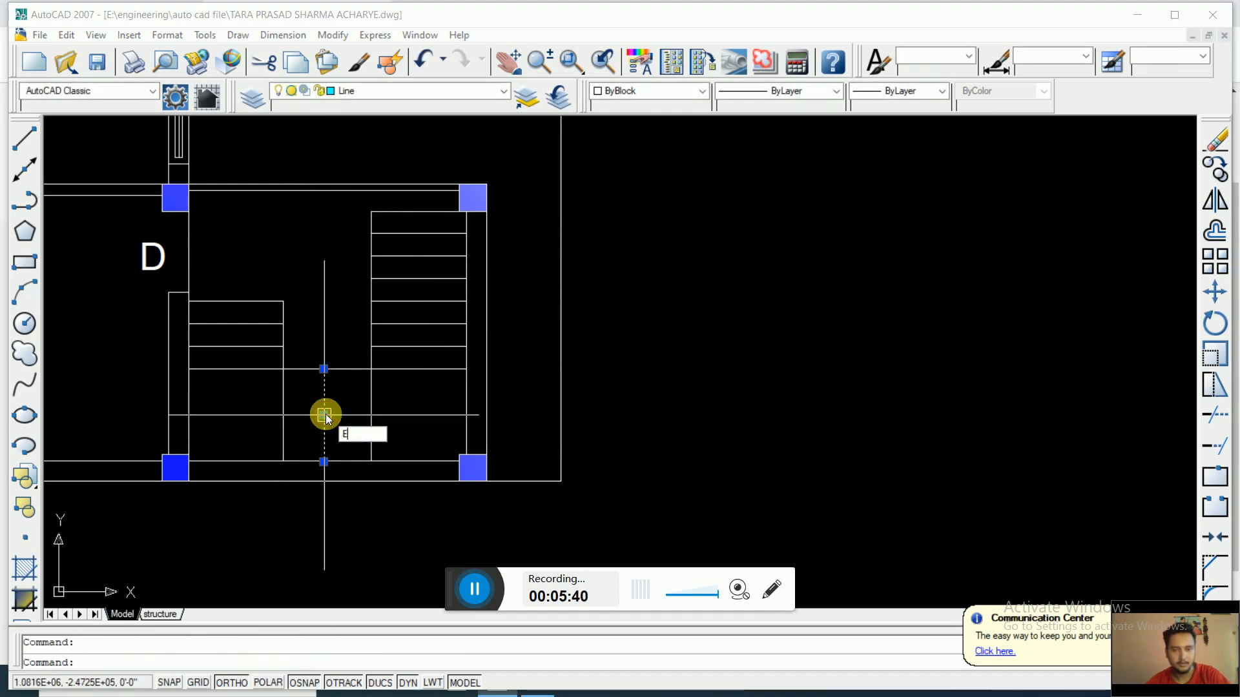
key(Delete)
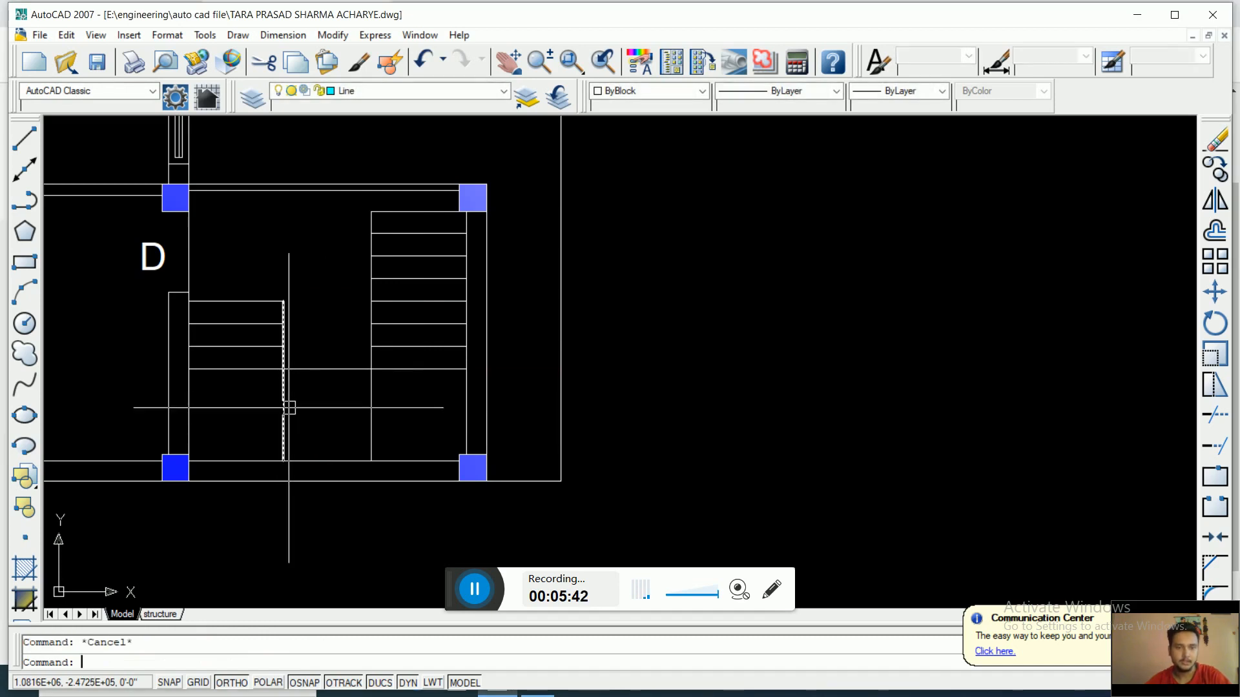
Step: Offset the left flight's inner line 10" toward the right flight three times in succession to form the connecting treads
text(o)
key(Return)
text(10)
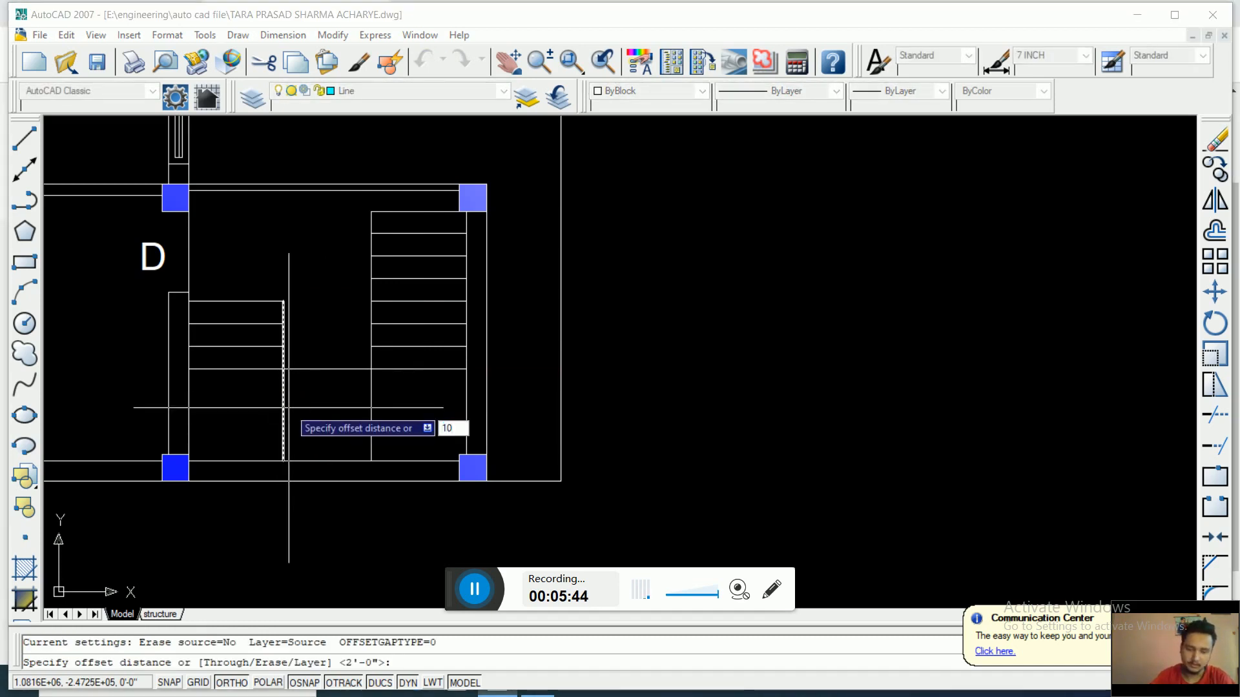
key(Return)
click(283, 417)
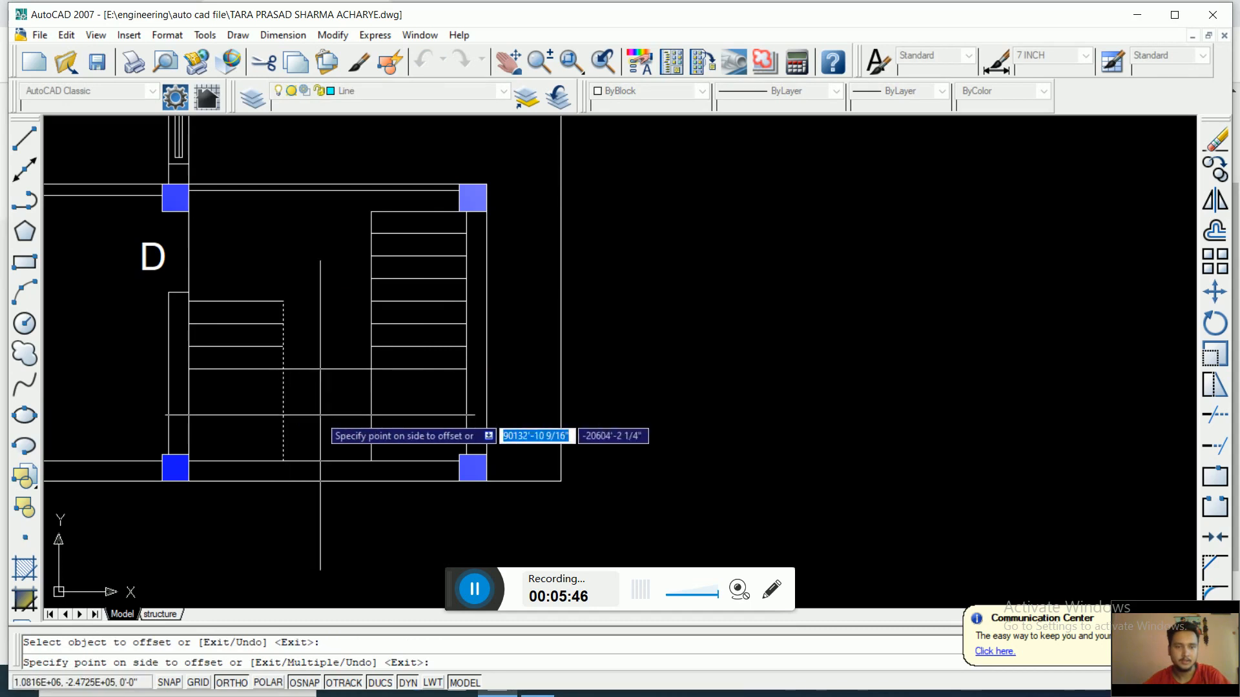
click(322, 417)
click(306, 381)
click(326, 414)
click(330, 425)
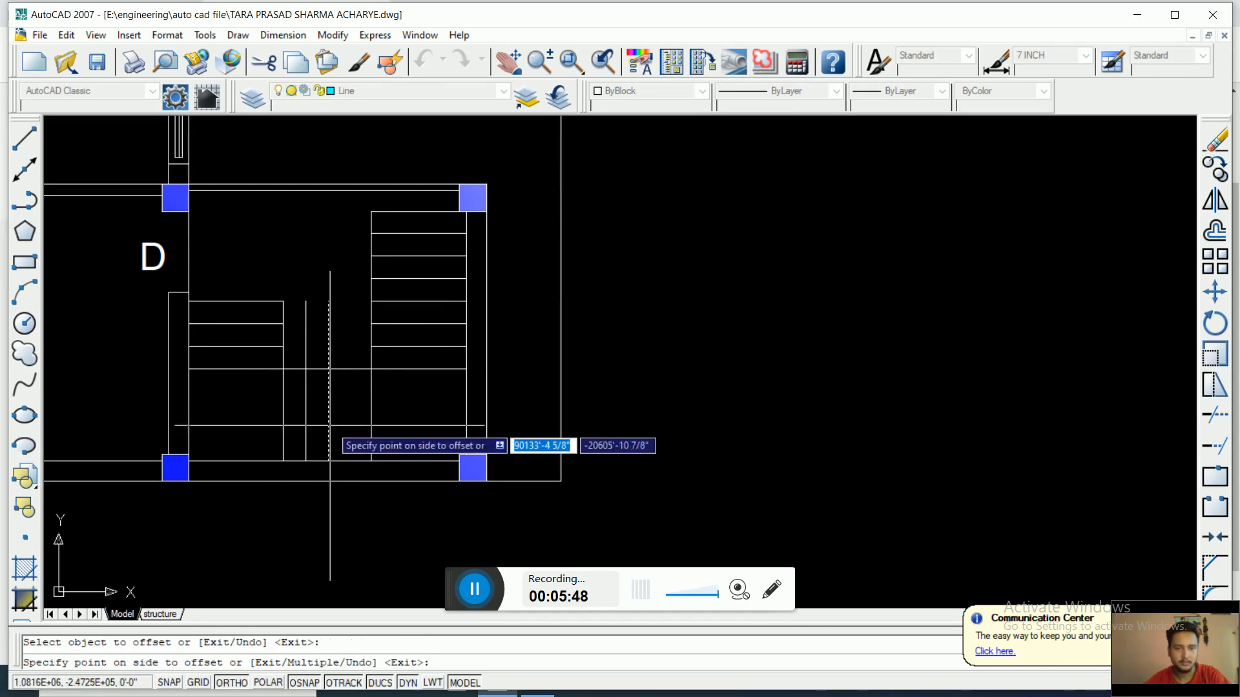
click(349, 428)
key(Escape)
Step: Trim the three offset tread lines above the horizontal line joining the two flights
text(tr)
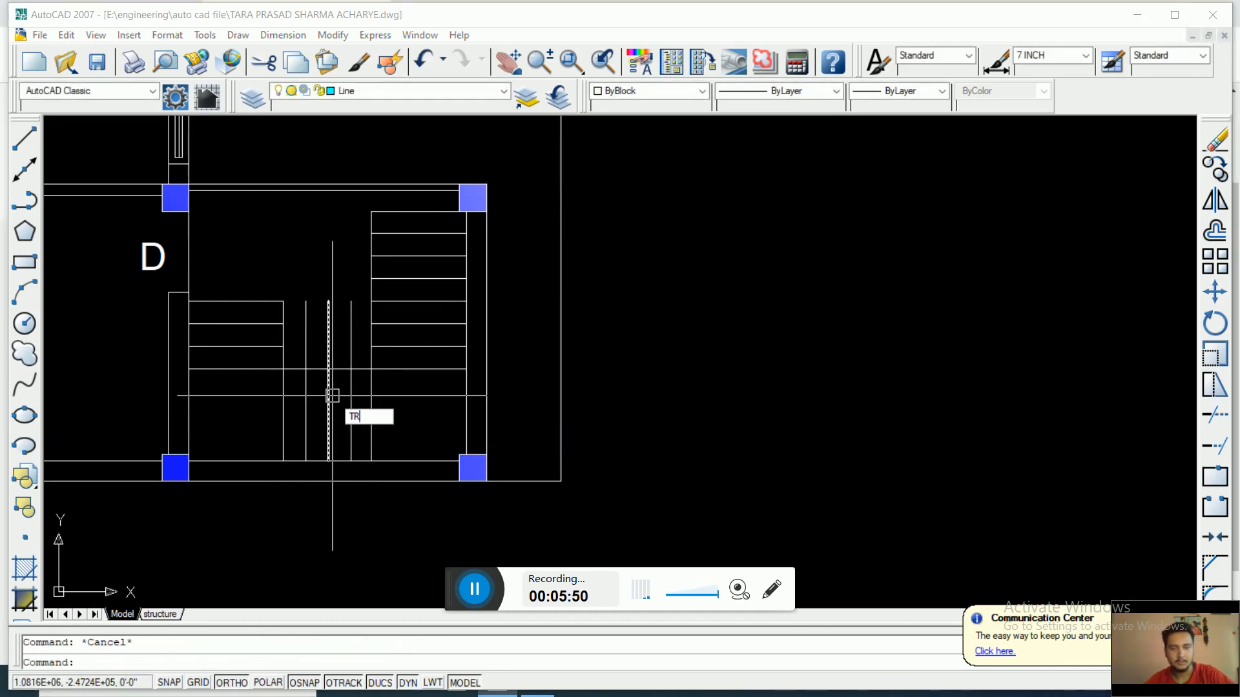
key(Return)
key(Return)
click(355, 342)
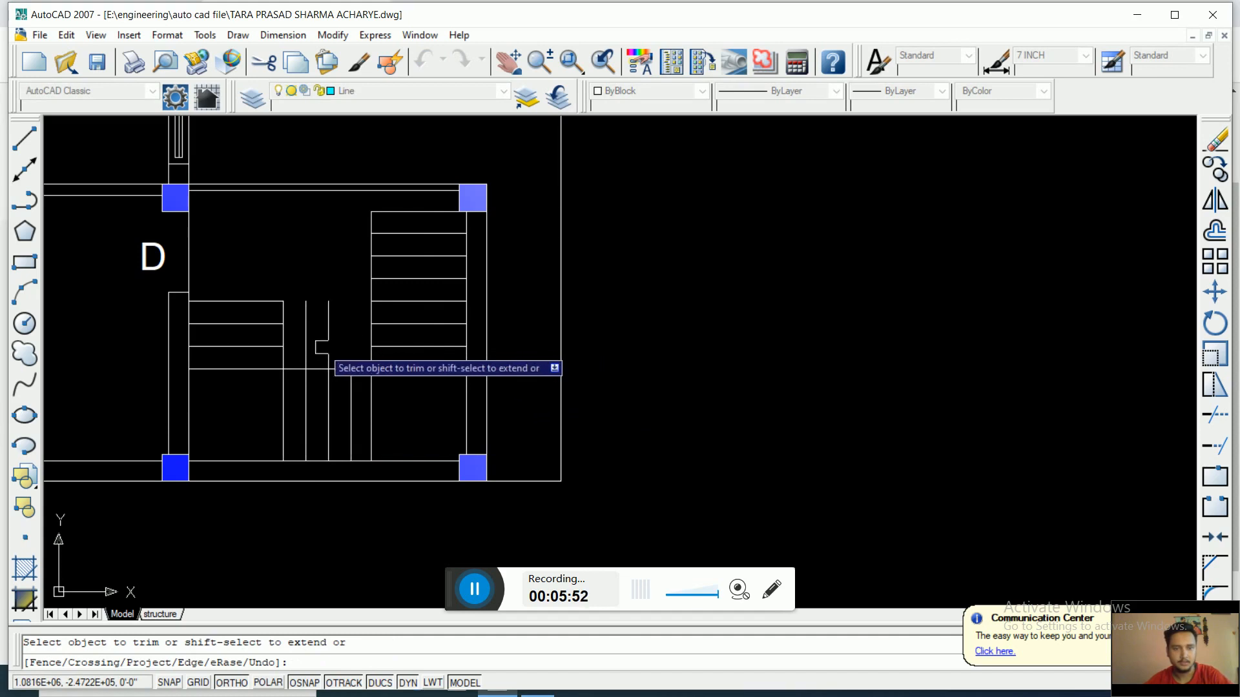
click(306, 333)
key(Escape)
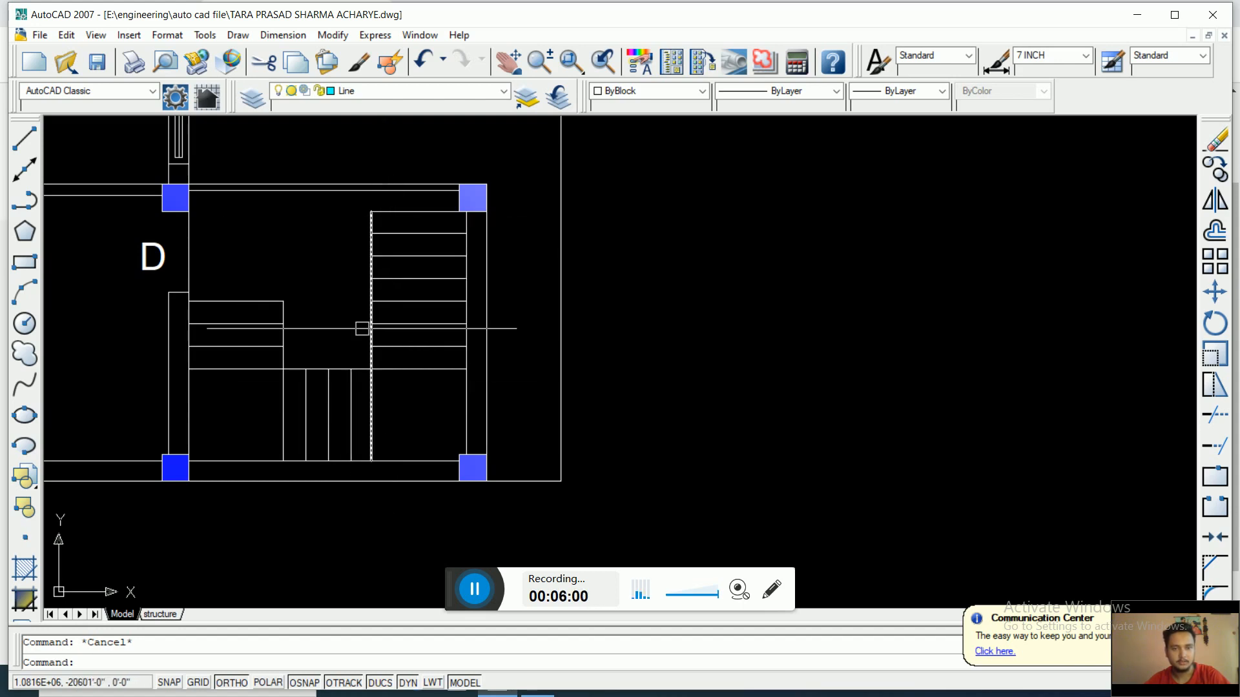
Step: Copy the lower W window label into the open area above the stairs with ortho mode off
scroll(357, 339, down, 1)
scroll(358, 342, down, 1)
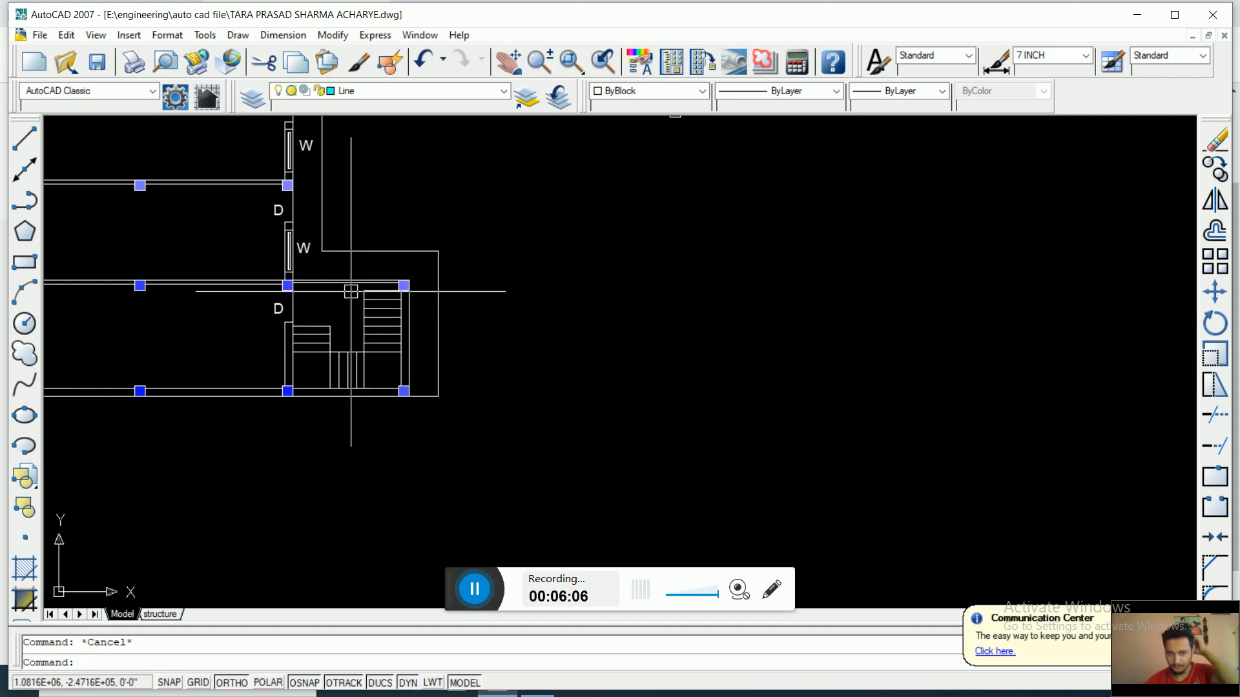
scroll(405, 341, down, 2)
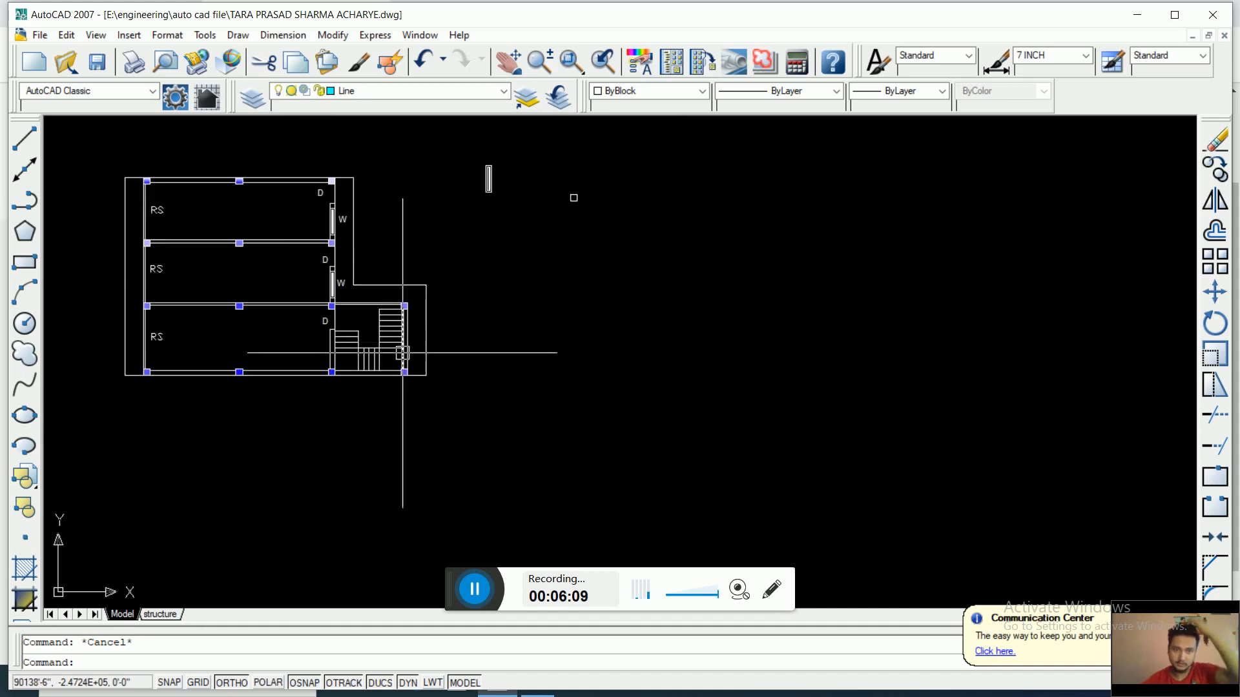
scroll(362, 375, down, 1)
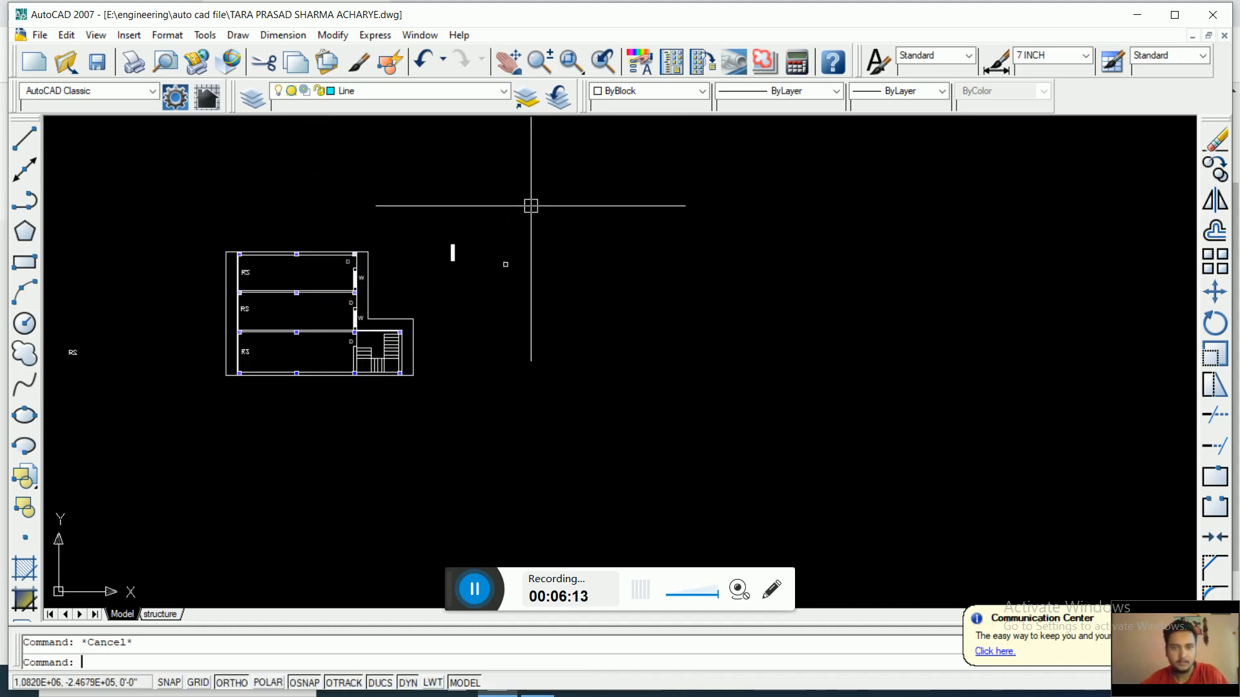
scroll(375, 352, up, 3)
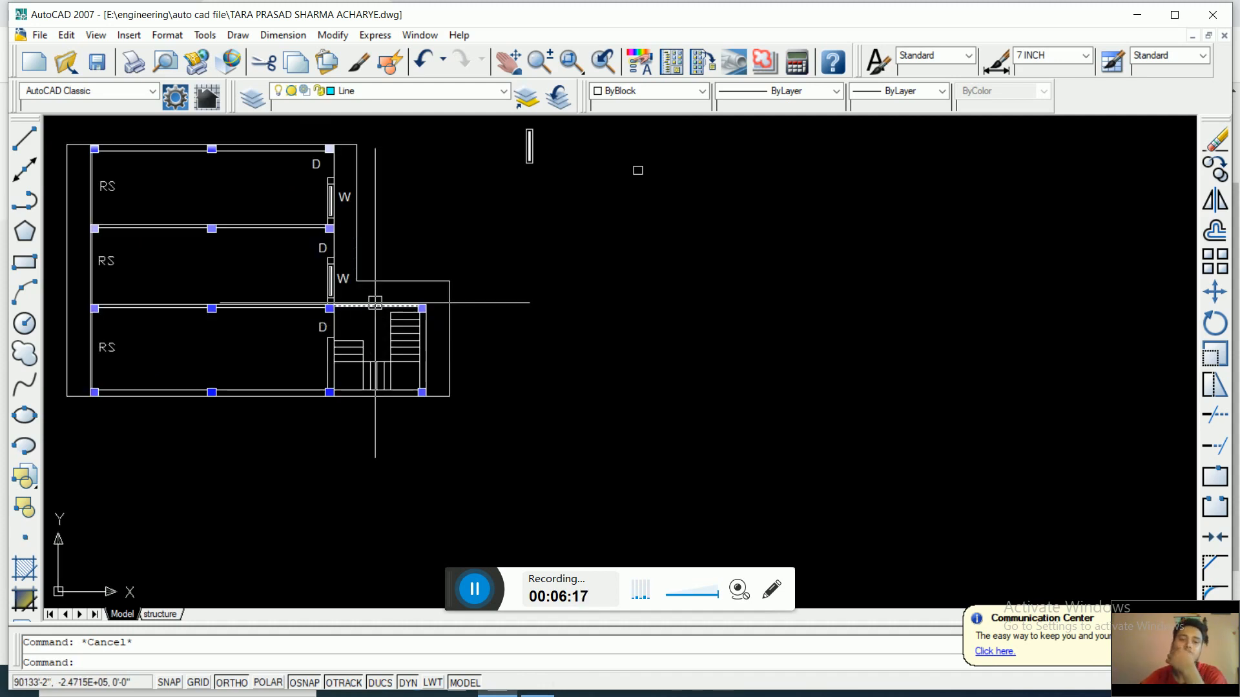
scroll(352, 290, up, 4)
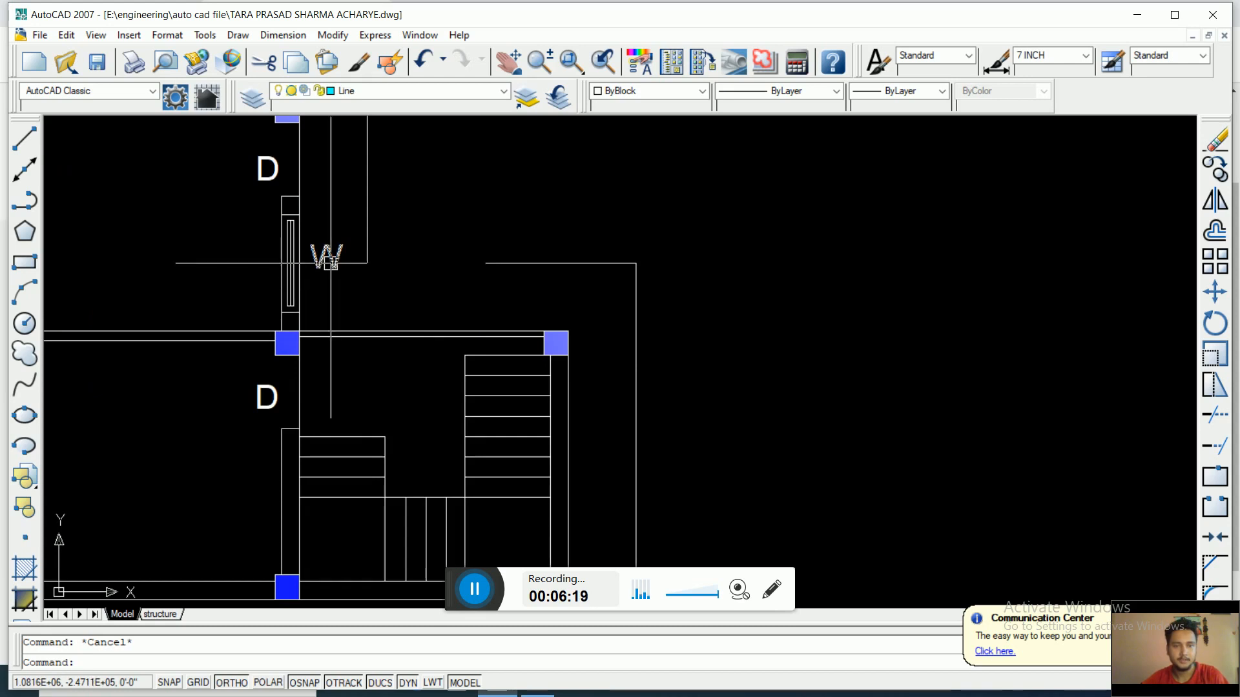
click(331, 268)
text(cp)
key(Return)
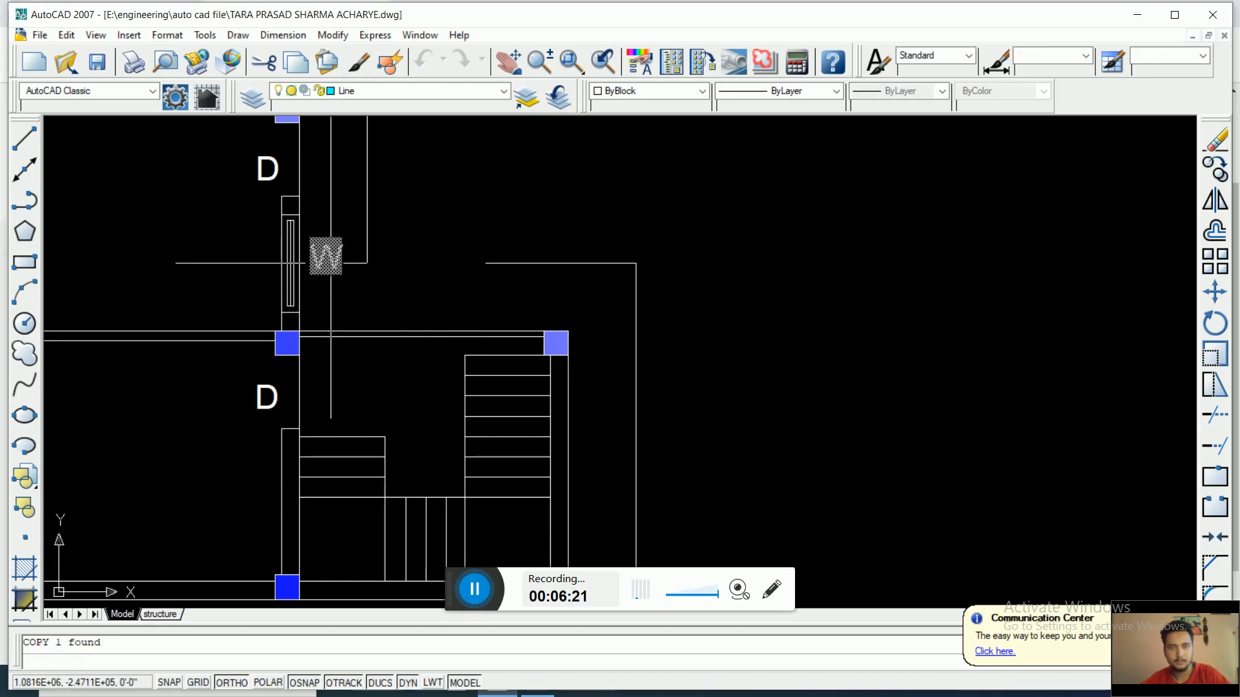
click(331, 265)
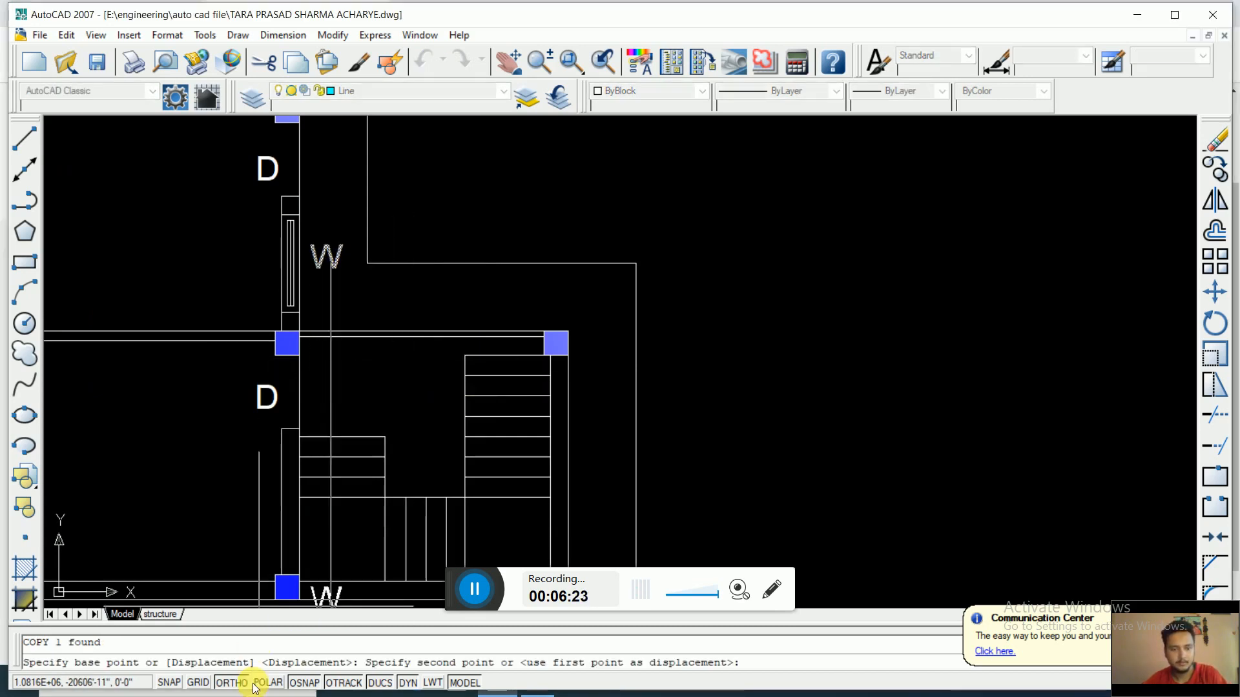
click(231, 683)
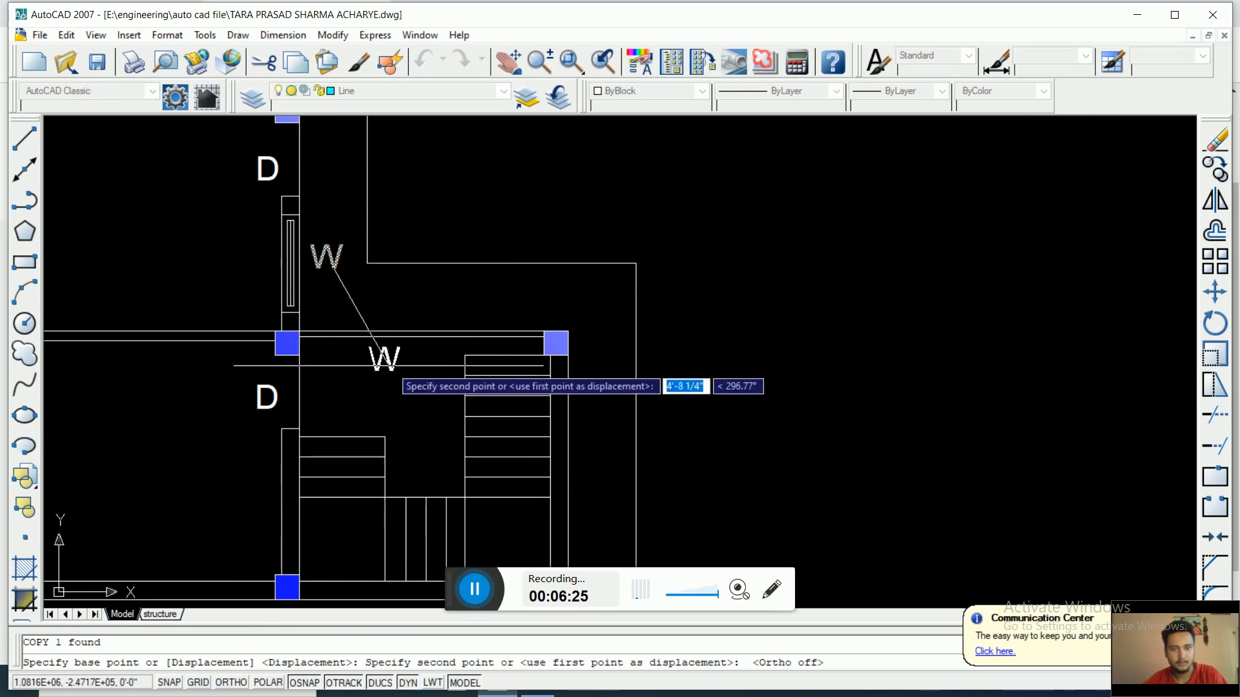
click(390, 367)
key(Return)
Step: Change the copied label's text in the stair room to CG
click(387, 359)
double_click(407, 362)
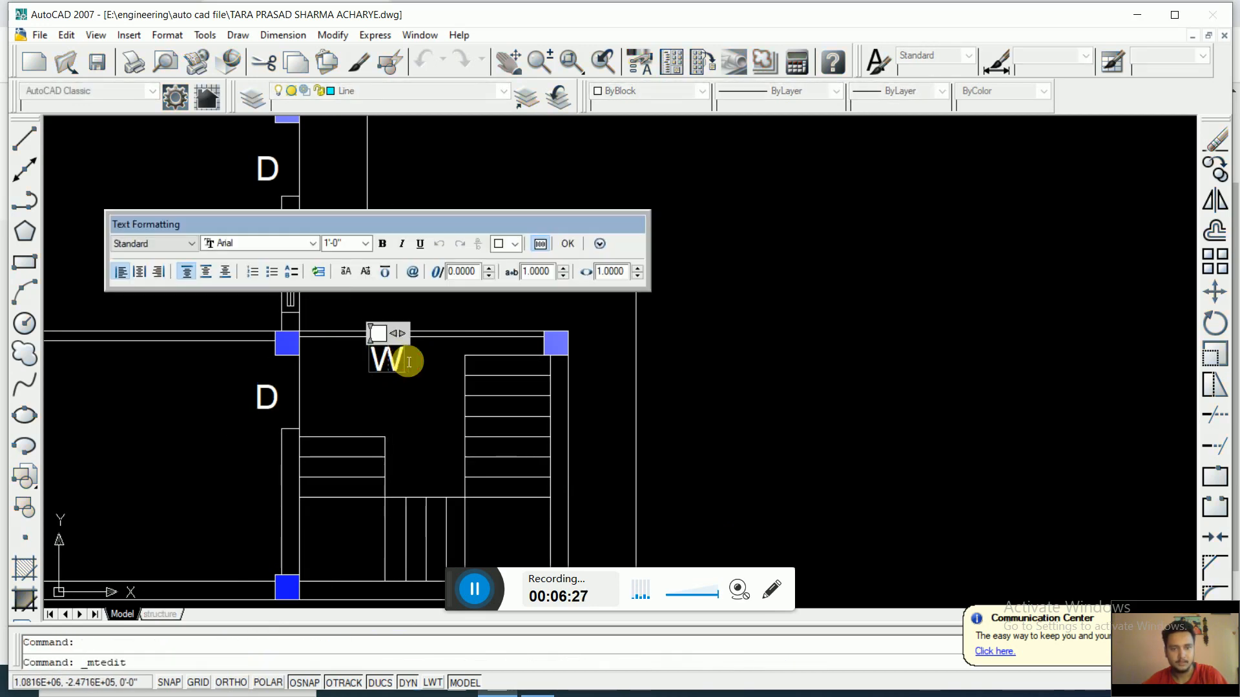
key(BackSpace)
text(CG)
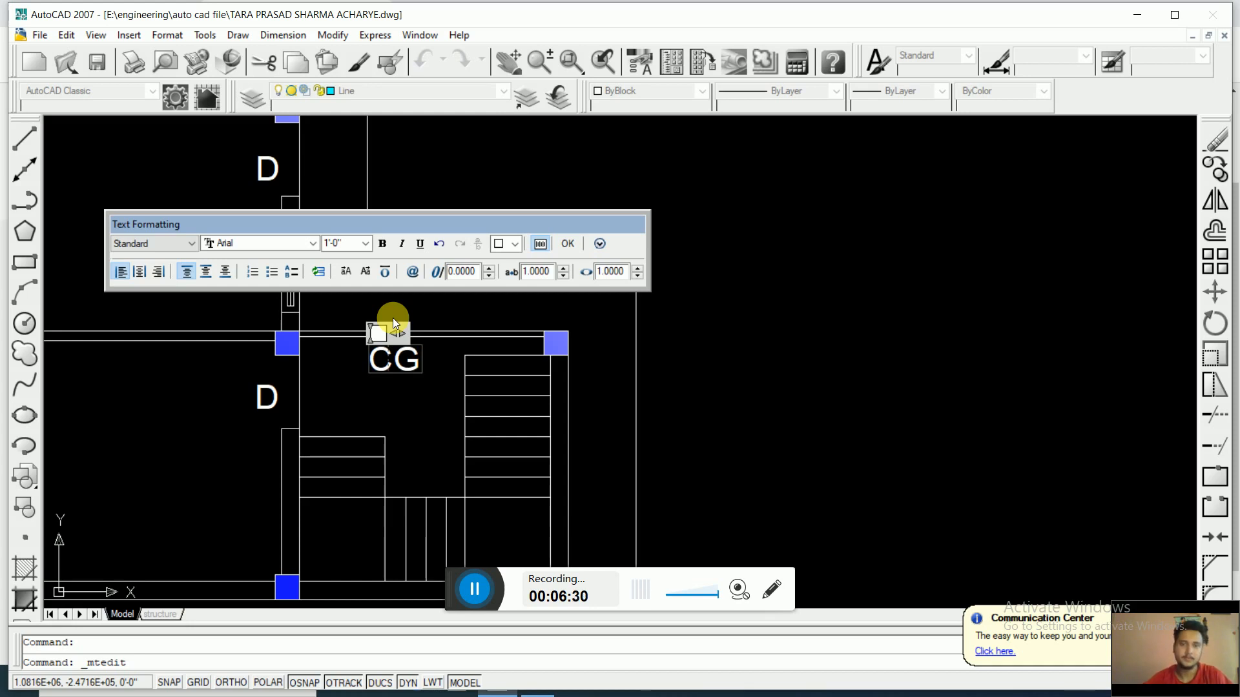
click(567, 244)
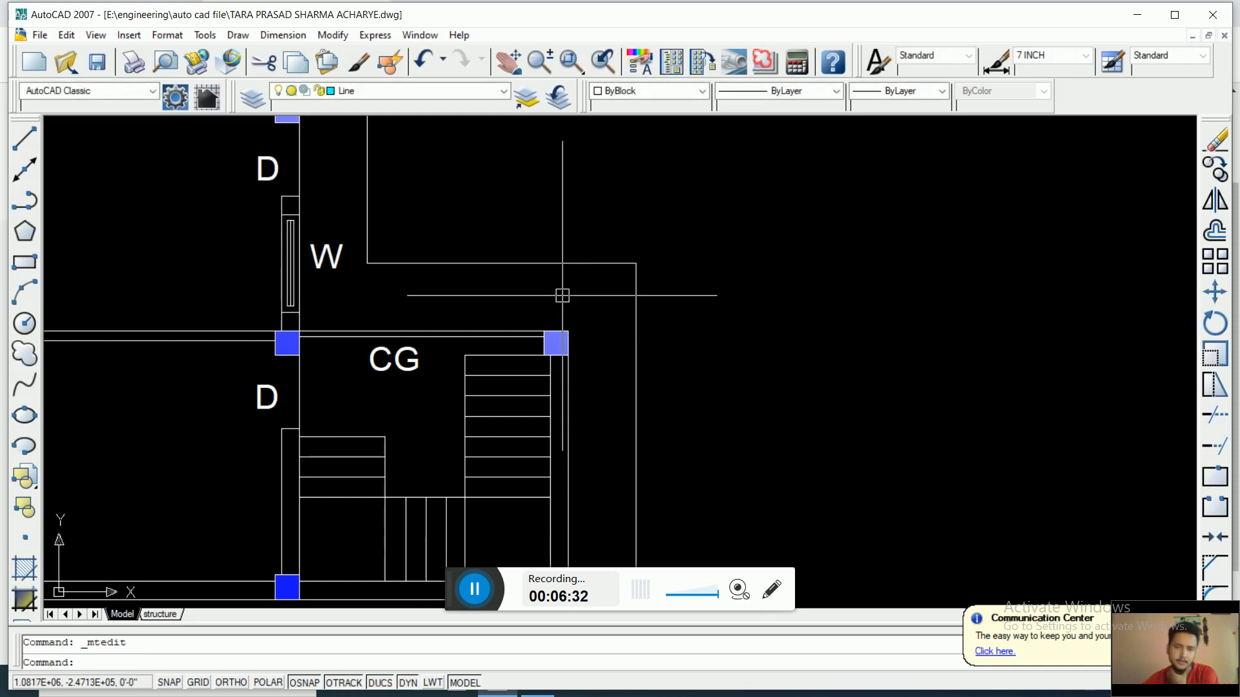
Step: Erase the stray window and column shapes lying outside the plan on its right side
scroll(433, 387, down, 5)
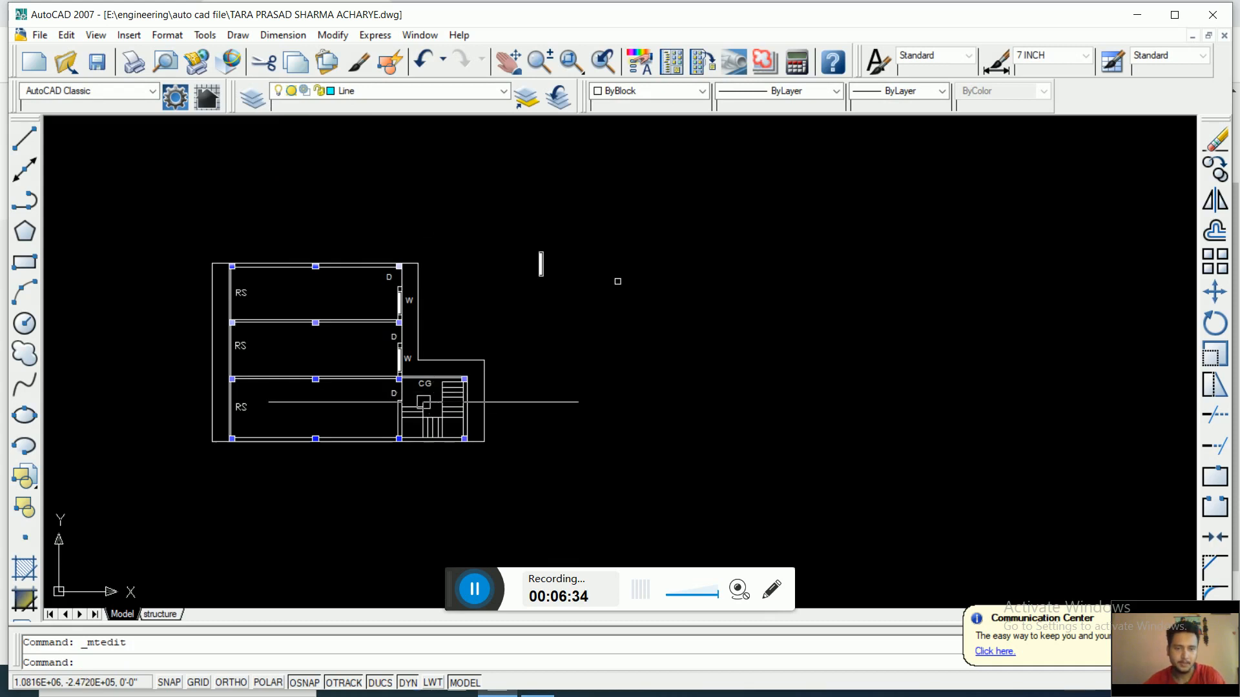
key(Escape)
scroll(409, 396, up, 3)
scroll(548, 310, down, 4)
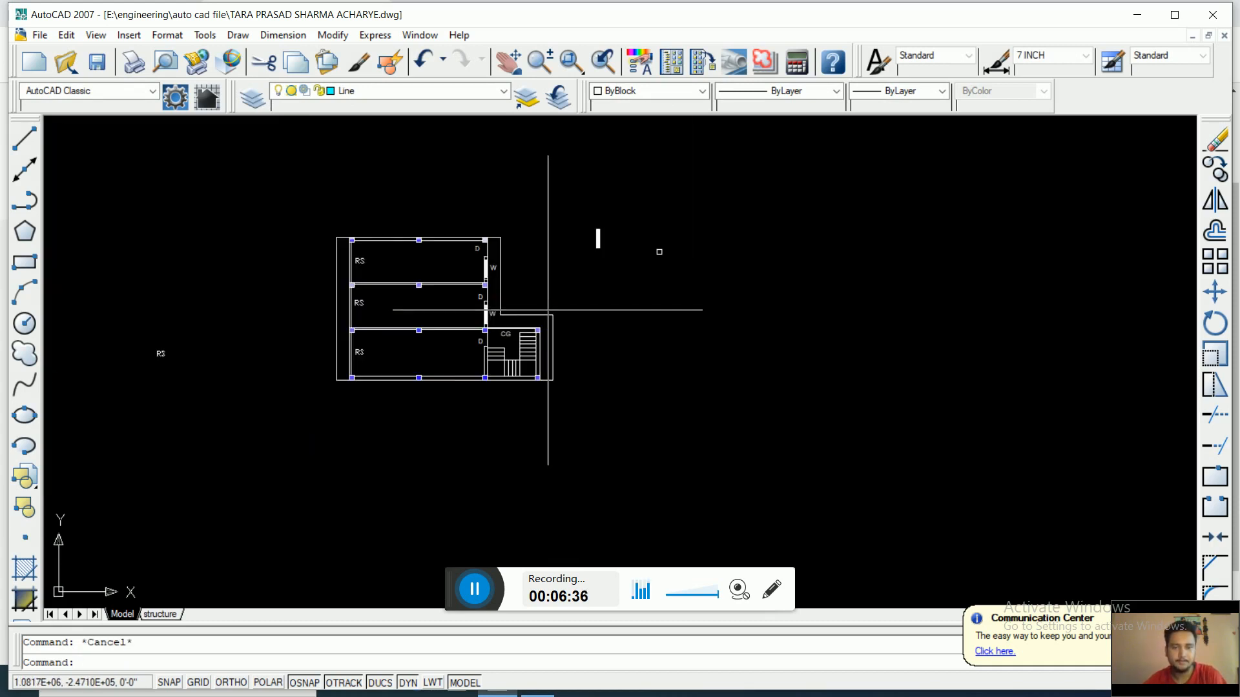
click(683, 197)
click(601, 280)
key(Delete)
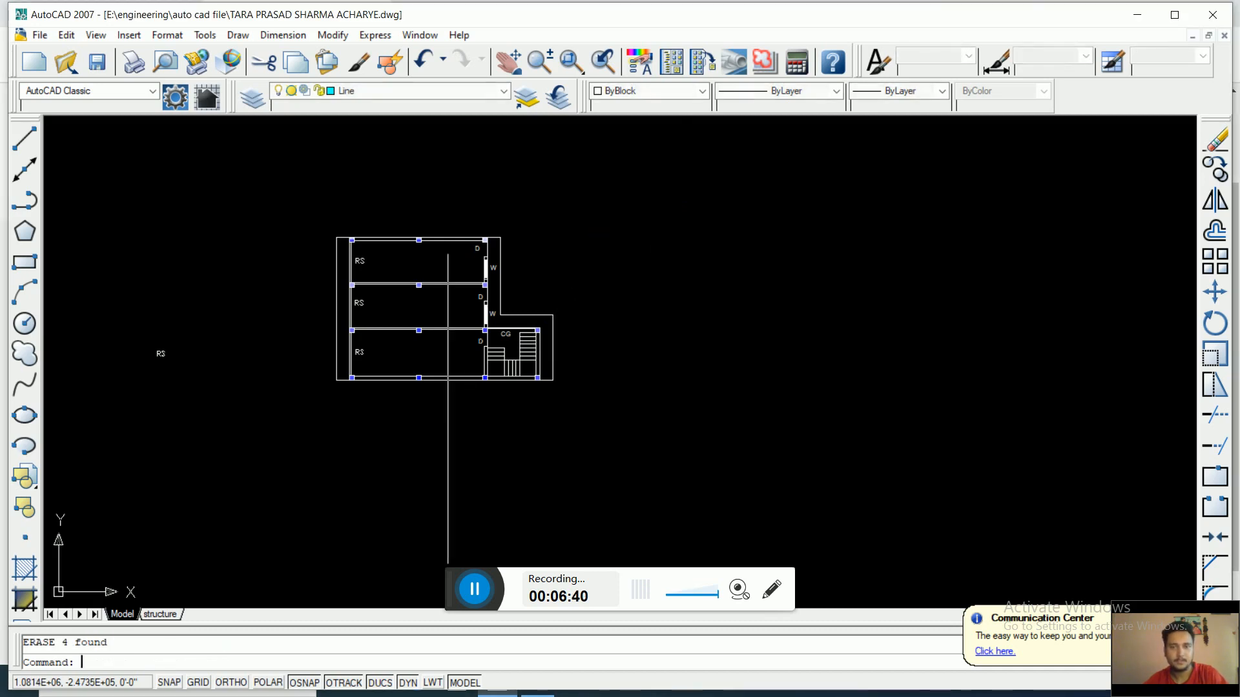
key(Escape)
Step: Draw a U-shaped direction line with ortho on, from the left stair flight through the lower flight and up the right flight
scroll(496, 352, up, 7)
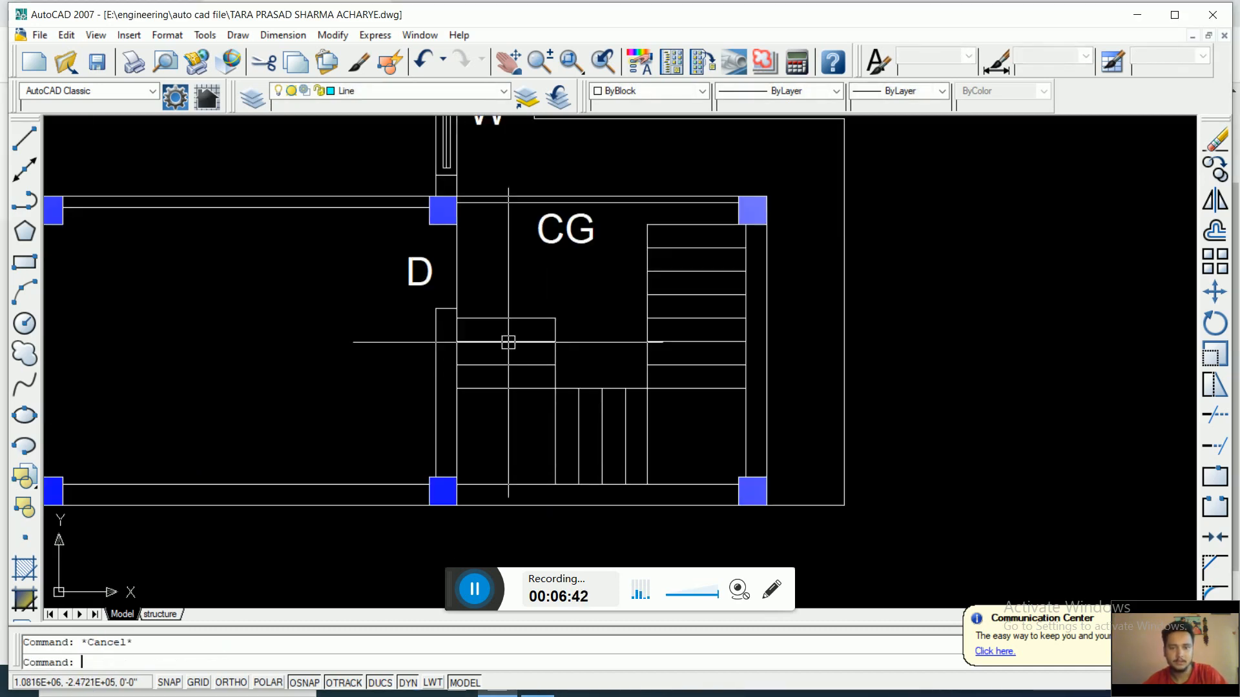
text(l)
key(Return)
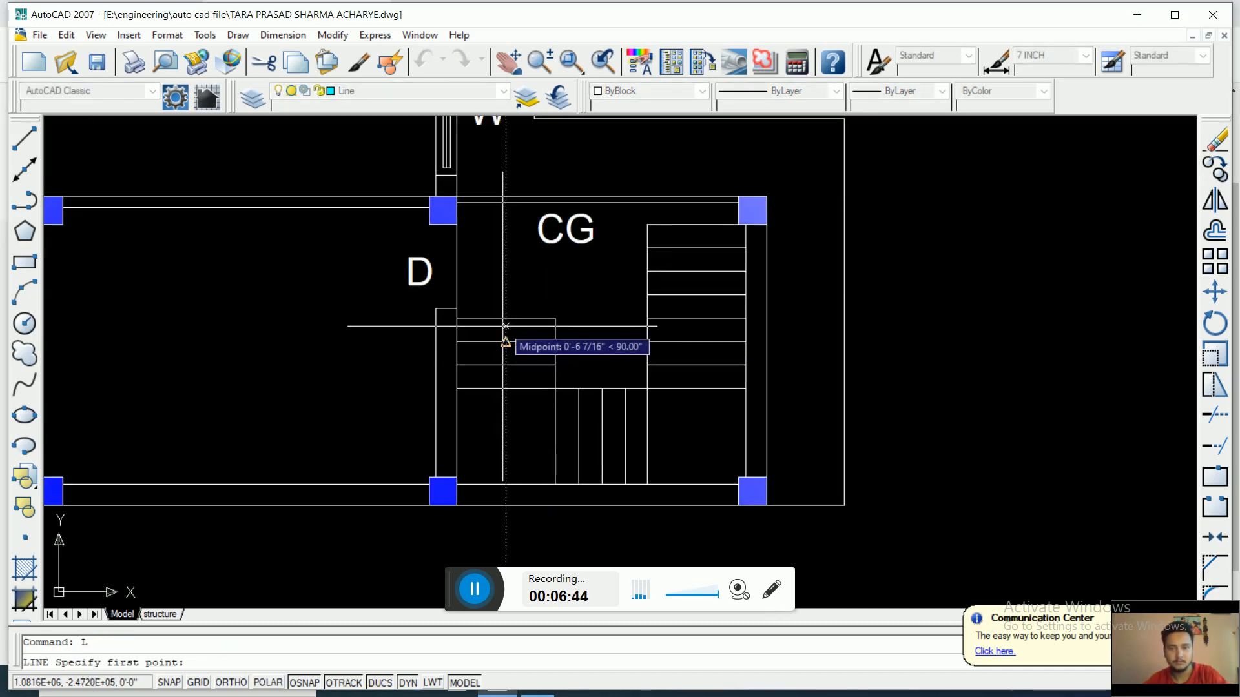
click(505, 325)
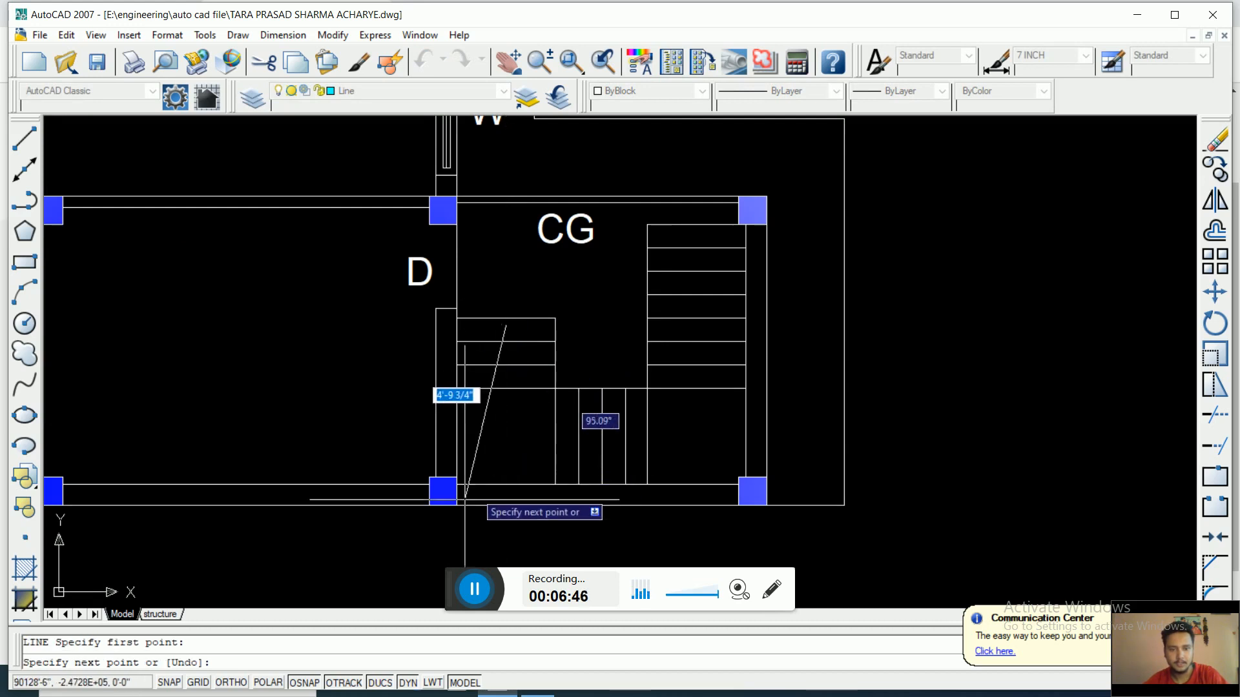
click(231, 683)
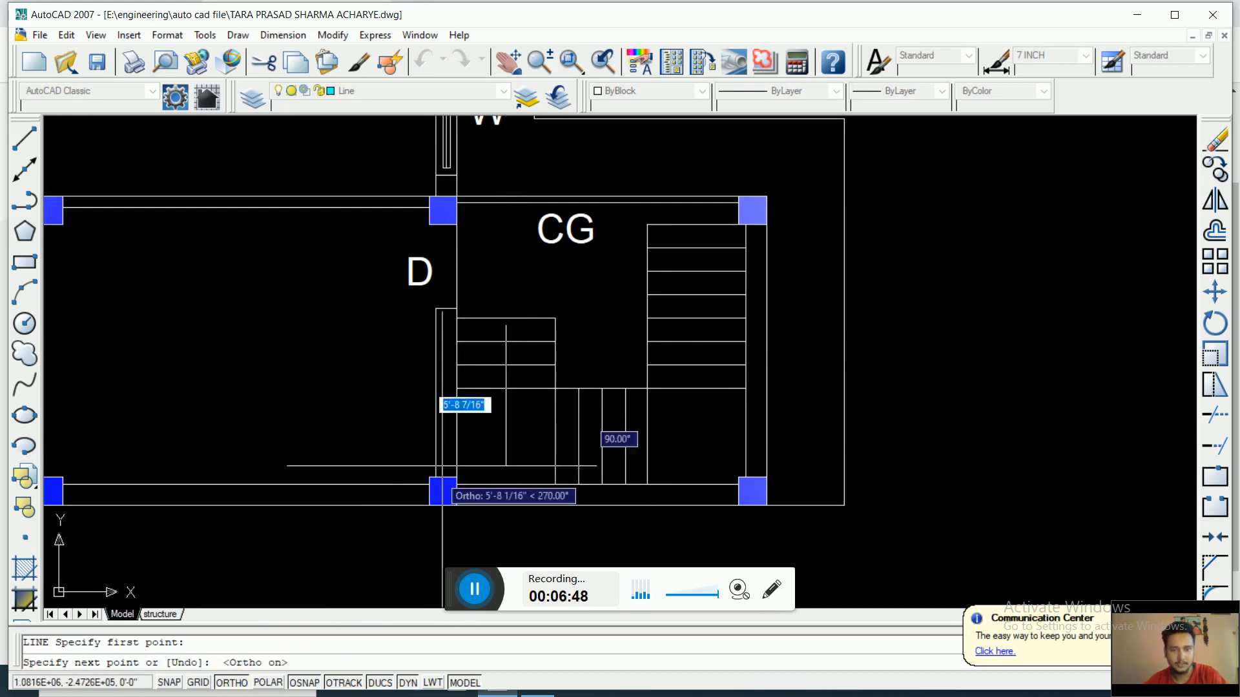
click(505, 441)
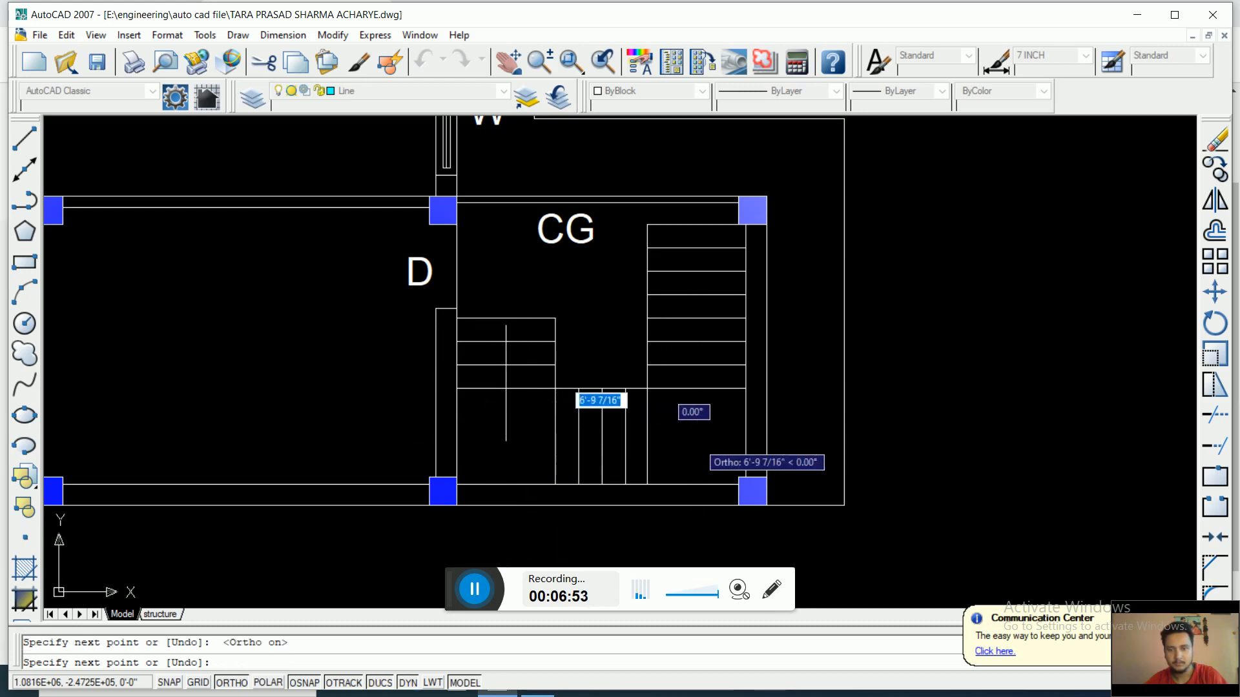
click(697, 445)
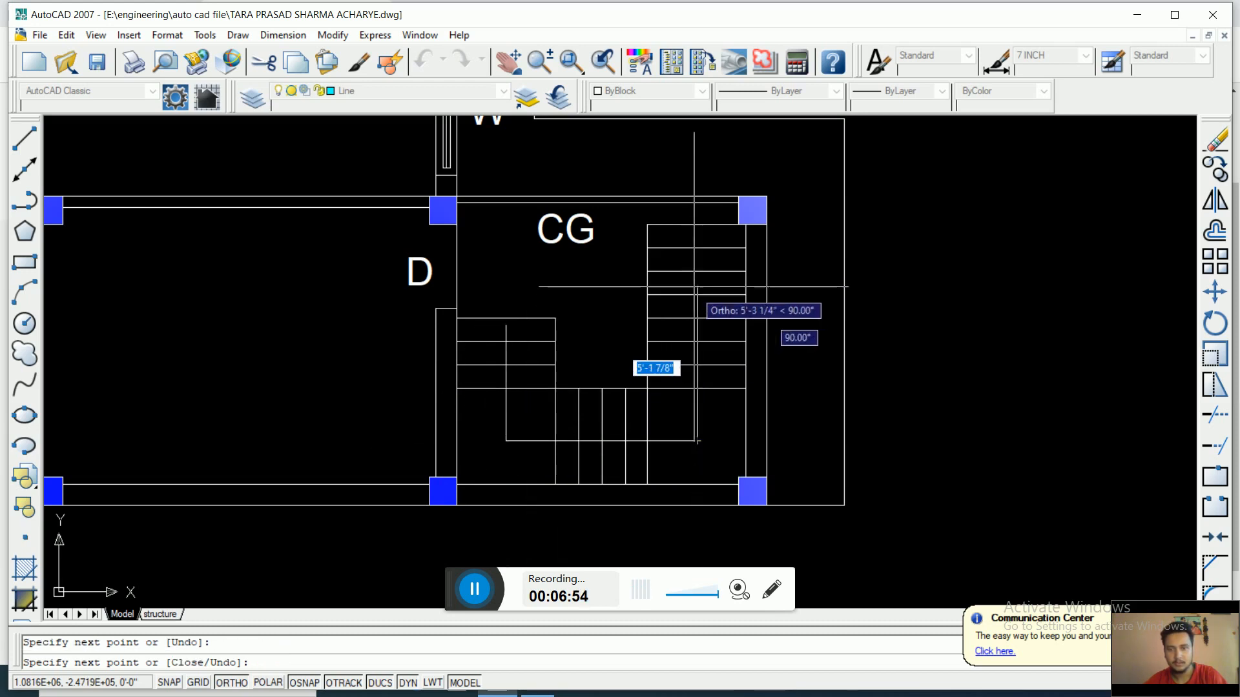
click(697, 253)
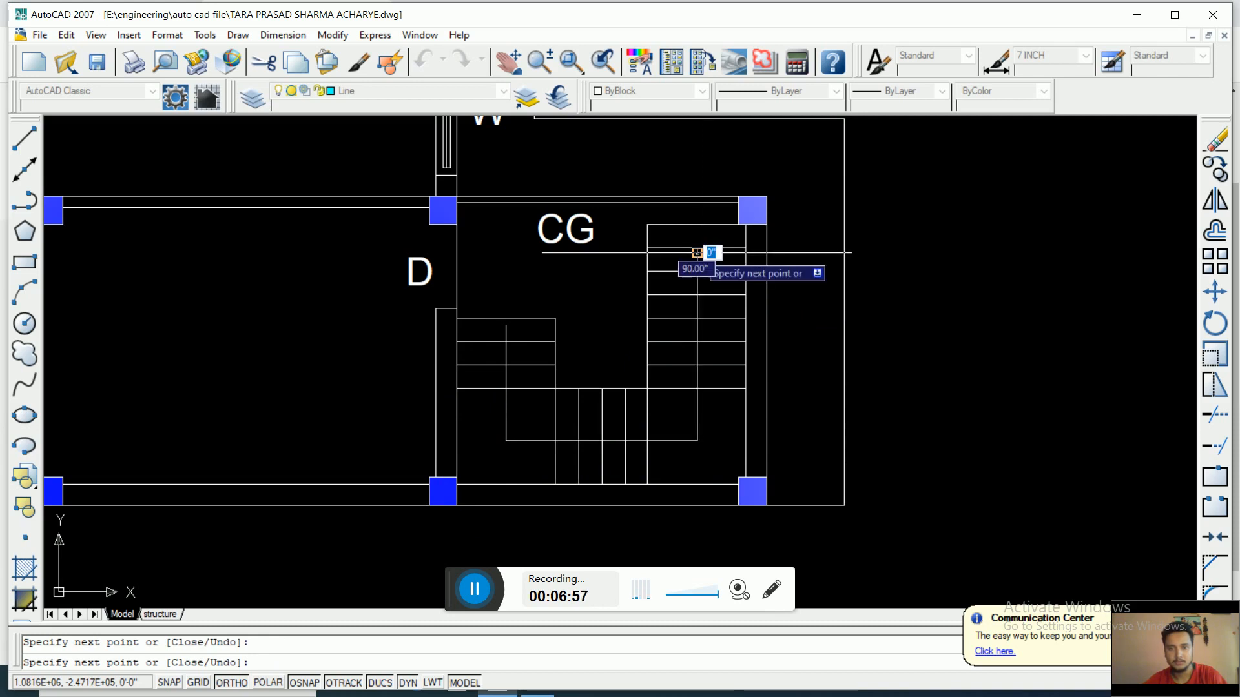
key(Escape)
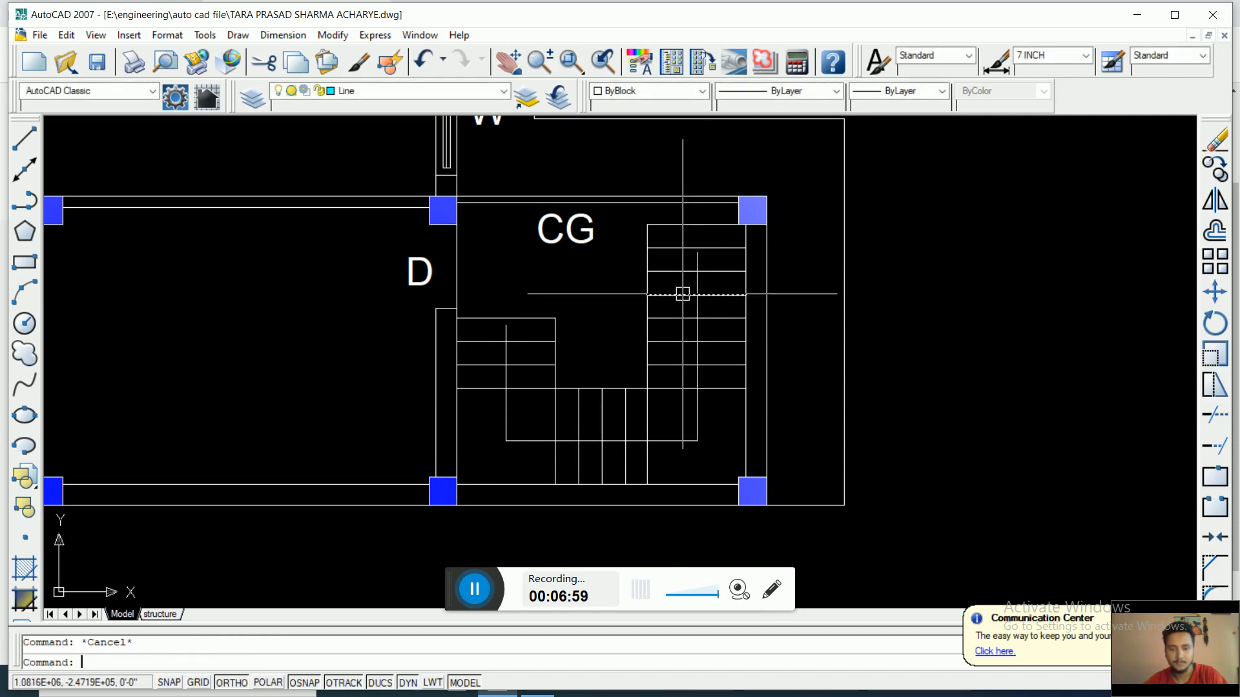
Step: Draw a short diagonal arrowhead line with ortho off, from the direction line's upper right end down to its left
text(l)
key(Return)
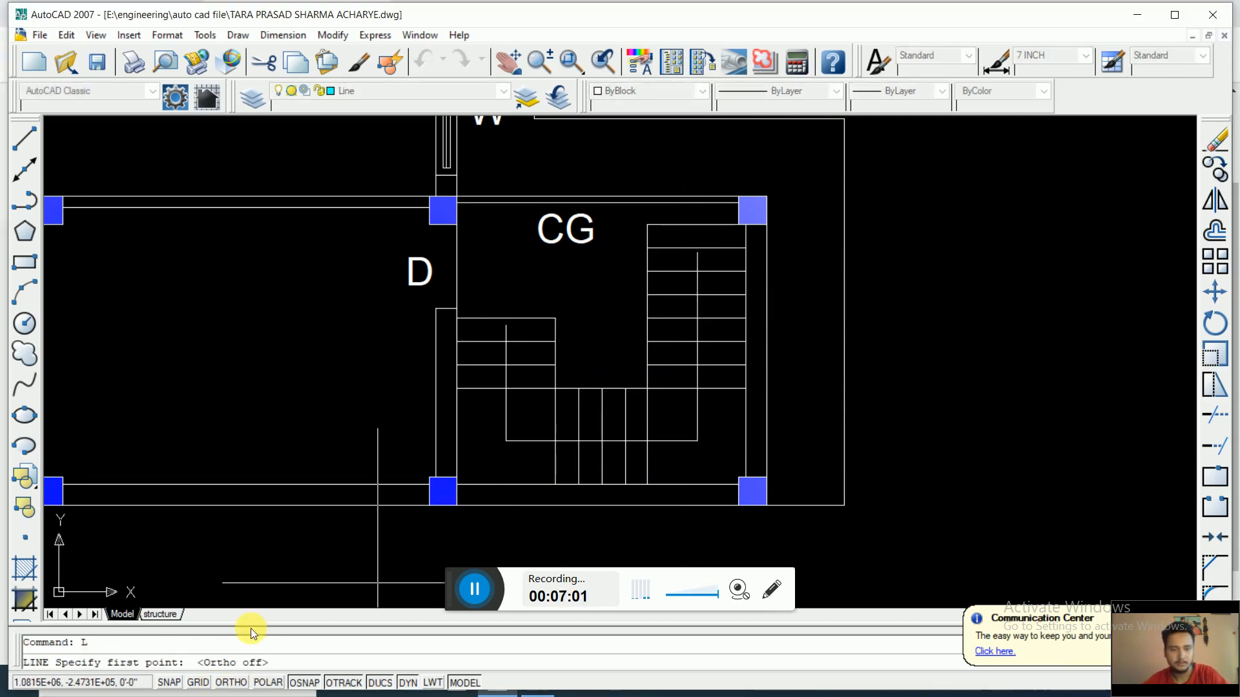
scroll(763, 222, up, 5)
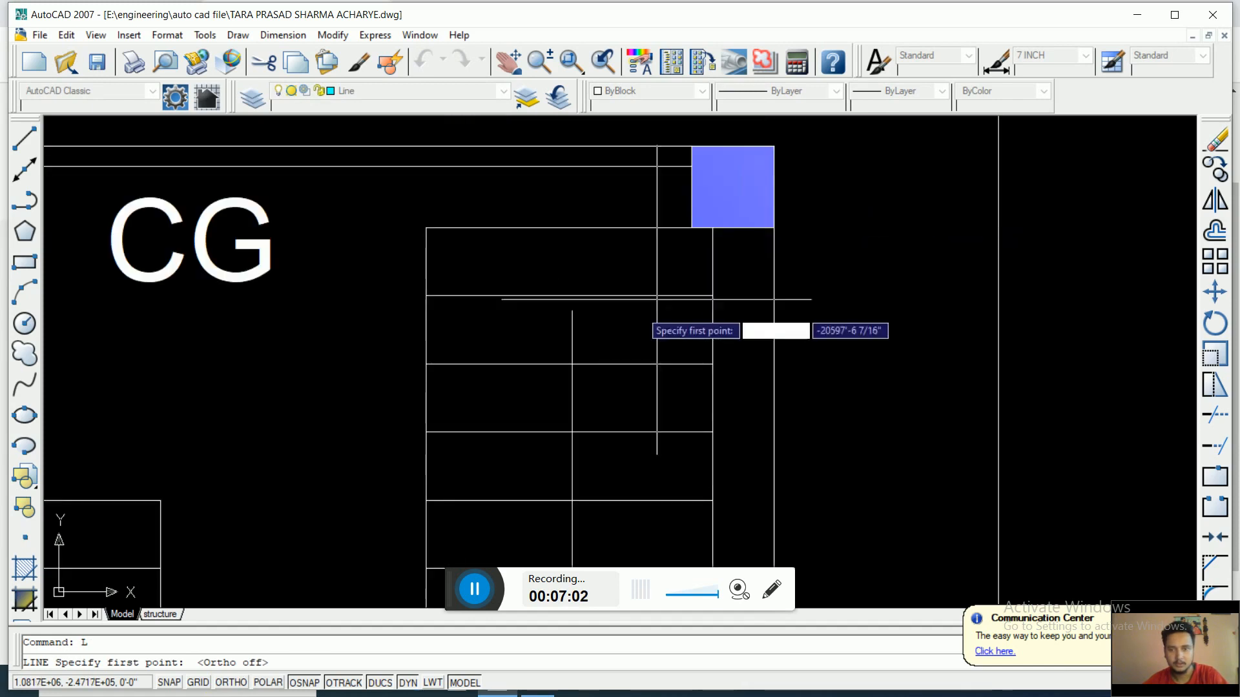
click(572, 311)
click(535, 384)
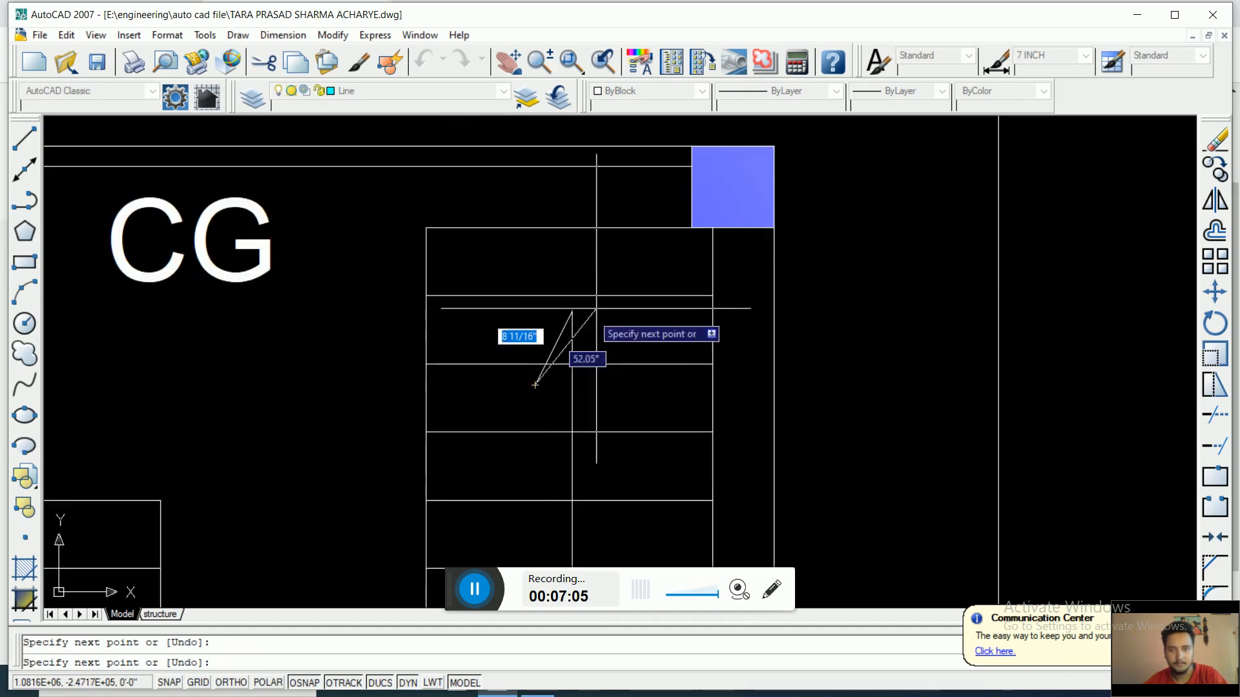
key(Return)
key(Return)
click(571, 311)
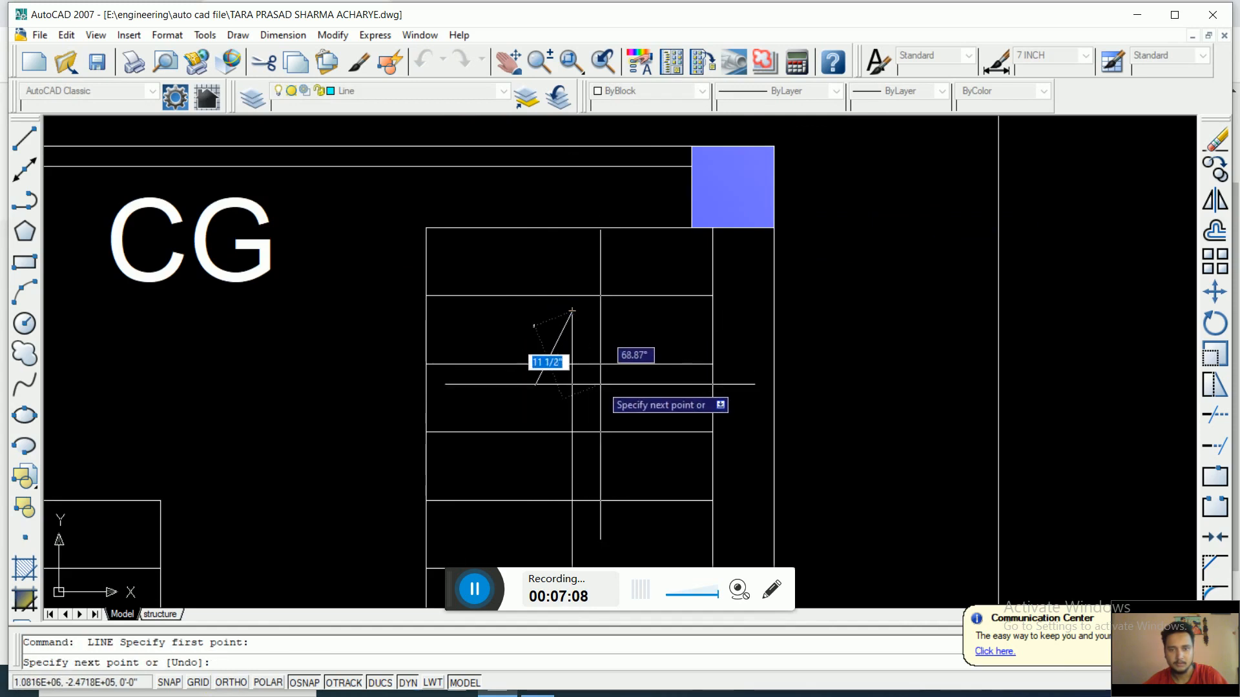
key(Escape)
Step: Mirror the diagonal arrowhead line about the vertical direction line, keeping the original
click(558, 345)
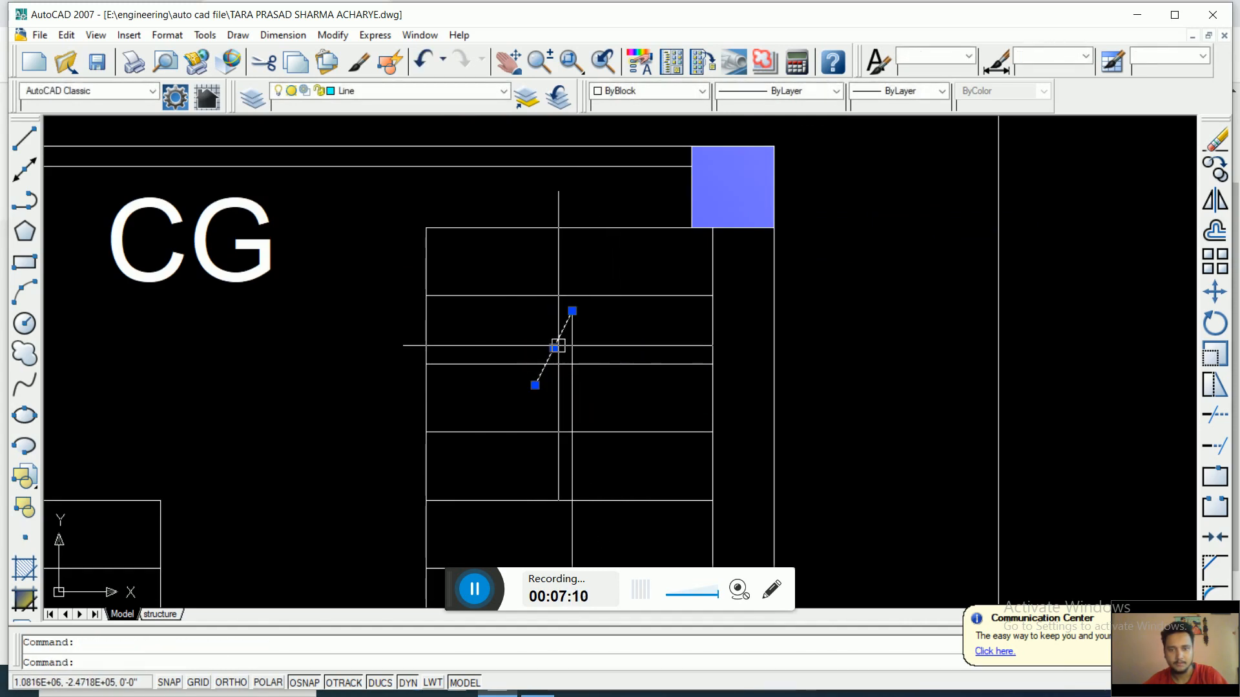
text(MI)
key(Return)
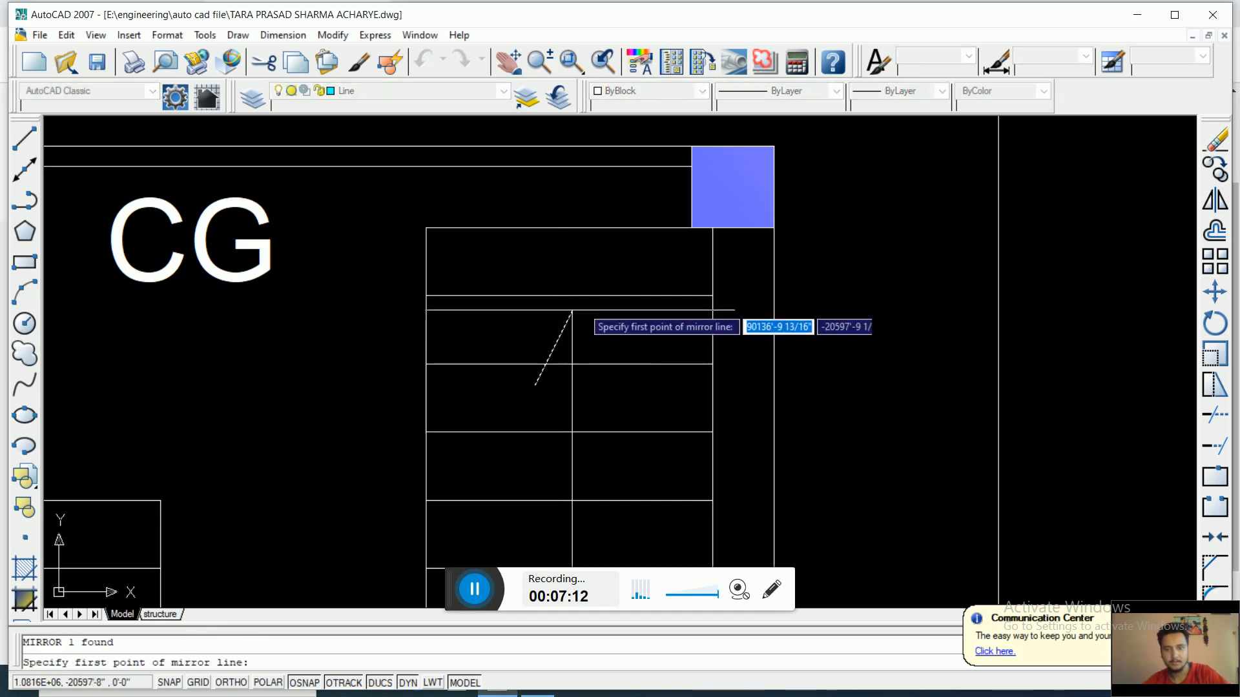
click(571, 311)
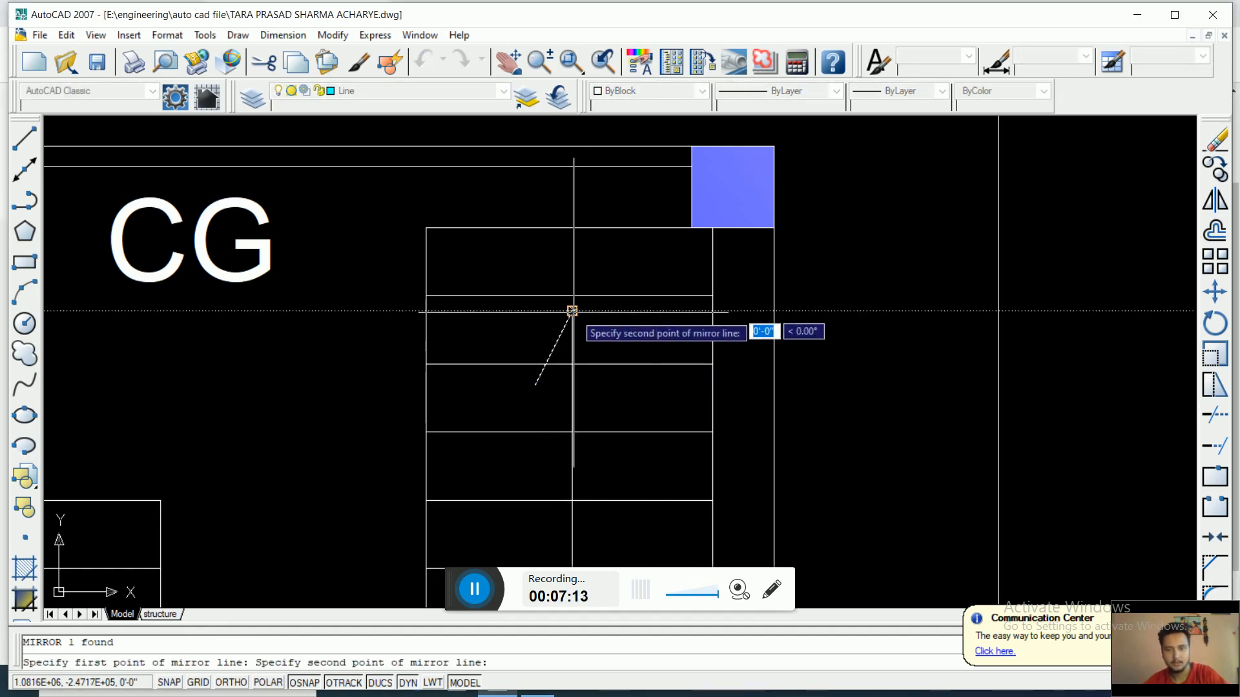
click(572, 379)
key(Return)
key(Escape)
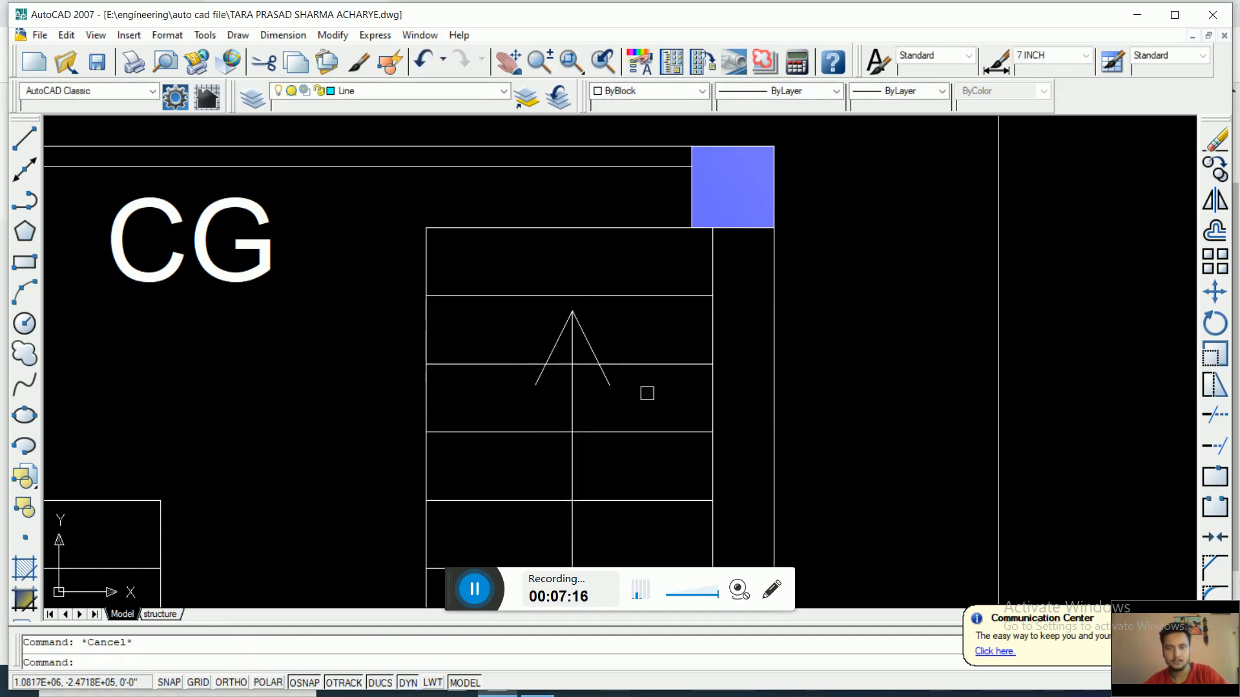
Step: Examine the new plan with its staircase alongside the dimensioned reference ground floor plan
scroll(637, 369, down, 3)
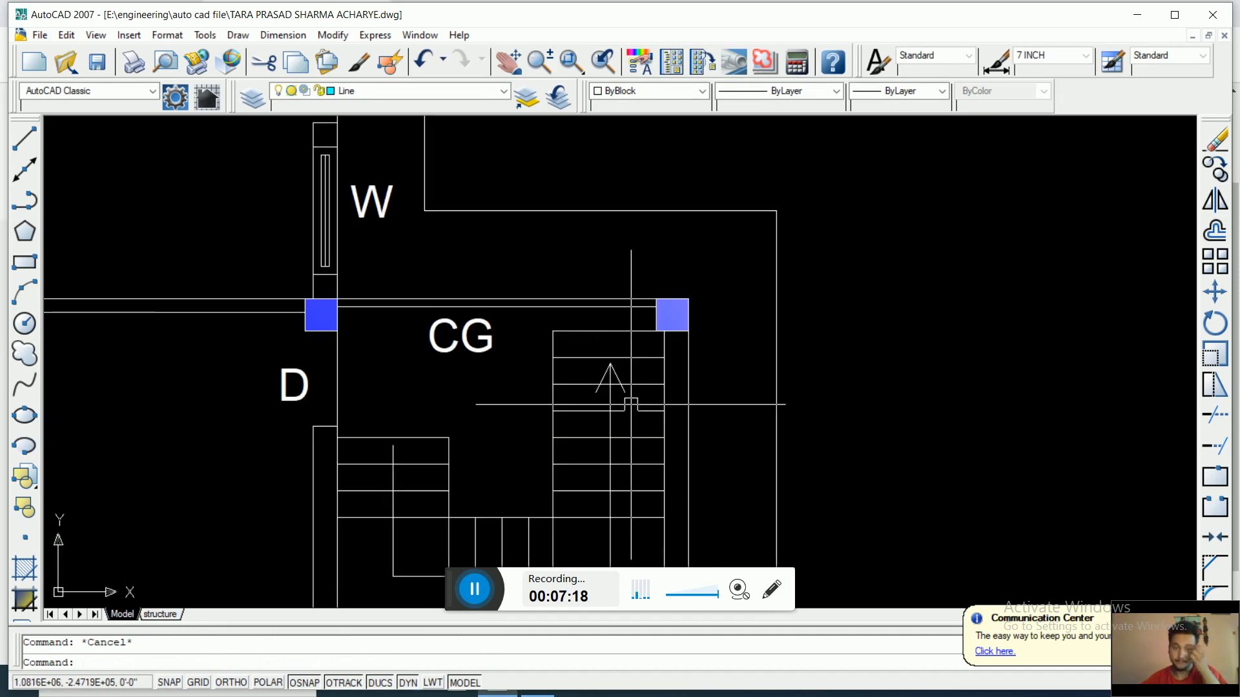
scroll(631, 405, down, 2)
middle_drag(548, 424, 549, 388)
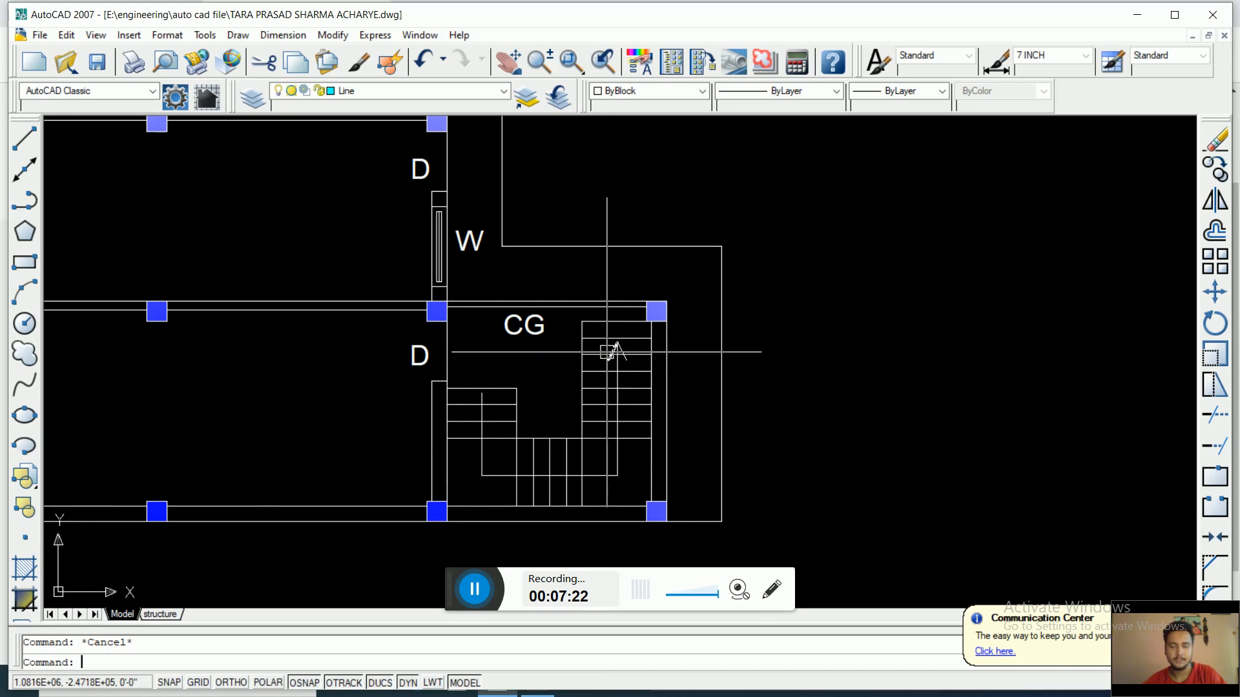
scroll(607, 352, down, 4)
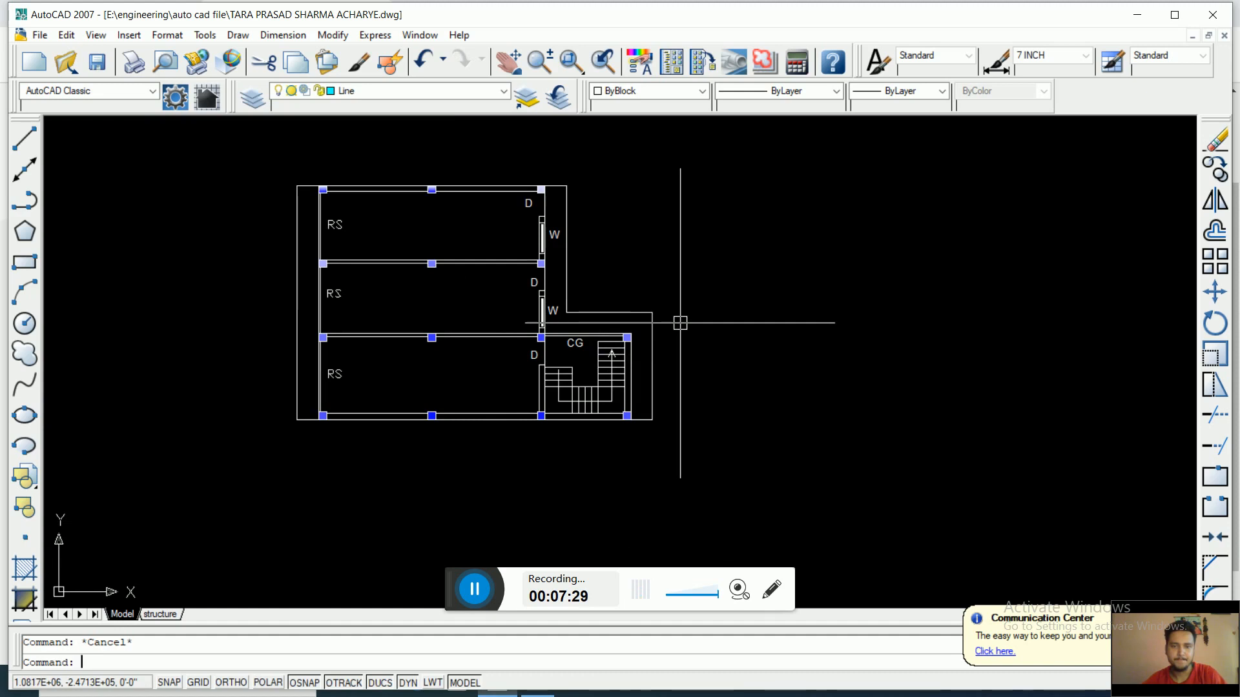
scroll(680, 323, down, 4)
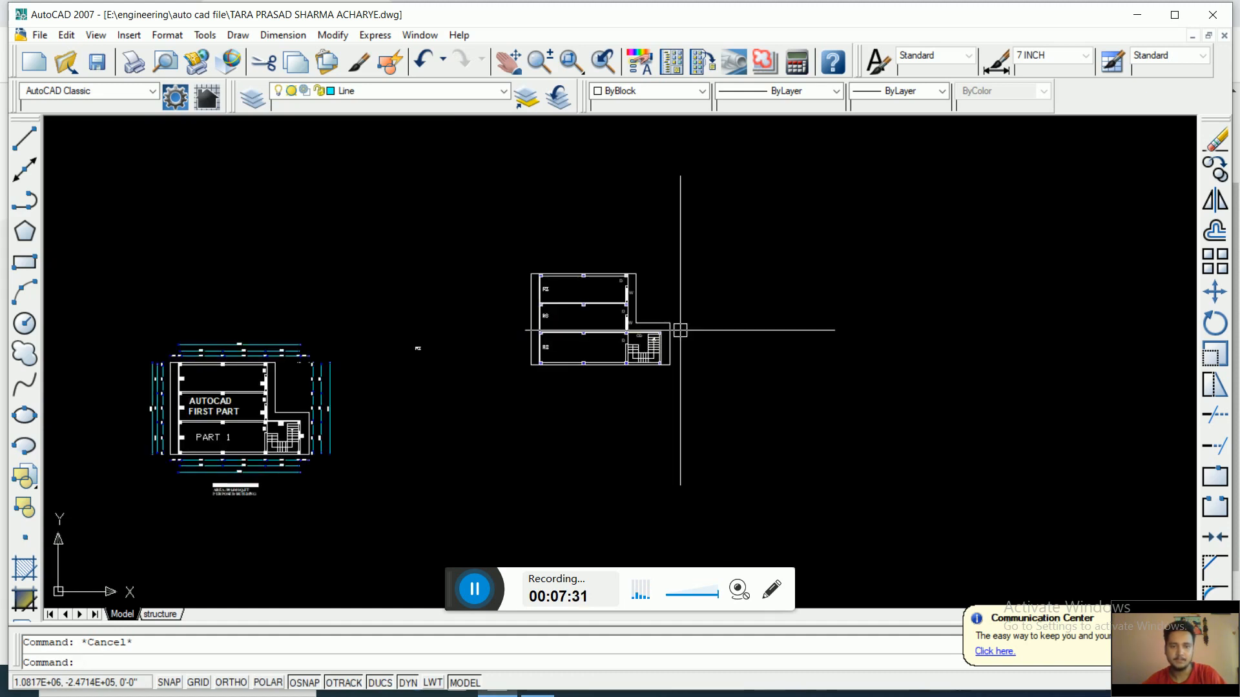
scroll(604, 359, down, 3)
scroll(518, 376, up, 7)
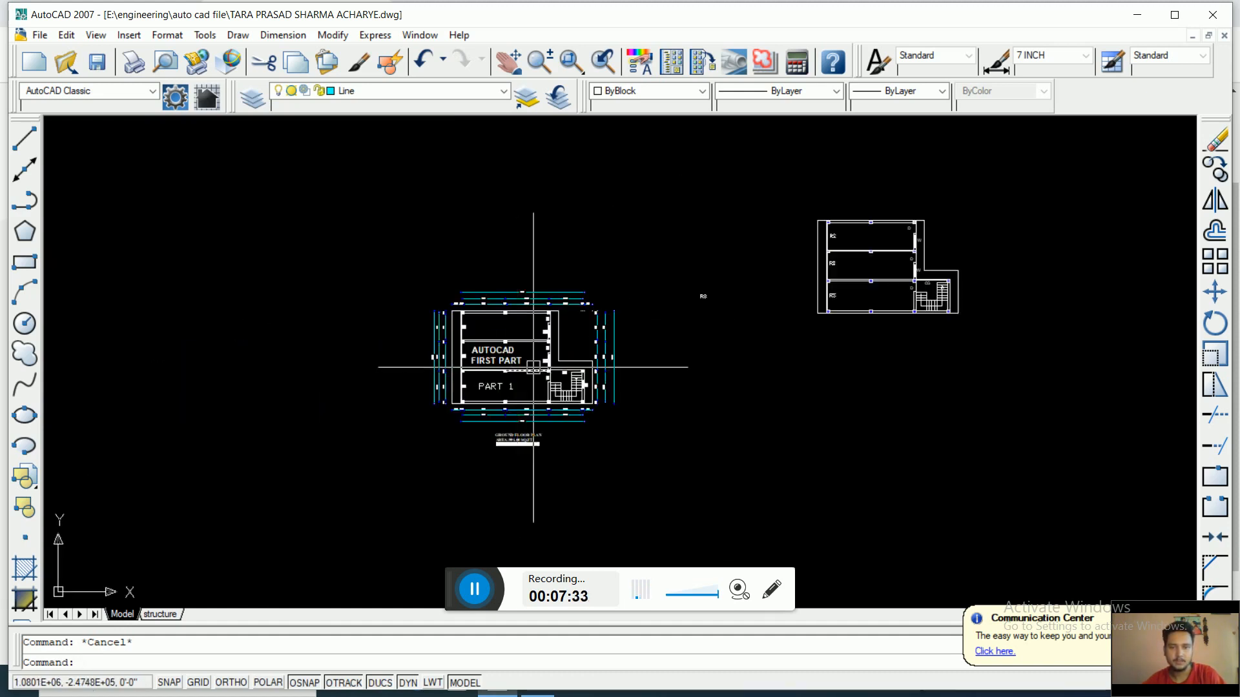
scroll(483, 348, up, 2)
scroll(555, 344, down, 14)
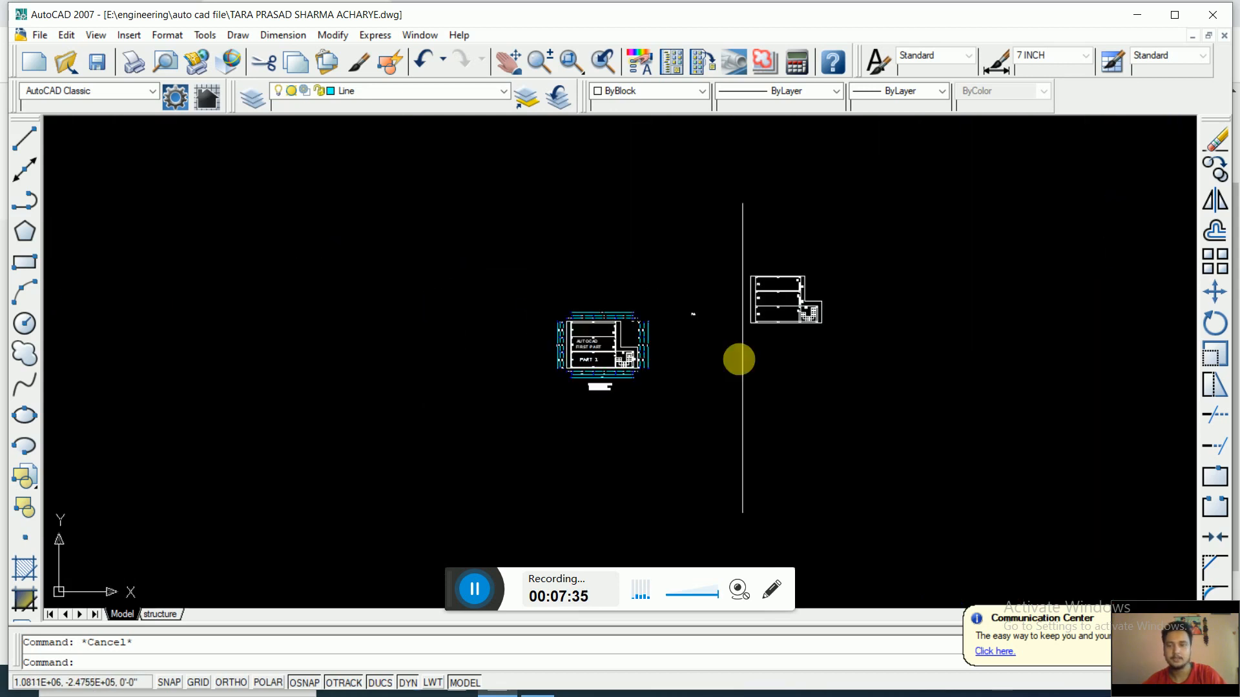
middle_drag(740, 359, 591, 384)
scroll(615, 355, up, 11)
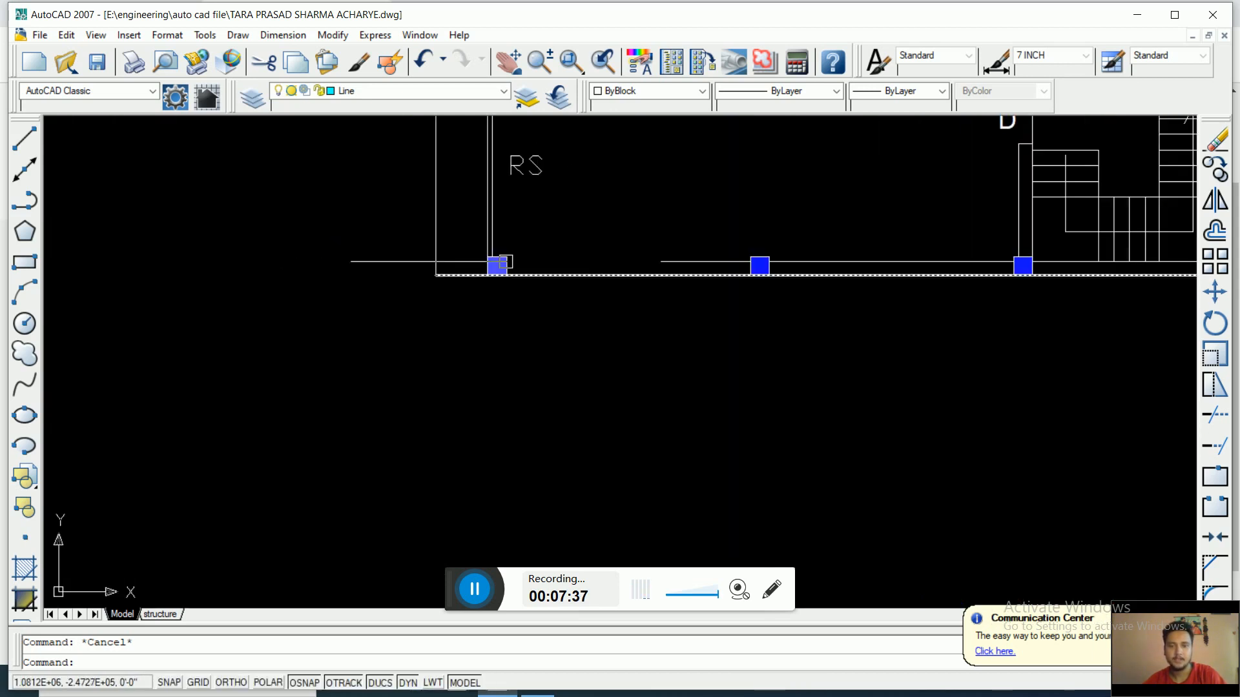
scroll(1088, 306, down, 4)
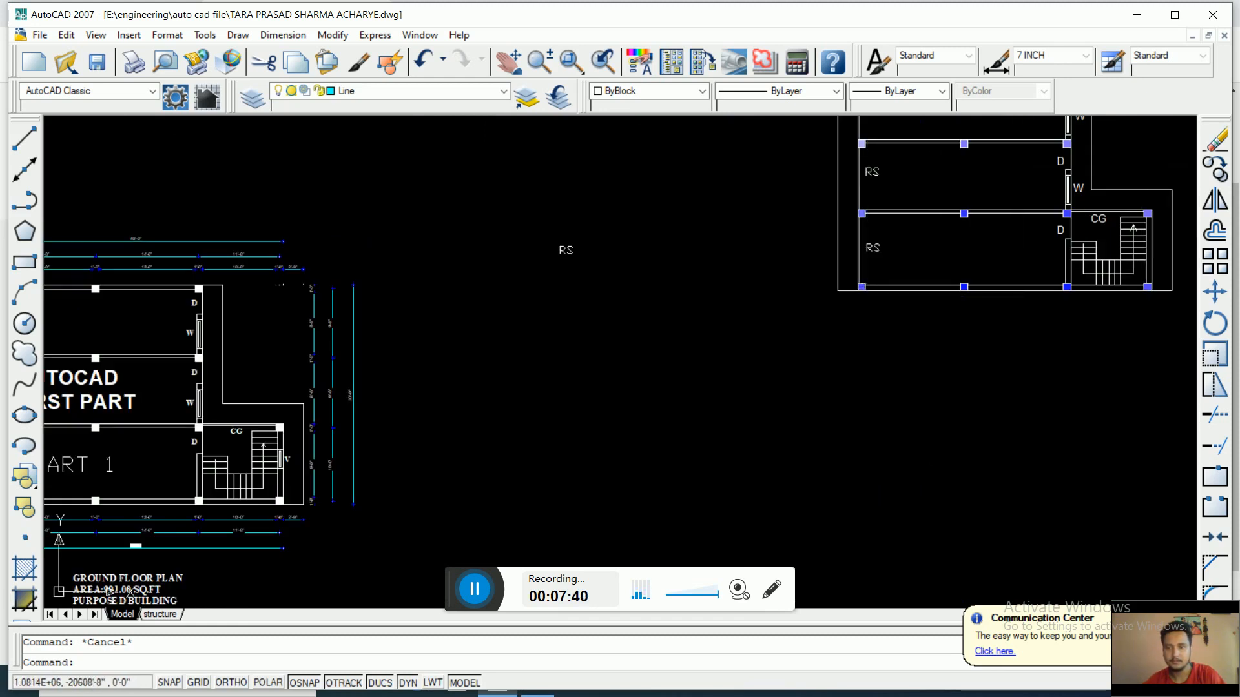
middle_drag(982, 327, 889, 301)
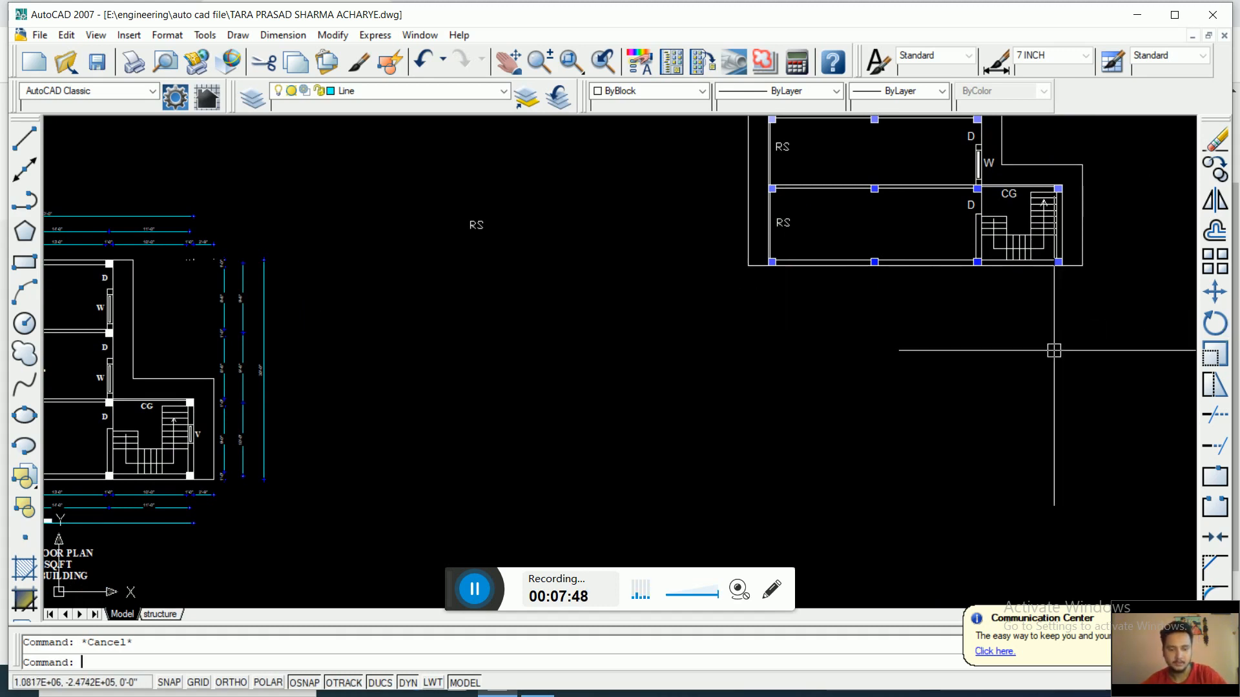
Step: Add an aligned dimension below the plan from the outer boundary's lower left corner to the left edge of the corner column
middle_drag(998, 329, 932, 408)
text(DIMA)
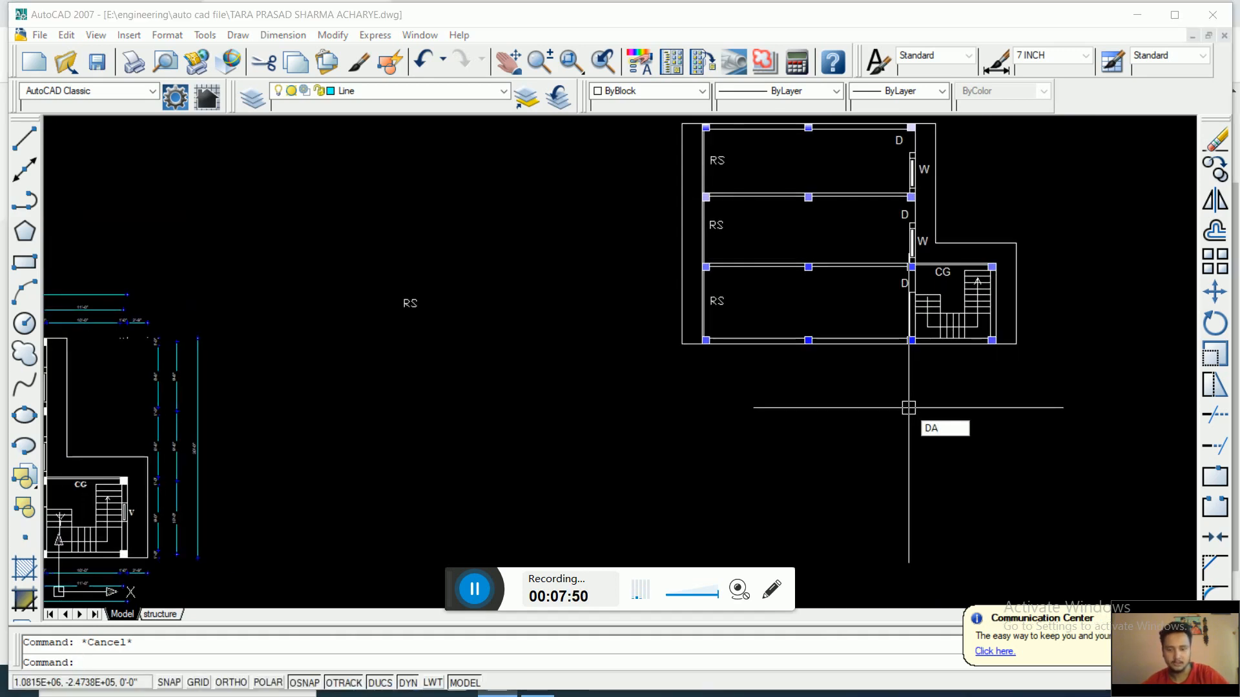
text(L)
key(Return)
scroll(677, 335, up, 5)
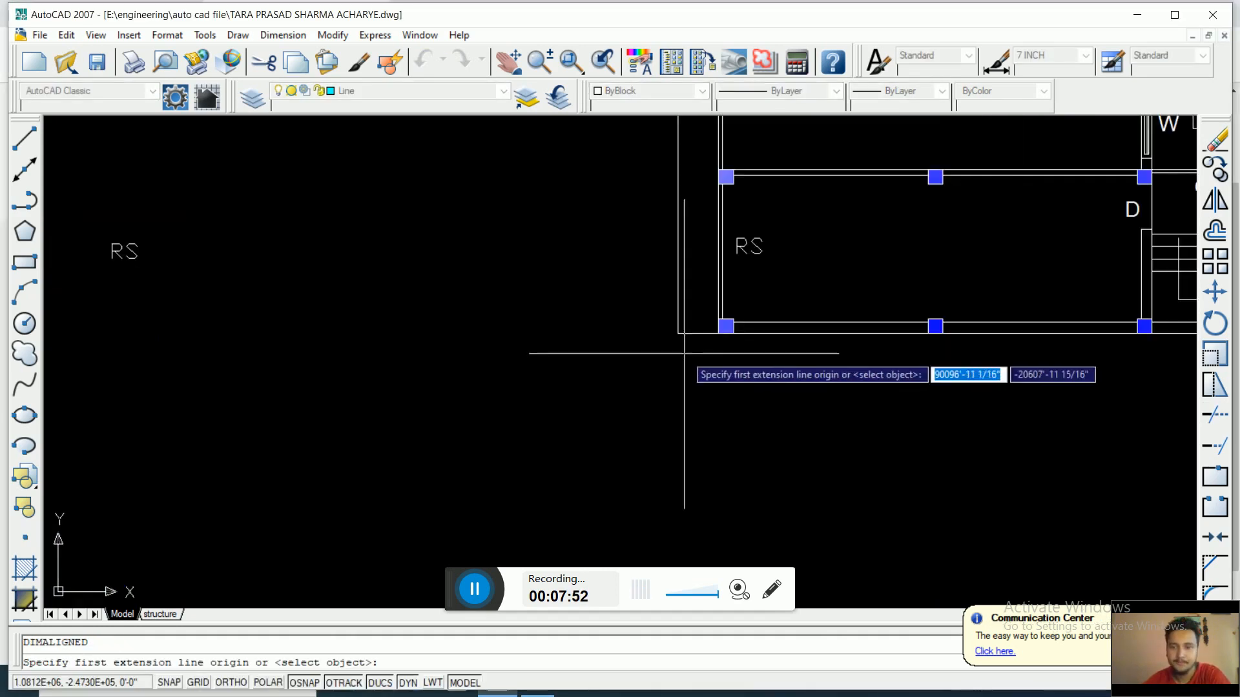
scroll(677, 326, up, 2)
click(677, 324)
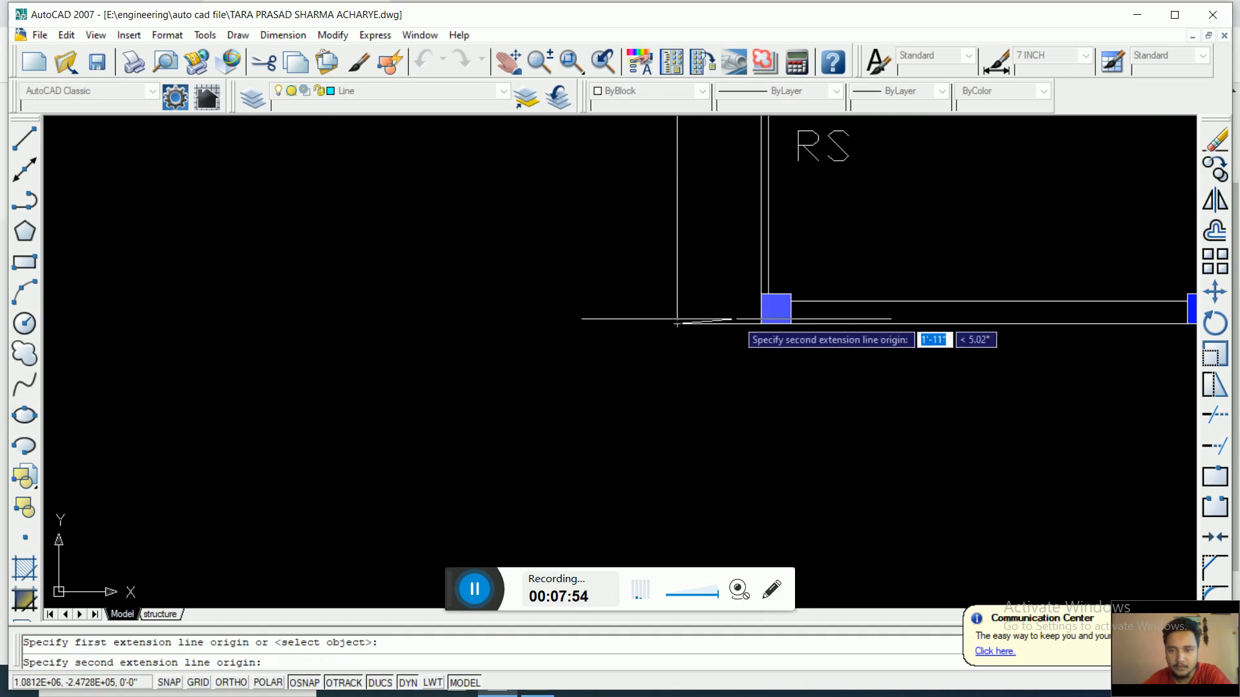
click(761, 324)
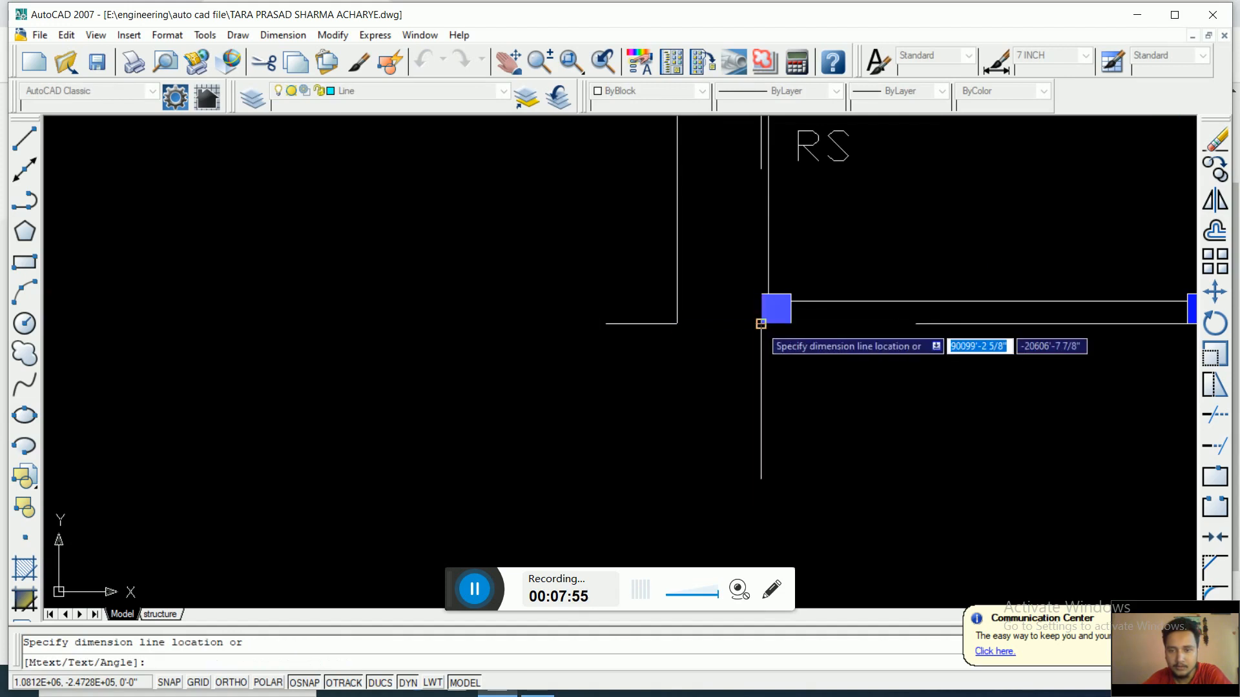
click(759, 385)
scroll(759, 386, down, 2)
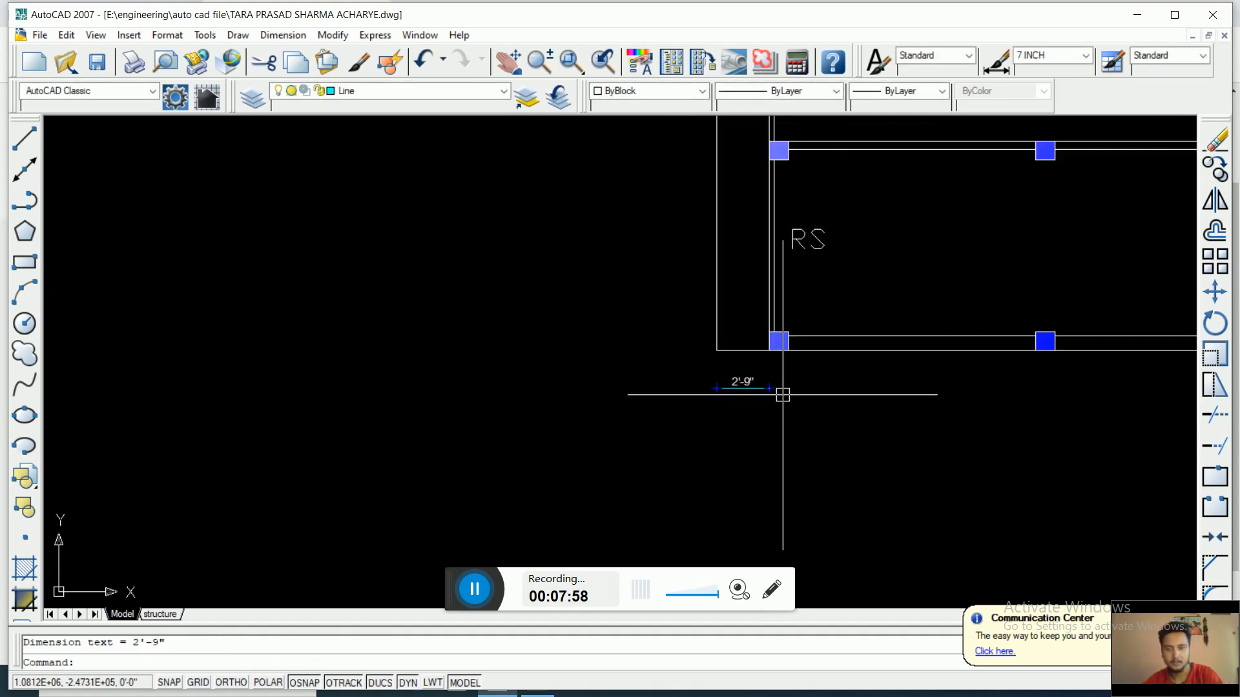
Step: Dimension the lower left column's width with an aligned dimension in line with the first one
key(Return)
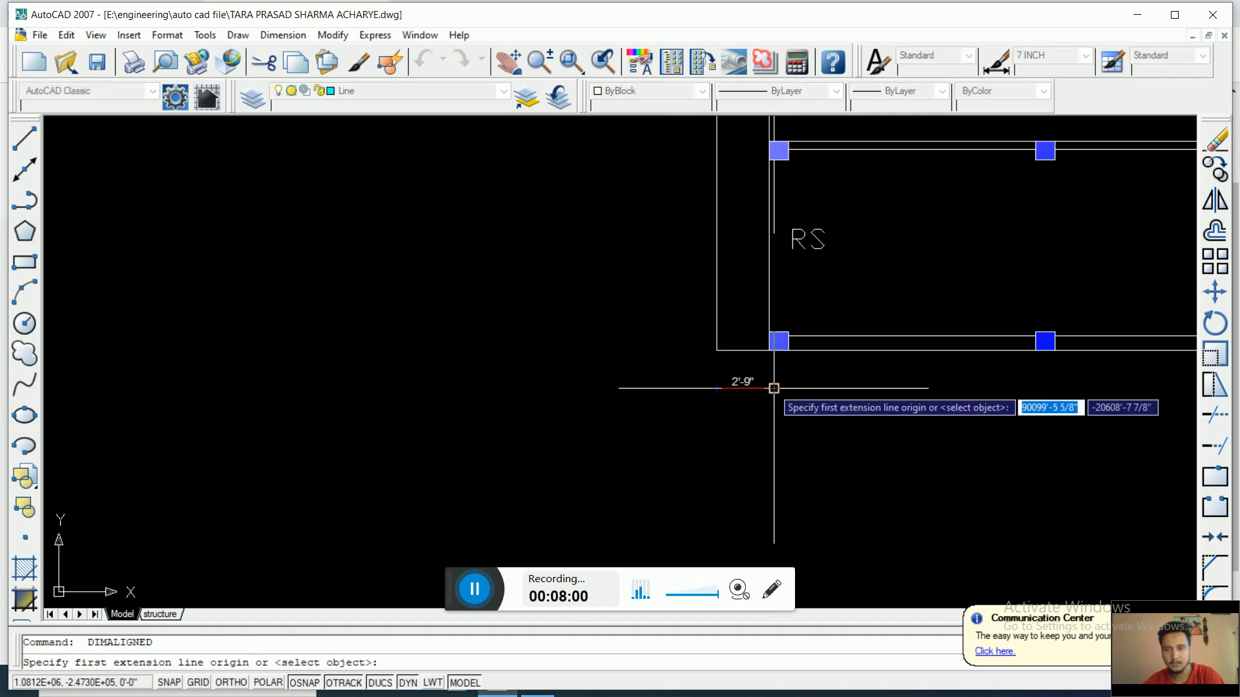
scroll(769, 361, up, 2)
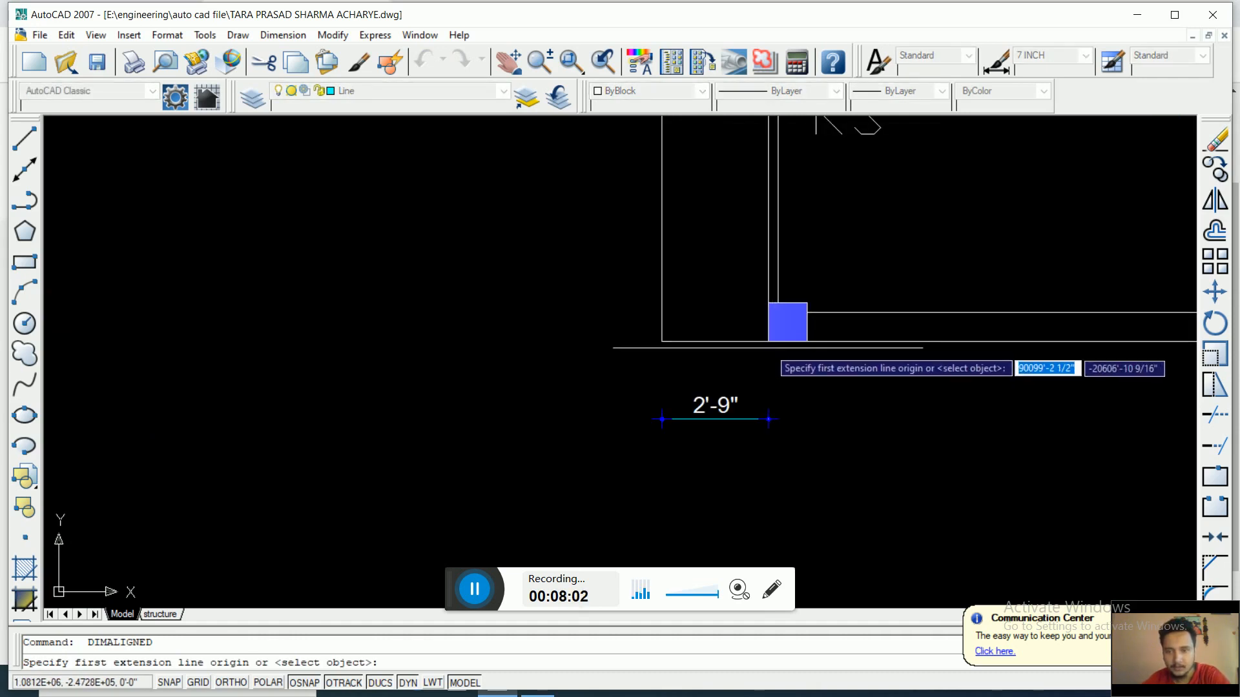
click(768, 342)
click(808, 341)
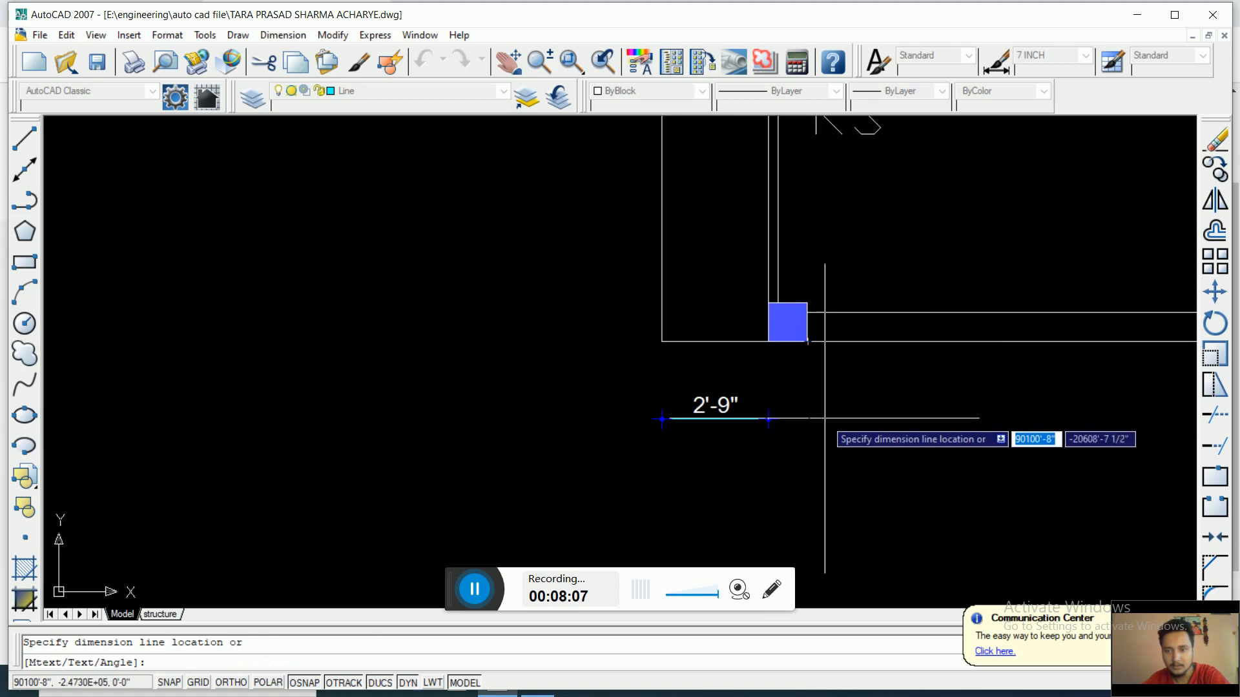
click(825, 419)
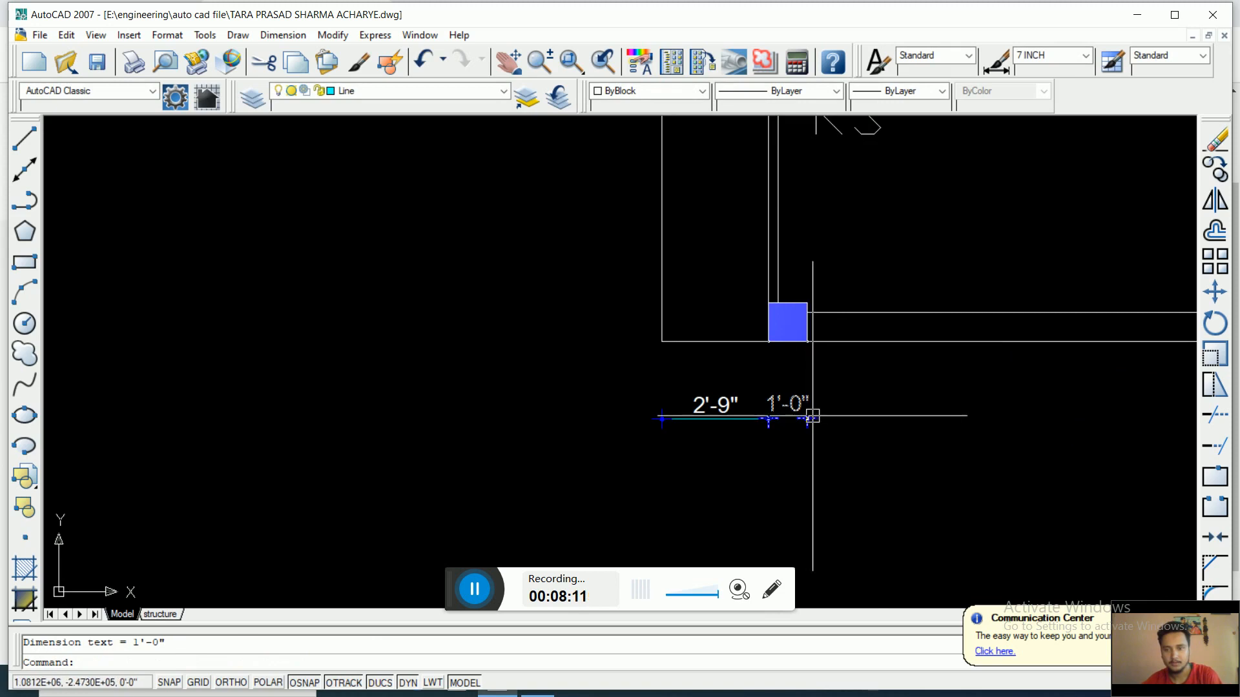
key(Return)
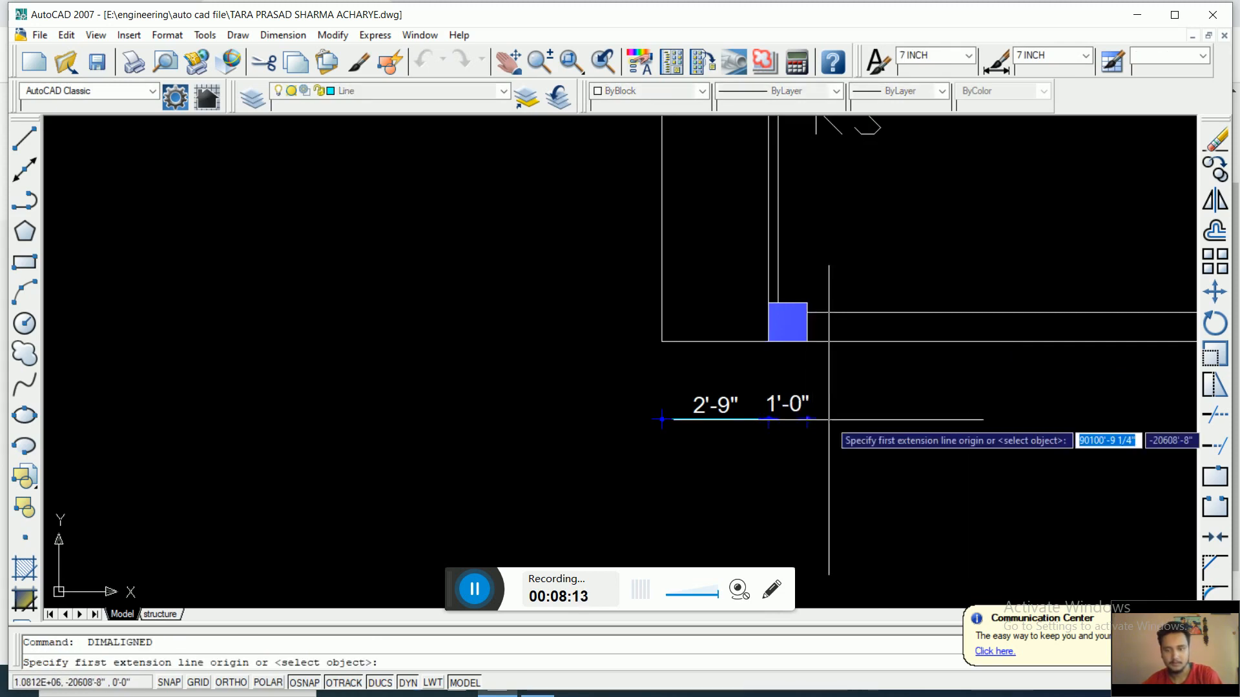
click(808, 419)
scroll(861, 442, down, 3)
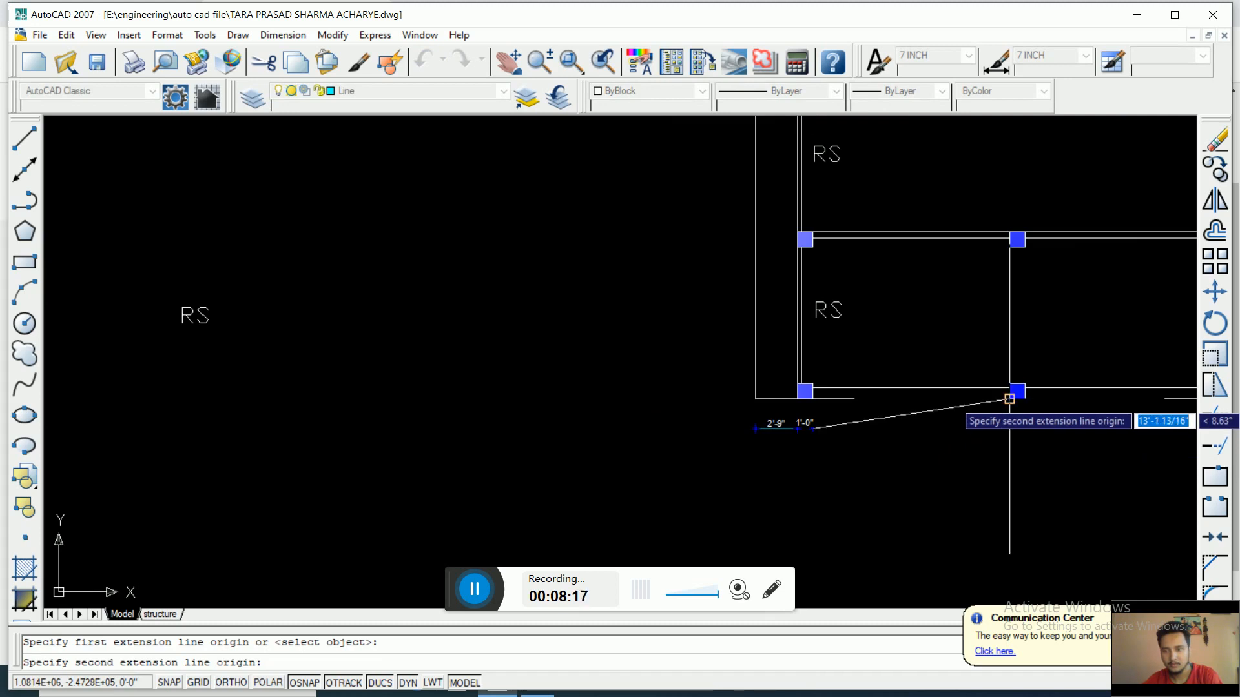
key(Escape)
click(475, 589)
click(589, 694)
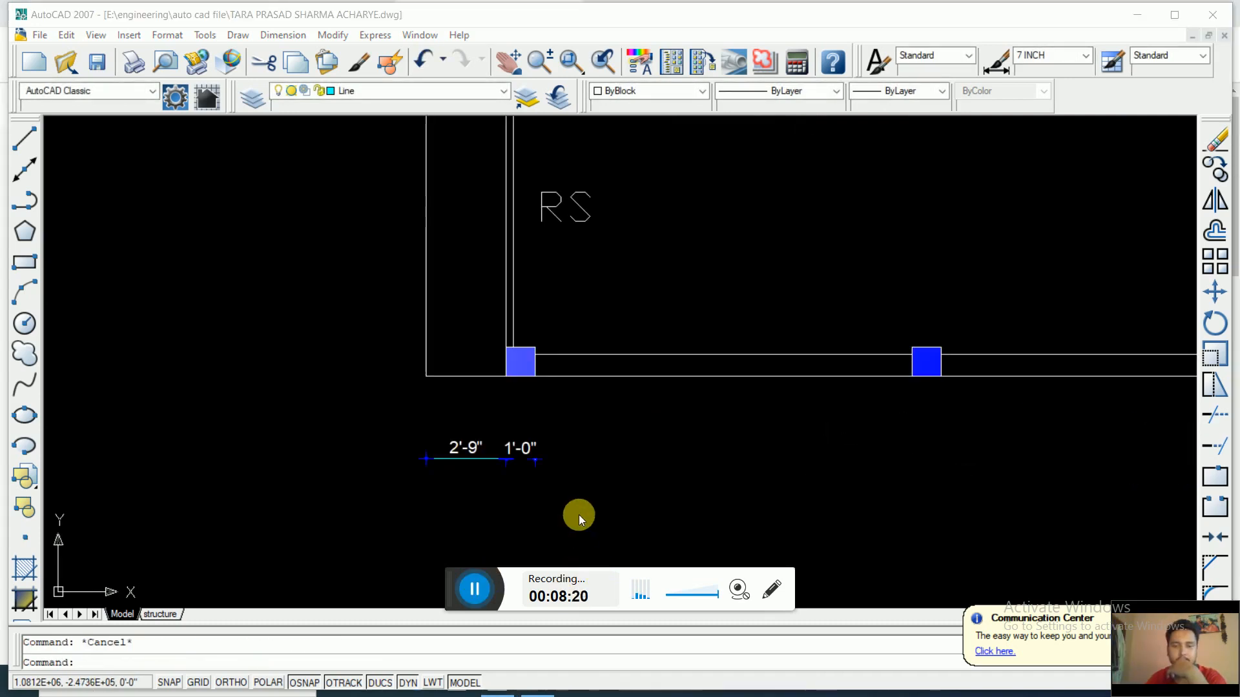
Step: Delete both aligned dimensions below the plan's lower left corner
click(561, 428)
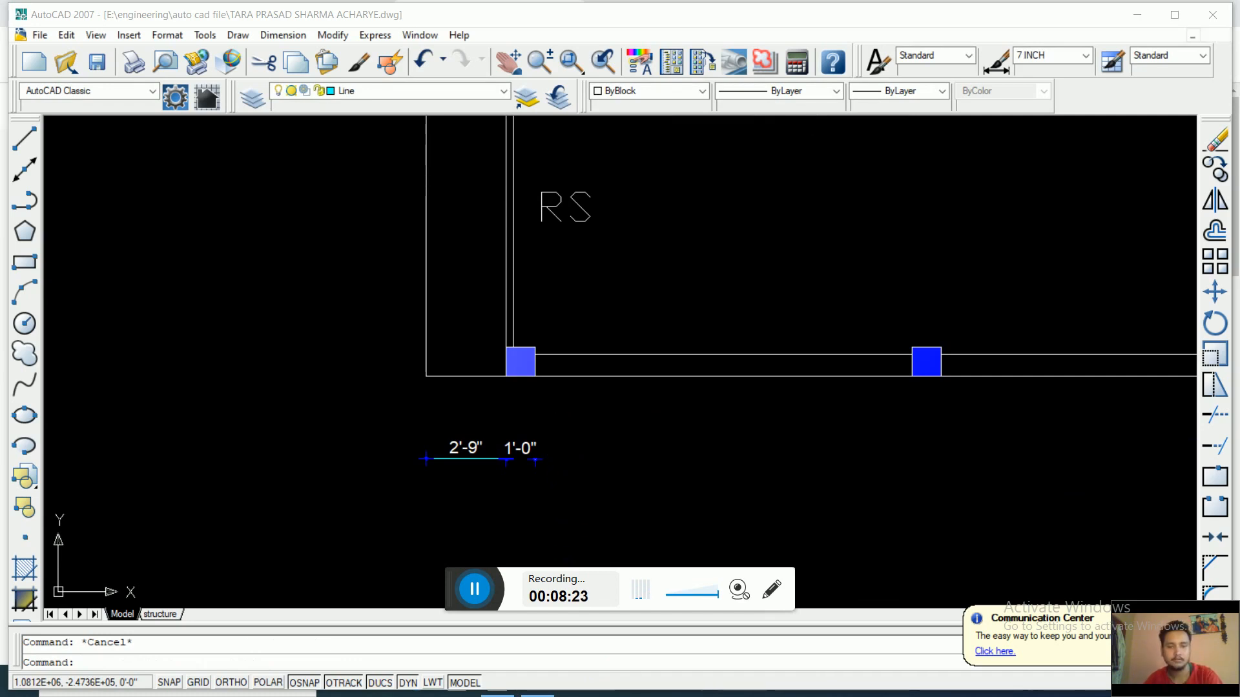
click(561, 429)
click(488, 473)
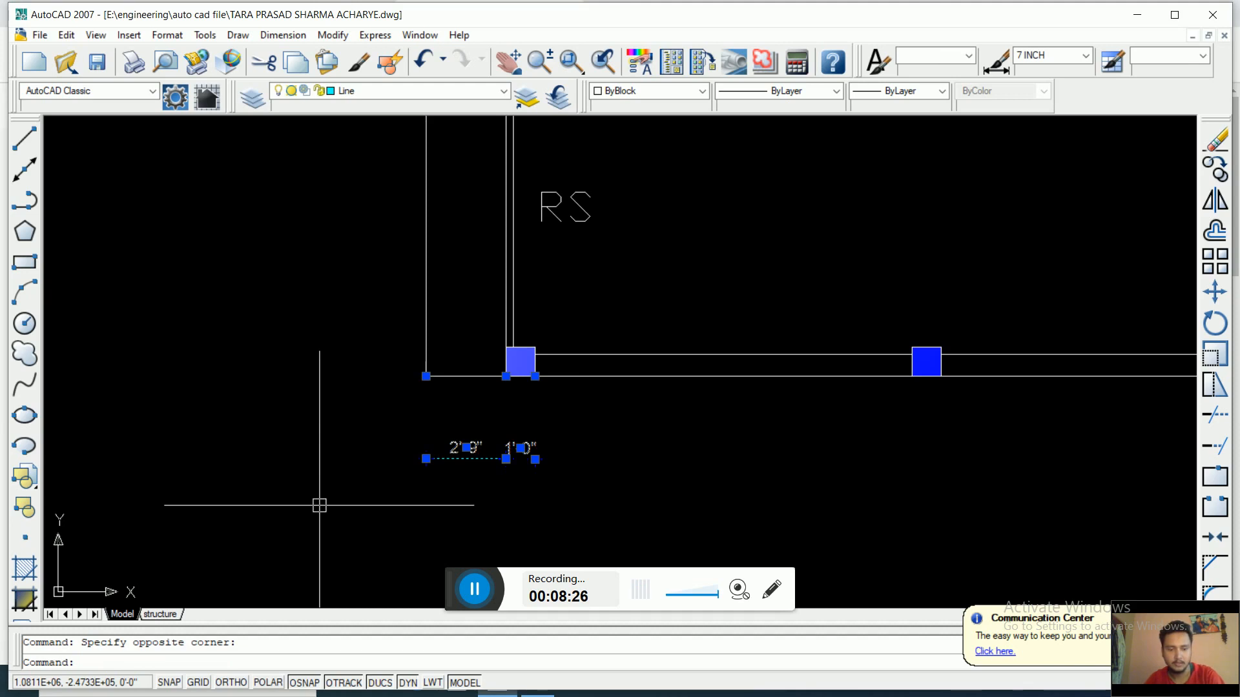
key(Delete)
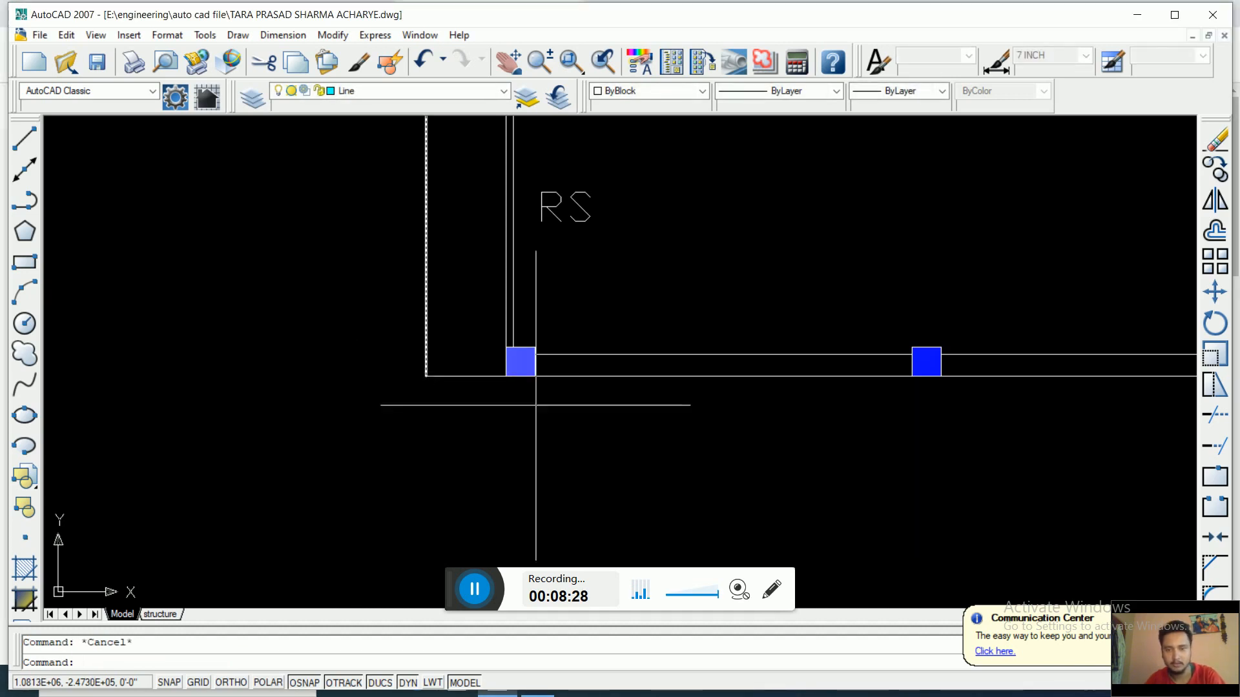
text(DIM)
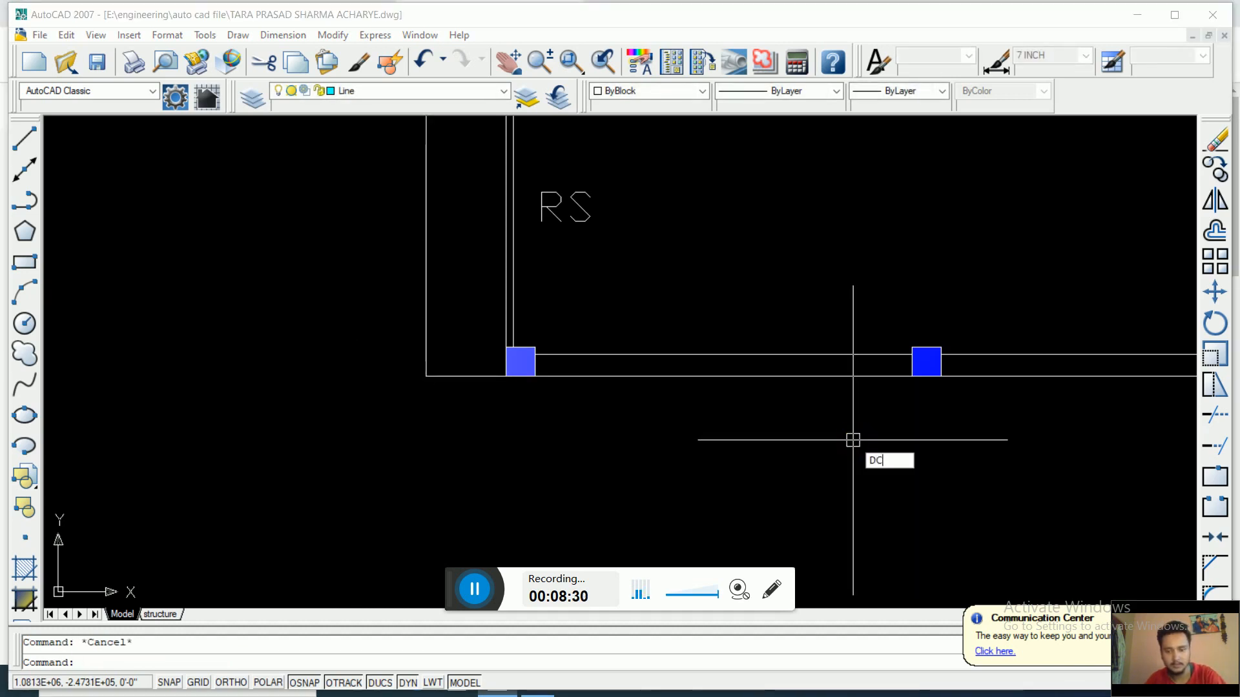
text(CO)
key(Return)
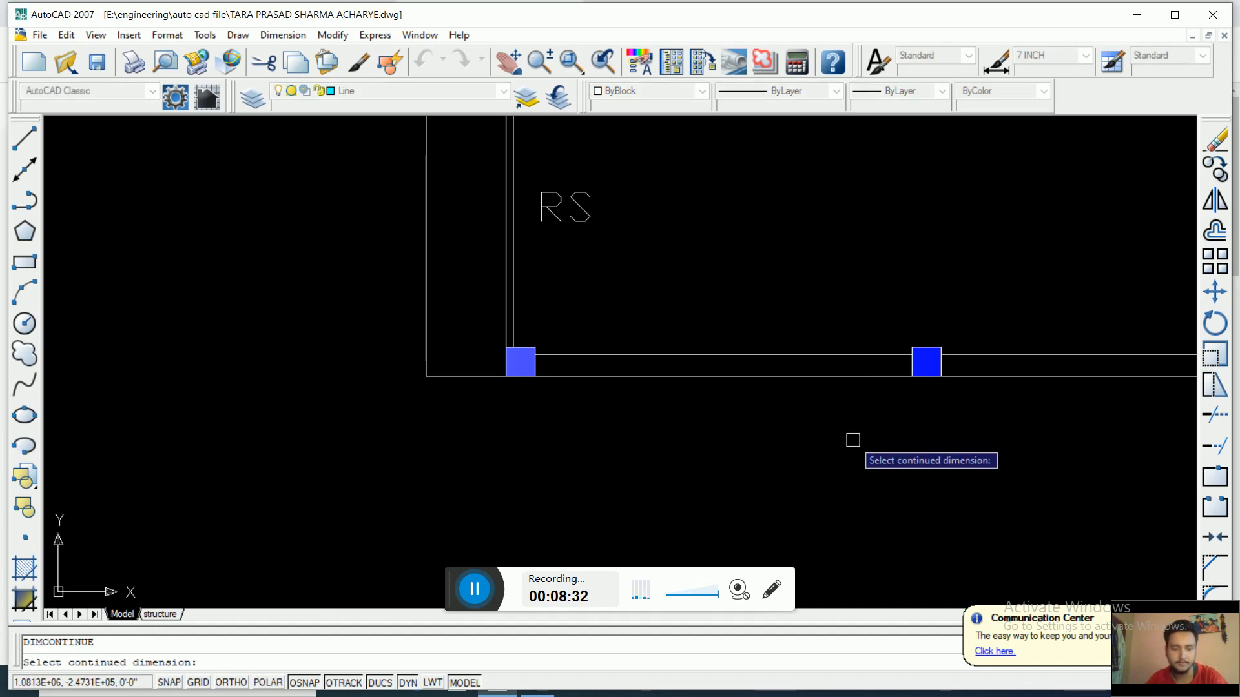
key(Escape)
text(DCO)
key(Return)
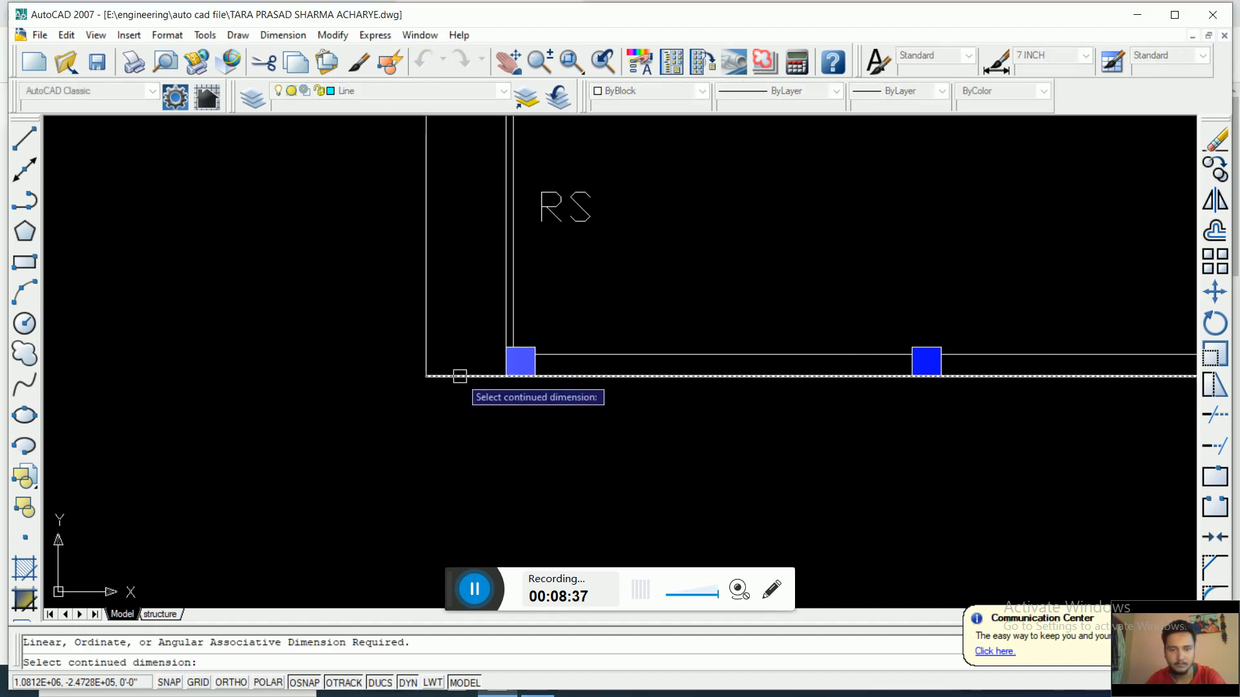
key(Escape)
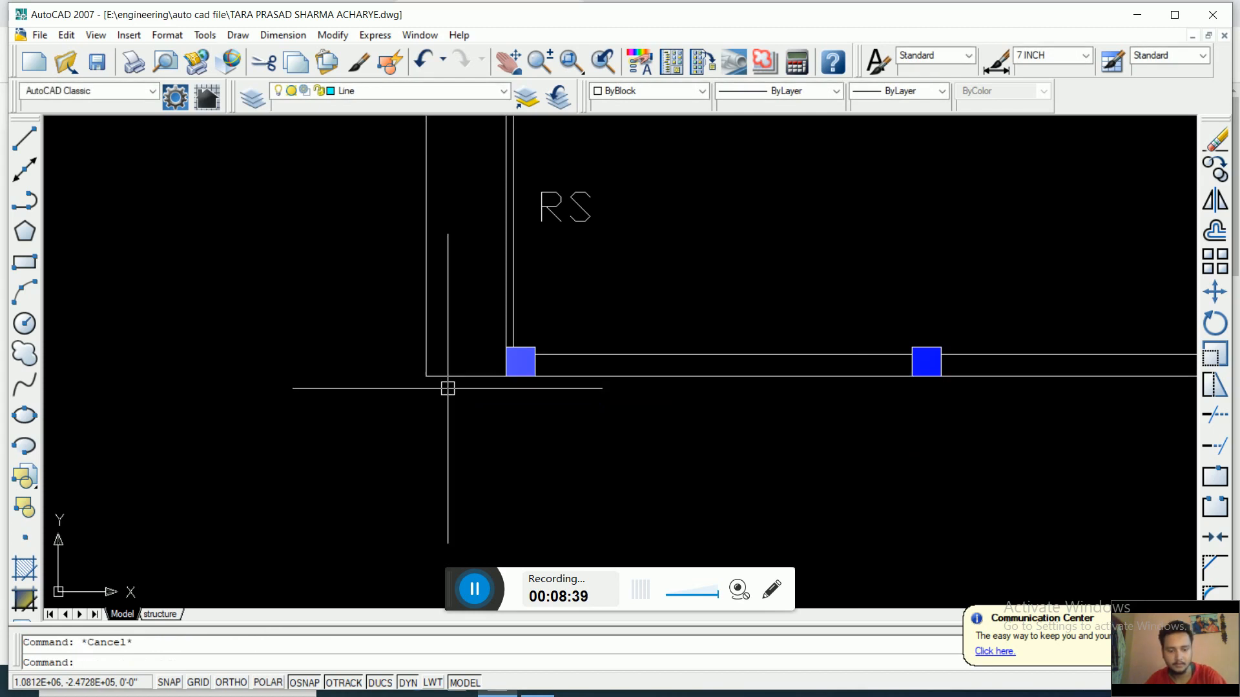
text(DCO)
key(Return)
click(436, 376)
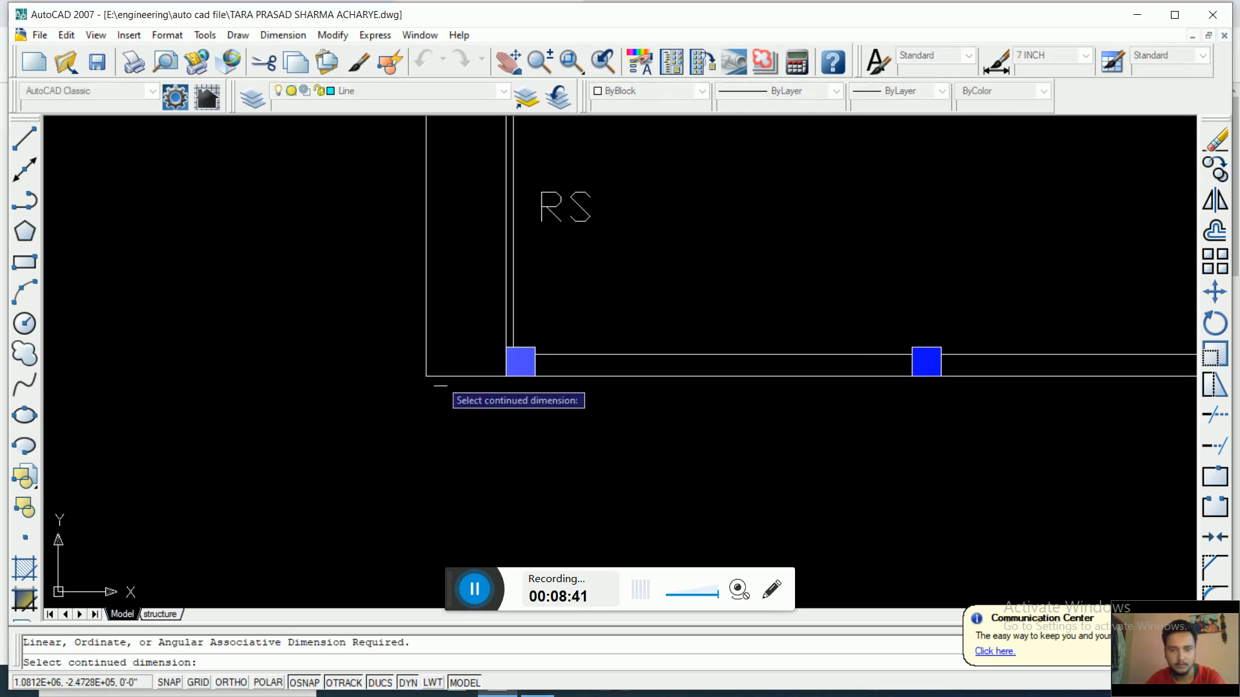
key(Escape)
key(Escape)
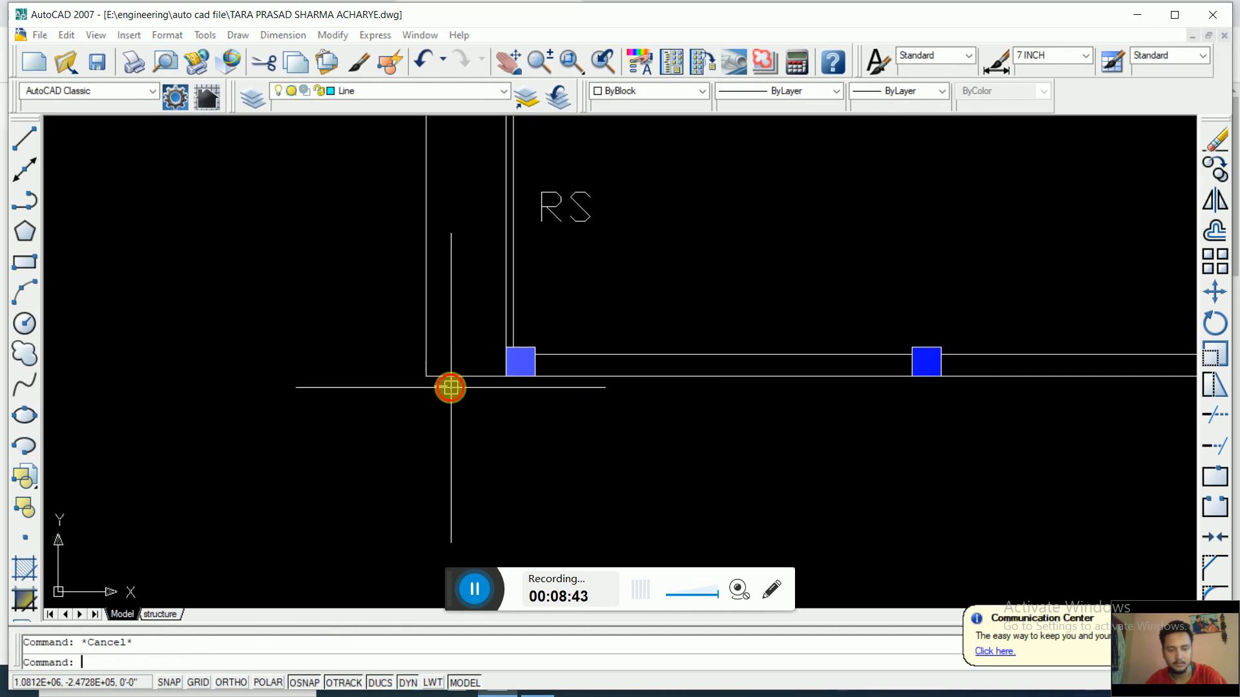
text(DAL)
key(Return)
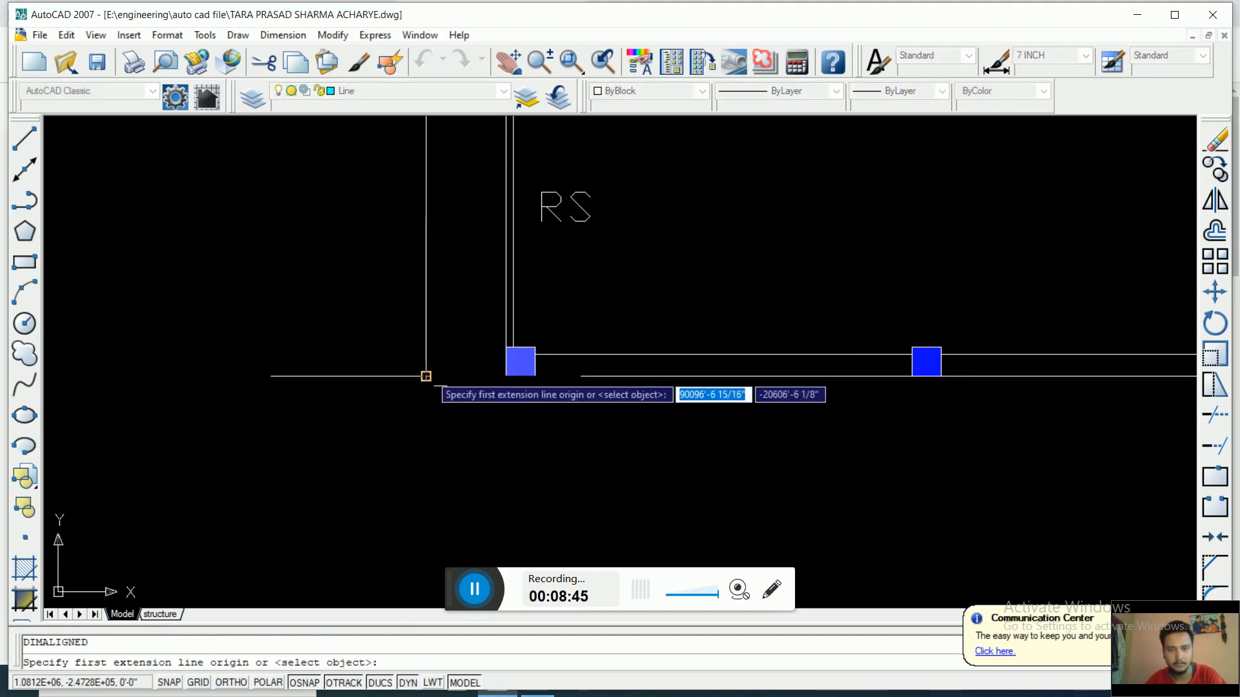
click(427, 375)
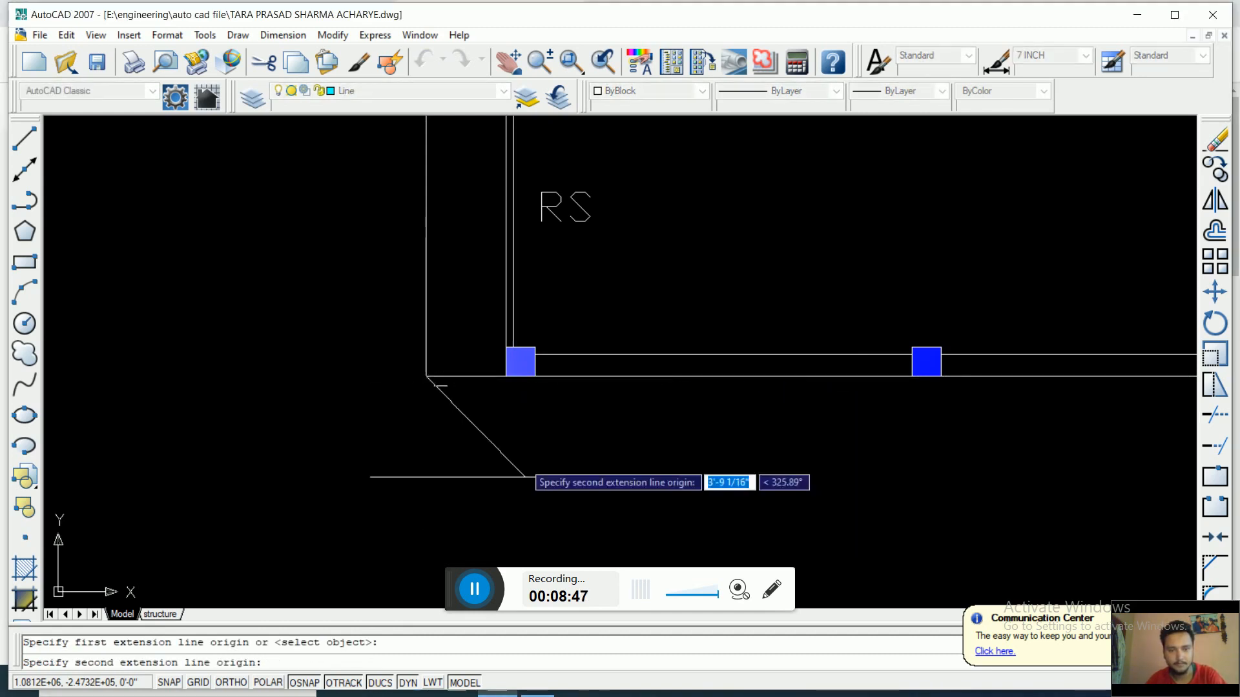
key(Escape)
scroll(453, 379, up, 2)
scroll(474, 542, down, 2)
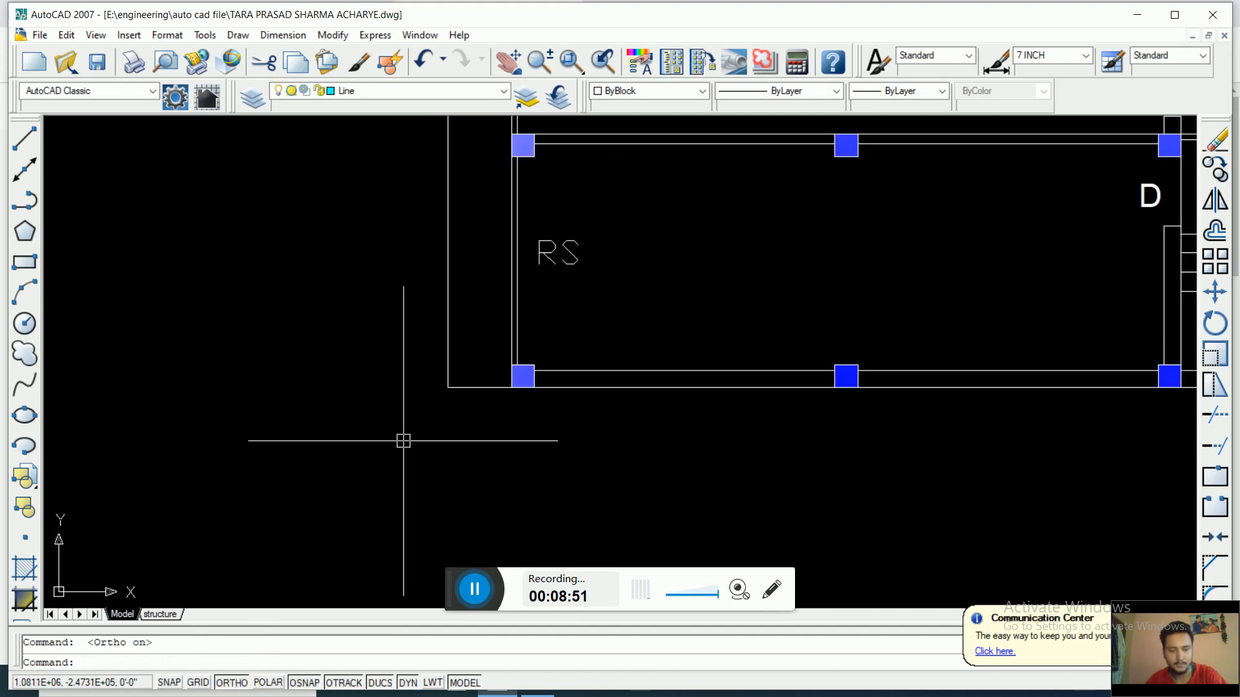
text(D)
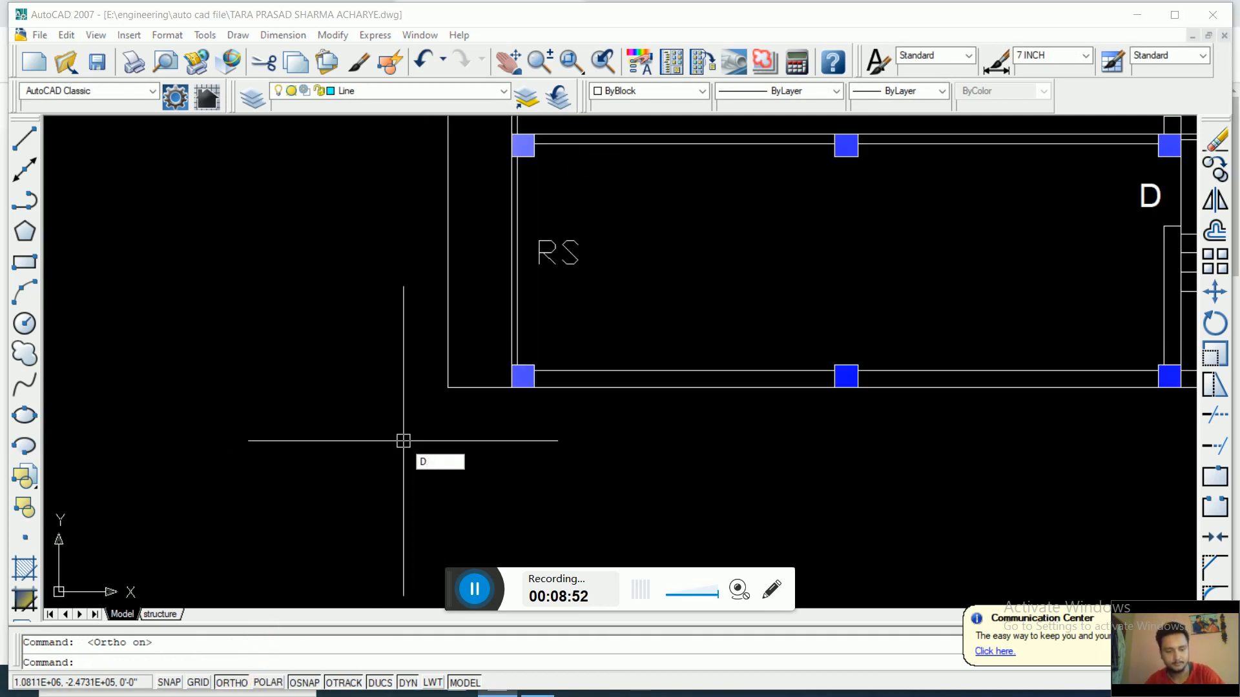
text(CL)
key(Return)
click(447, 387)
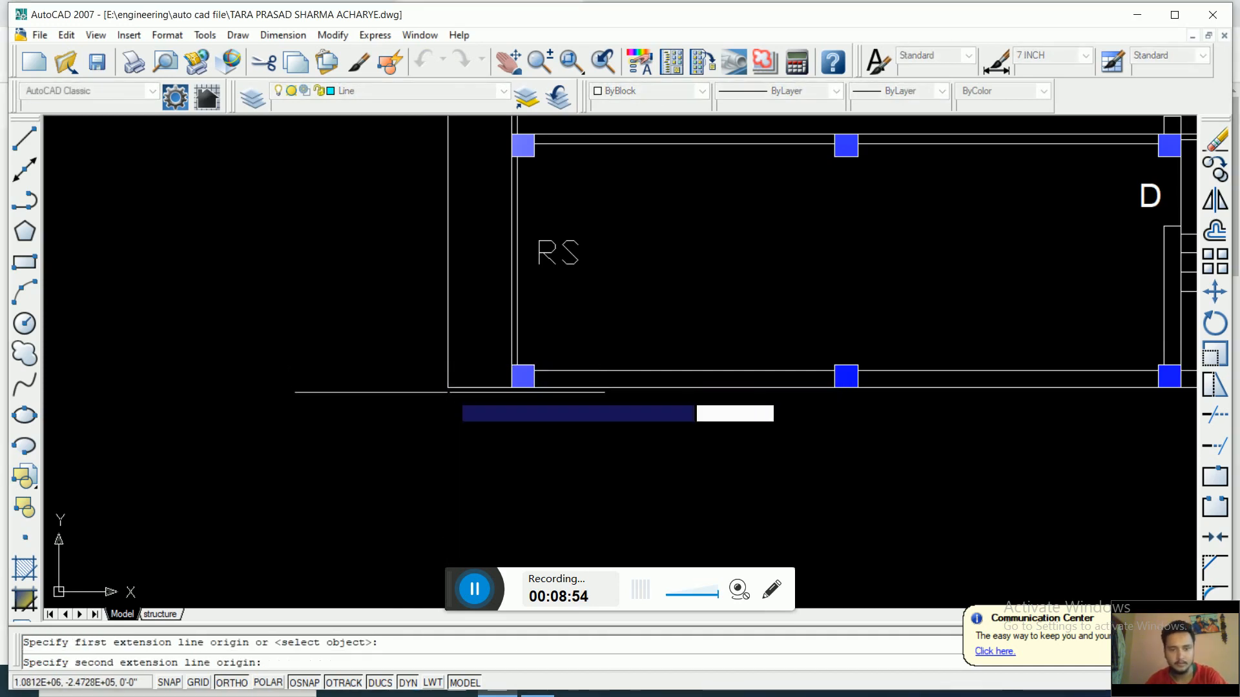
key(Escape)
key(Escape)
text(DAL)
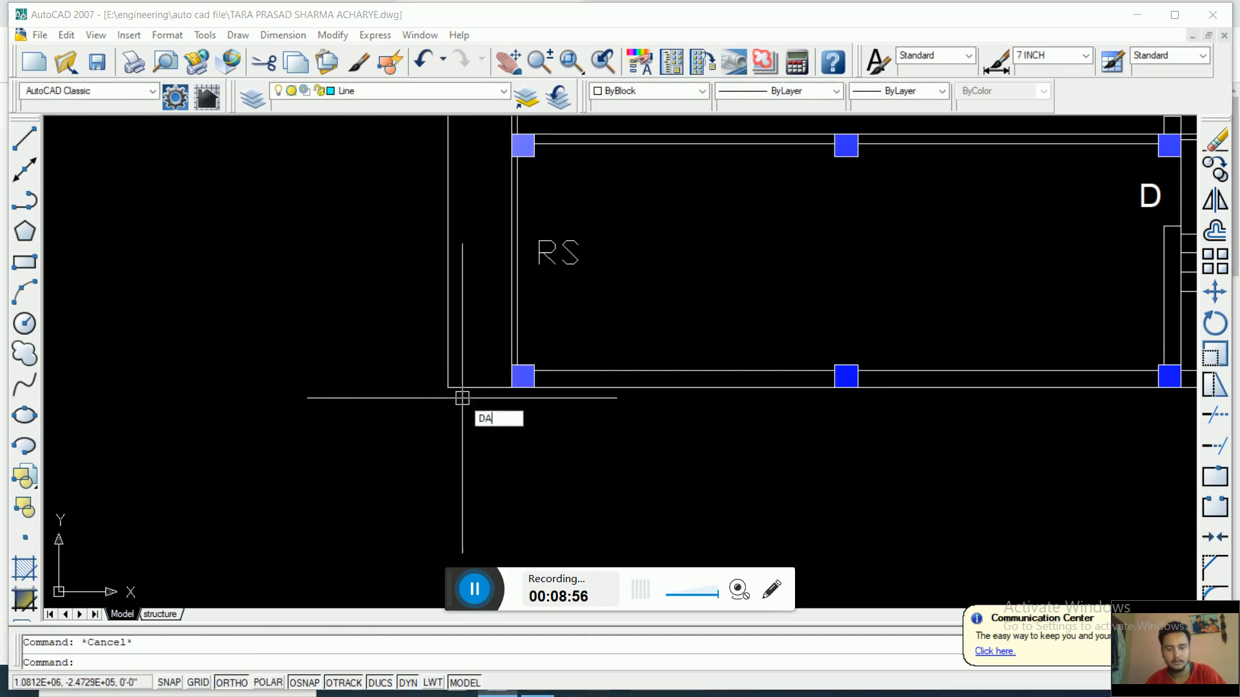
key(Return)
click(448, 387)
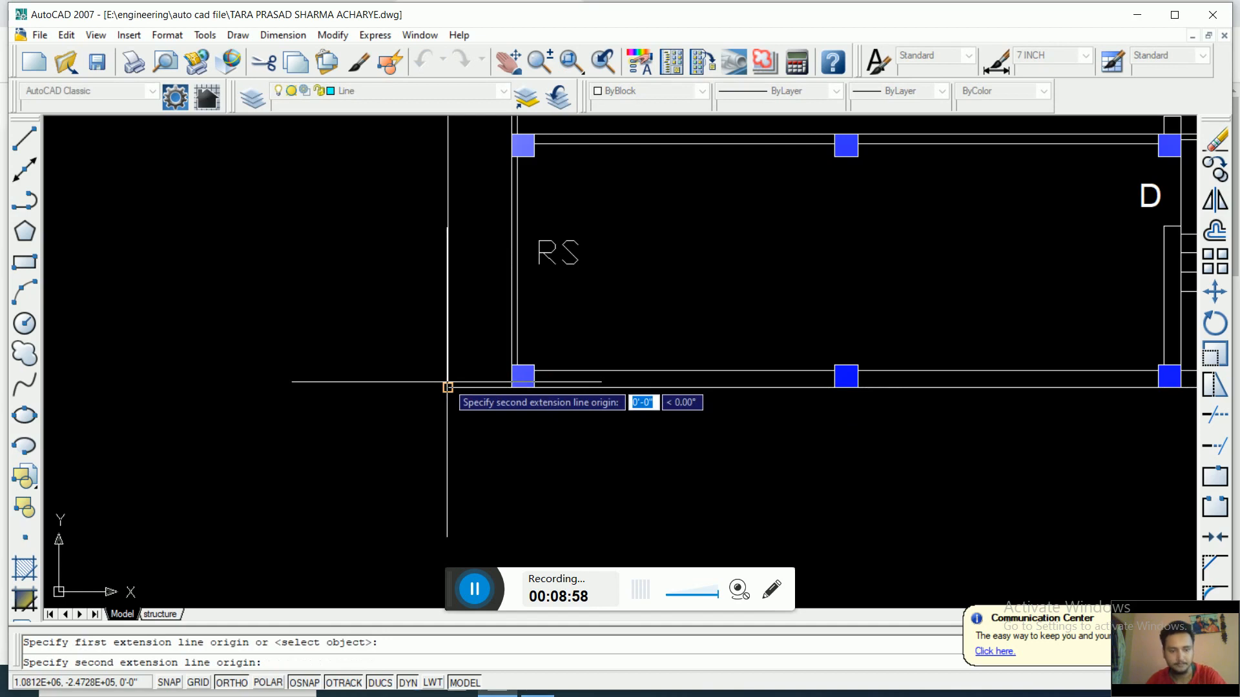
key(Escape)
Step: Add an aligned dimension below the plan from the outer boundary's lower left corner to the corner column's left edge
text(DIMA)
text(L)
key(Return)
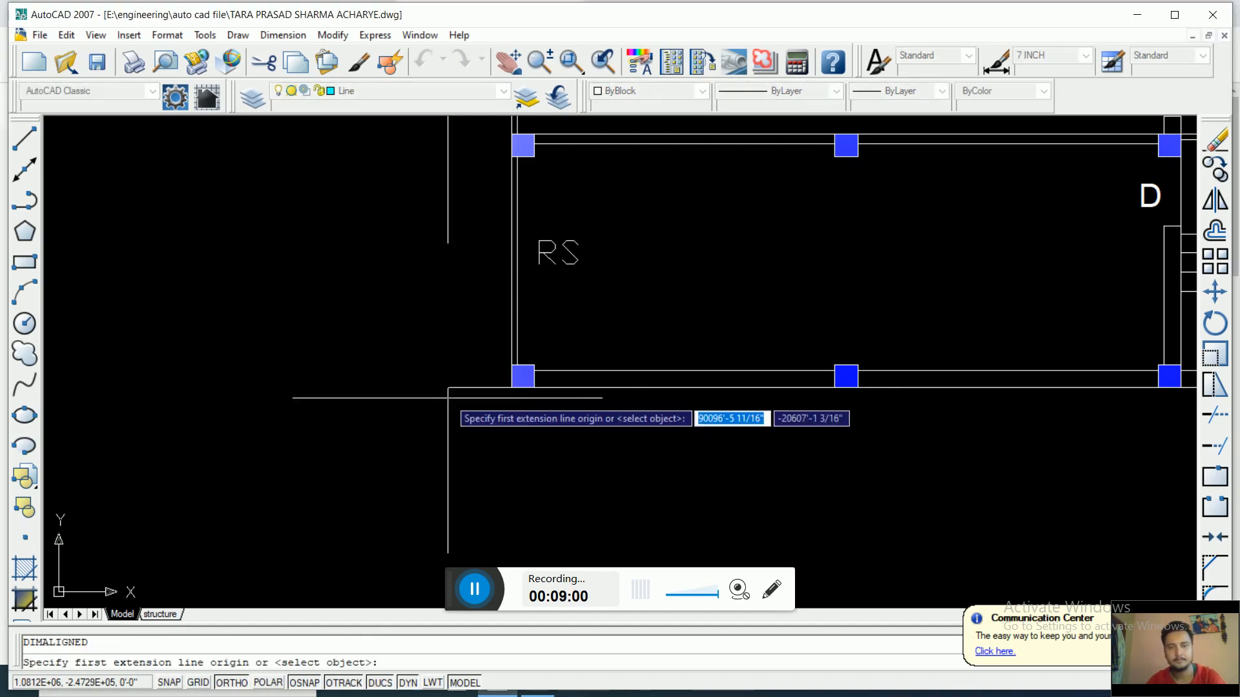
scroll(445, 383, up, 6)
click(444, 384)
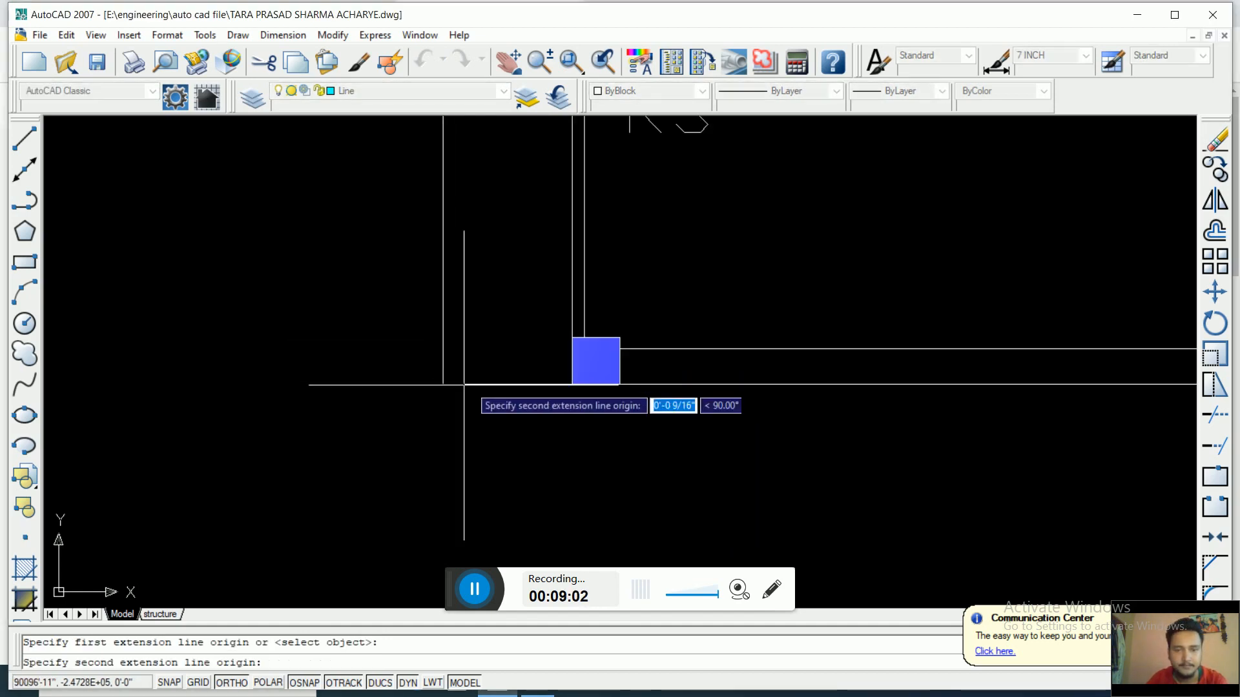
click(573, 383)
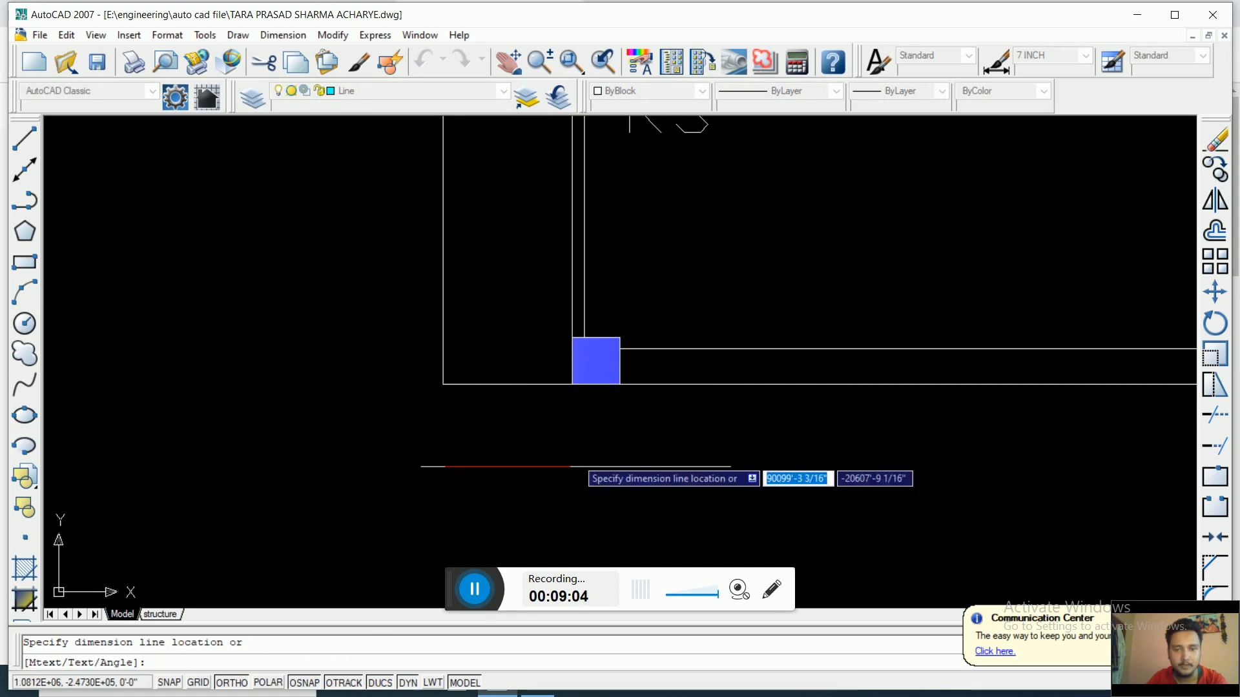
click(572, 456)
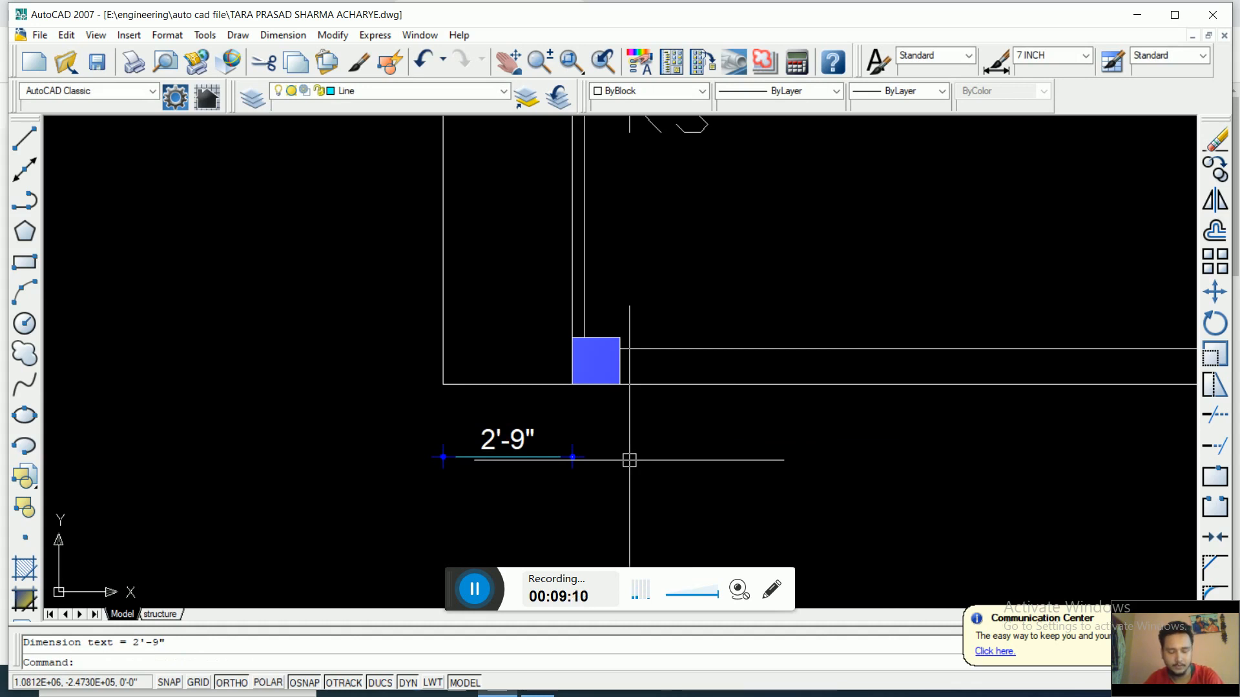
Step: Continue the dimension chain across the lower left column, the first bay and the second column of the bottom wall
text(DIMC)
text(O)
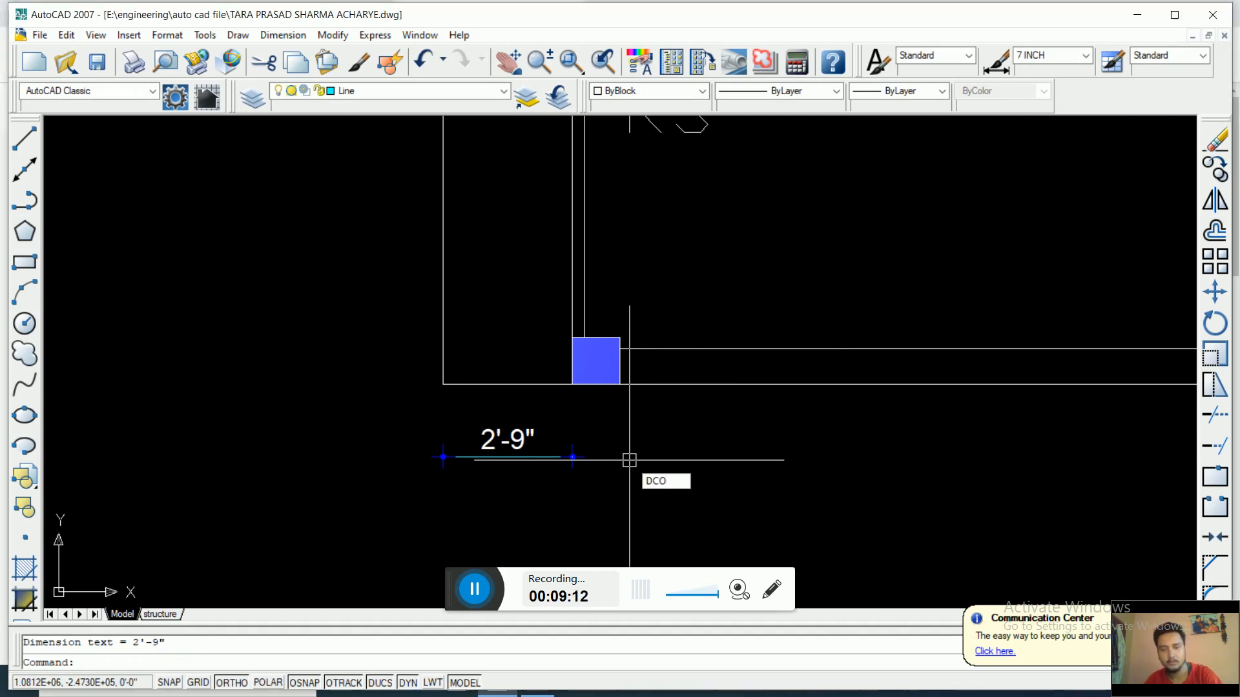
key(Return)
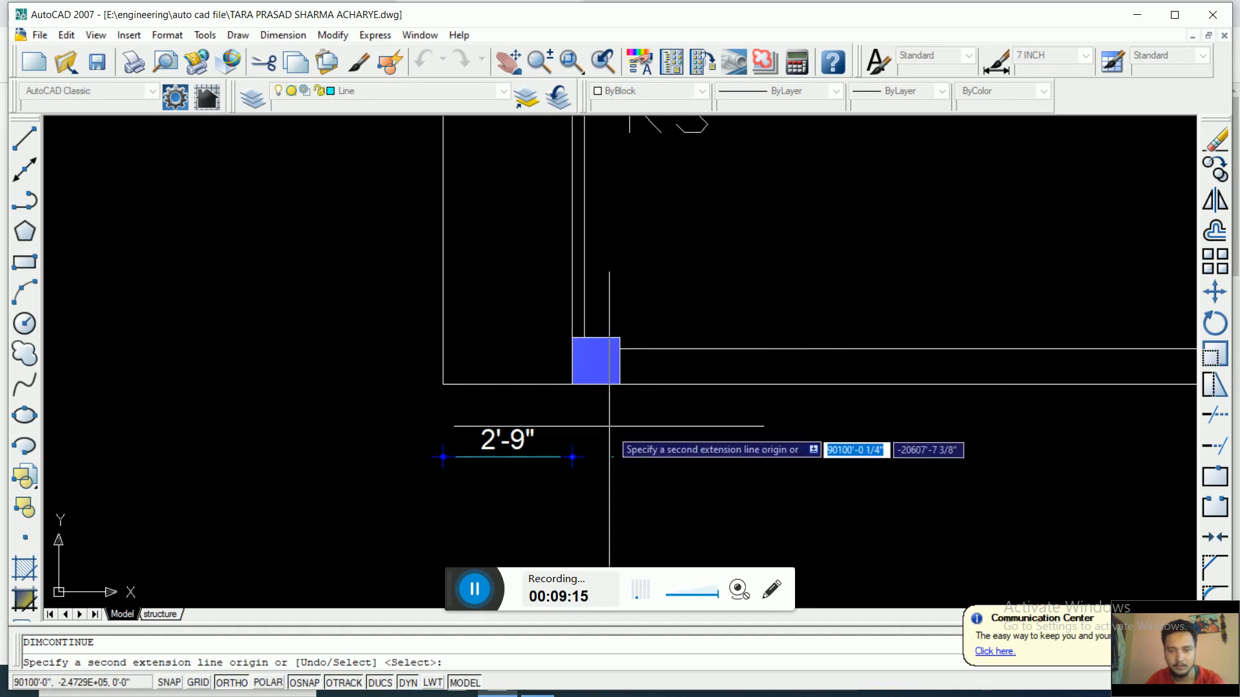
click(620, 384)
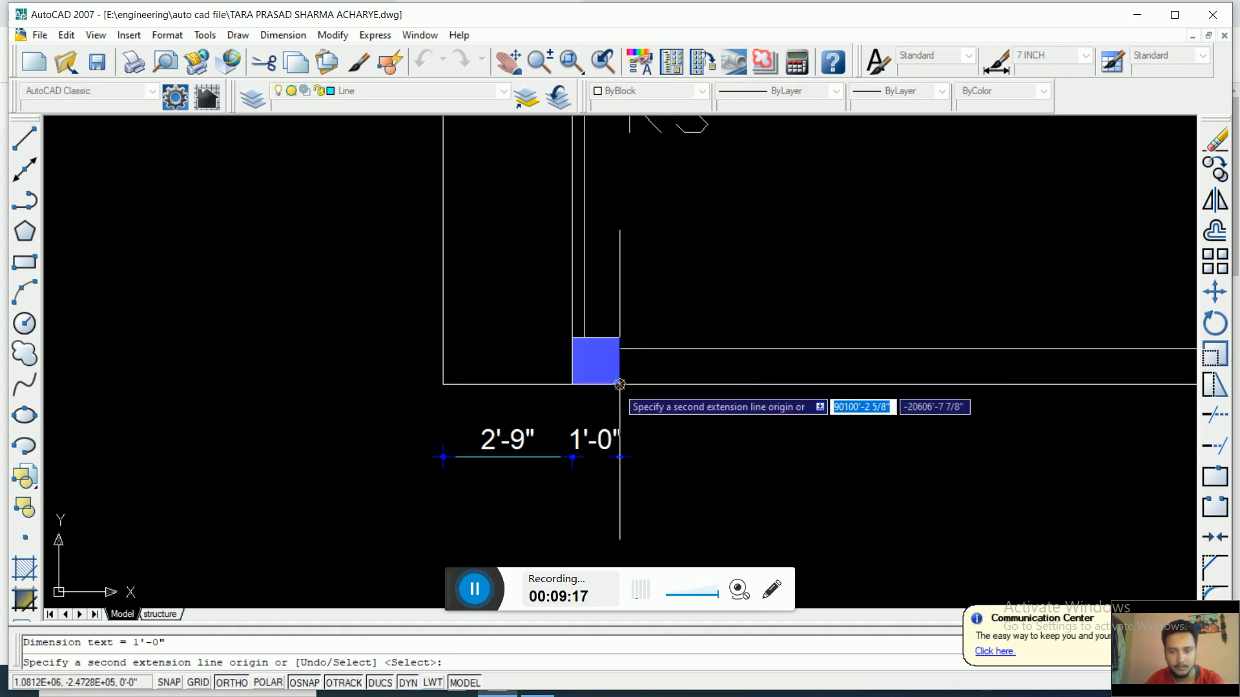
scroll(622, 409, down, 2)
middle_drag(898, 431, 660, 416)
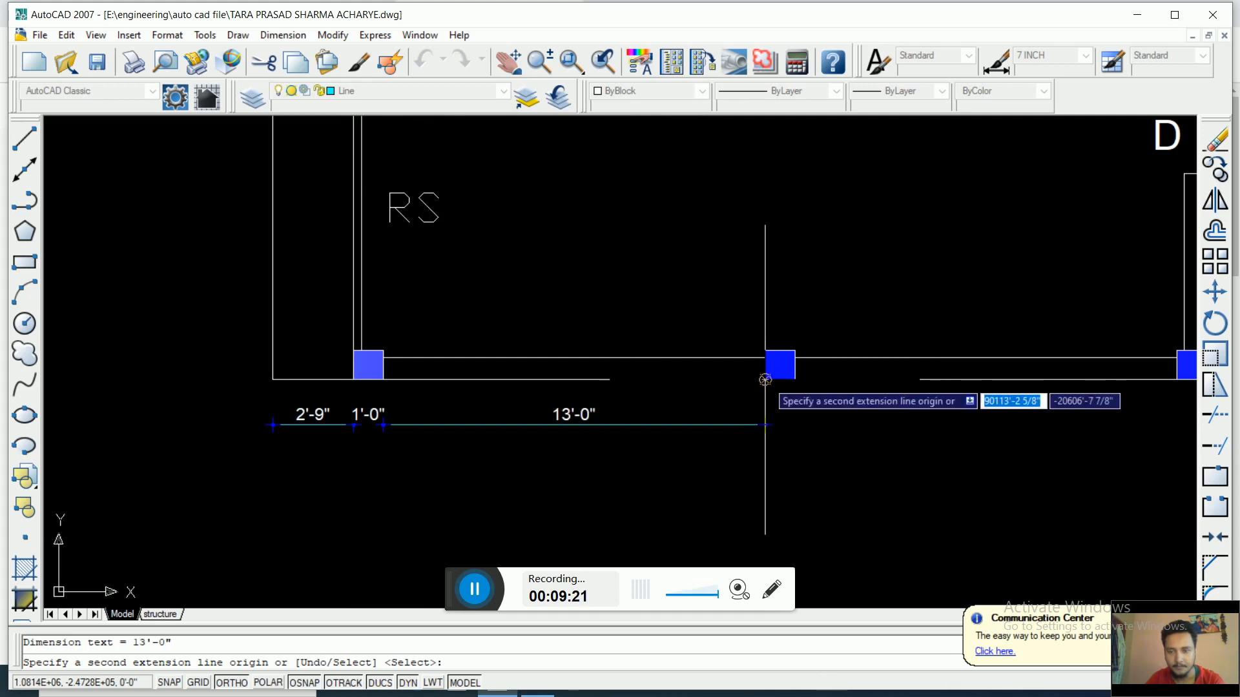
click(765, 380)
Step: Extend the continued dimensions over the second bay, the third column, the staircase bay and the lower right column, ending the chain there
scroll(800, 403, down, 2)
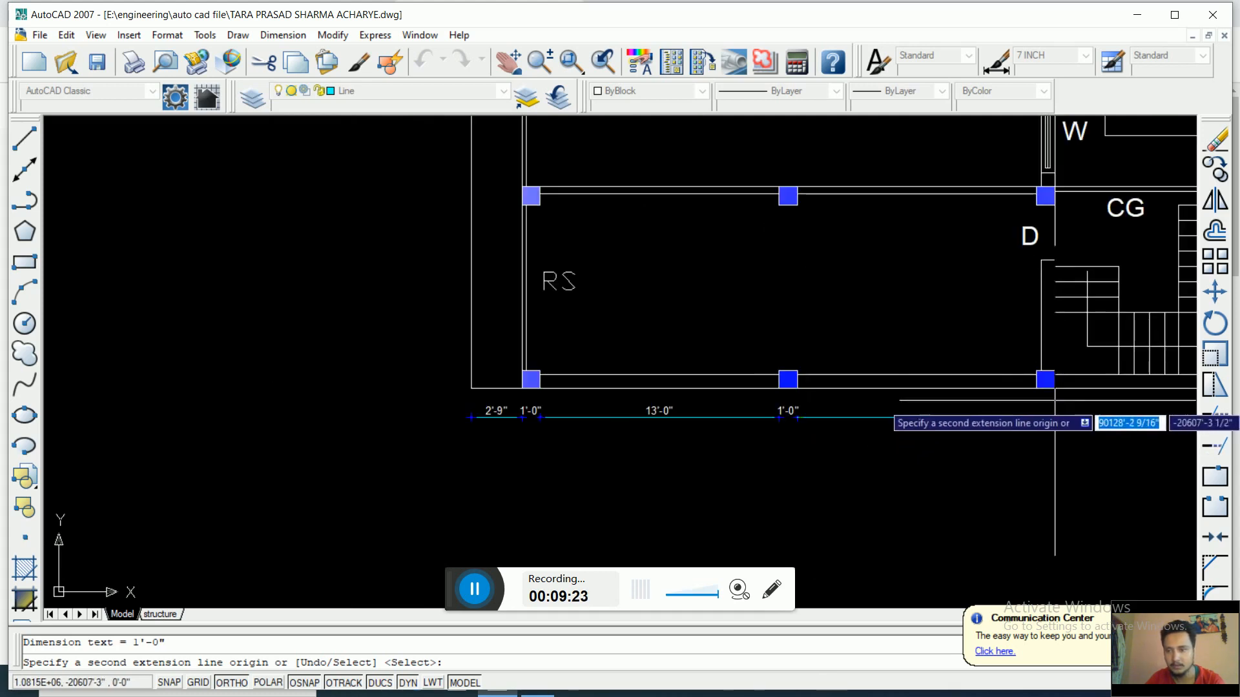
mouse_move(871, 398)
middle_down()
mouse_move(856, 431)
mouse_move(536, 414)
middle_up()
scroll(672, 358, up, 3)
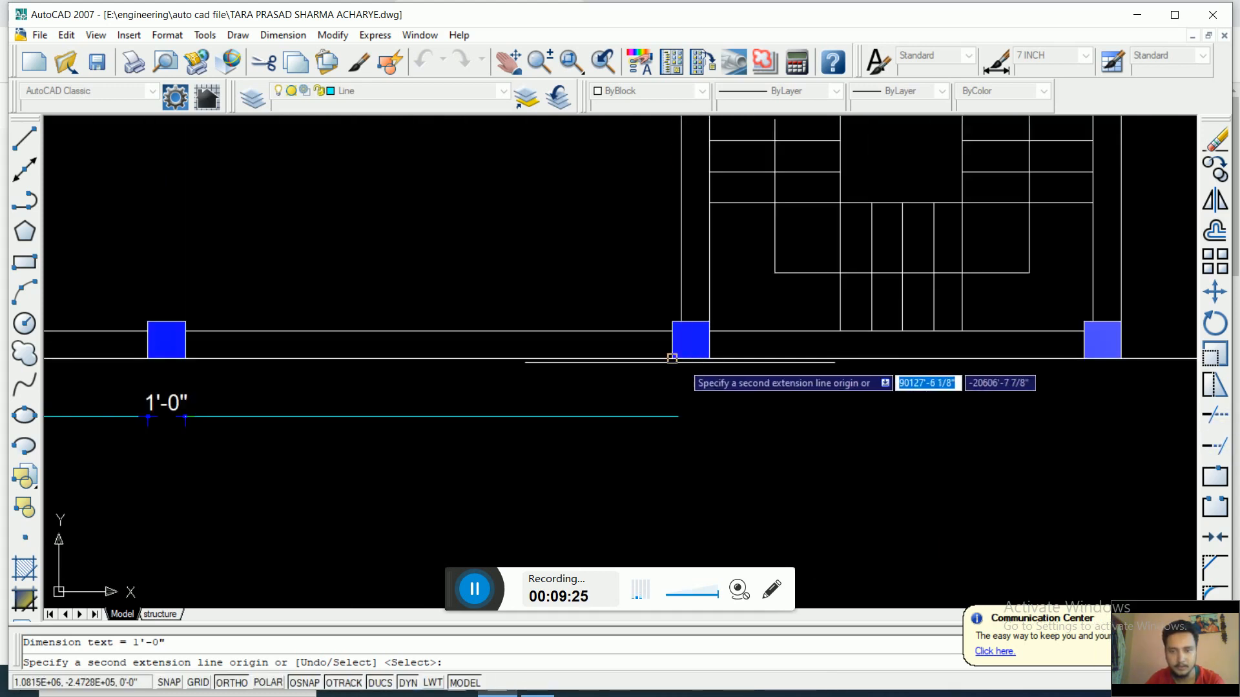
click(672, 359)
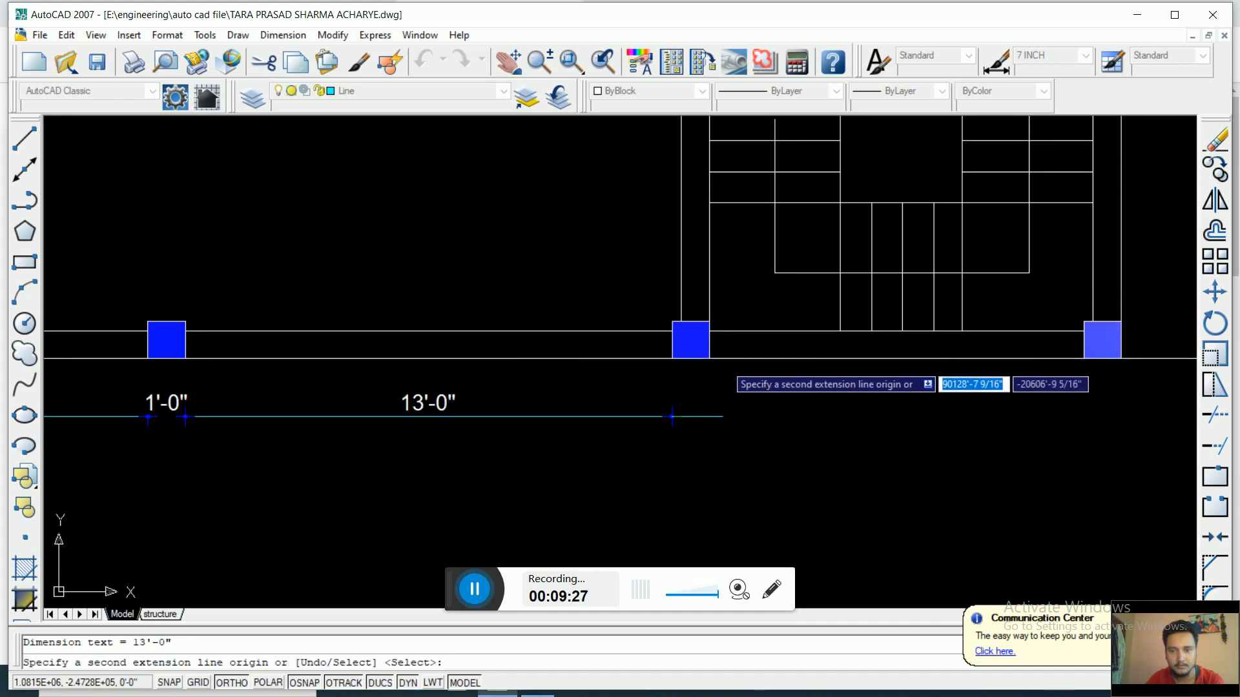
click(709, 359)
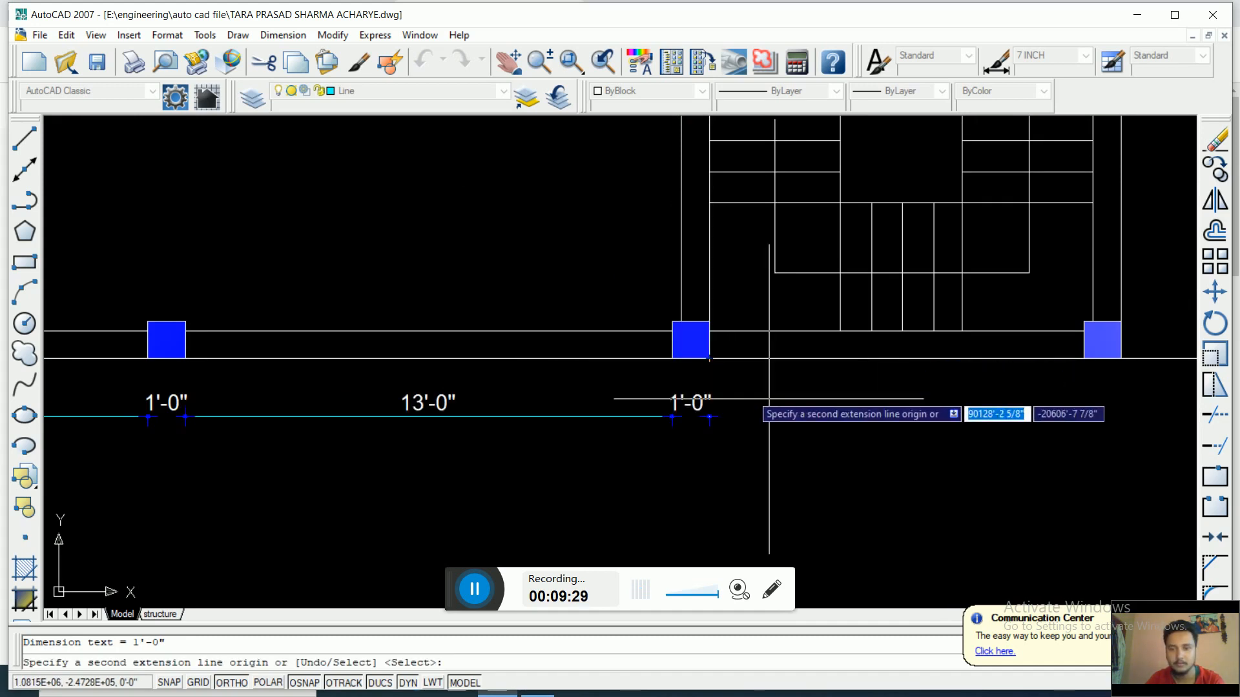
click(1083, 359)
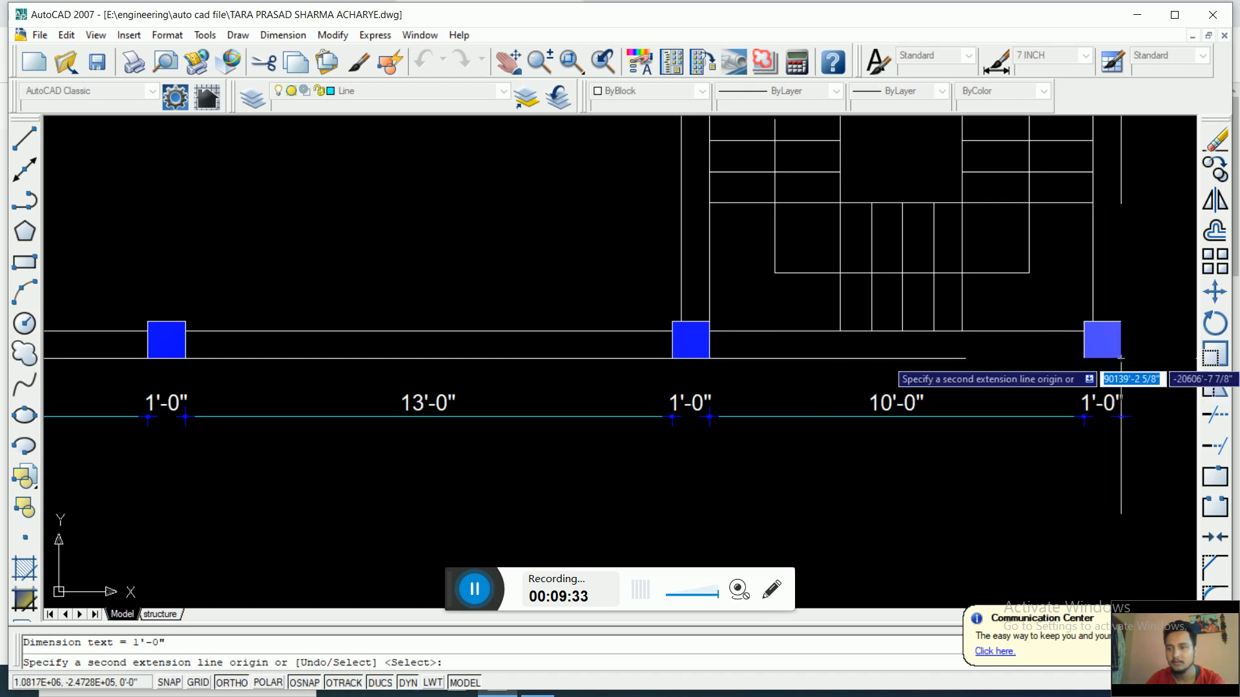
scroll(1046, 445, down, 2)
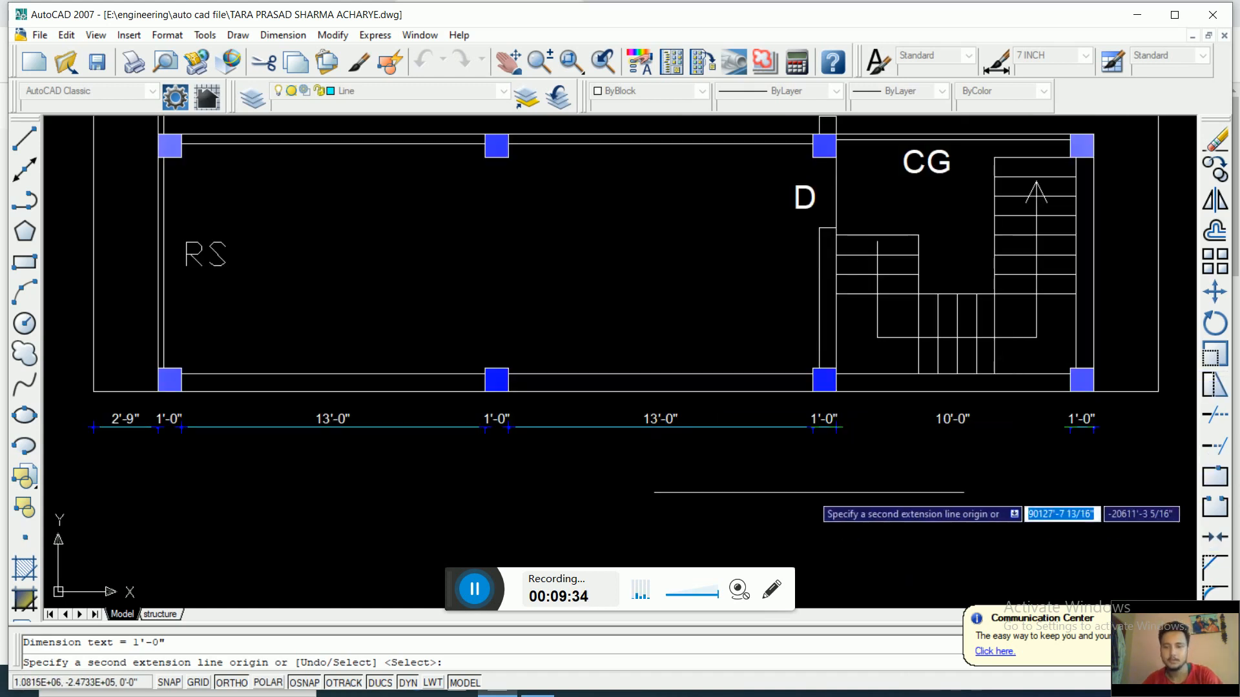
key(Escape)
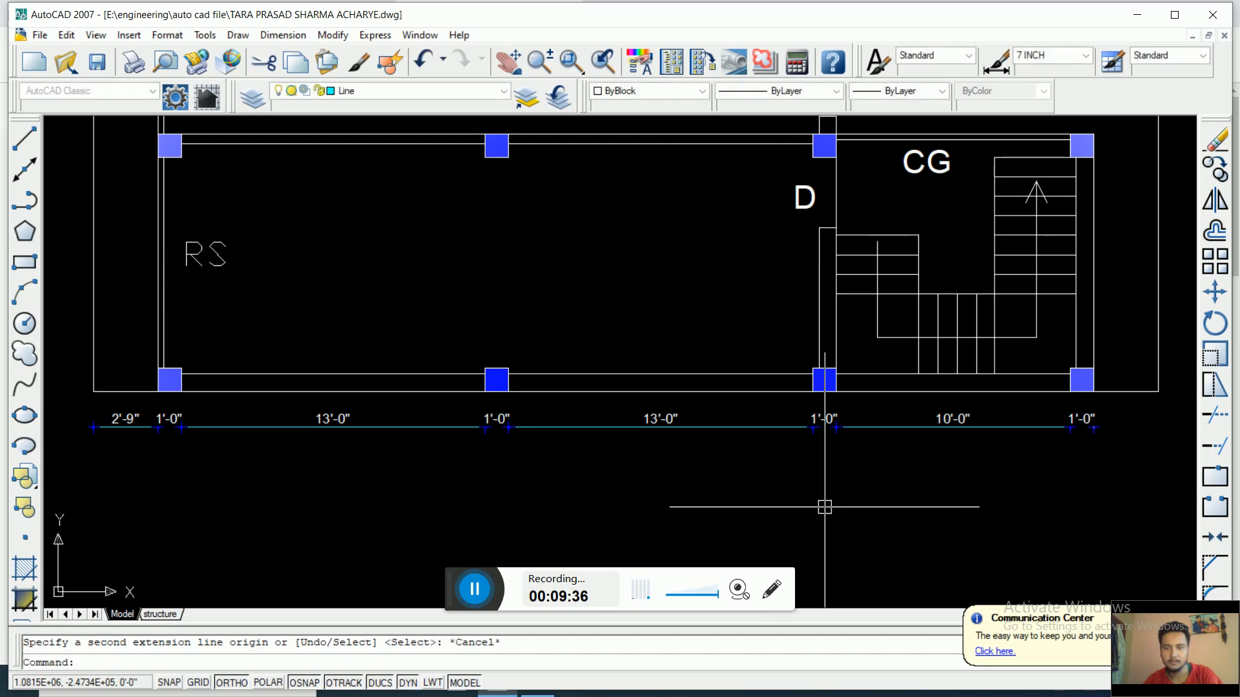
middle_drag(820, 521, 809, 438)
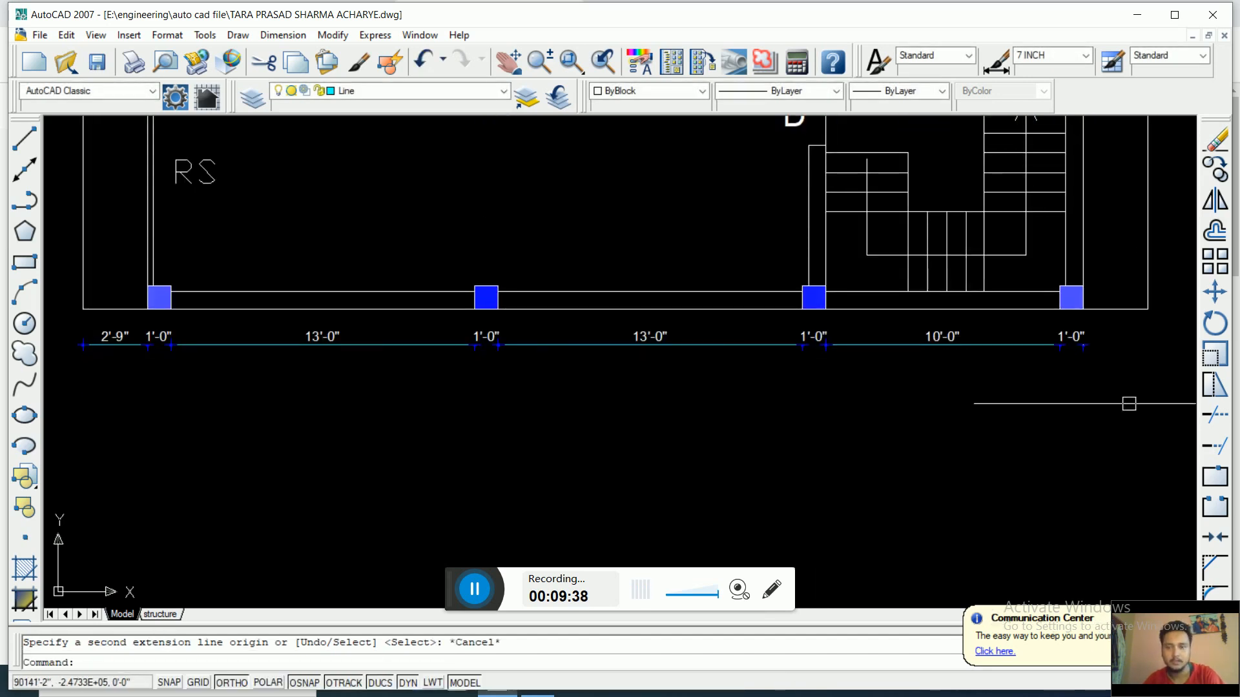
Step: Continue the bottom dimension chain from the lower right column's right edge to the outer boundary's lower right corner
middle_drag(518, 404, 670, 390)
key(Escape)
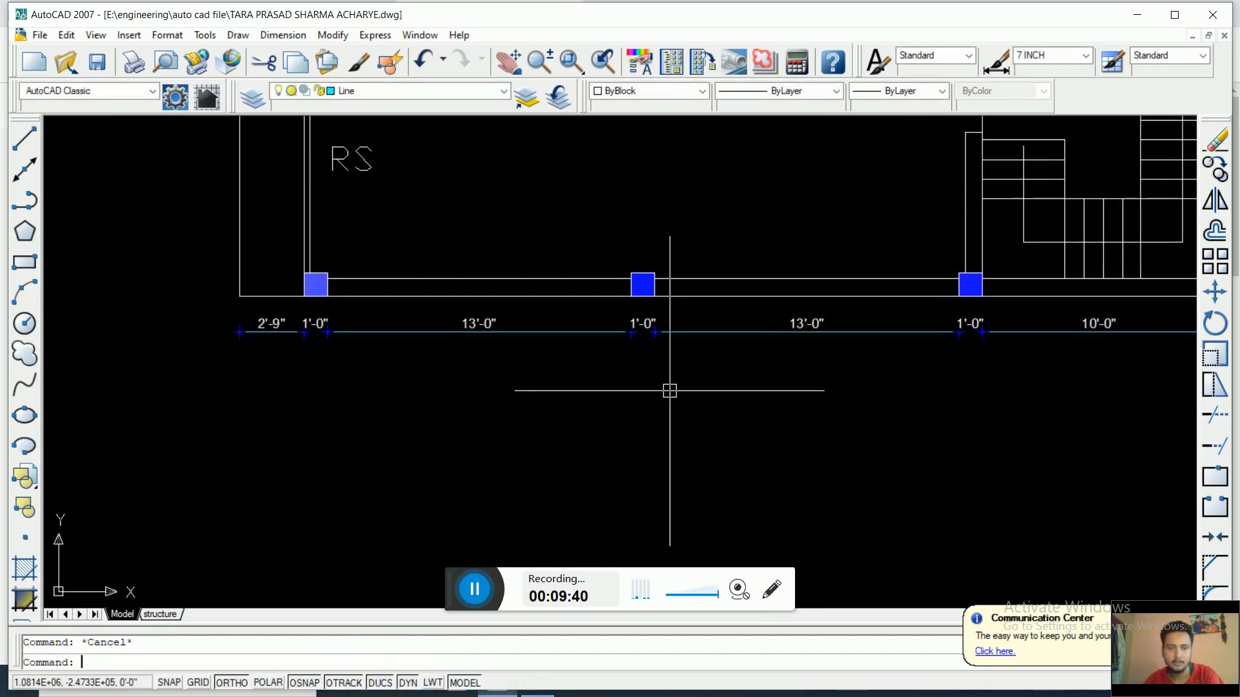
scroll(666, 400, down, 4)
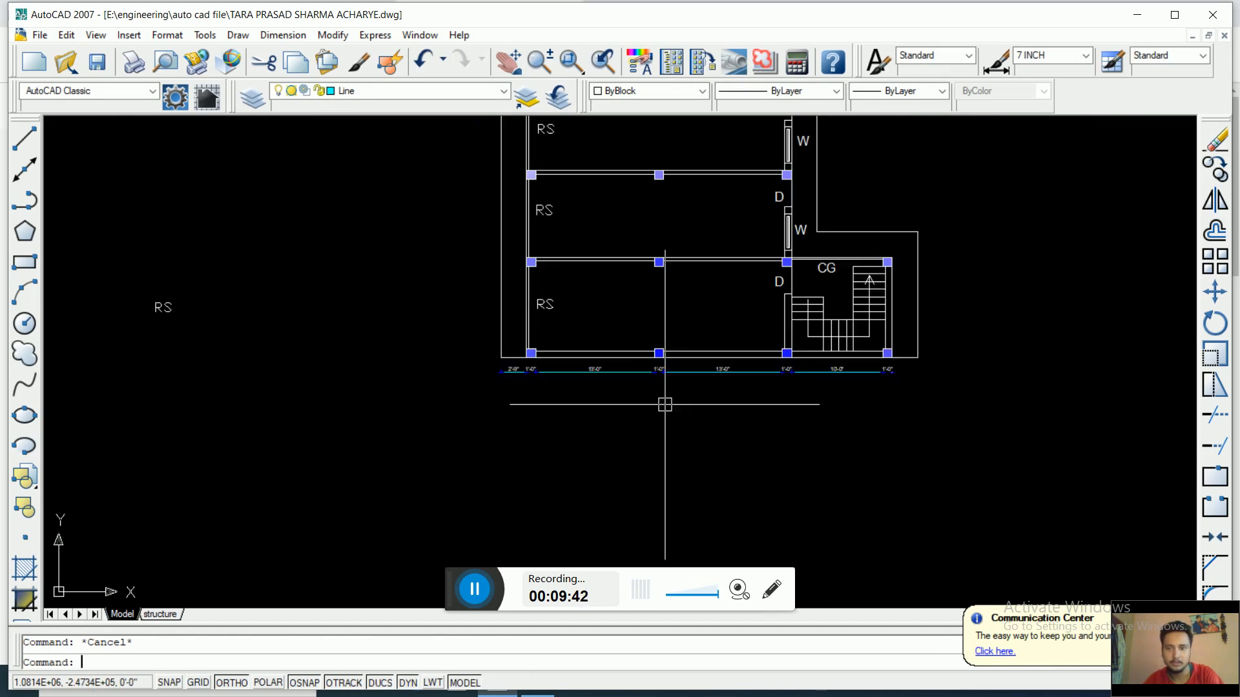
scroll(868, 383, up, 3)
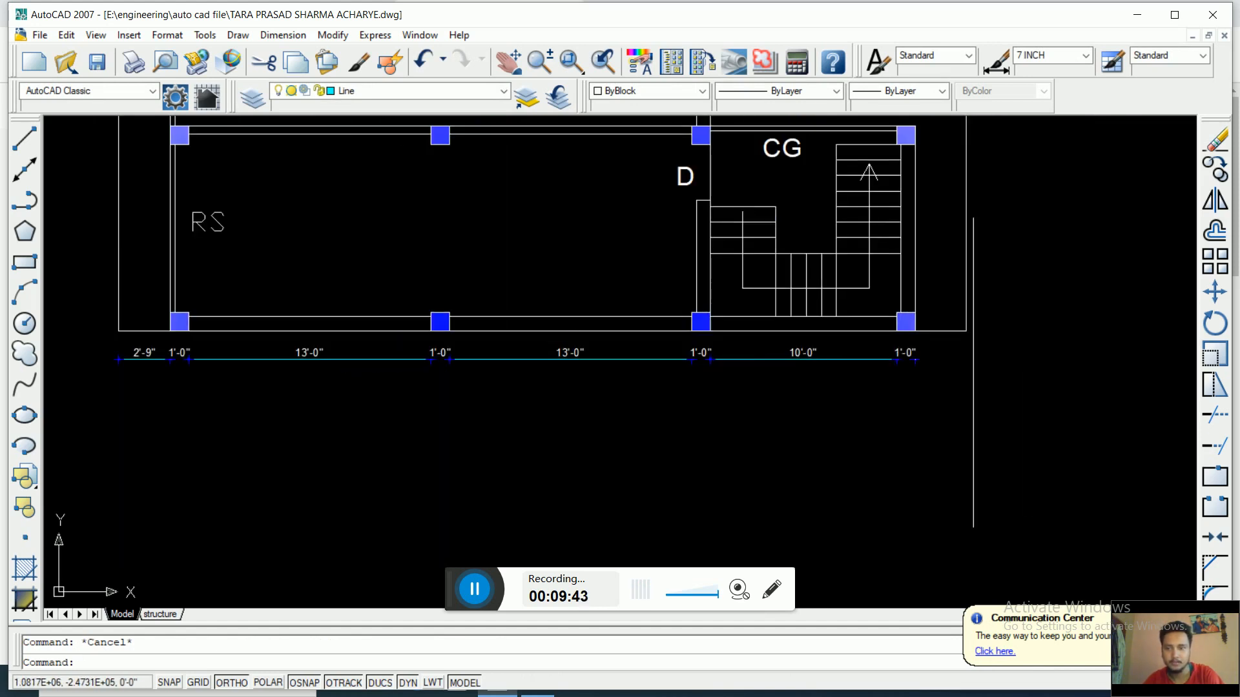
click(914, 359)
click(914, 359)
text(DIM)
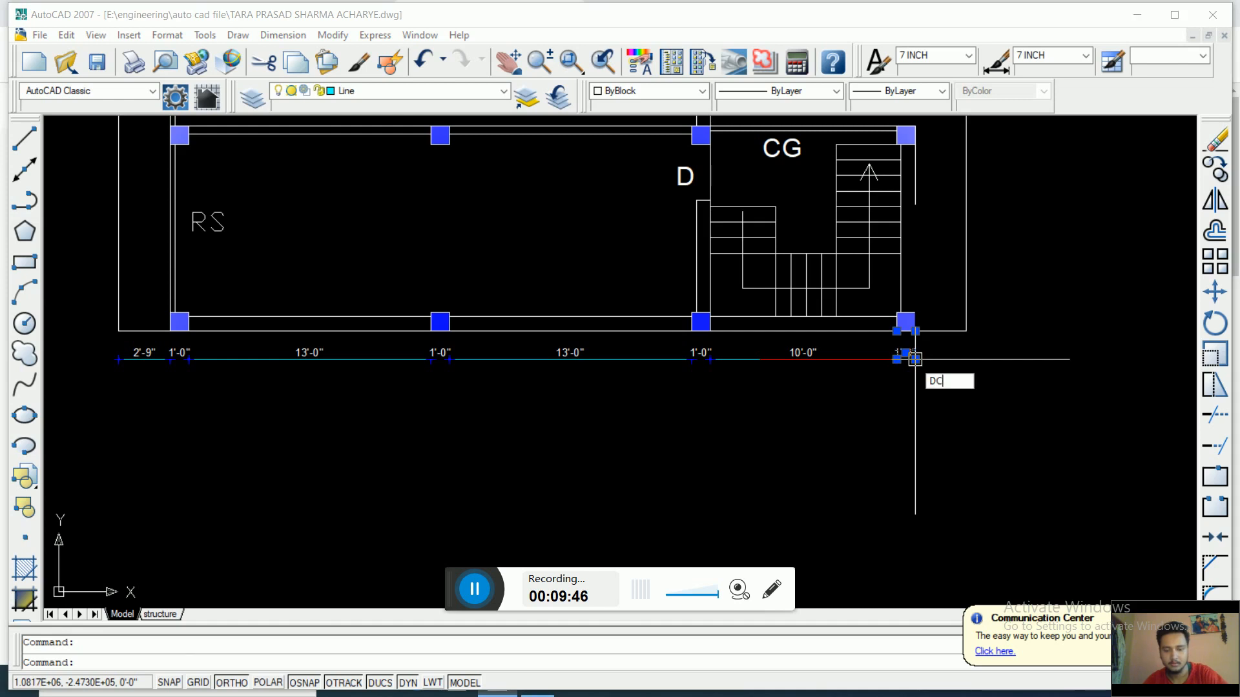
text(CO)
key(Return)
scroll(972, 342, up, 2)
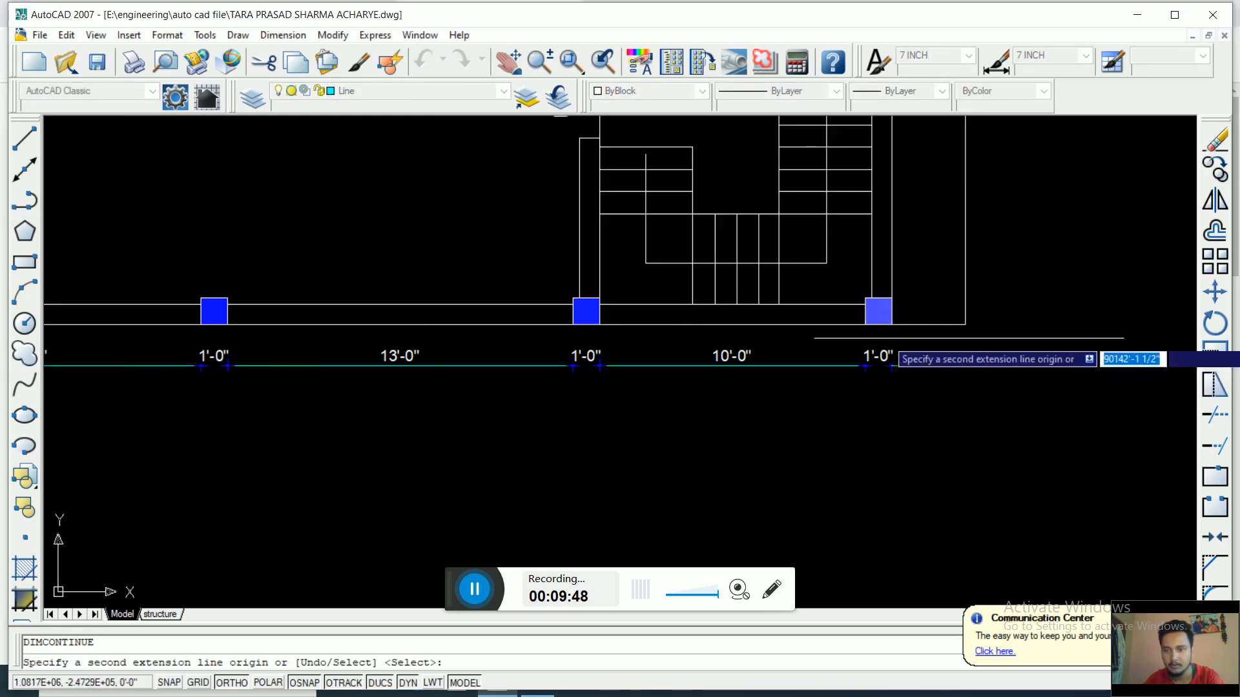
click(965, 325)
key(Escape)
scroll(904, 441, down, 4)
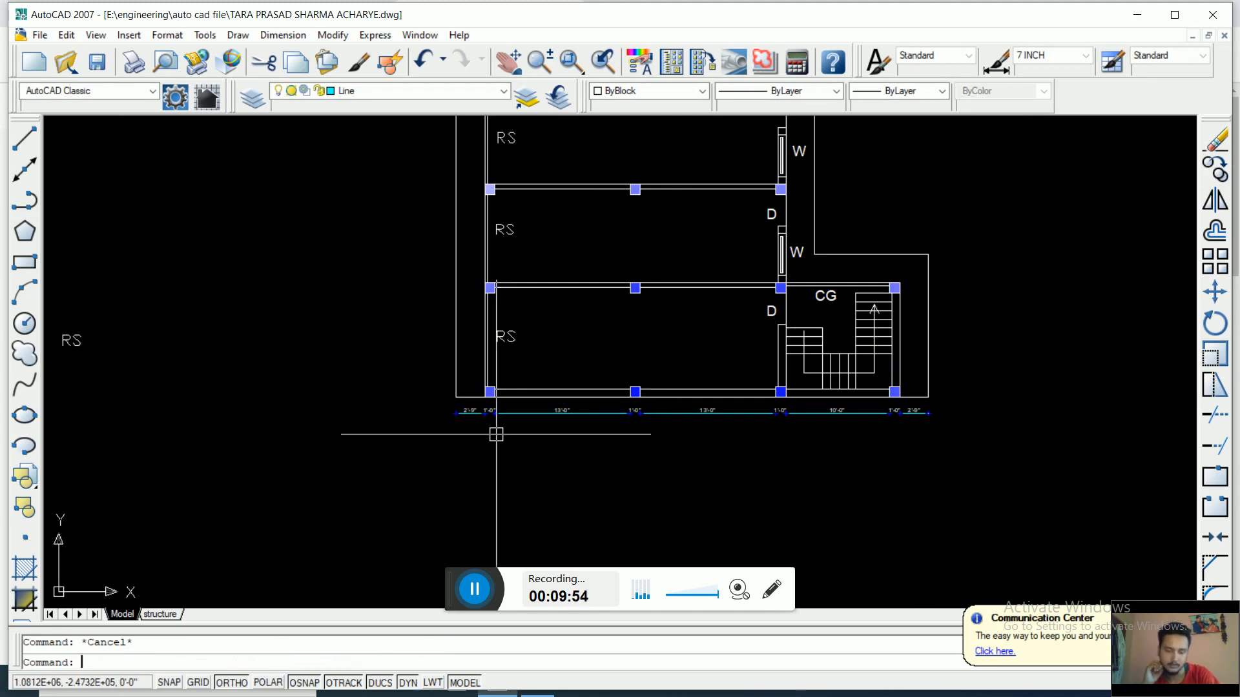
Step: Add an aligned centre-to-centre dimension between the lower left and second bottom columns, placed in a second row below the chain
text(DIMA)
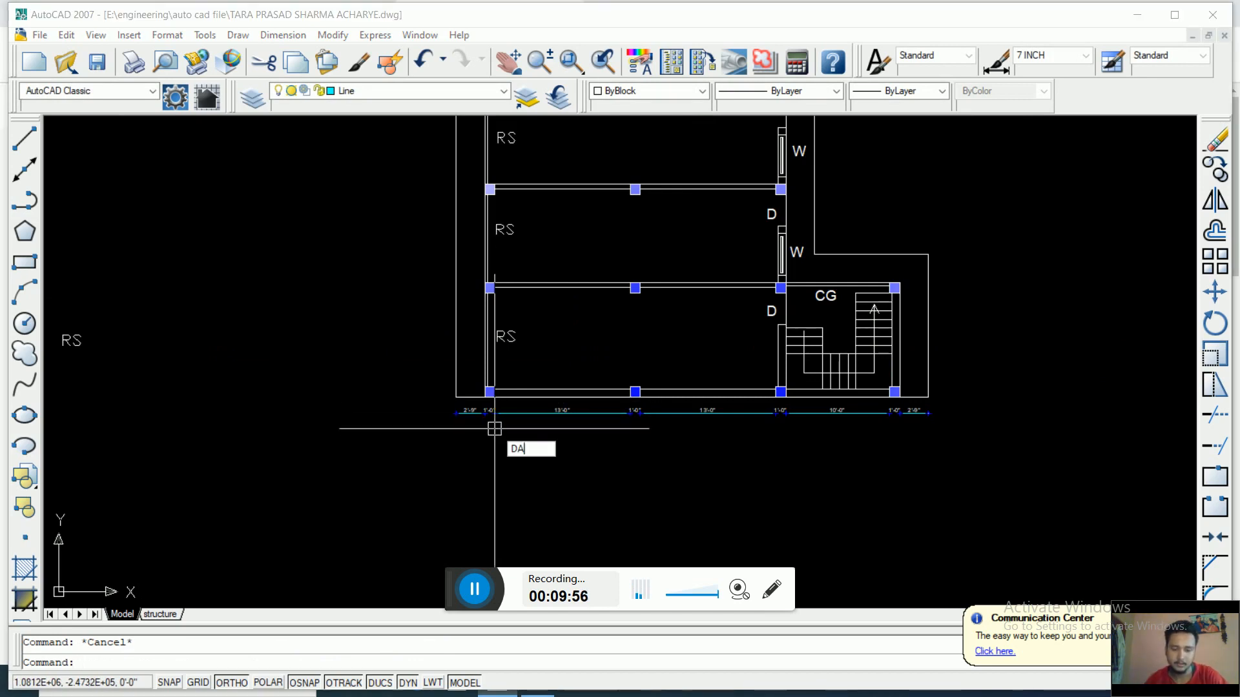
text(L)
key(Return)
scroll(494, 428, up, 4)
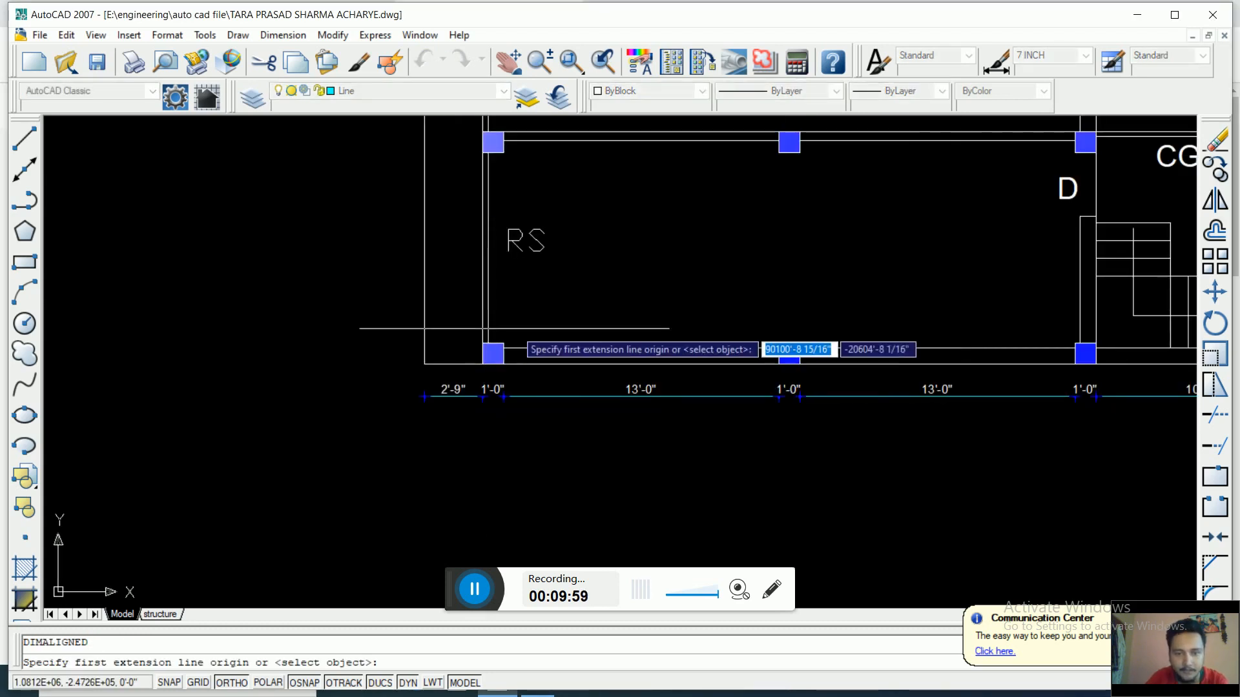
click(492, 354)
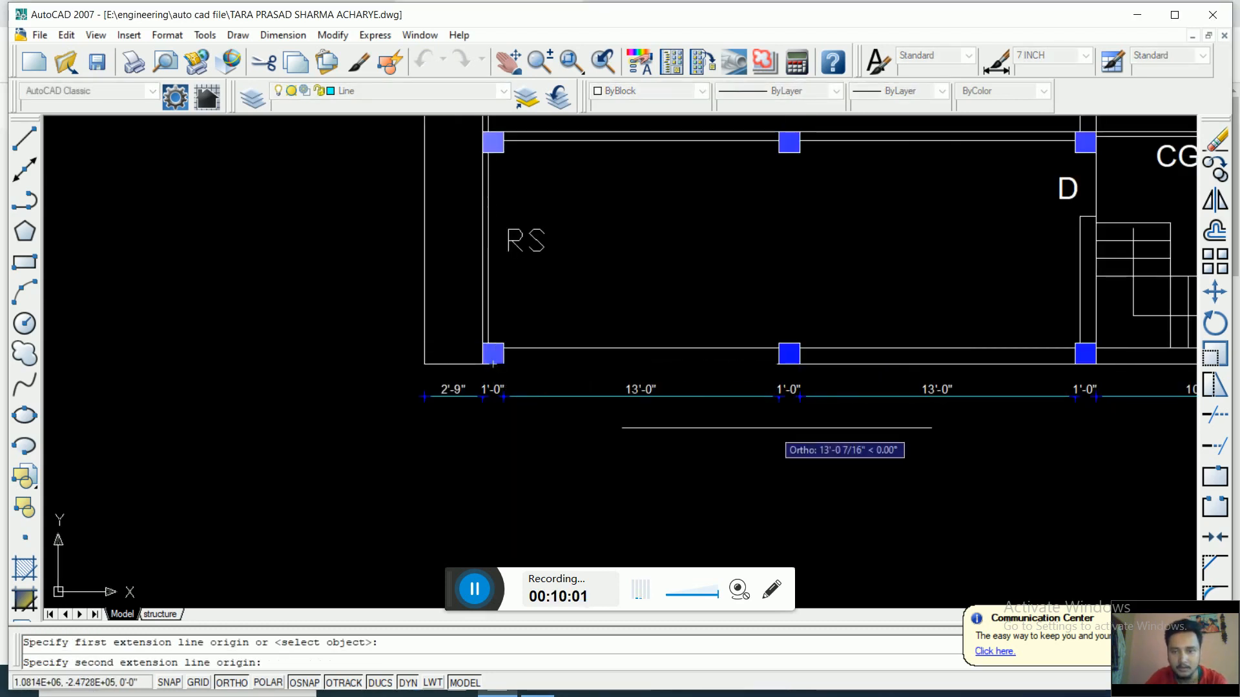
scroll(798, 390, up, 5)
click(771, 317)
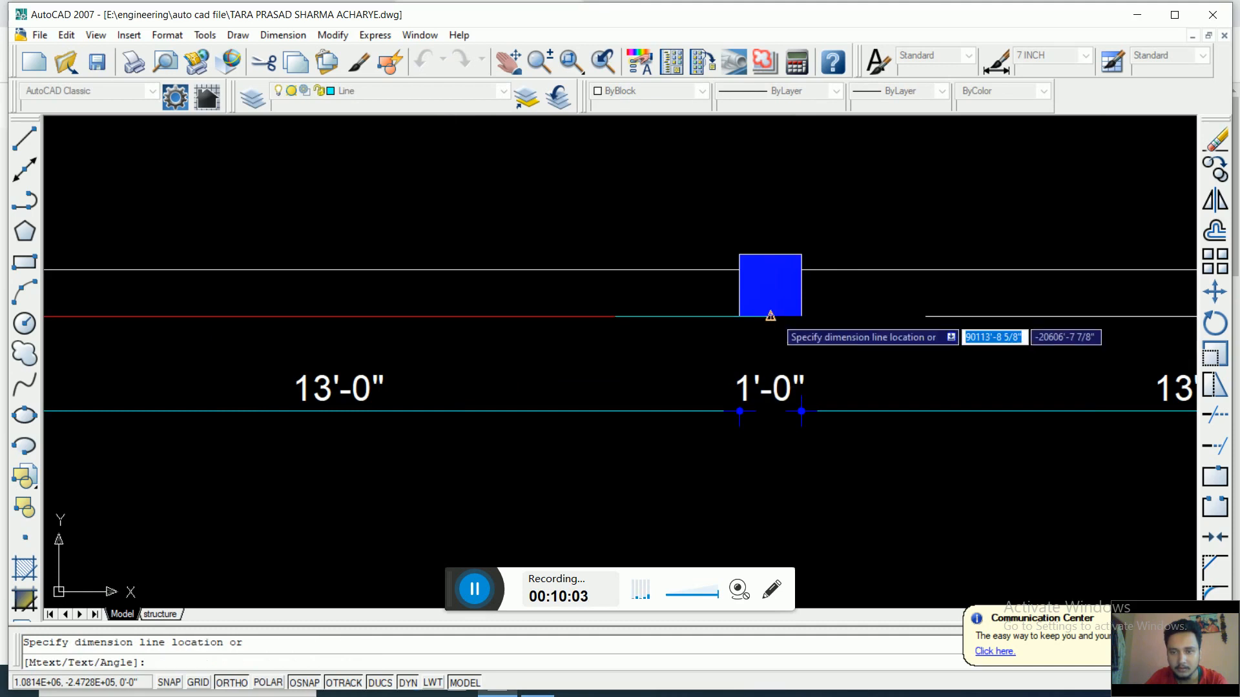
scroll(775, 319, down, 4)
click(775, 395)
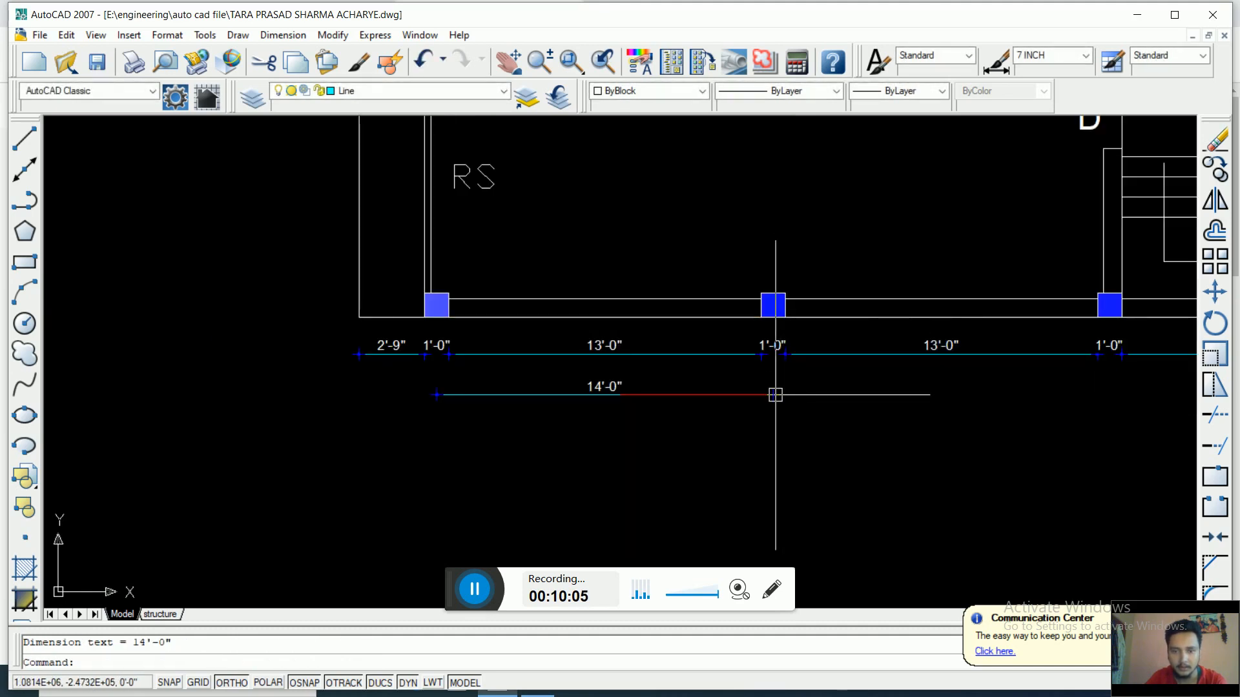
Step: Continue the centre-to-centre row to the midpoints of the third column and the lower right column
text(DIMC)
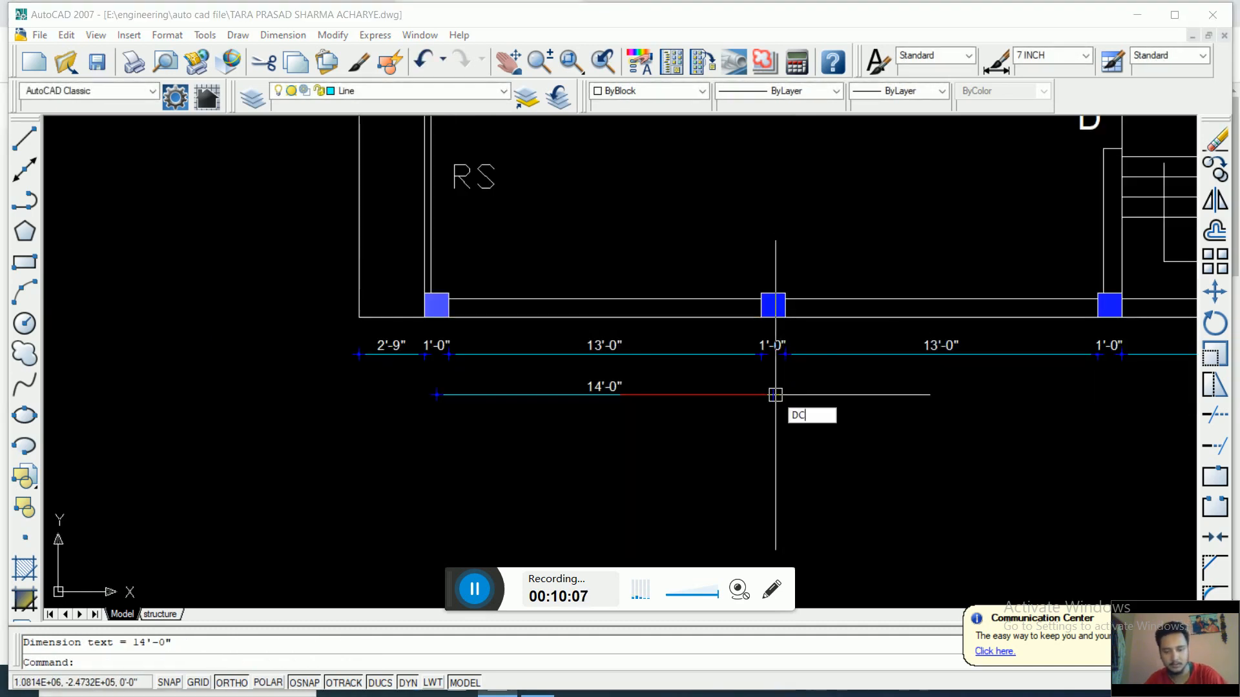
text(O)
key(Return)
middle_drag(1000, 365, 571, 336)
click(682, 288)
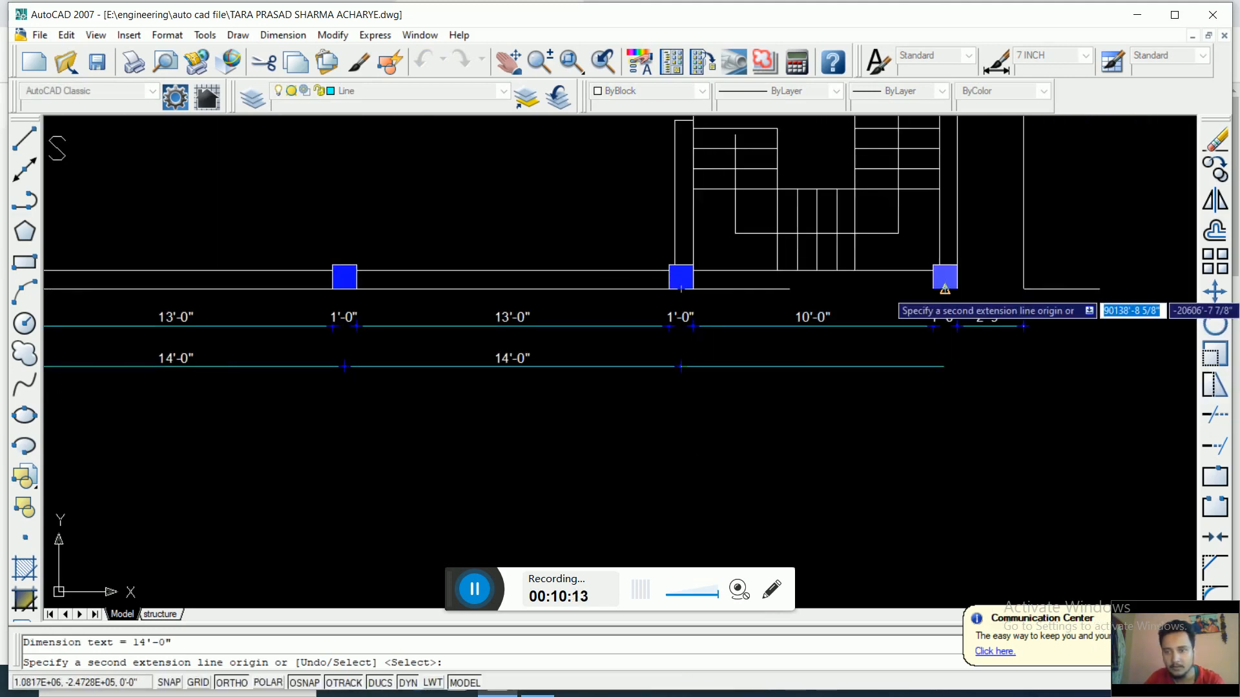
click(932, 386)
scroll(904, 421, down, 4)
key(Escape)
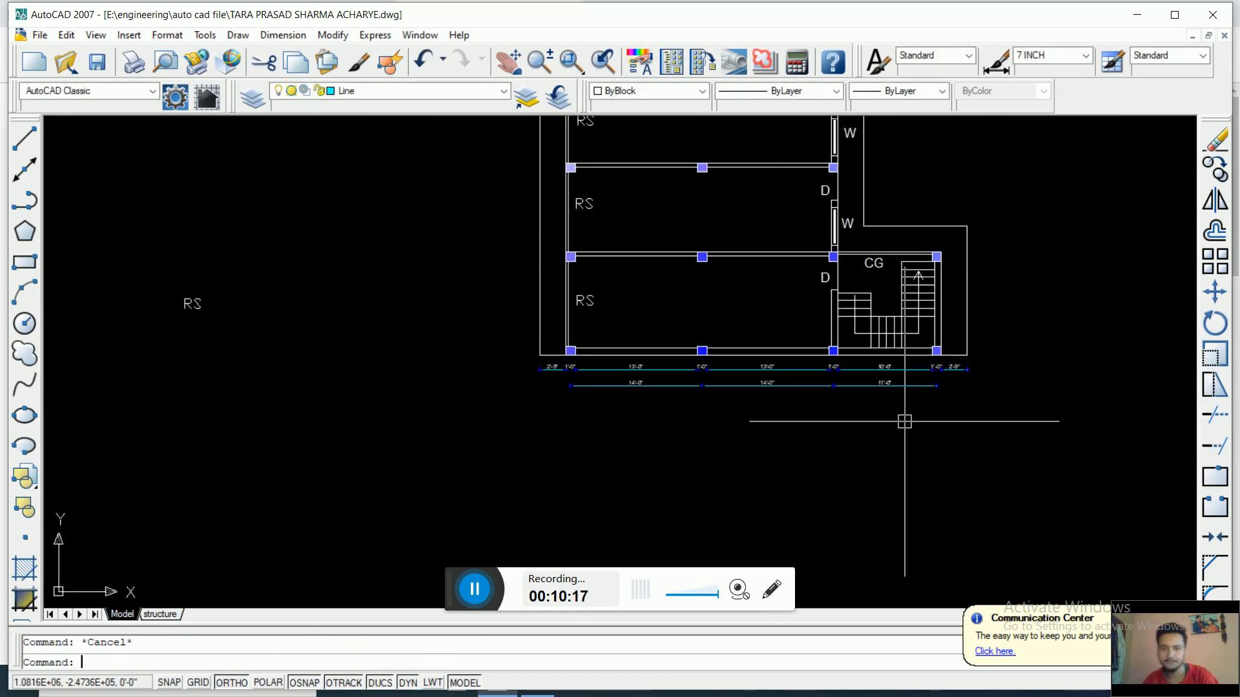
Step: Add an overall aligned dimension from the lower left column's outer edge to the lower right column's outer edge, in a third row below
text(dal)
key(Return)
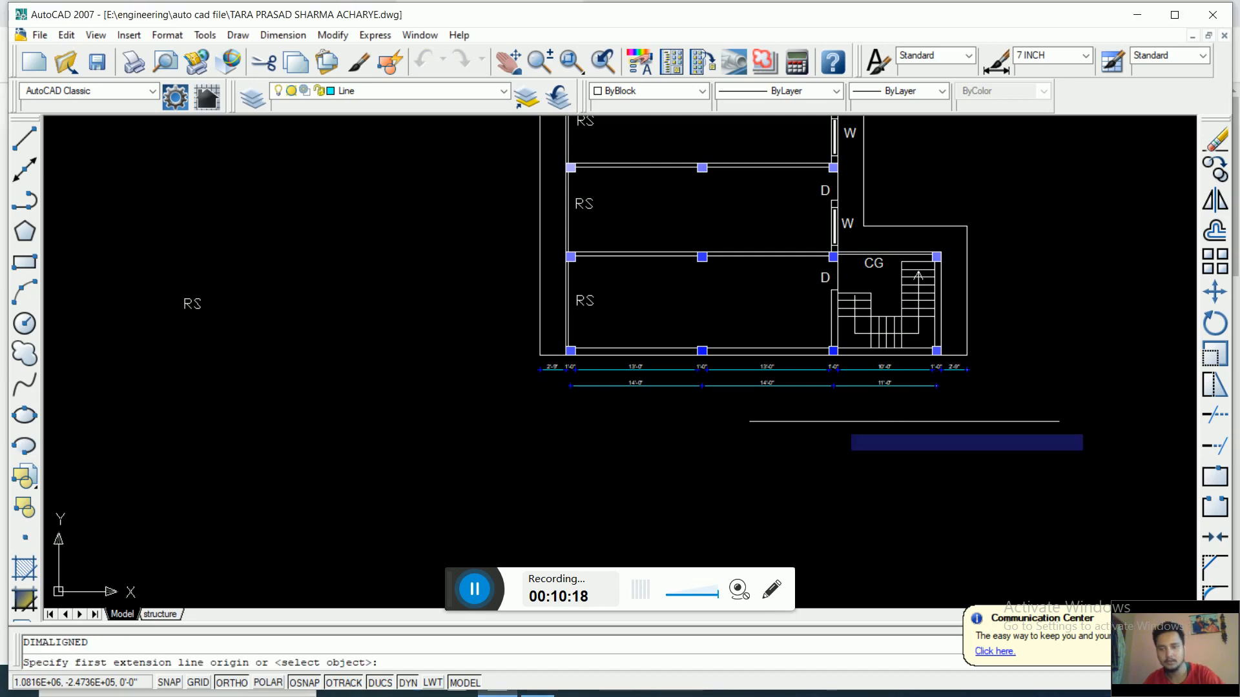
scroll(566, 355, up, 3)
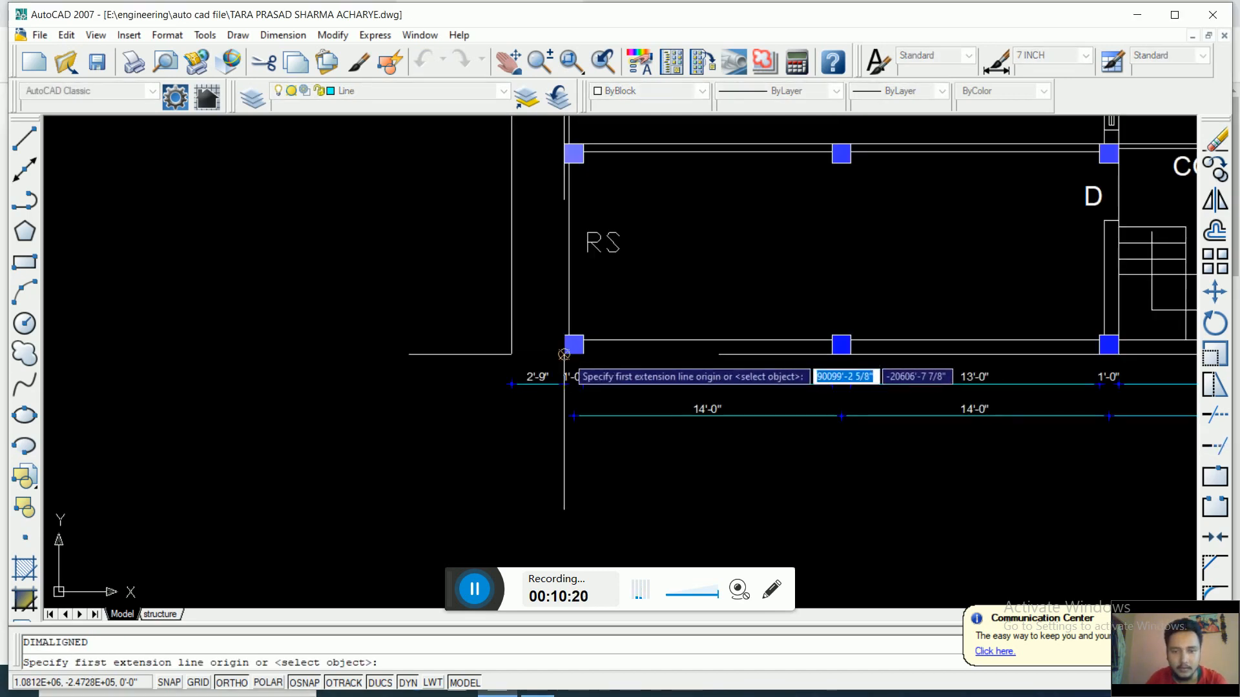
click(565, 354)
scroll(565, 355, down, 2)
scroll(566, 355, down, 2)
scroll(848, 411, up, 4)
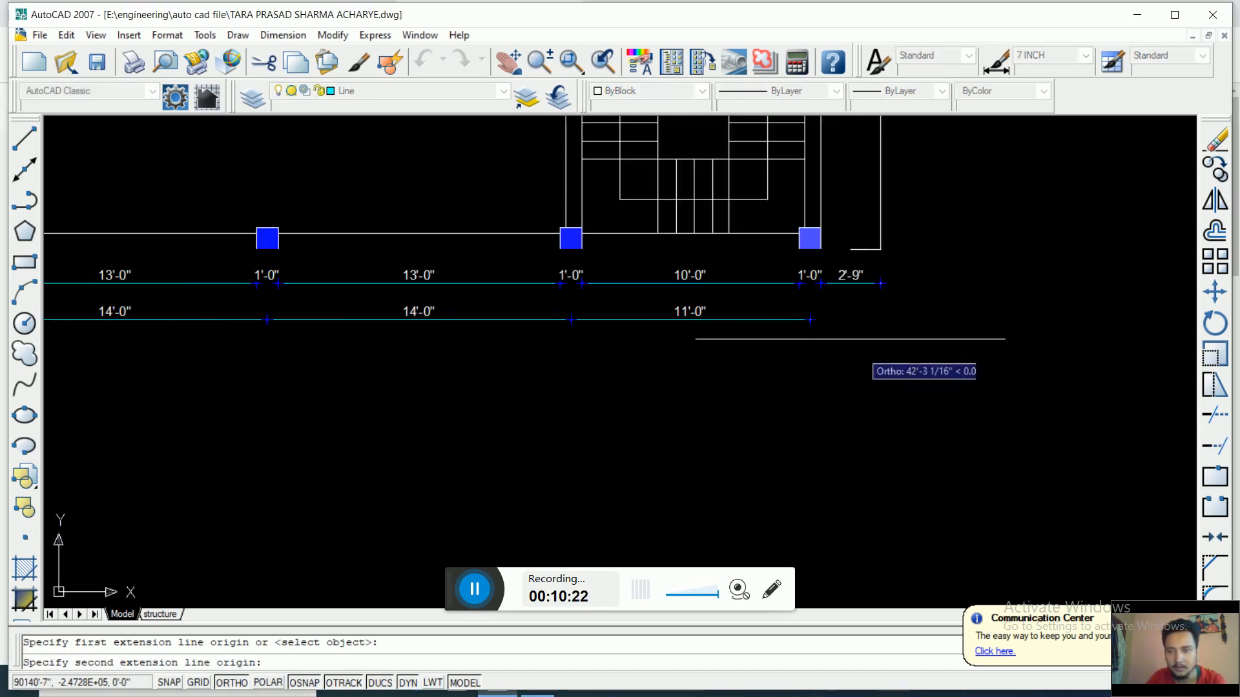
click(821, 250)
scroll(820, 250, down, 2)
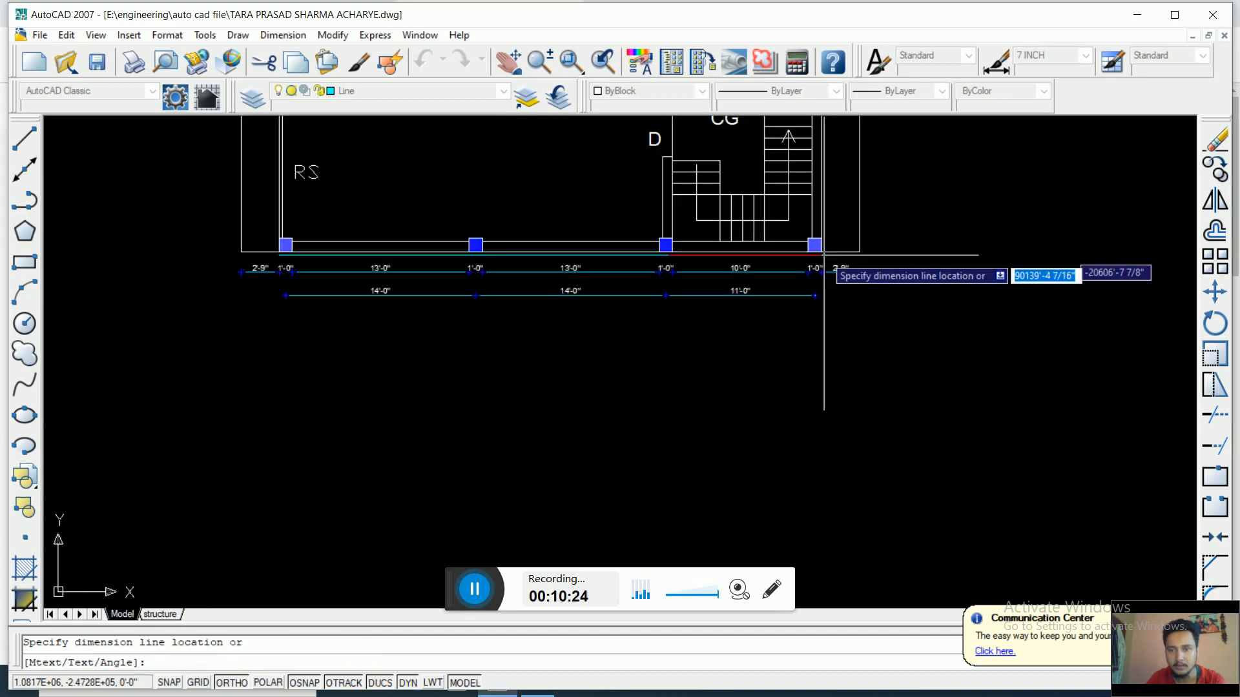
click(815, 319)
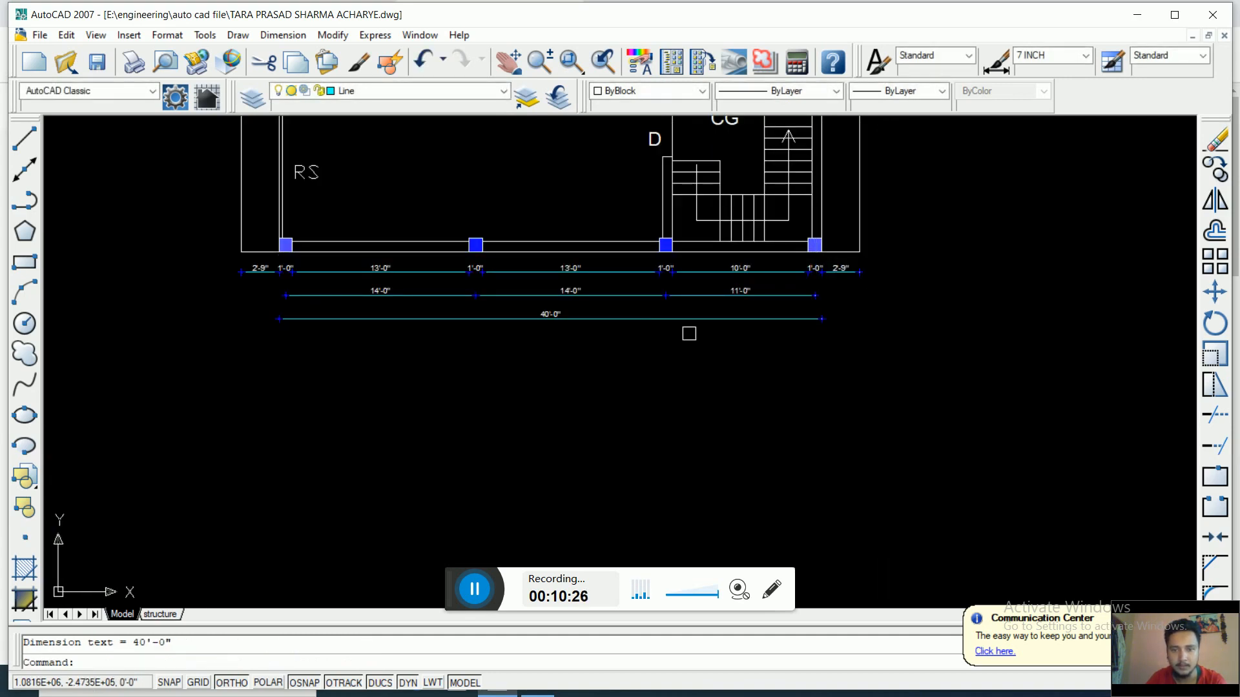
Step: Add a vertical aligned dimension for the upper left column's left edge, placed outside the boundary on the plan's left side
scroll(546, 329, up, 3)
scroll(569, 349, down, 4)
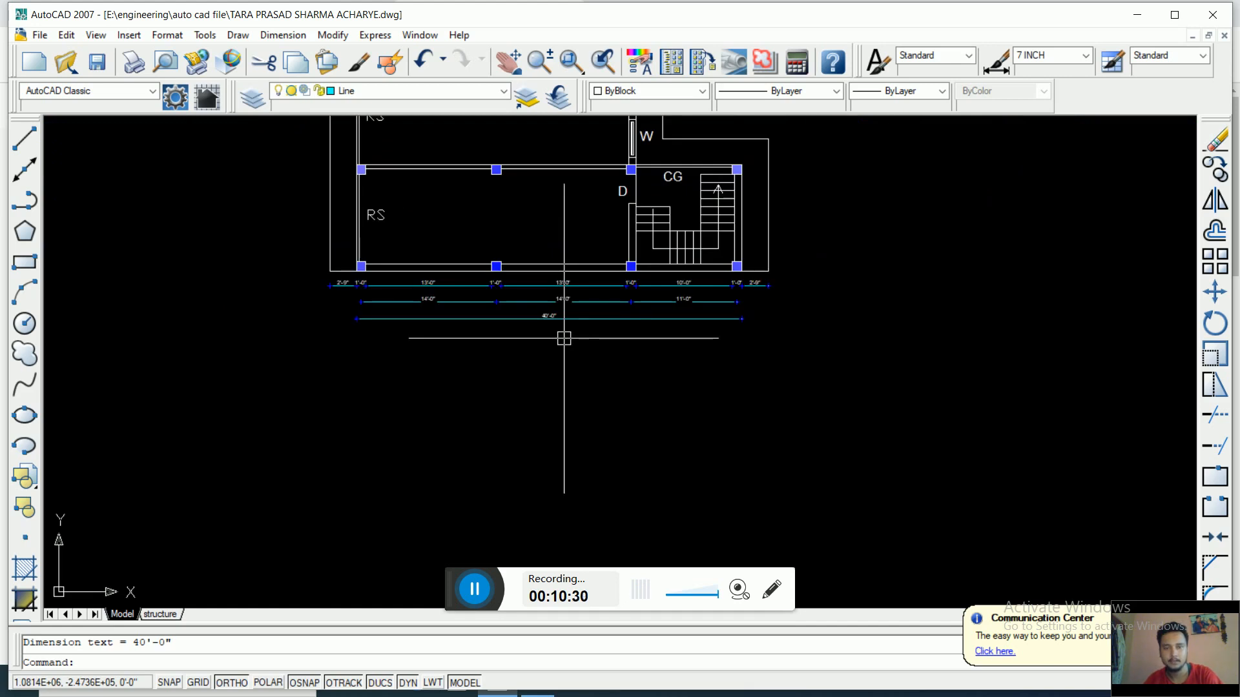
middle_drag(528, 354, 688, 412)
scroll(690, 415, down, 2)
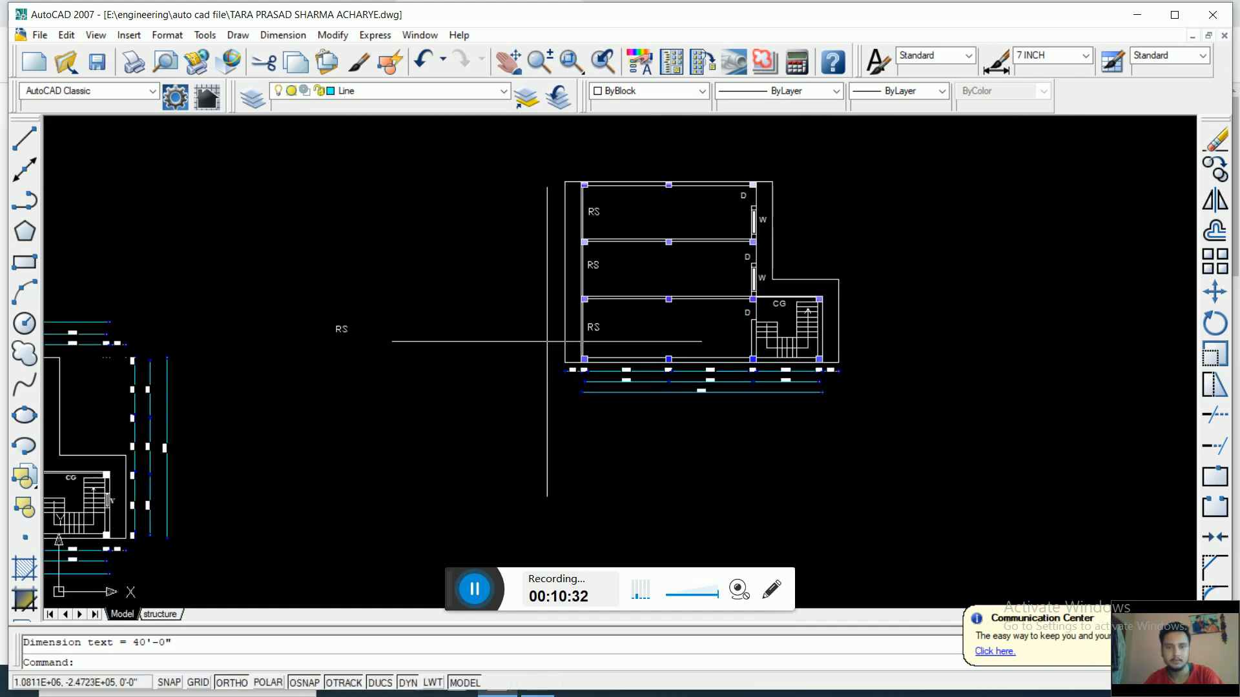
scroll(542, 241, up, 3)
middle_drag(536, 230, 541, 294)
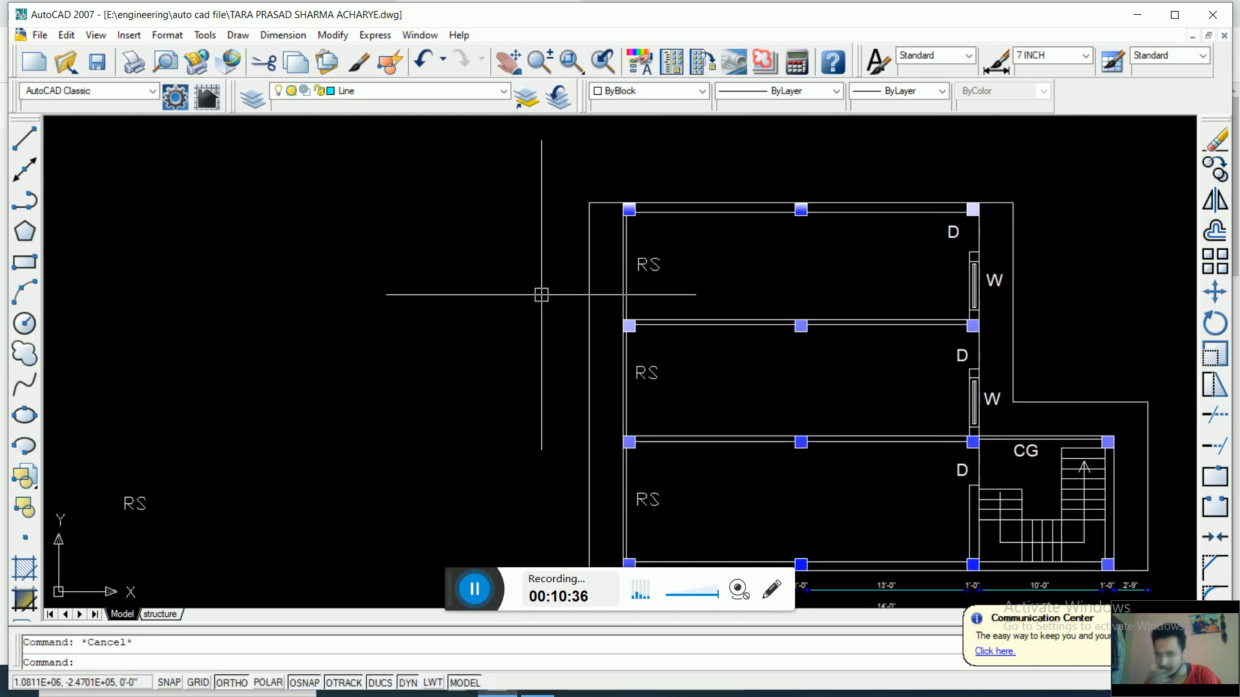
text(DIMA)
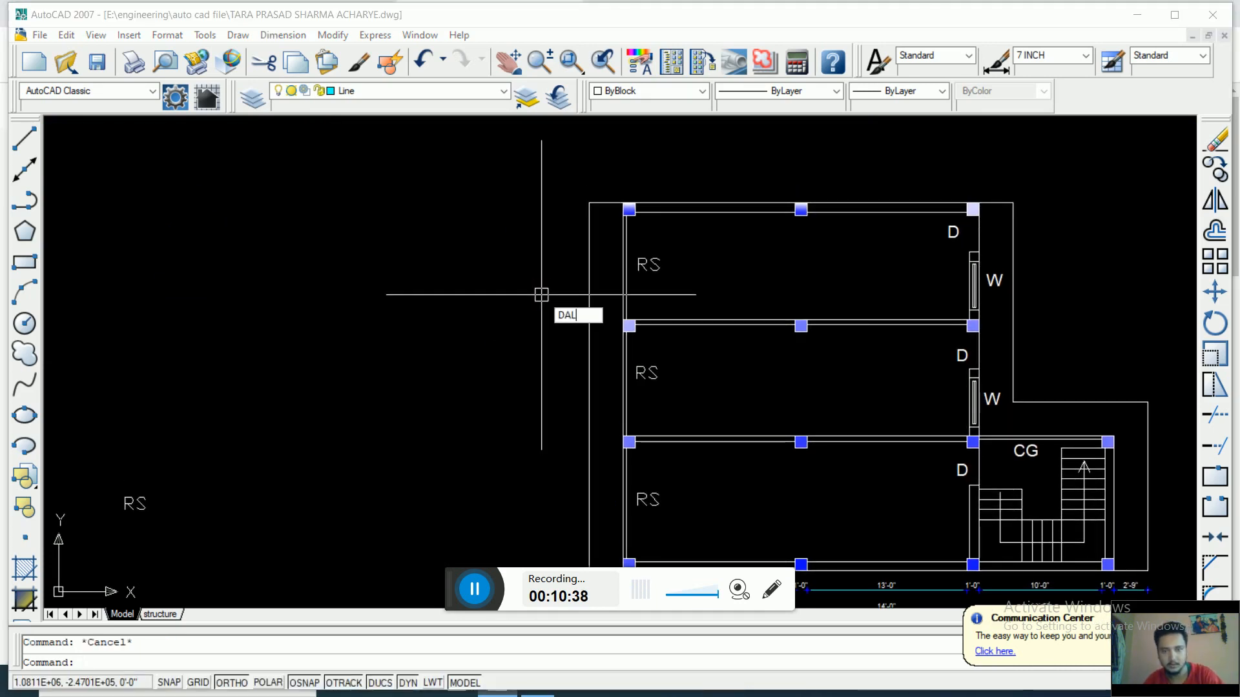
text(L)
key(Return)
scroll(541, 295, up, 4)
middle_drag(673, 274, 561, 546)
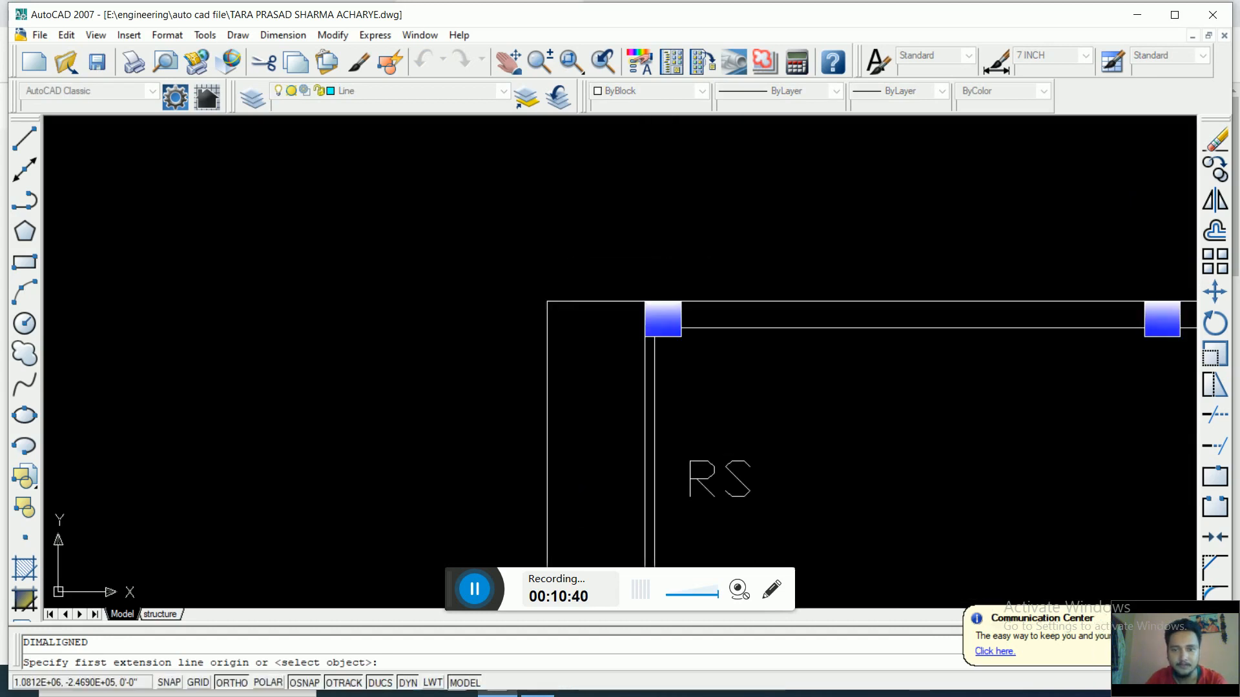
scroll(639, 362, up, 1)
click(649, 273)
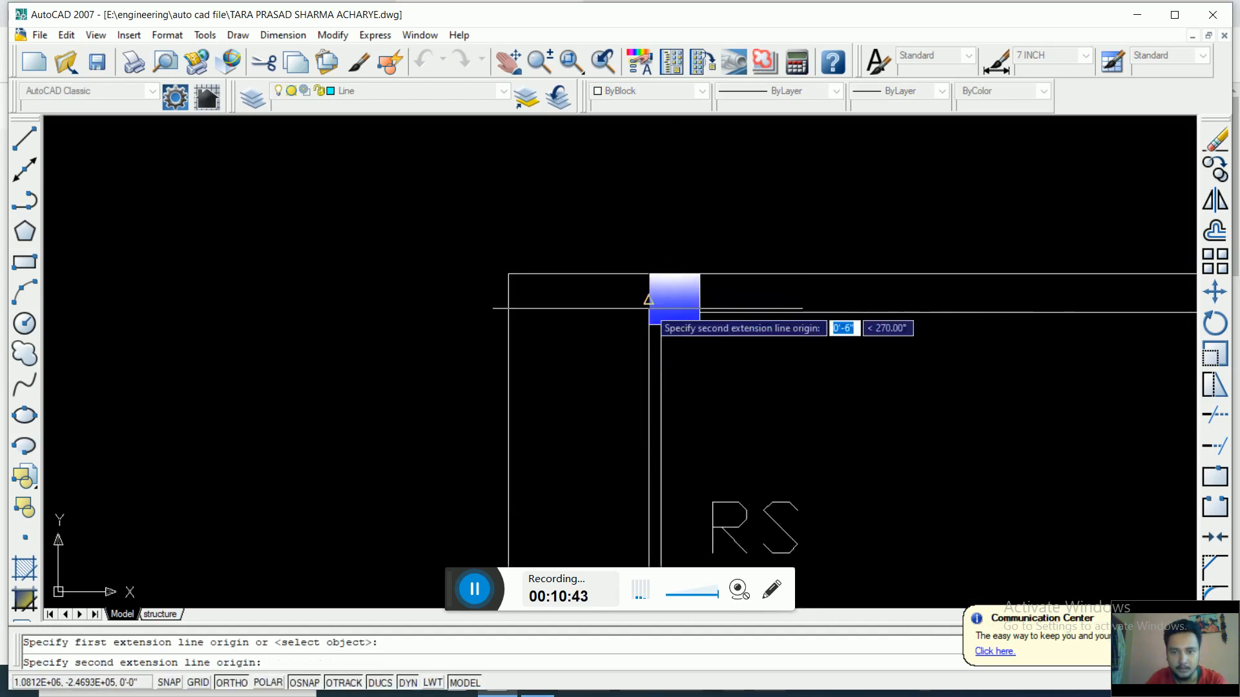
click(649, 323)
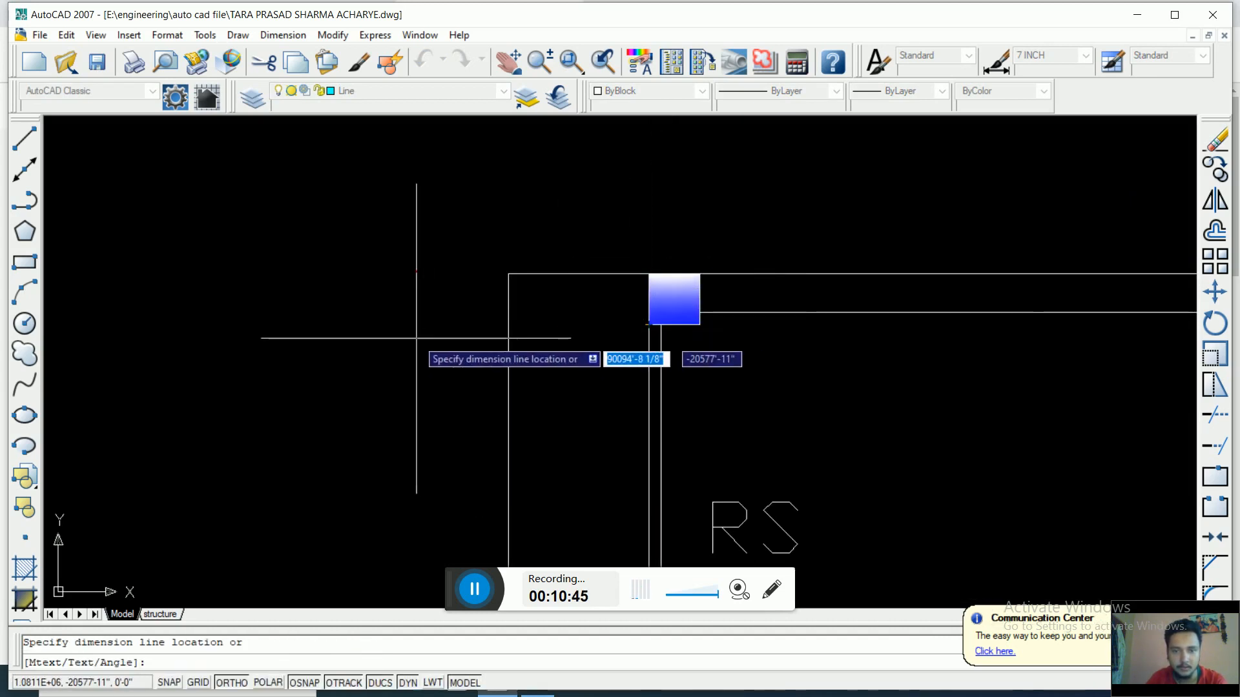
click(417, 337)
Step: Try to continue the left-side chain down over the first bay and the second column
text(D)
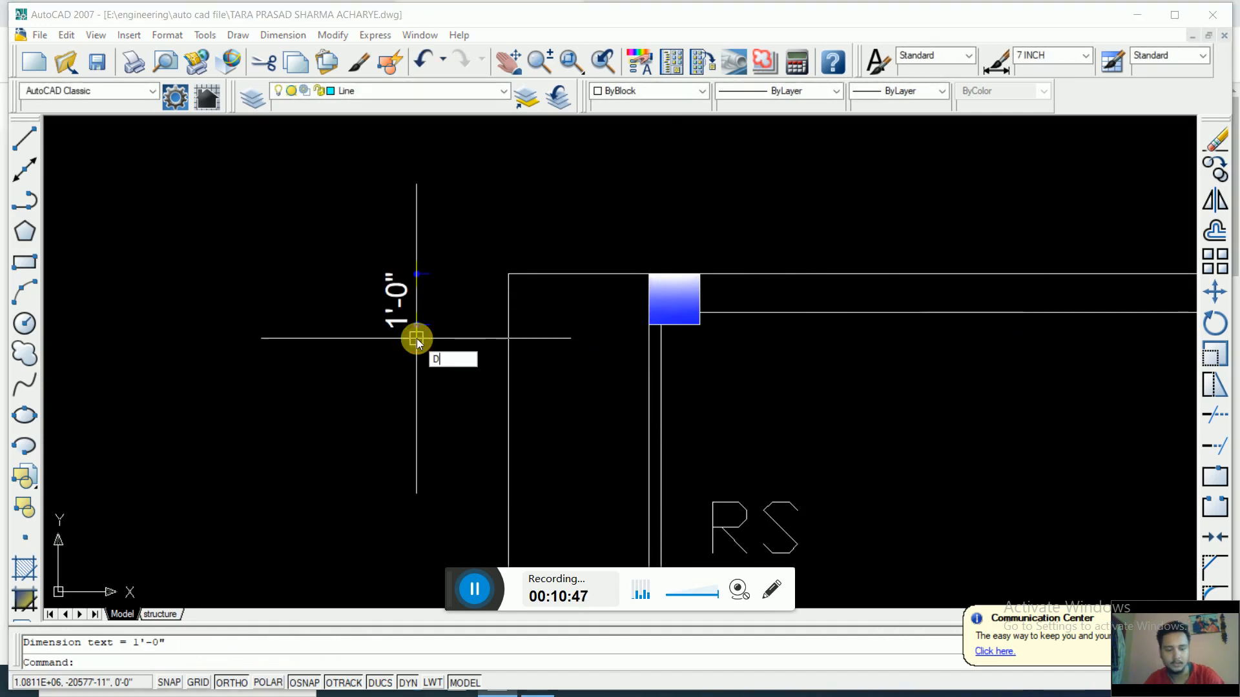
text(IMCO)
key(Return)
scroll(416, 338, down, 5)
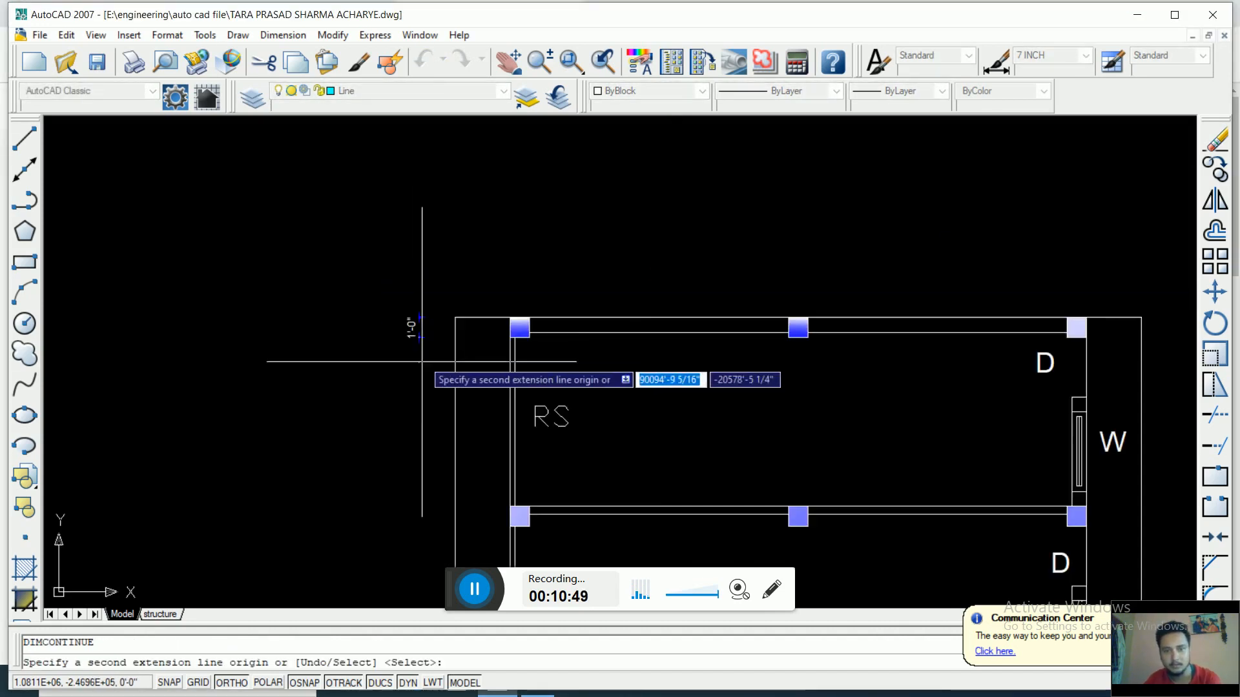
middle_drag(417, 338, 404, 207)
scroll(468, 394, up, 5)
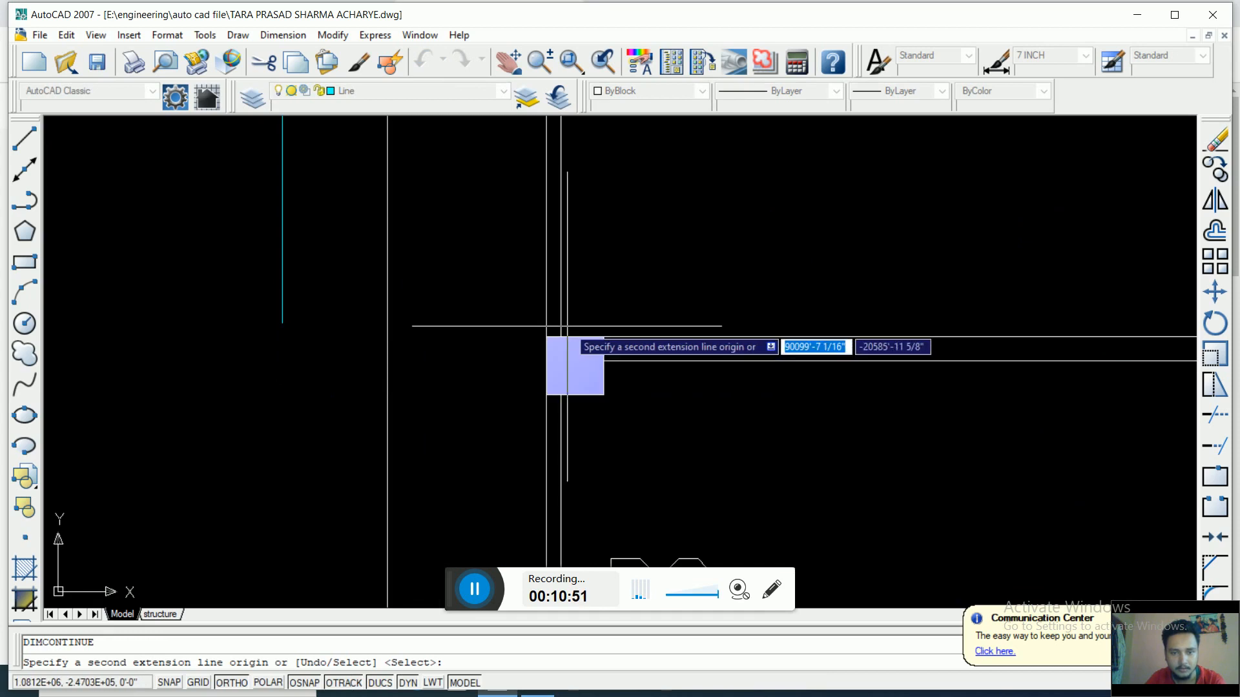
click(546, 336)
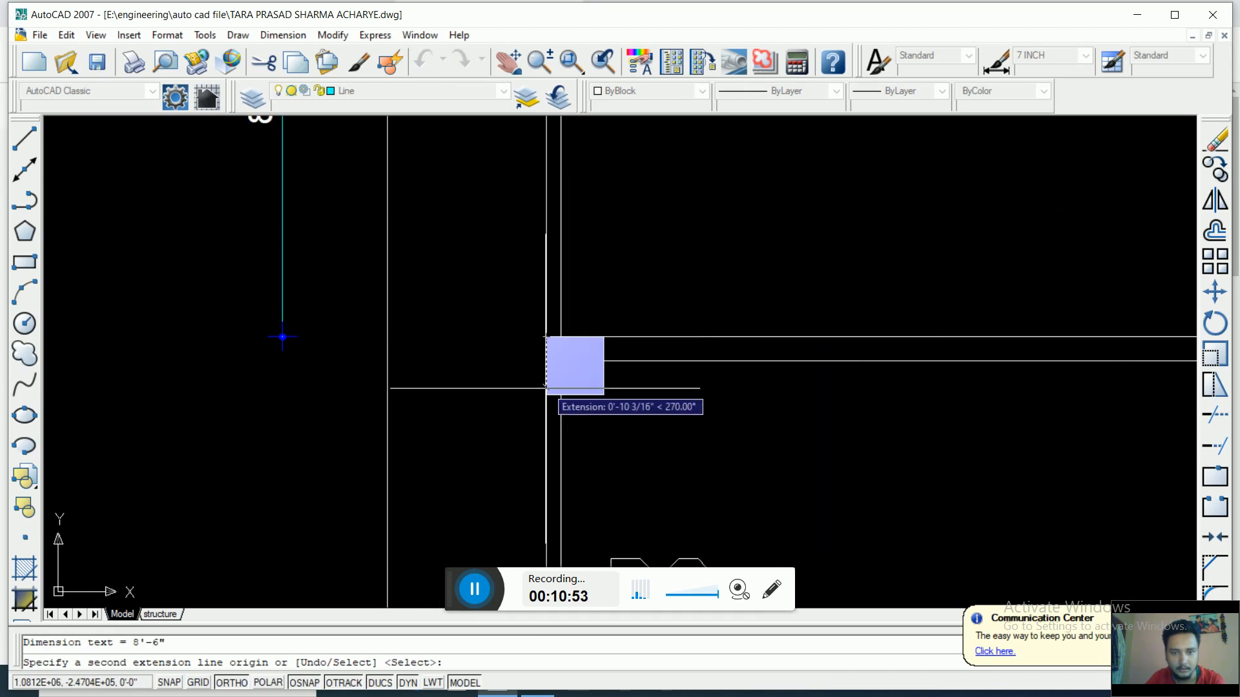
click(547, 398)
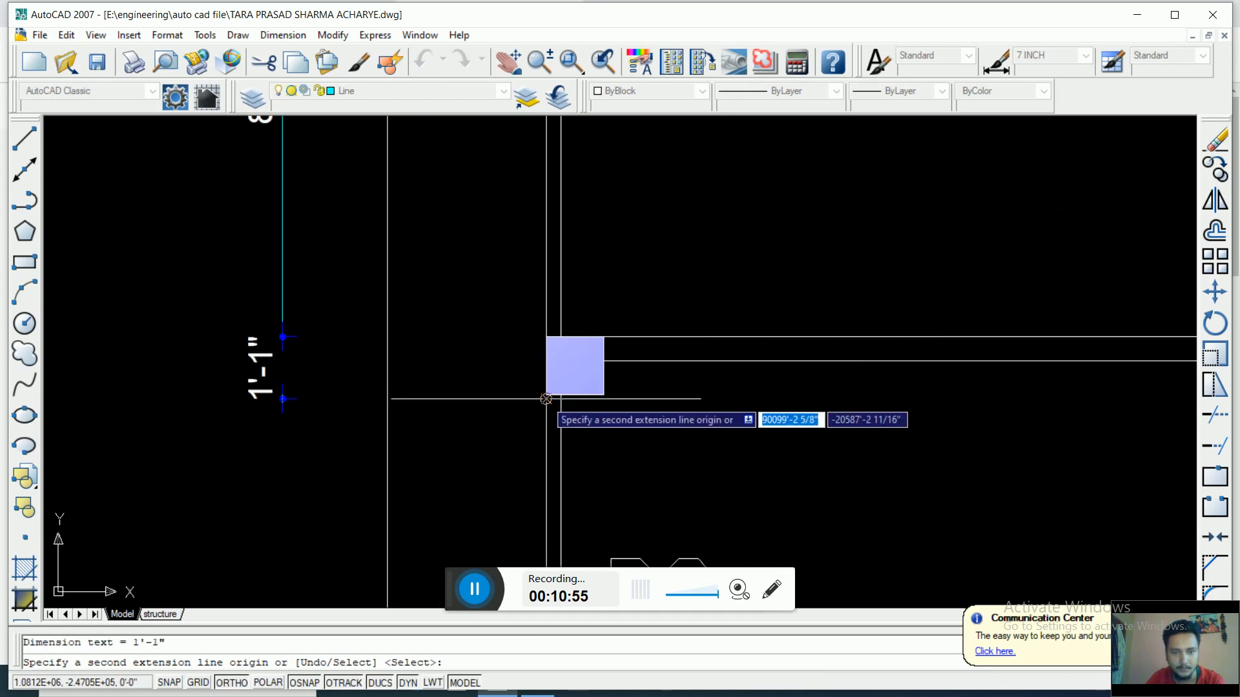
key(Escape)
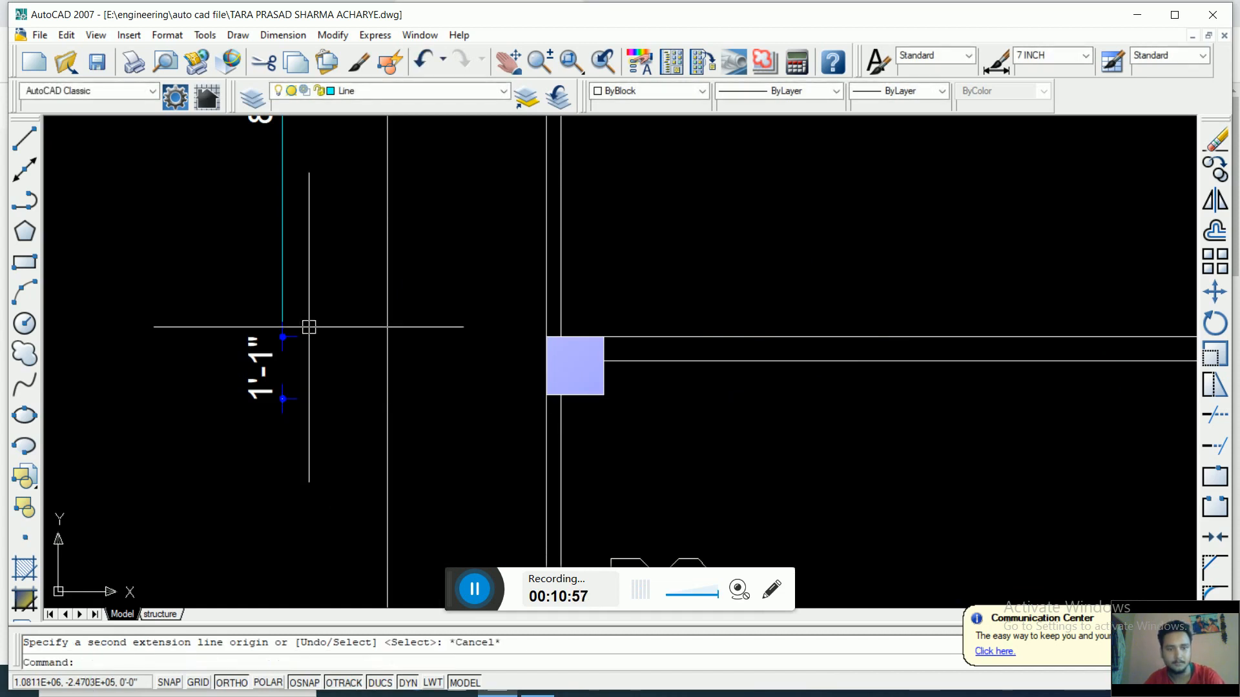
Step: Delete the two continued dimensions beside the first bay and the second column on the plan's left side
click(282, 307)
key(Delete)
scroll(282, 308, down, 5)
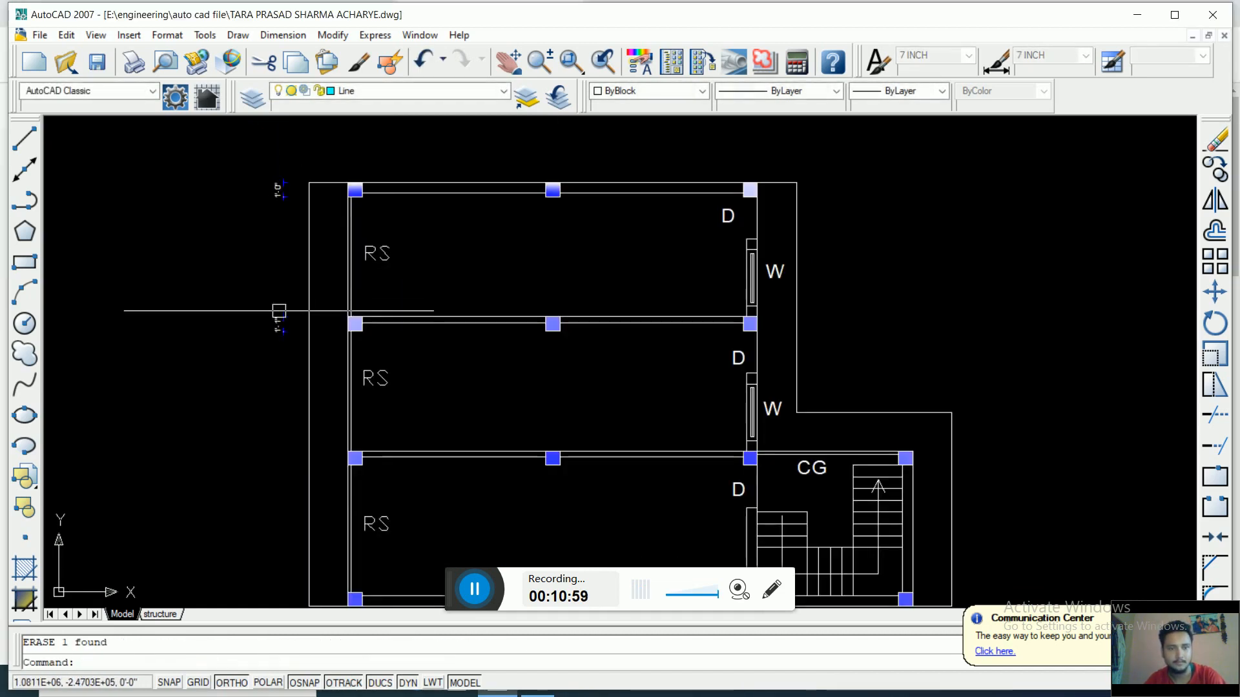
click(294, 308)
click(263, 349)
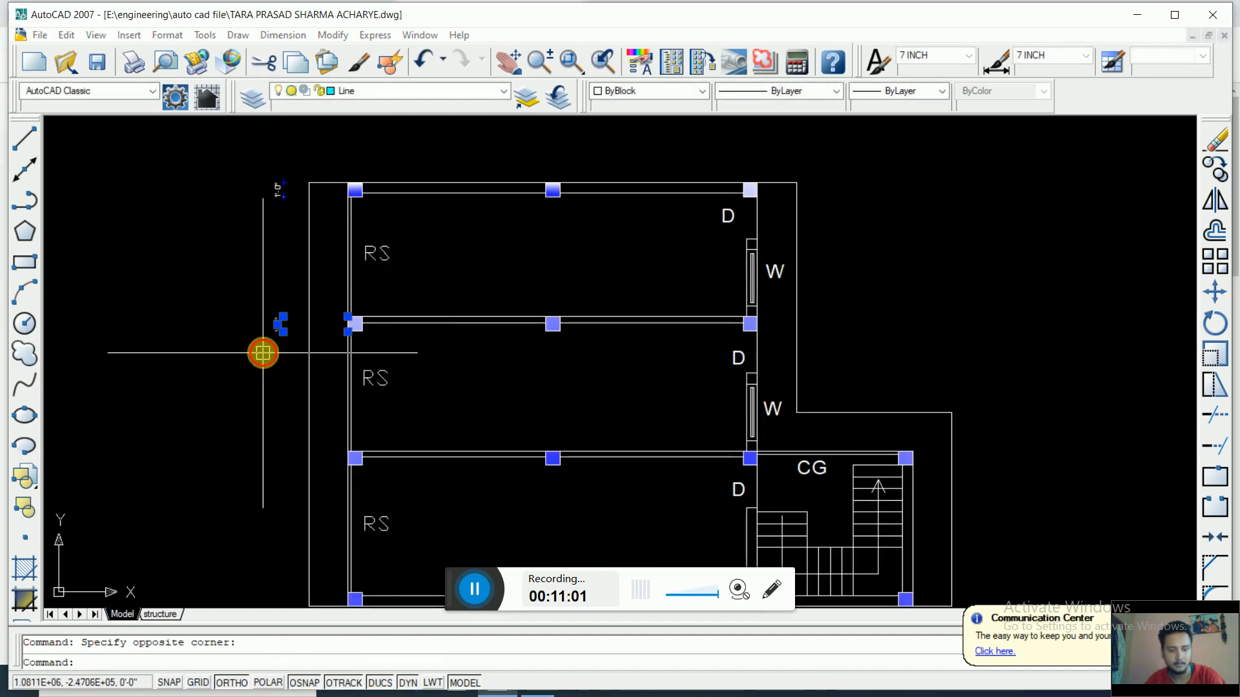
Step: Continue the left-side dimension chain from the upper left column's dimension over the first bay and the second column
scroll(286, 193, up, 3)
click(280, 197)
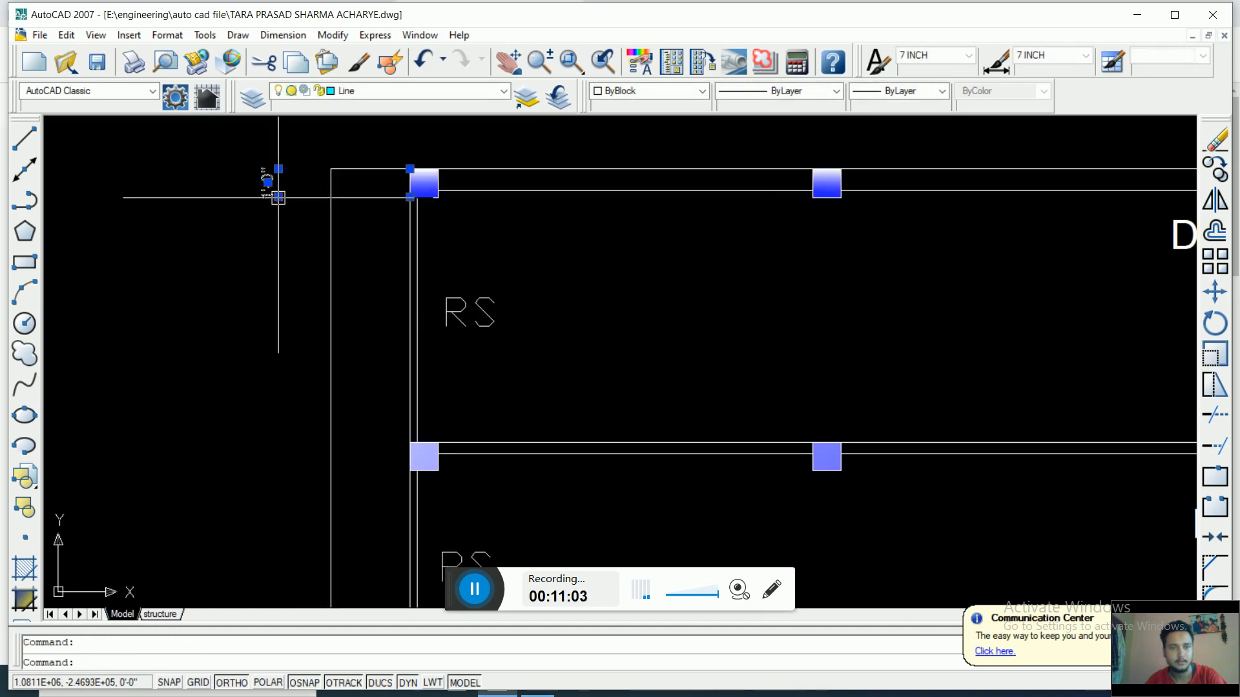
text(DCO)
key(Return)
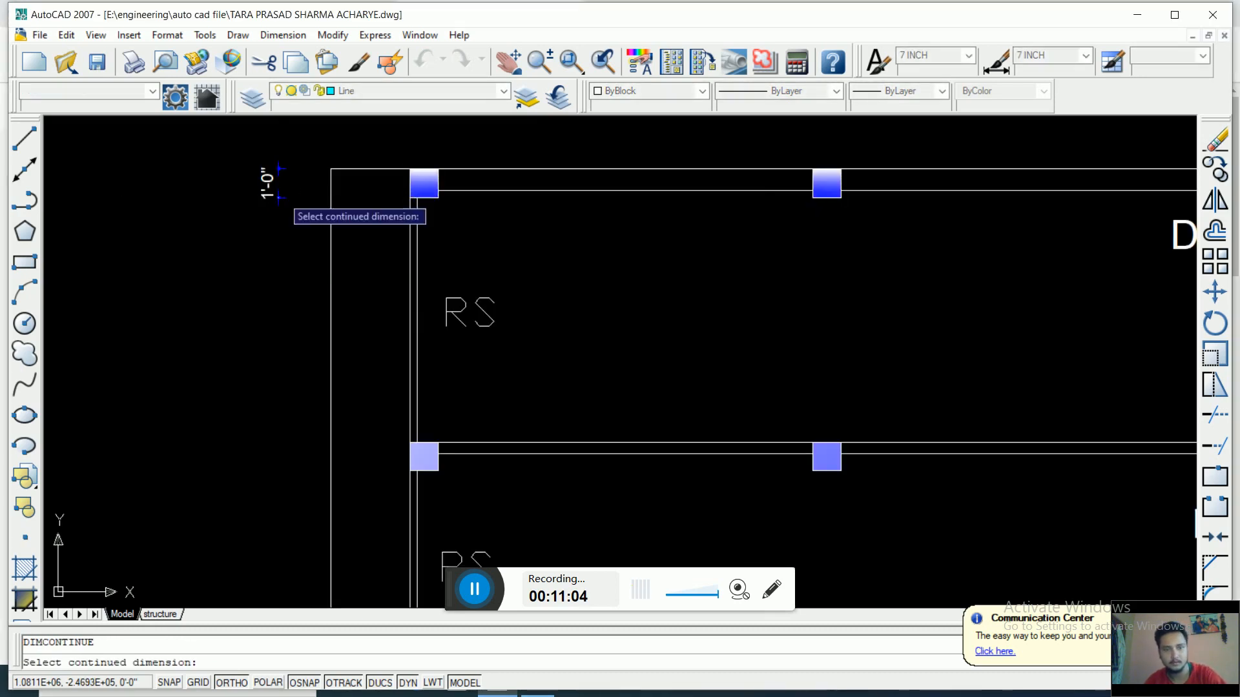
click(266, 196)
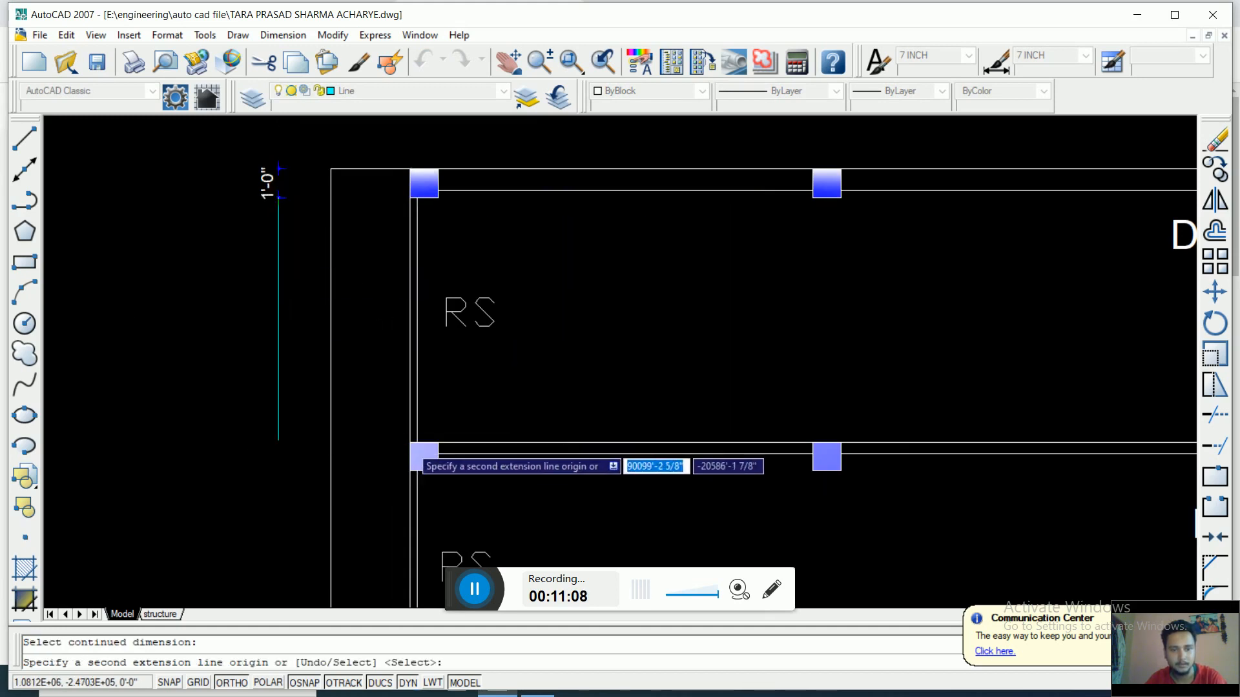
scroll(411, 446, up, 5)
click(407, 437)
scroll(406, 510, up, 2)
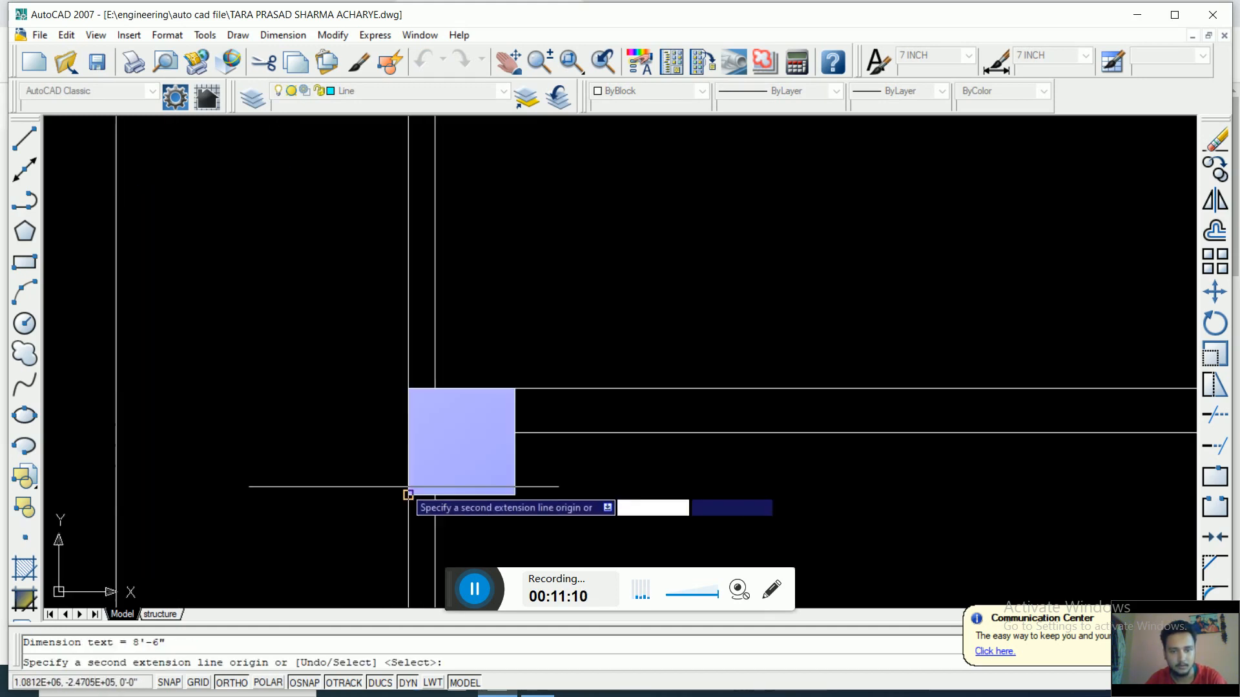
click(408, 495)
scroll(363, 411, down, 5)
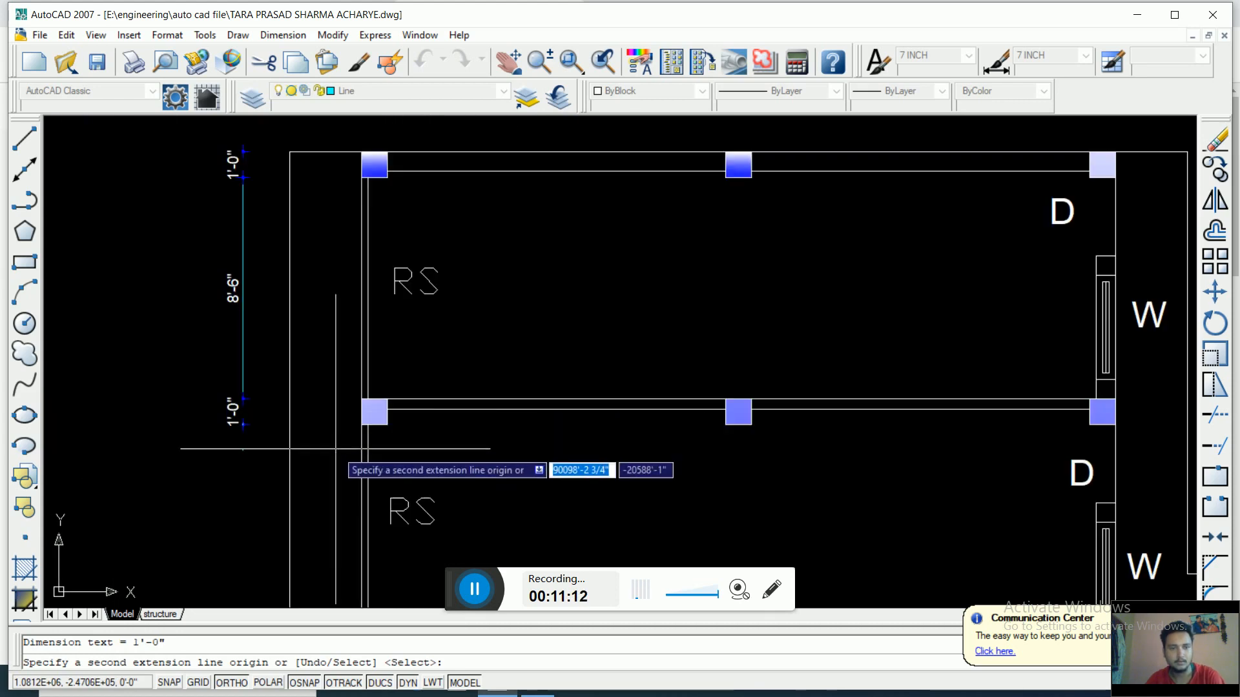
Step: Continue the left-side chain down over the second bay and the third column
middle_drag(339, 476, 347, 334)
scroll(341, 343, down, 2)
scroll(362, 448, up, 6)
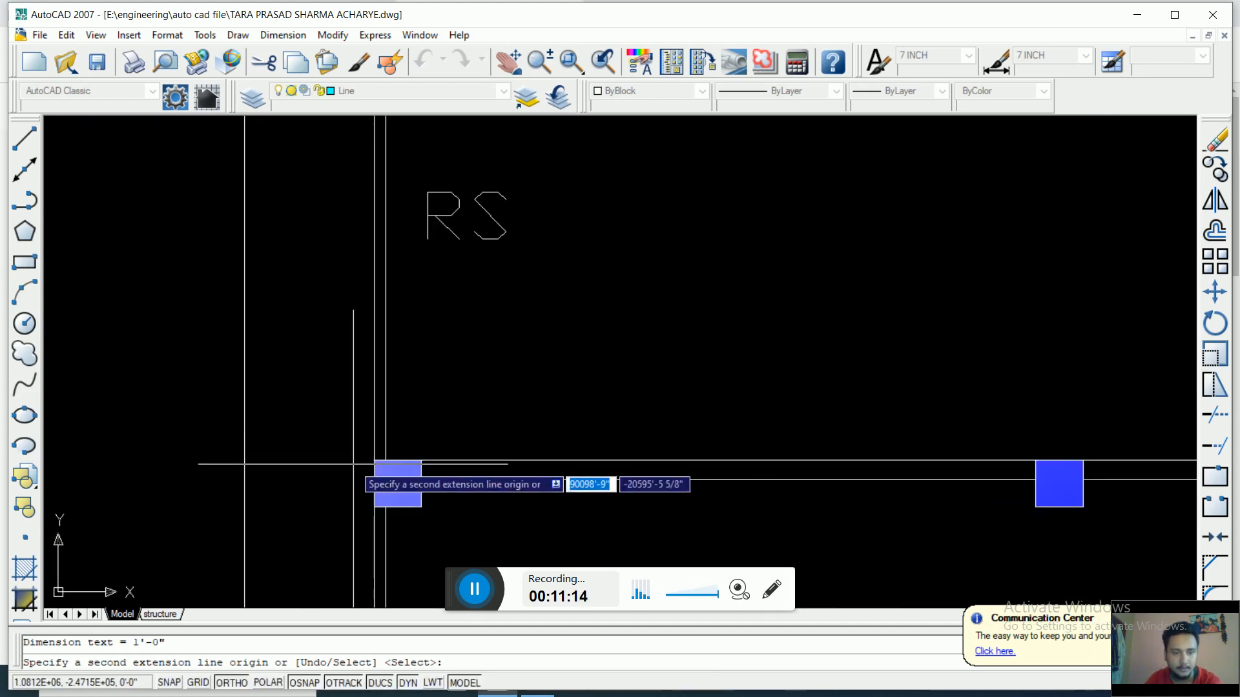
click(387, 450)
scroll(387, 452, down, 5)
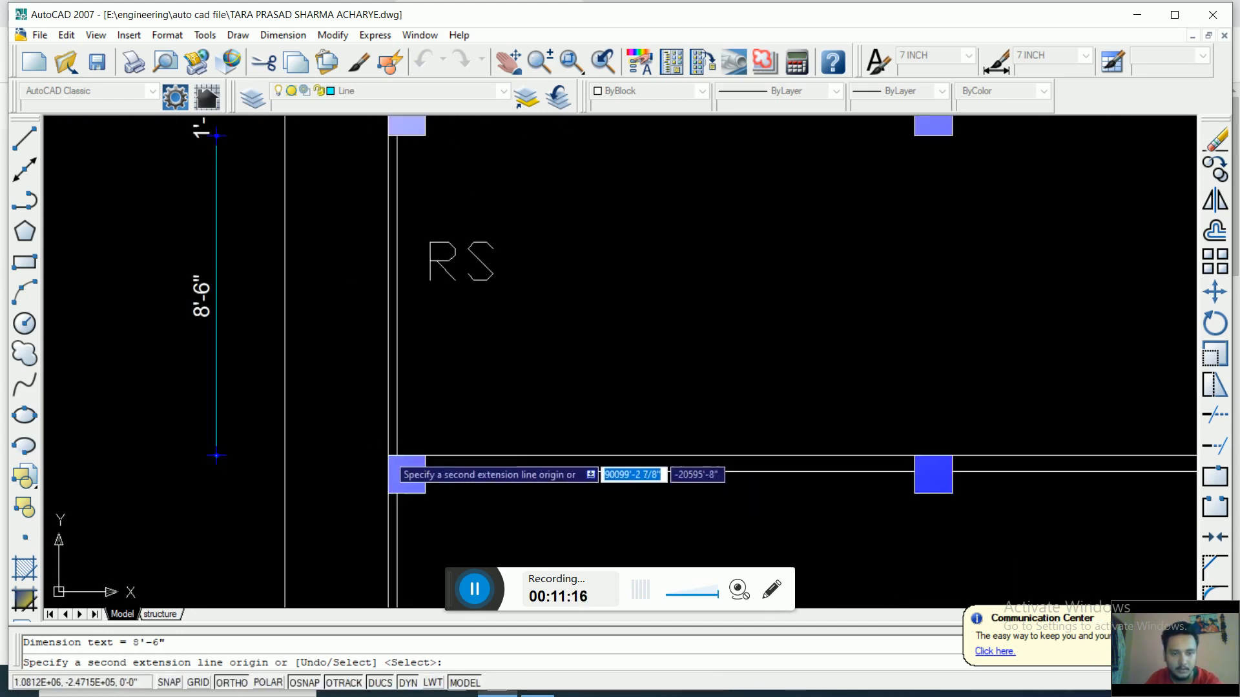
scroll(384, 481, up, 5)
click(383, 483)
scroll(383, 485, down, 5)
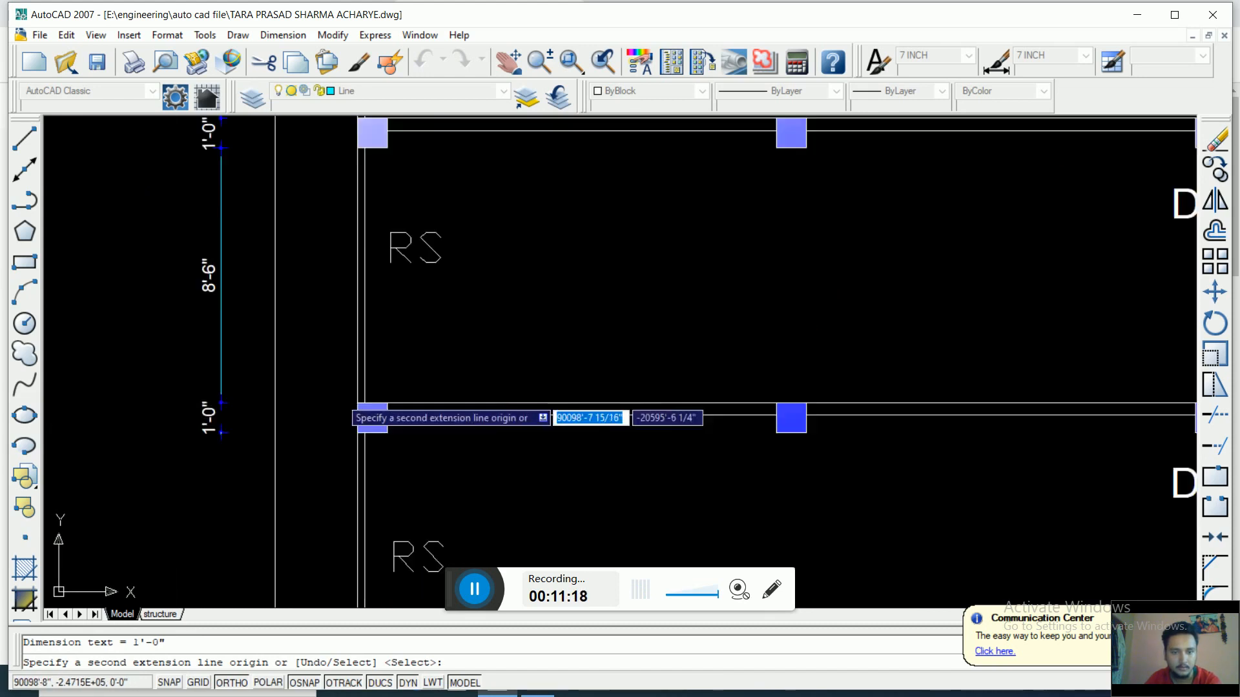
Step: Continue the left-side chain over the lowest bay and the lower left column, and end the command
scroll(342, 498, up, 5)
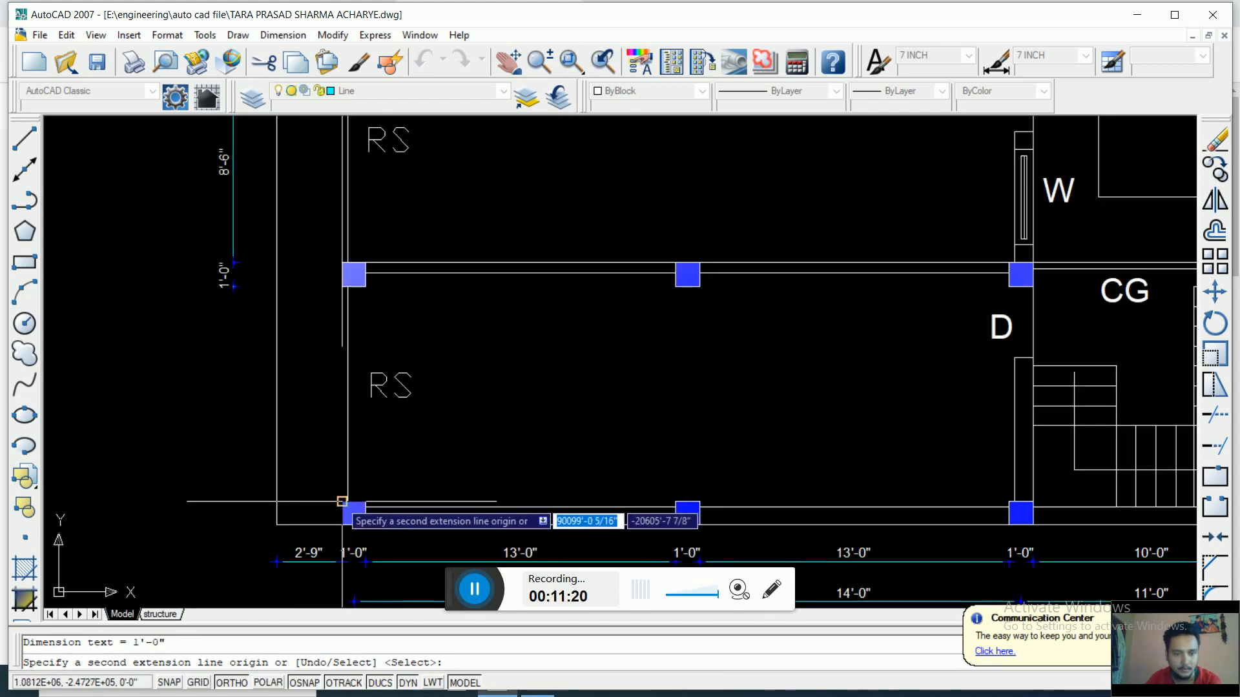
scroll(340, 498, up, 5)
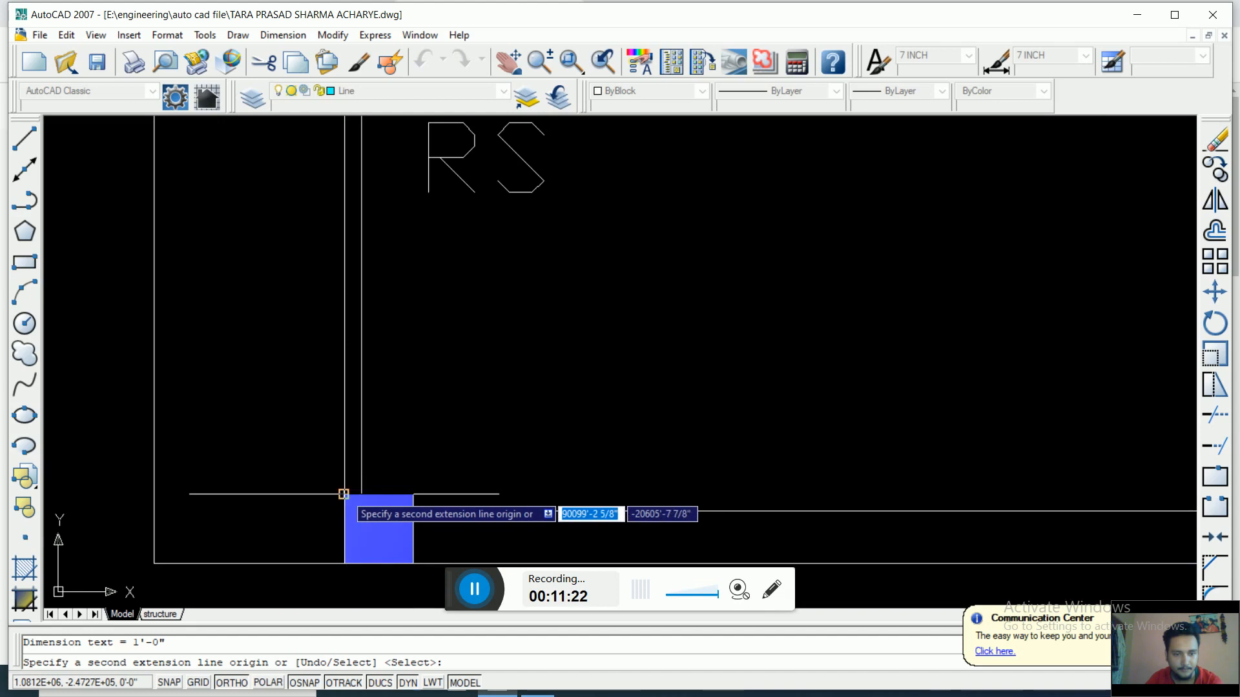
click(345, 492)
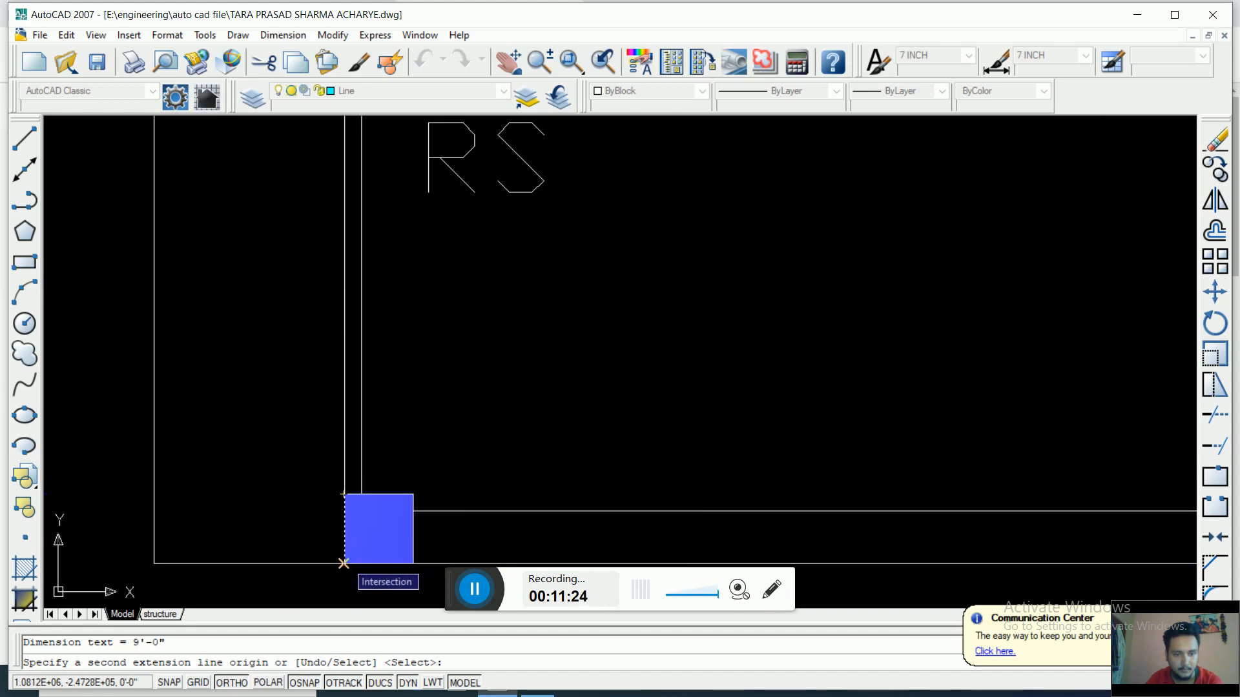
click(344, 564)
scroll(297, 482, down, 5)
key(Escape)
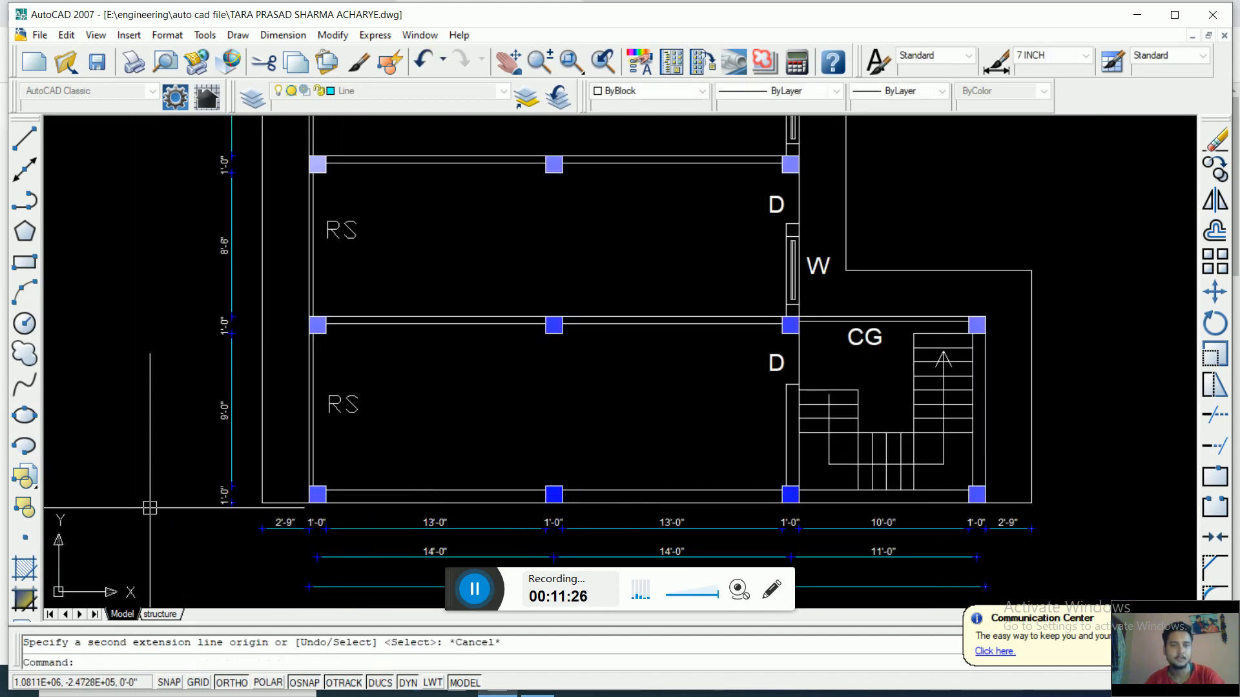
Step: Add an aligned dimension between the left-edge midpoints of the upper left column and the column below it, in a second row outside the chain
middle_drag(125, 443, 129, 451)
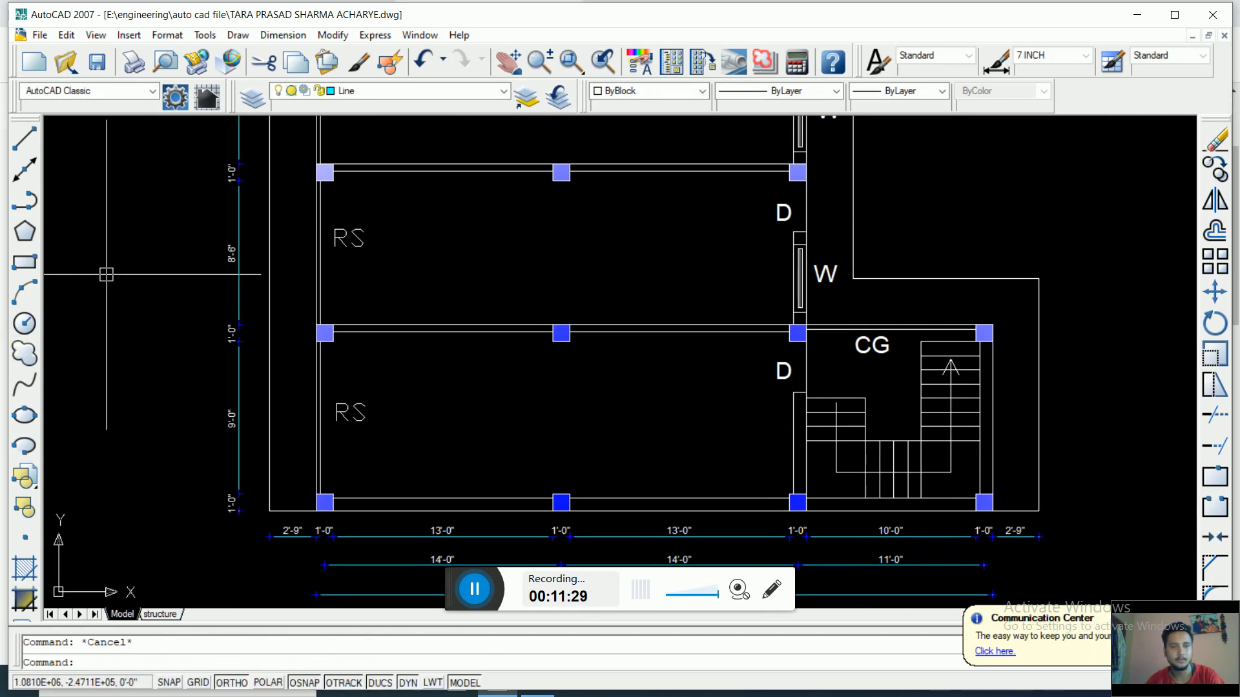
mouse_move(157, 336)
middle_down()
mouse_move(275, 470)
mouse_move(305, 480)
middle_up()
scroll(297, 381, down, 3)
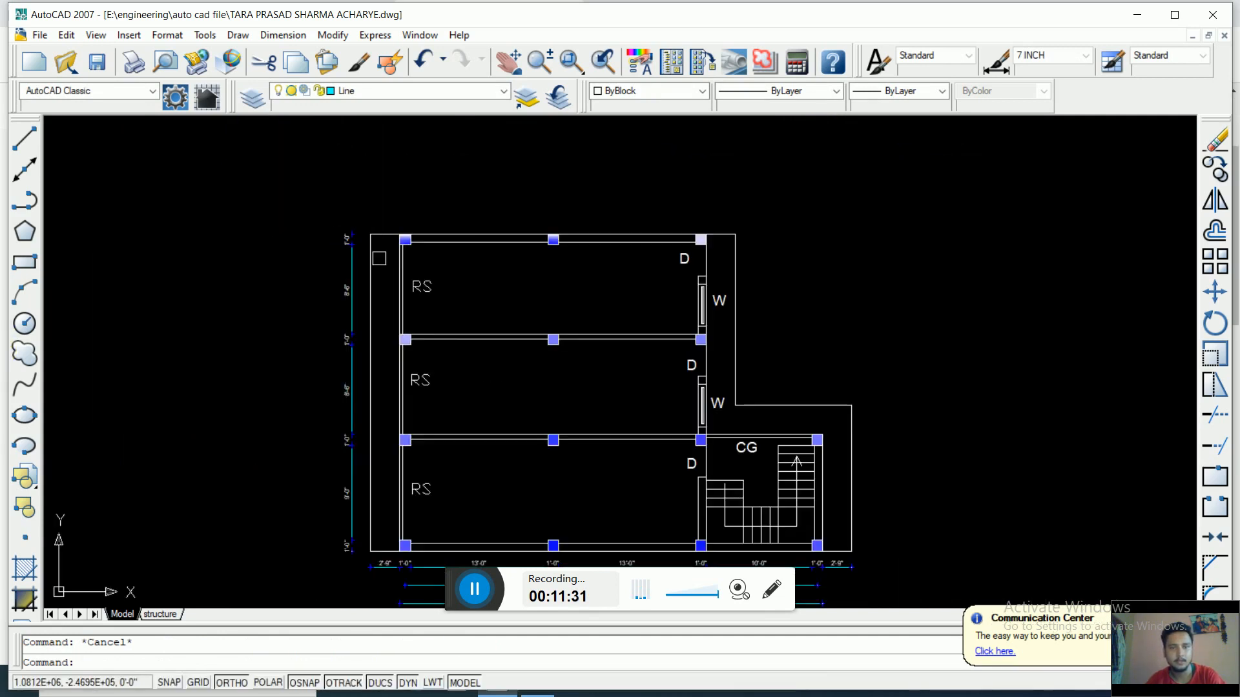
scroll(395, 258, up, 7)
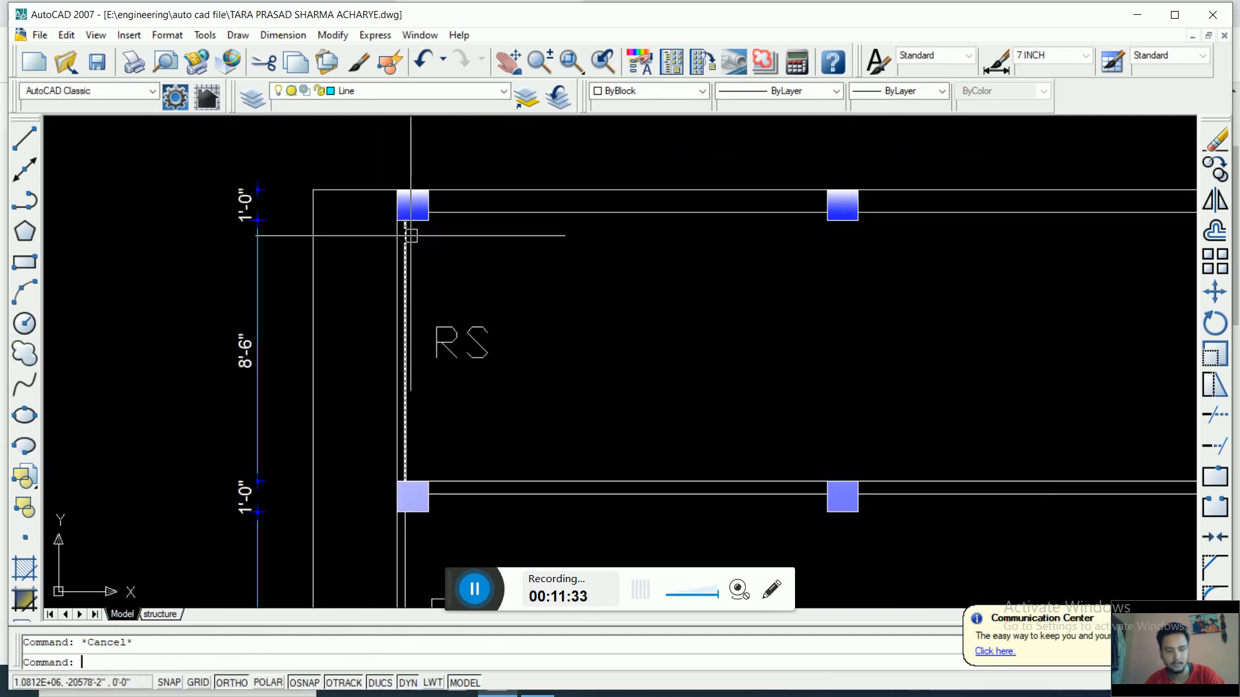
text(D)
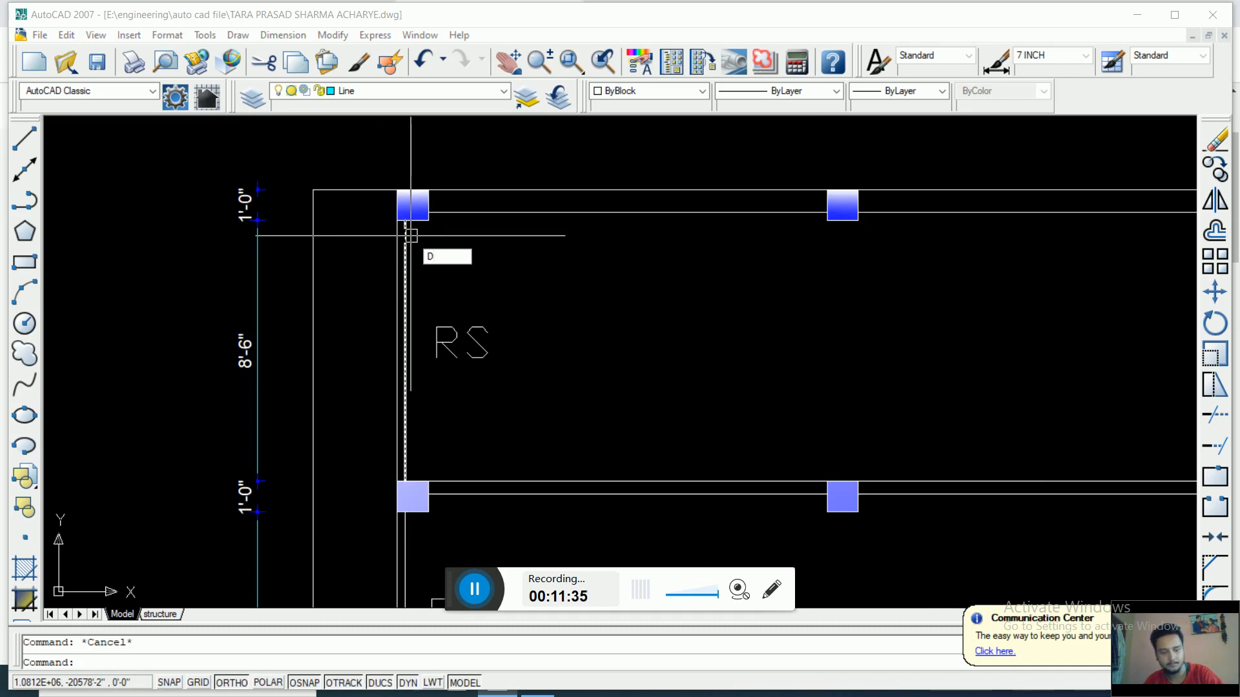
text(CL)
key(Return)
scroll(410, 236, up, 4)
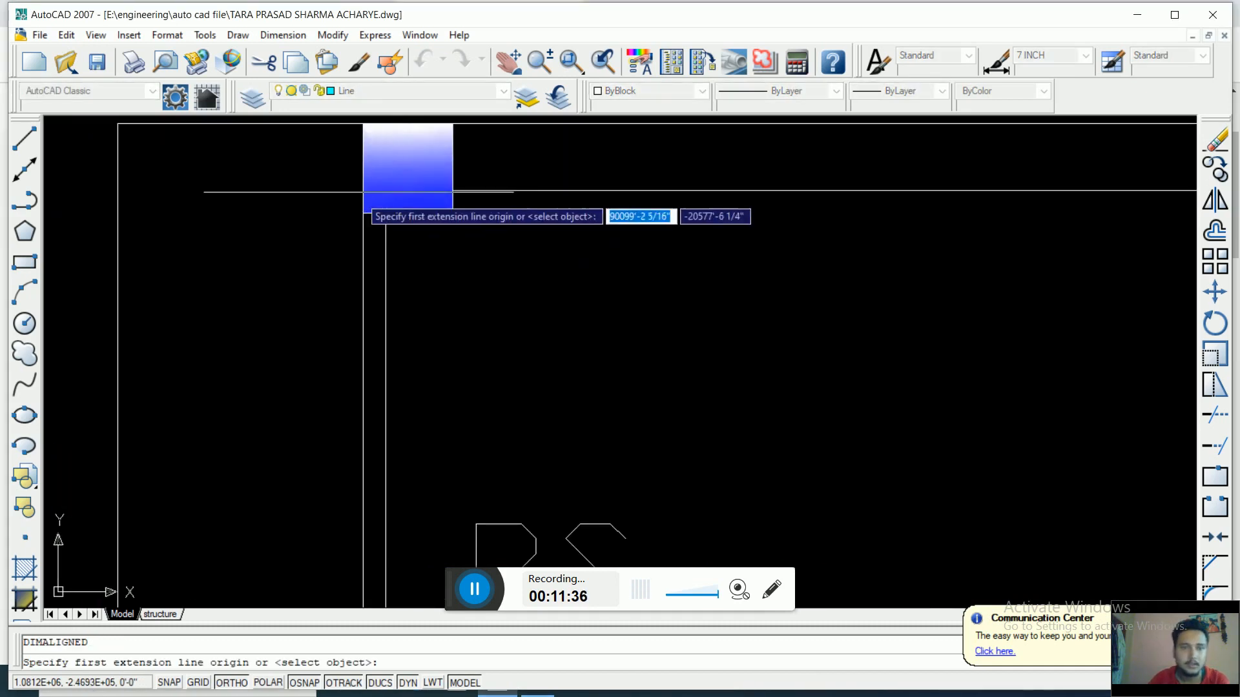
click(368, 165)
scroll(365, 291, down, 4)
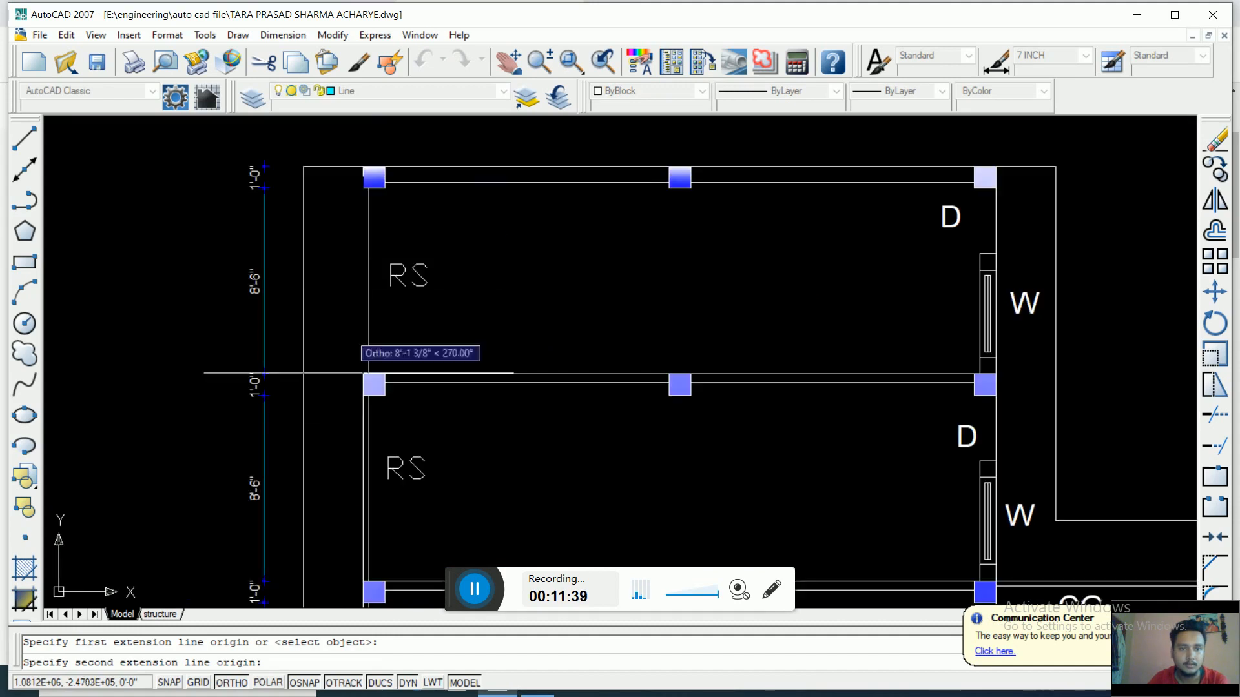
scroll(365, 401, up, 2)
click(357, 328)
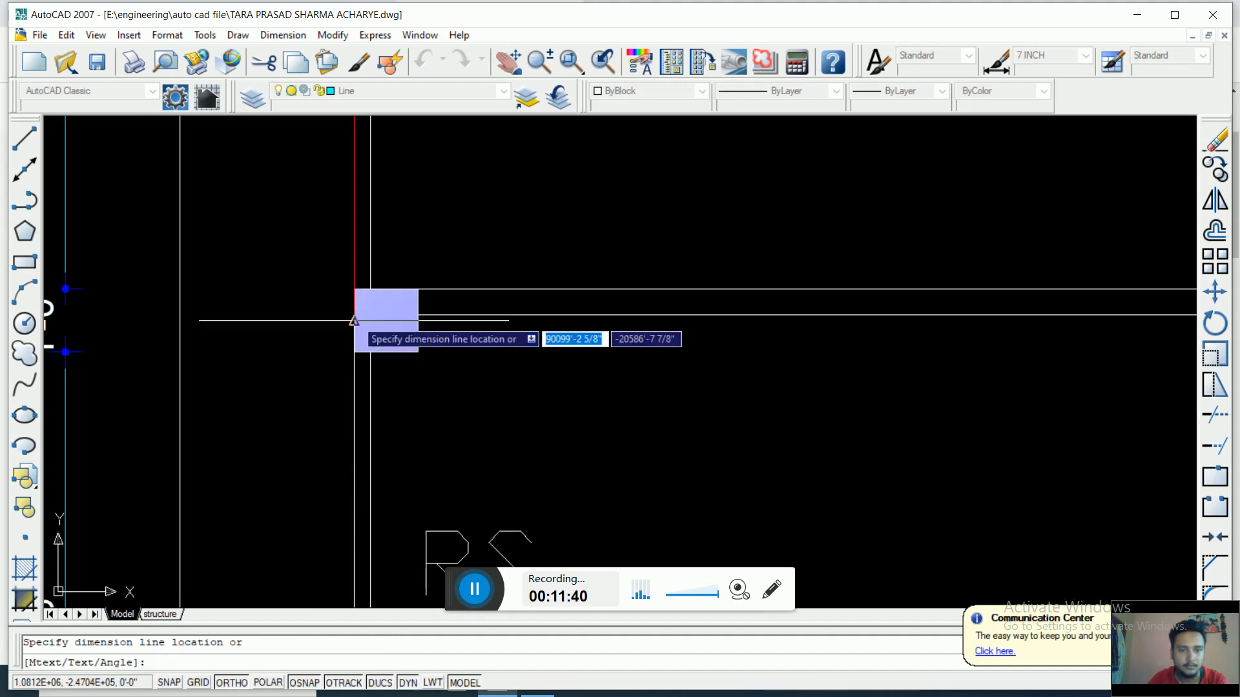
scroll(354, 326, down, 3)
click(189, 326)
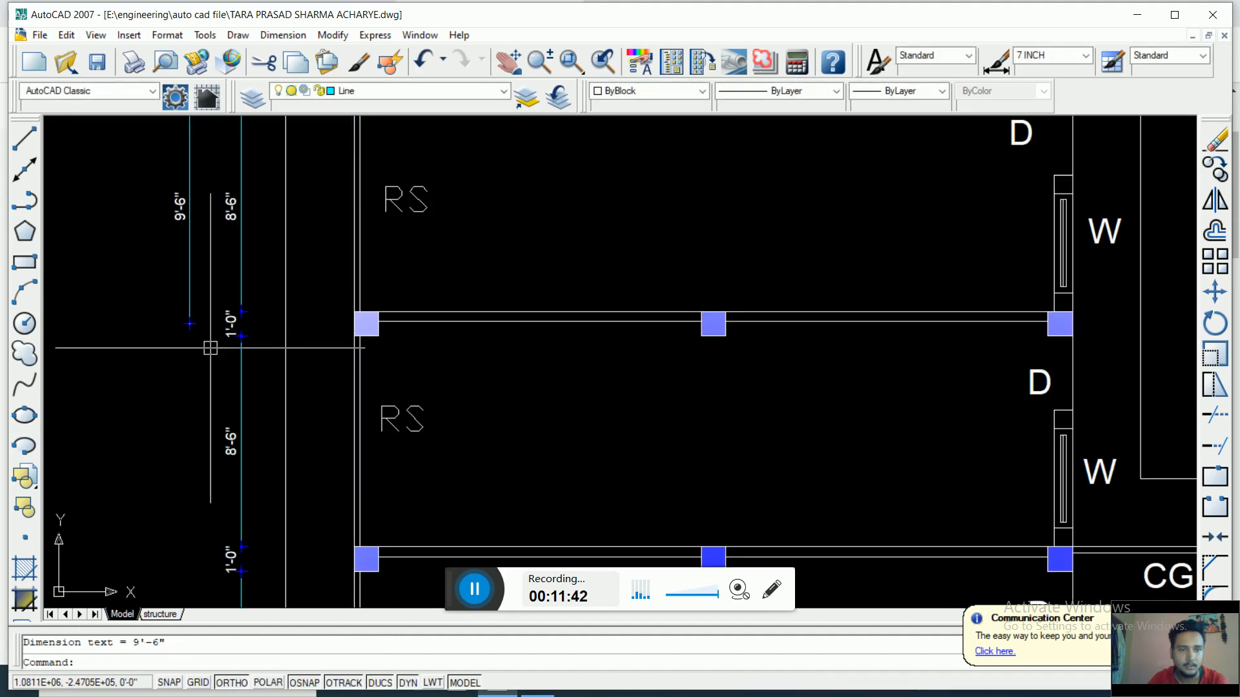
Step: Continue the second left-side row through the left-edge midpoints of the third column and the lower left column
text(DIM)
text(CO)
key(Return)
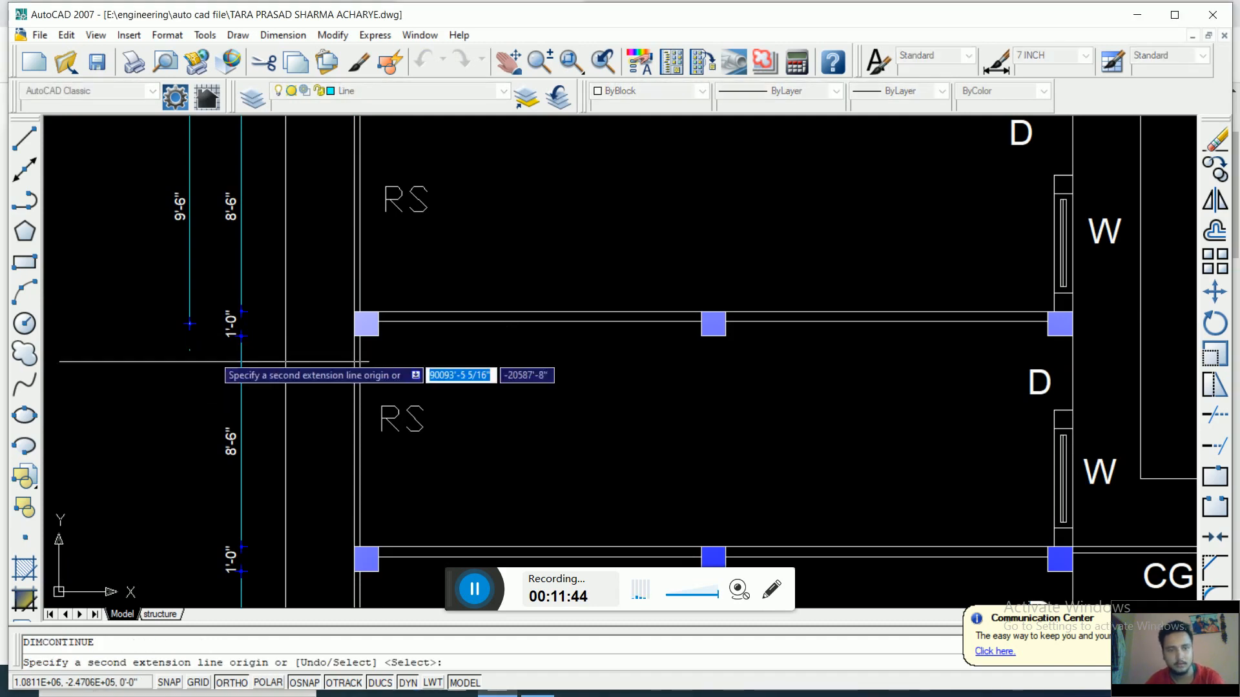
scroll(226, 393, down, 2)
scroll(301, 394, up, 2)
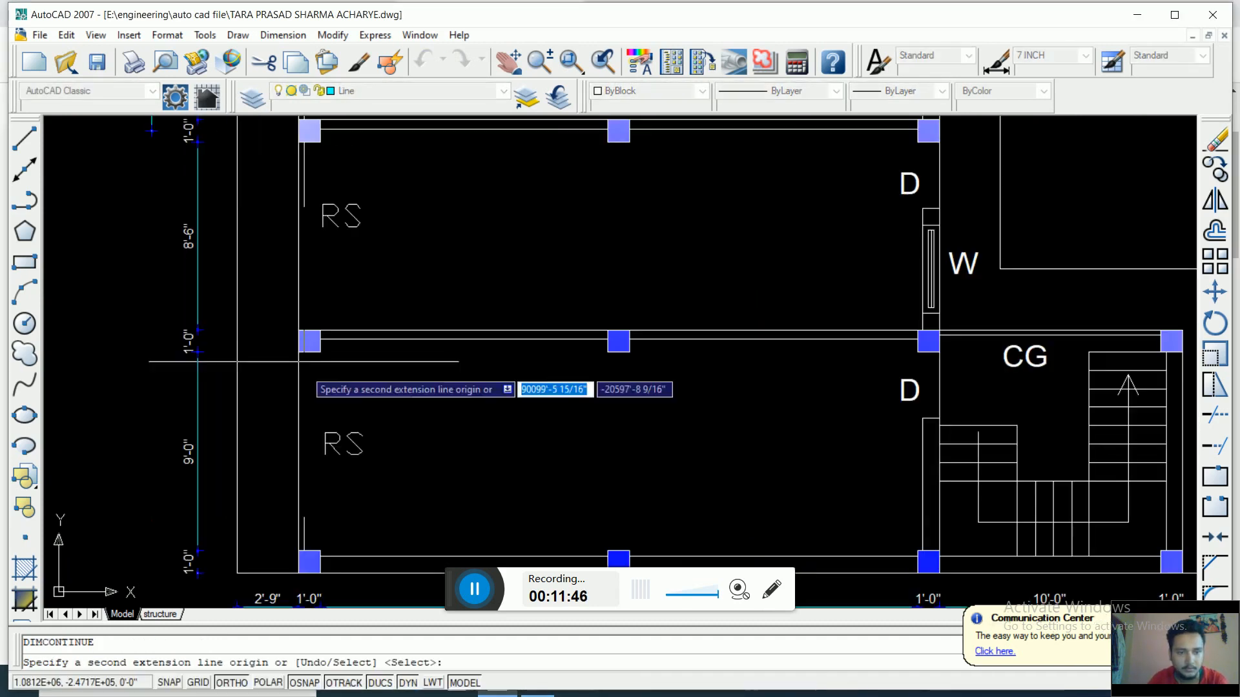
click(298, 562)
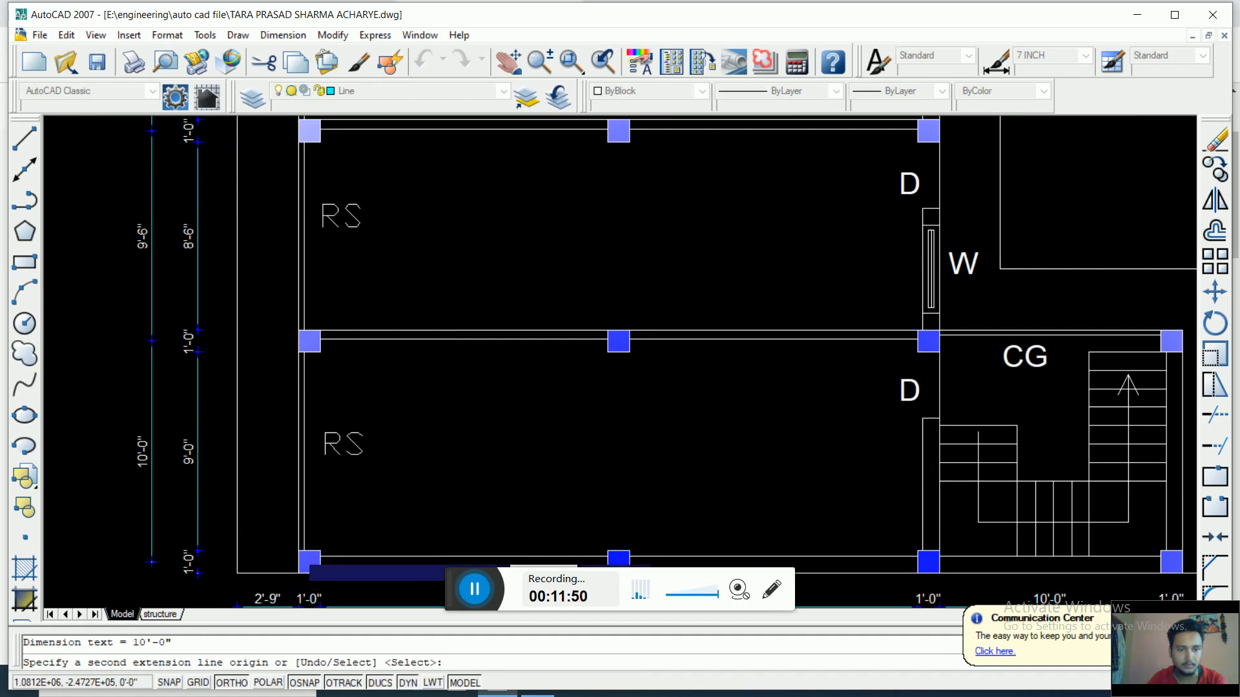
scroll(298, 549, down, 2)
key(Escape)
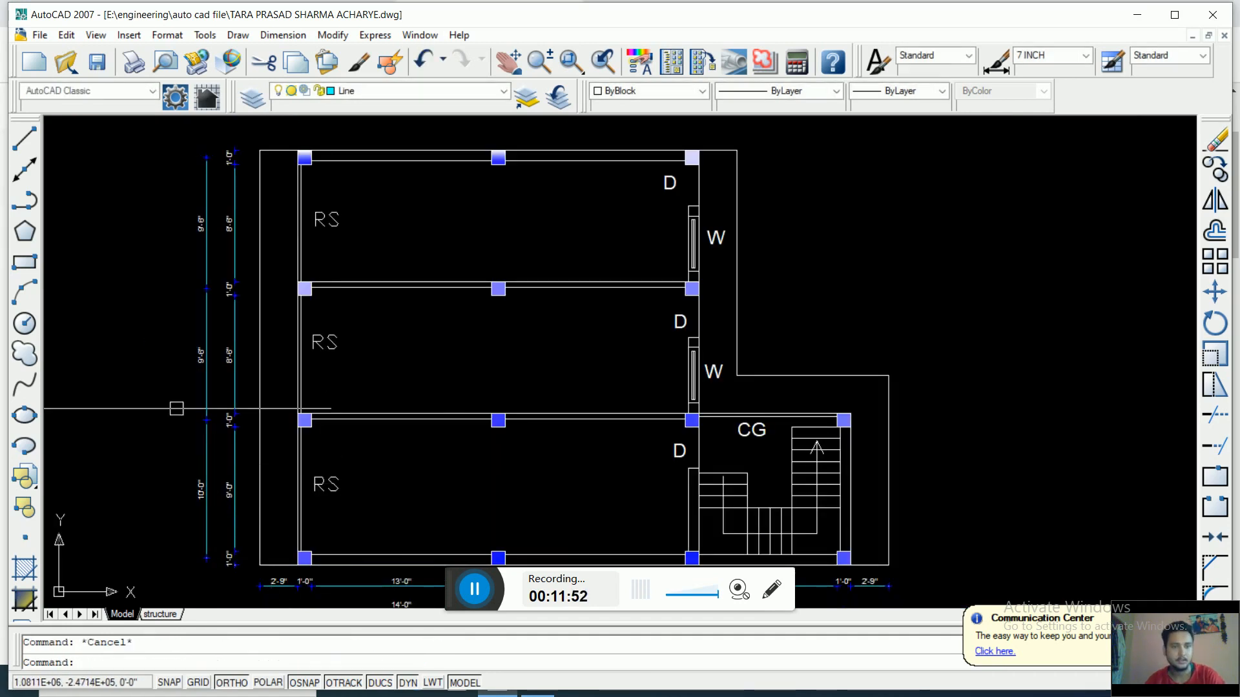
Step: Add an overall aligned dimension from the upper left column's top outer corner to the lower left column's bottom outer corner, in a third row outside
text(DAL)
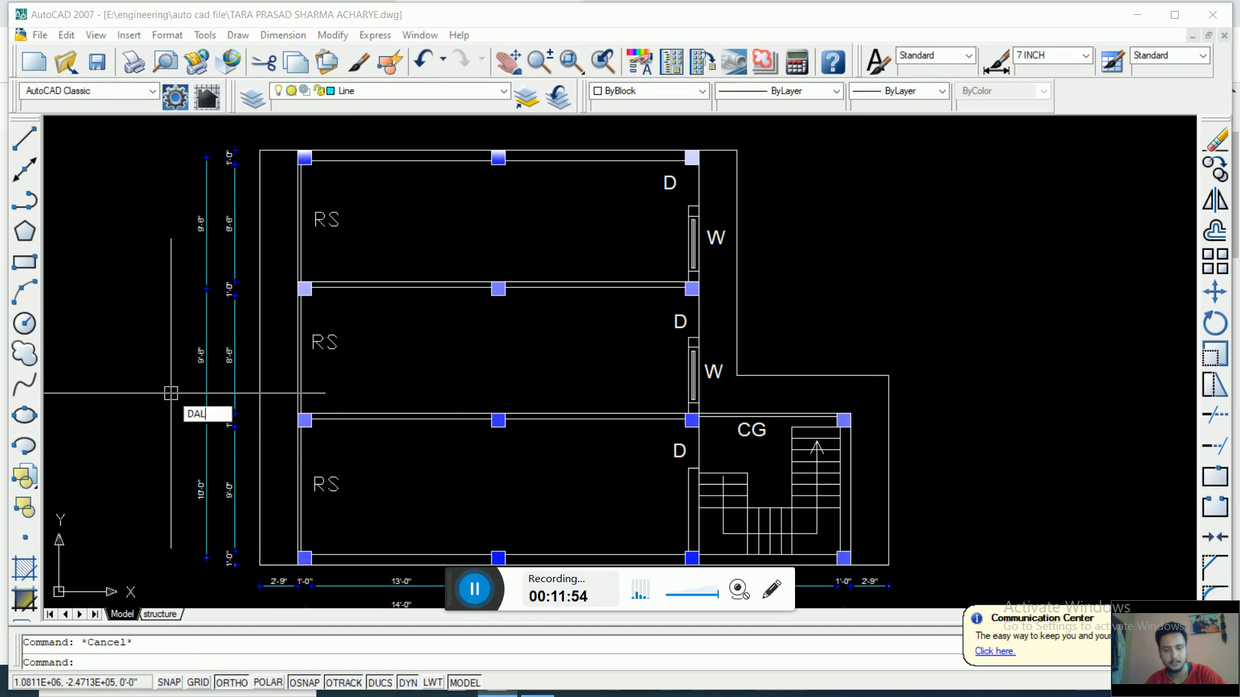
key(Return)
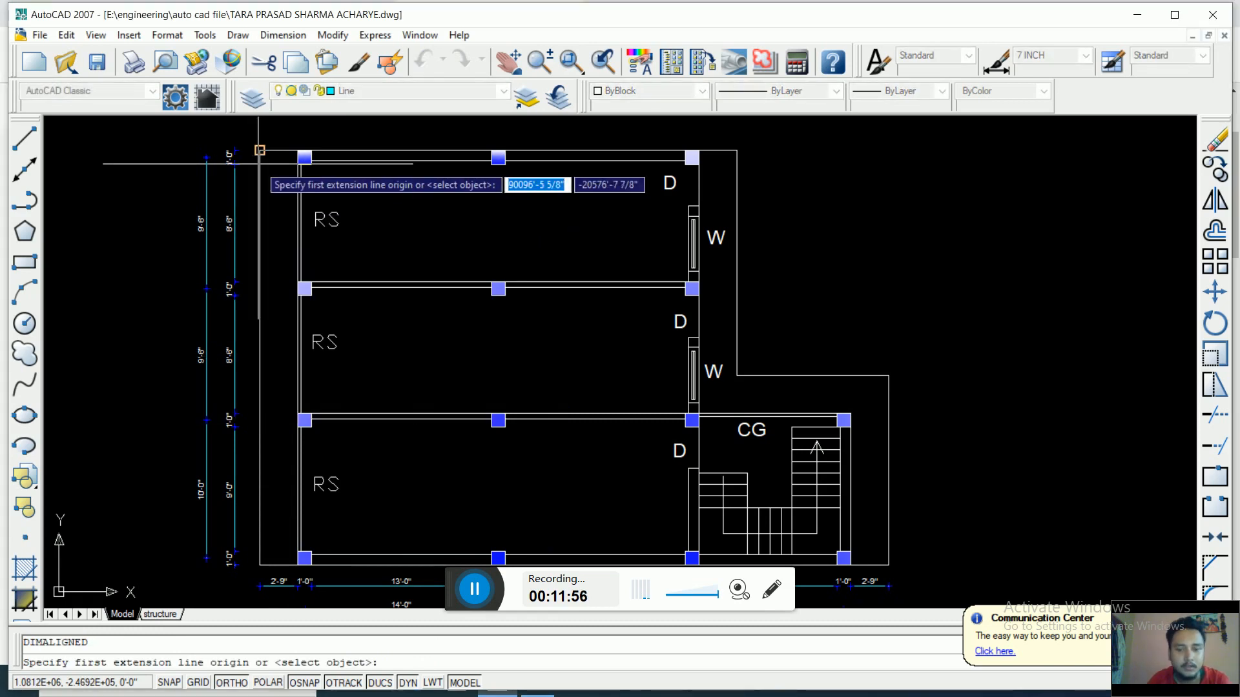
click(299, 155)
scroll(296, 158, down, 3)
scroll(310, 366, up, 4)
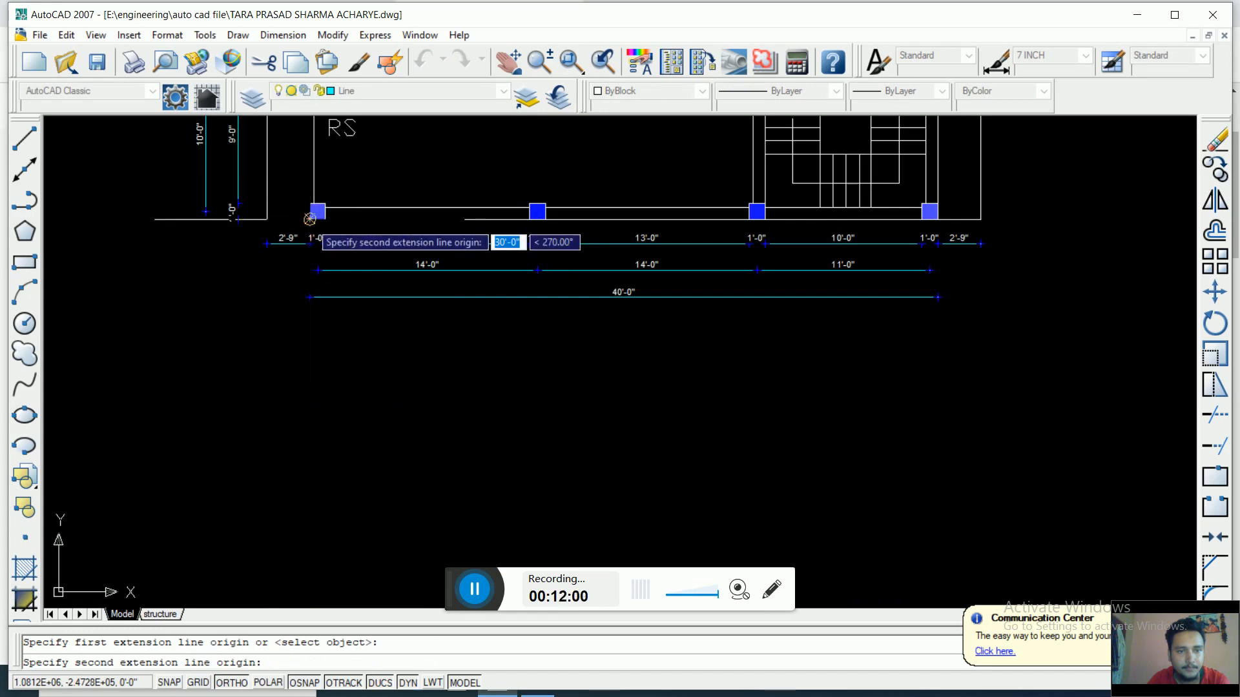
click(310, 219)
scroll(310, 220, down, 4)
middle_drag(241, 257, 290, 417)
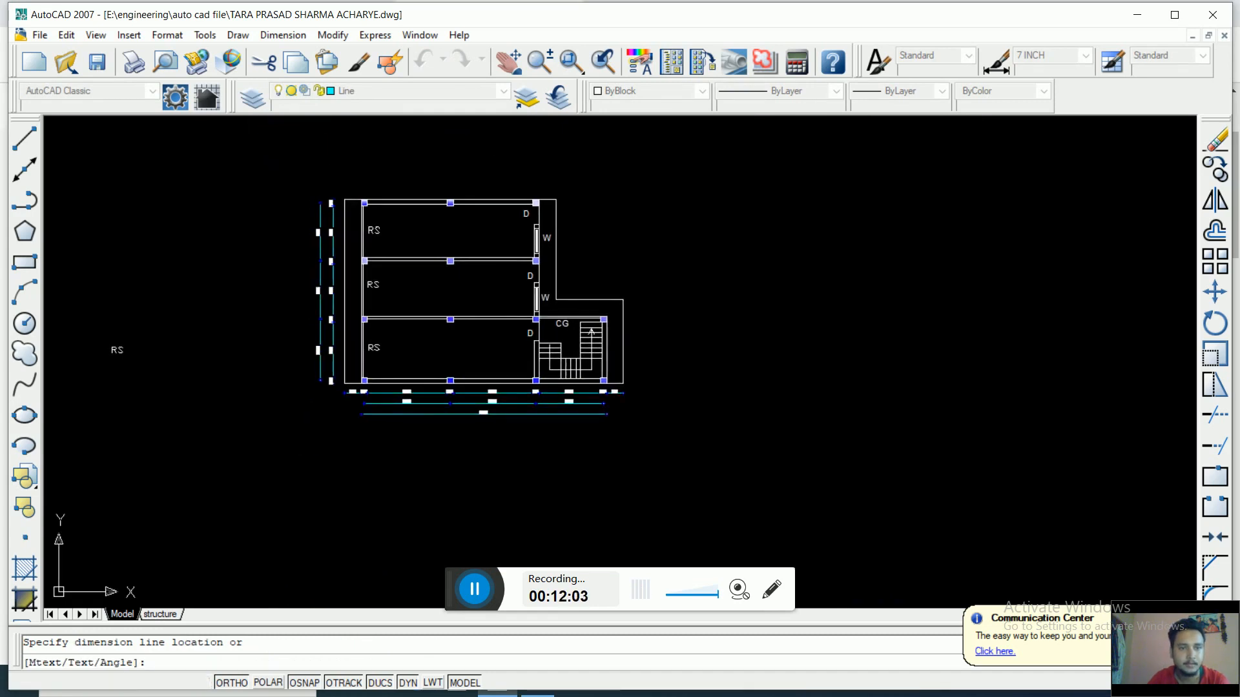
scroll(317, 405, up, 3)
click(299, 370)
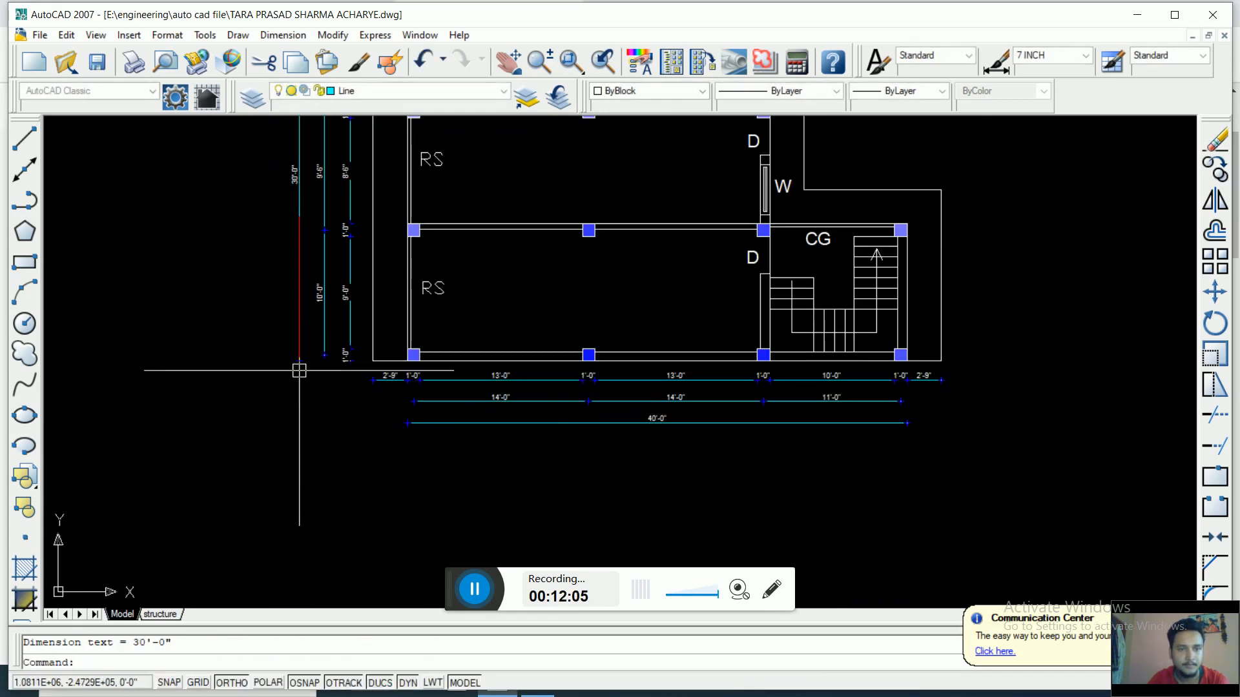
Step: Examine the three dimension rows on the plan's left side and the three rows below it
scroll(299, 370, down, 2)
scroll(311, 255, up, 3)
text(l)
key(Escape)
scroll(287, 252, up, 3)
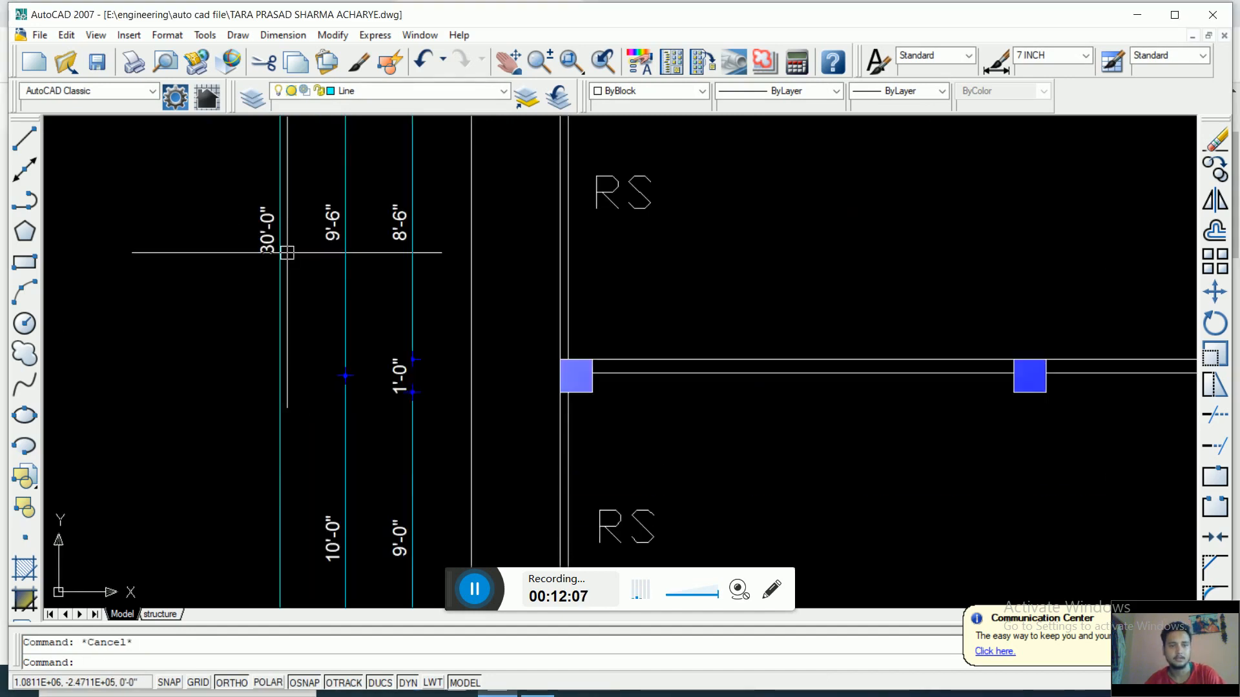
scroll(287, 253, down, 3)
scroll(491, 414, up, 3)
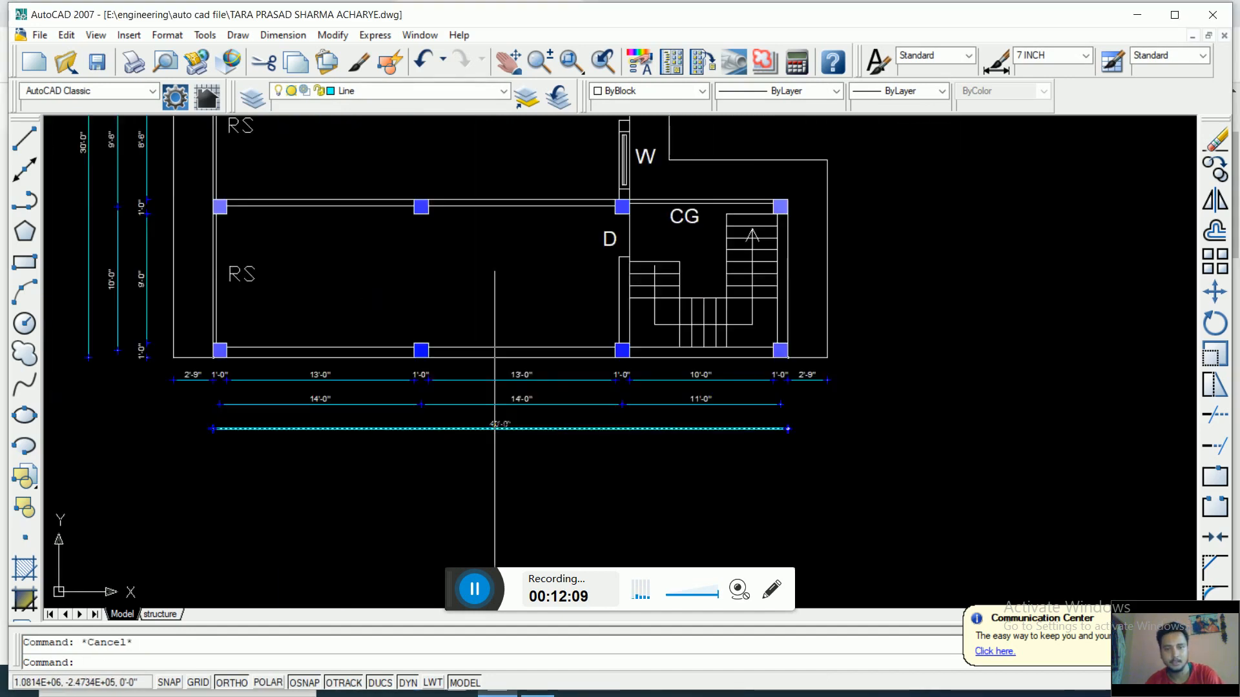
scroll(494, 429, down, 2)
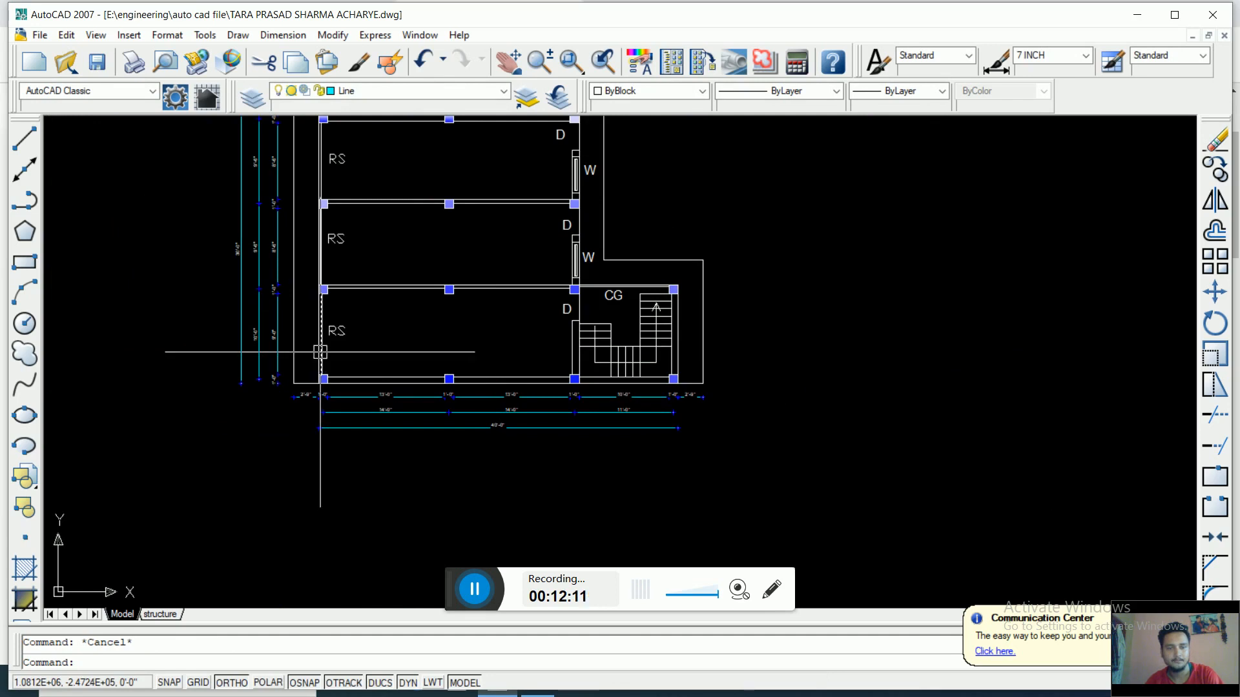
click(262, 351)
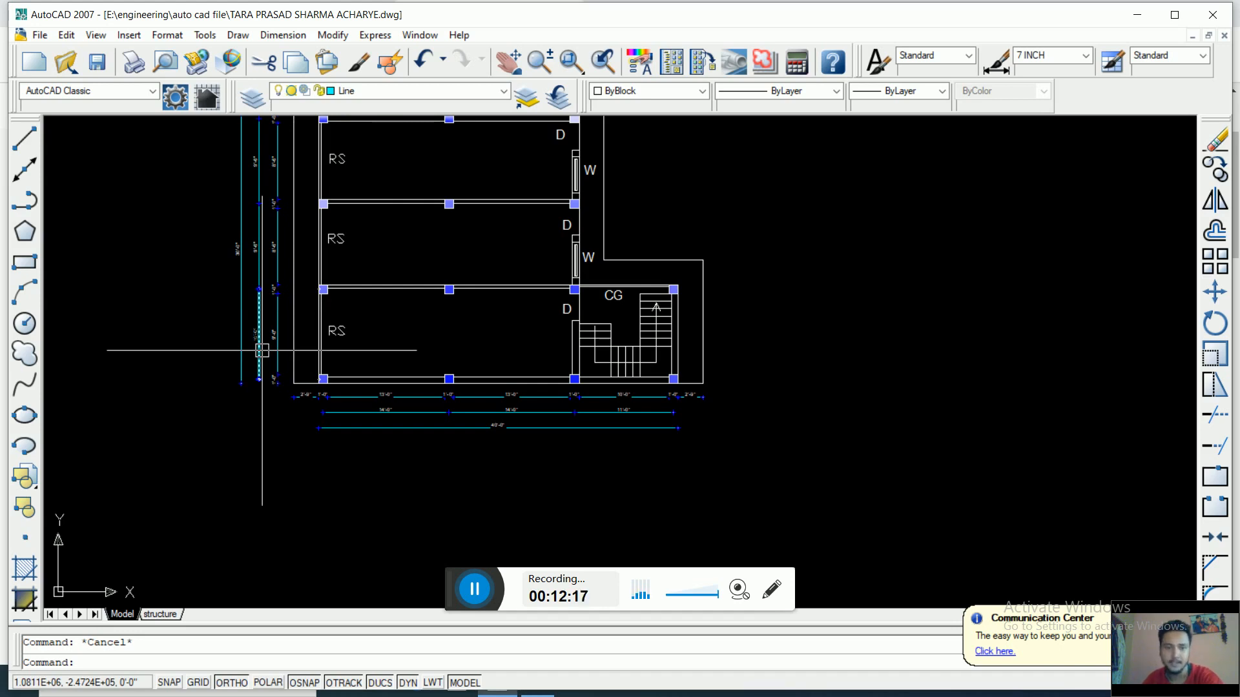
key(Escape)
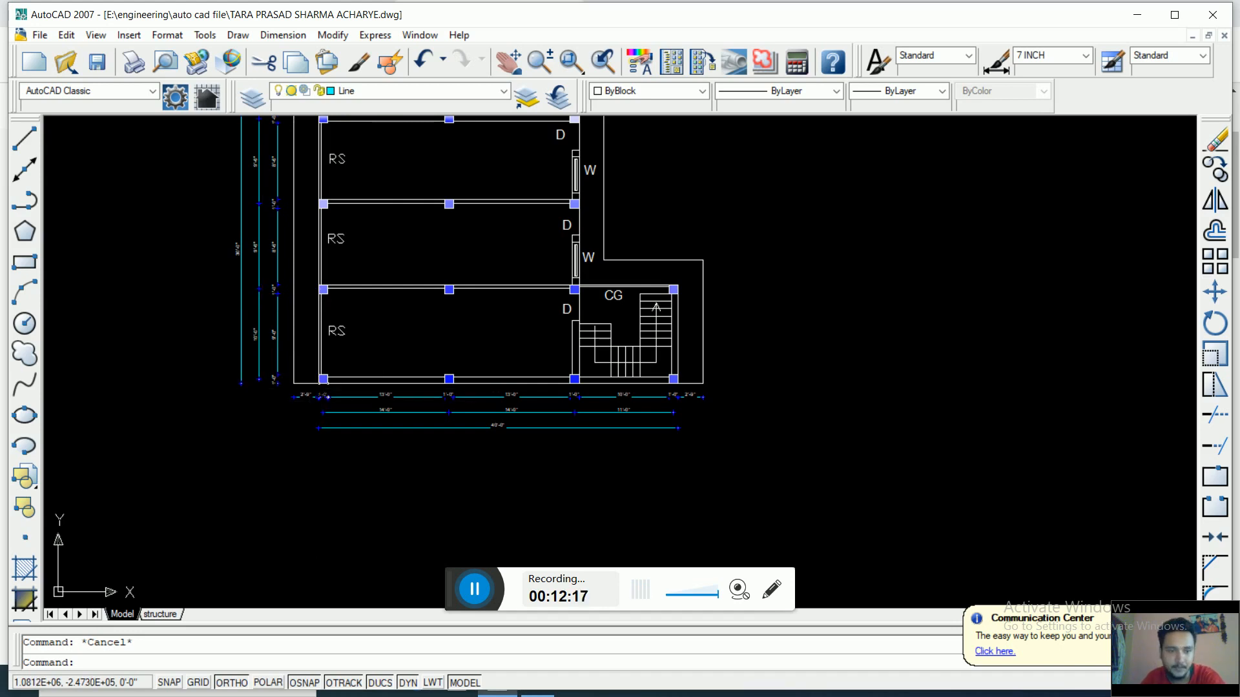
click(353, 411)
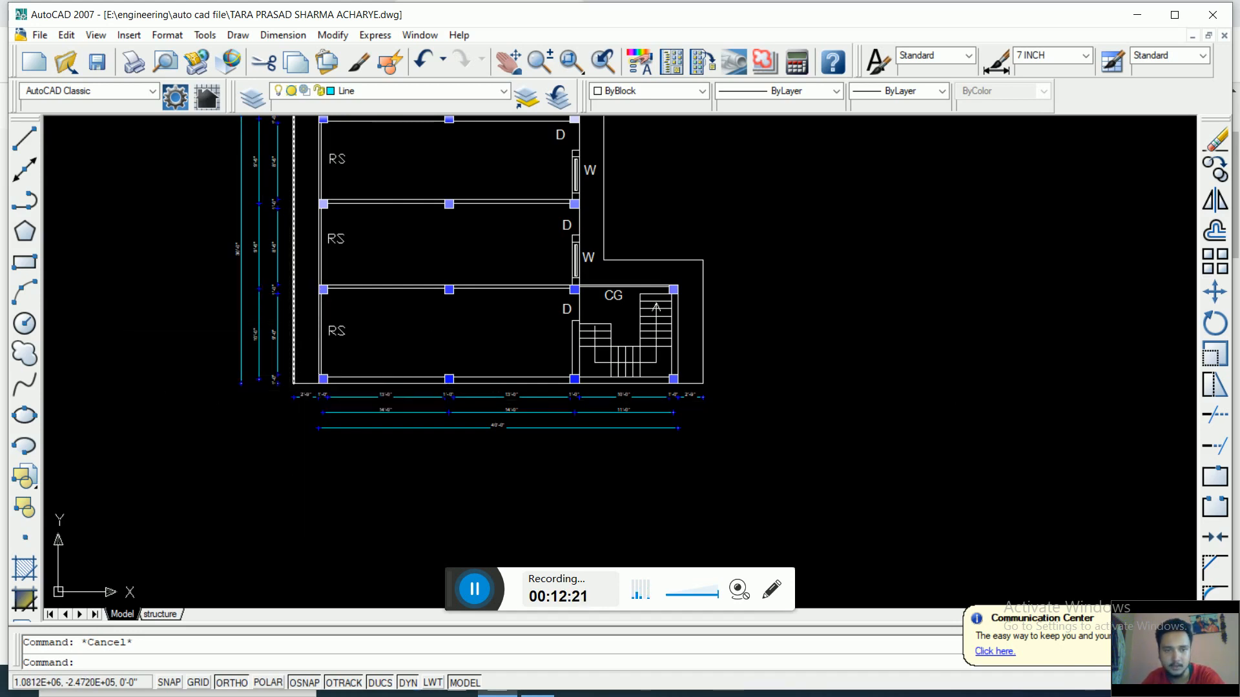
Step: Review the dimension rows along the plan's left and lower sides and compare the plan with the finished ground floor plan beside it
click(257, 313)
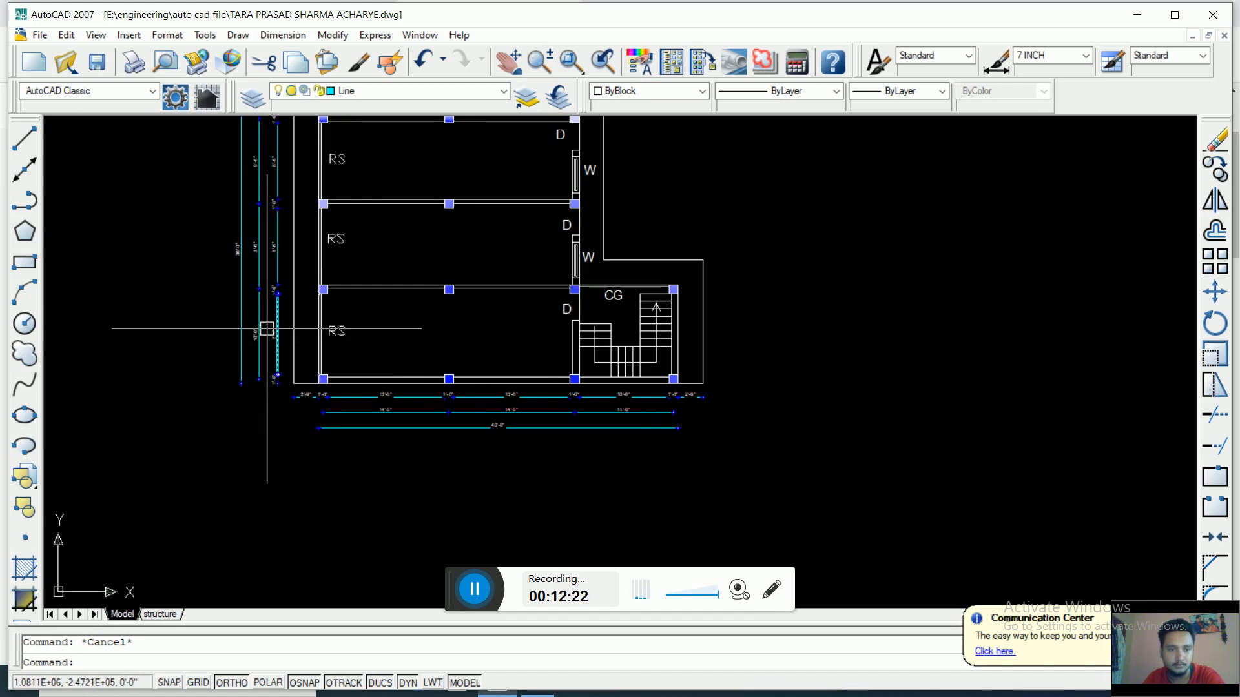
middle_drag(175, 246, 284, 470)
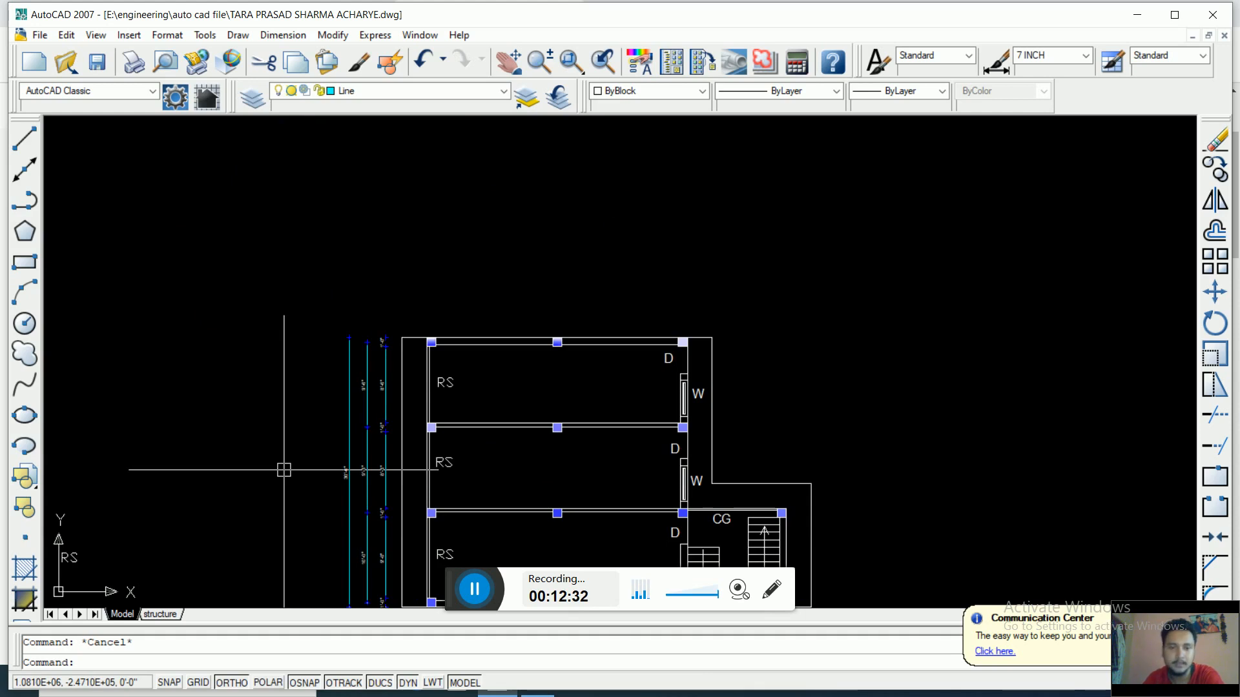
scroll(284, 470, down, 4)
scroll(359, 534, up, 3)
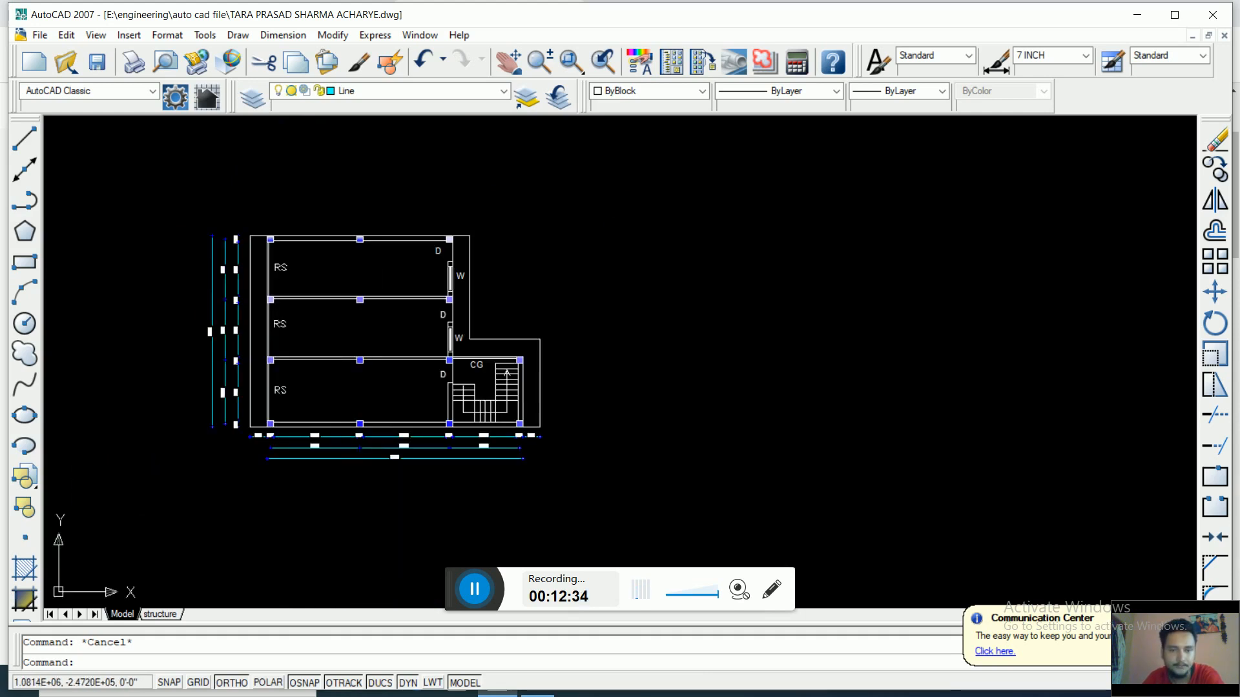
scroll(376, 355, down, 2)
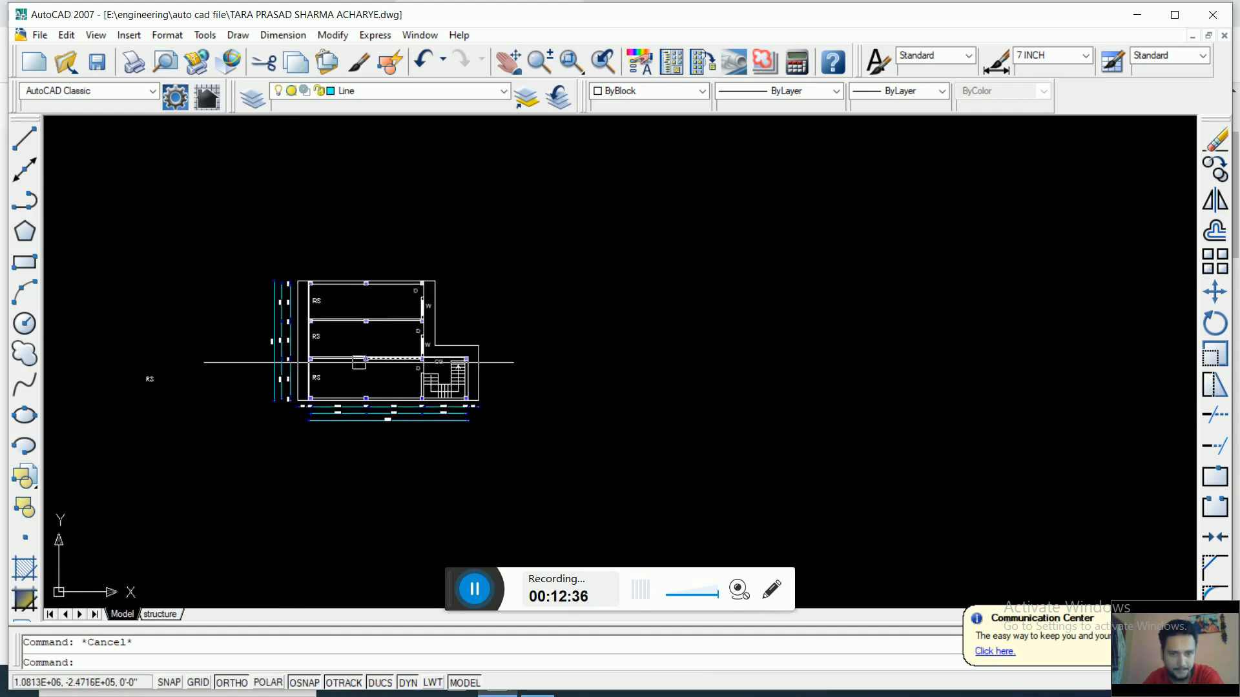
mouse_move(376, 356)
middle_down()
mouse_move(426, 382)
mouse_move(582, 395)
middle_up()
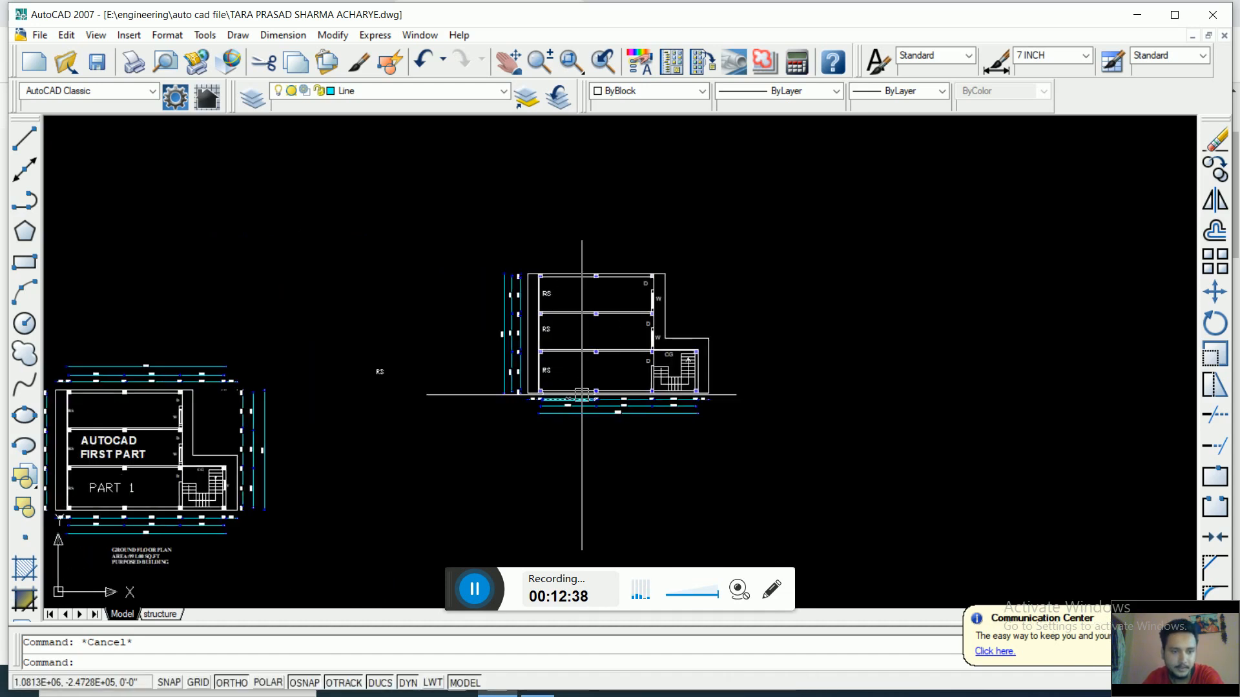
scroll(552, 244, up, 3)
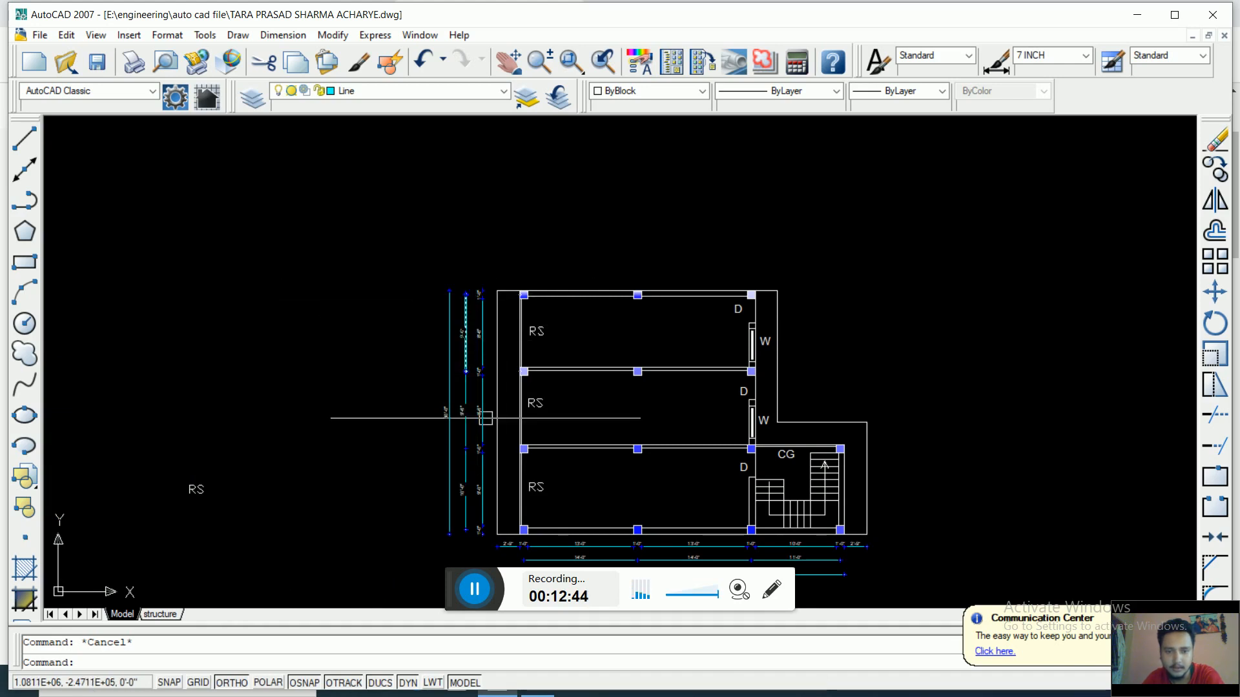
middle_drag(471, 343, 465, 234)
scroll(485, 359, up, 3)
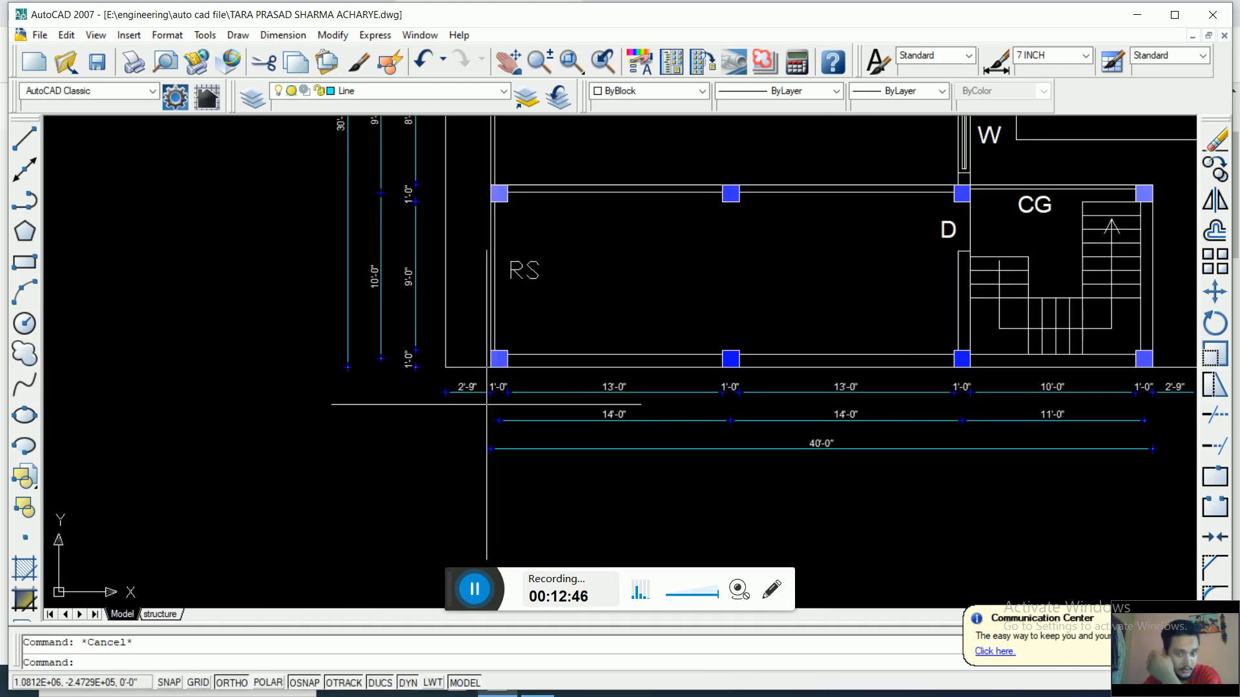
scroll(448, 360, down, 5)
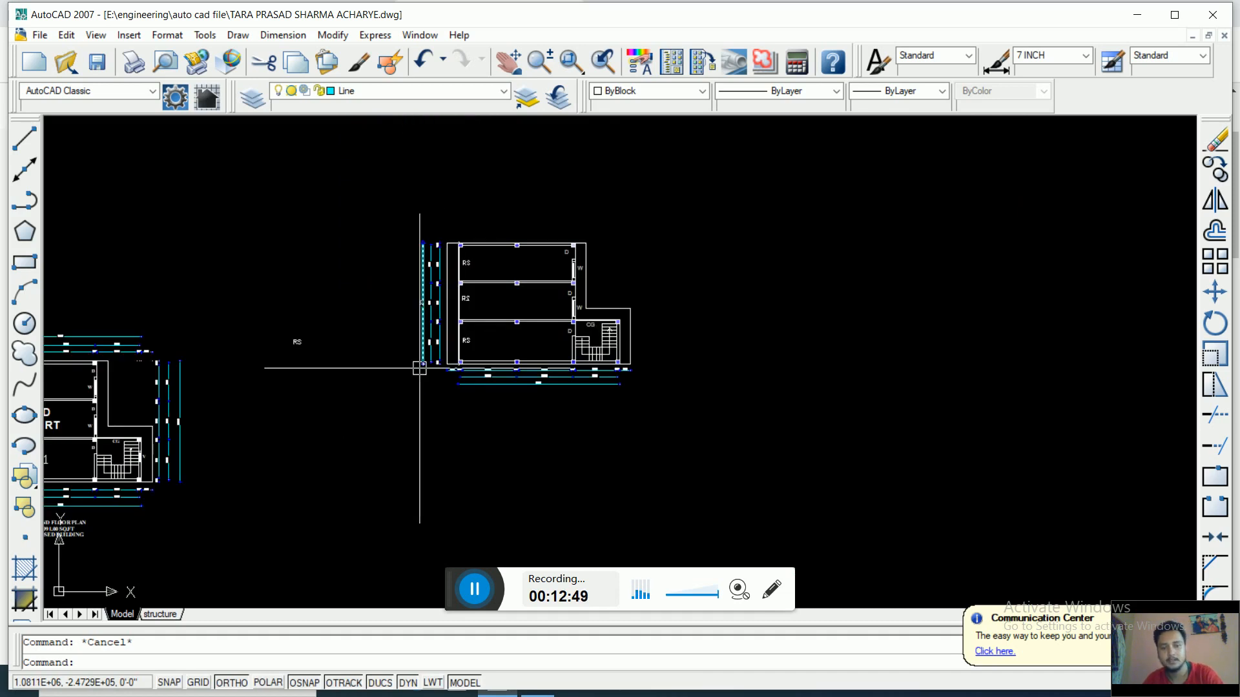
scroll(426, 380, down, 2)
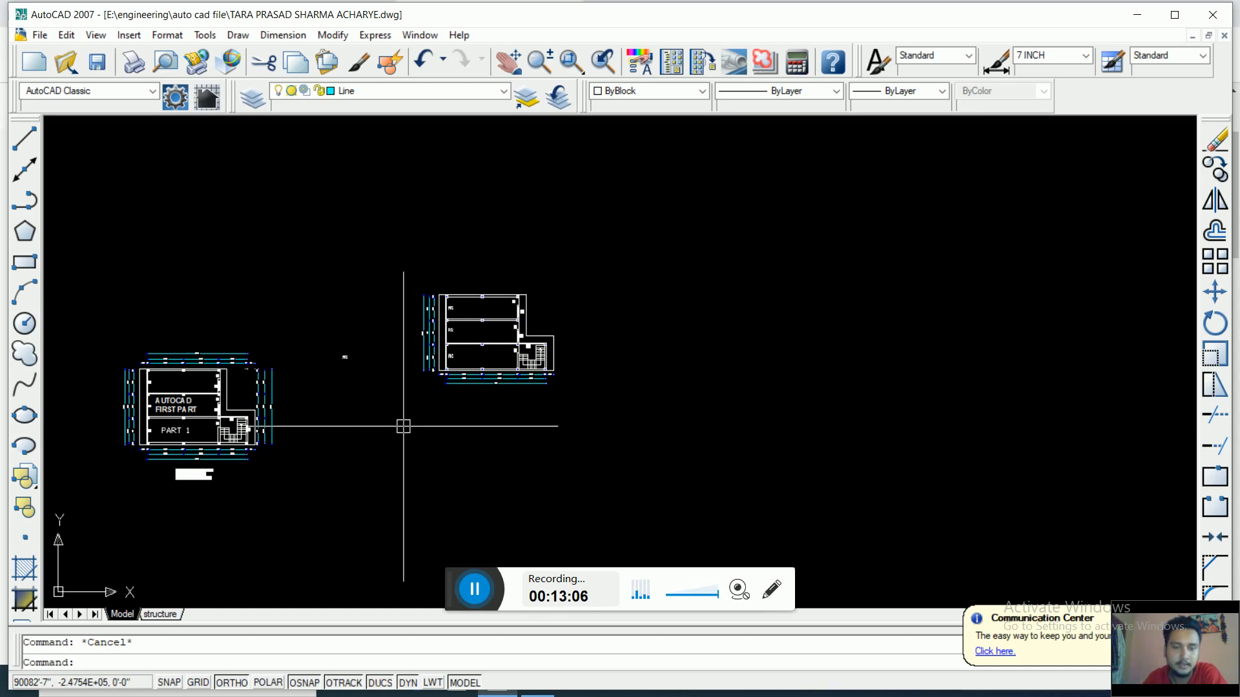
scroll(428, 339, up, 6)
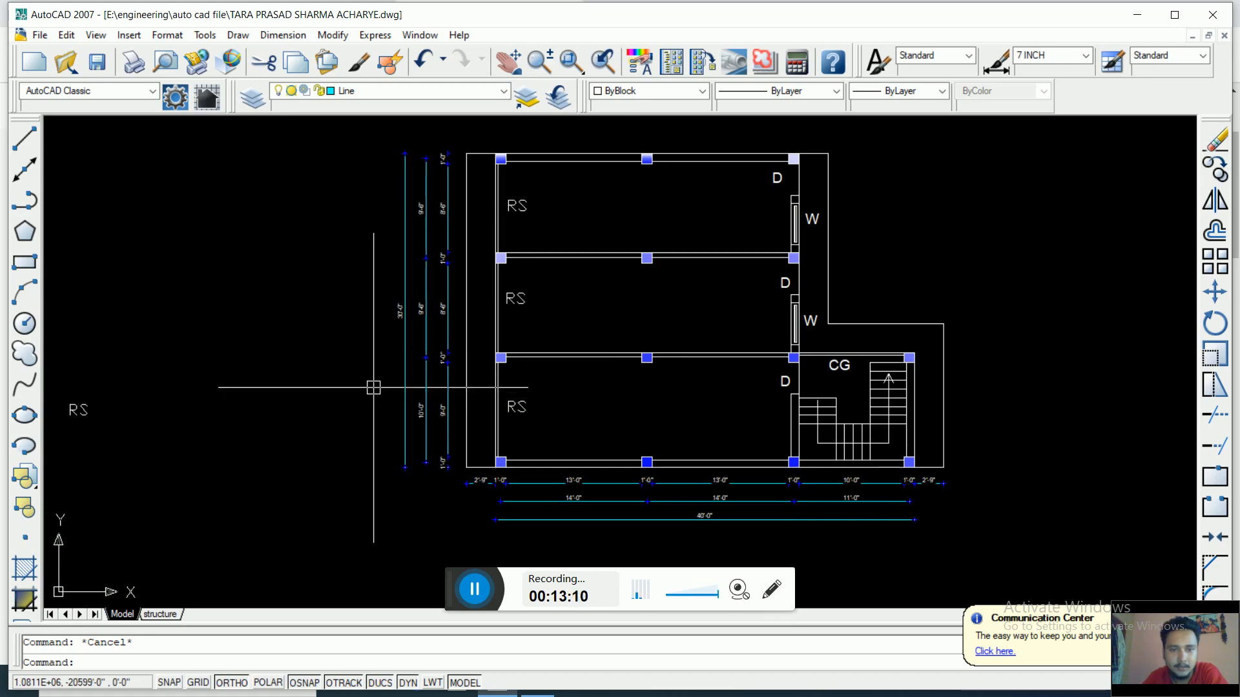
scroll(374, 387, down, 4)
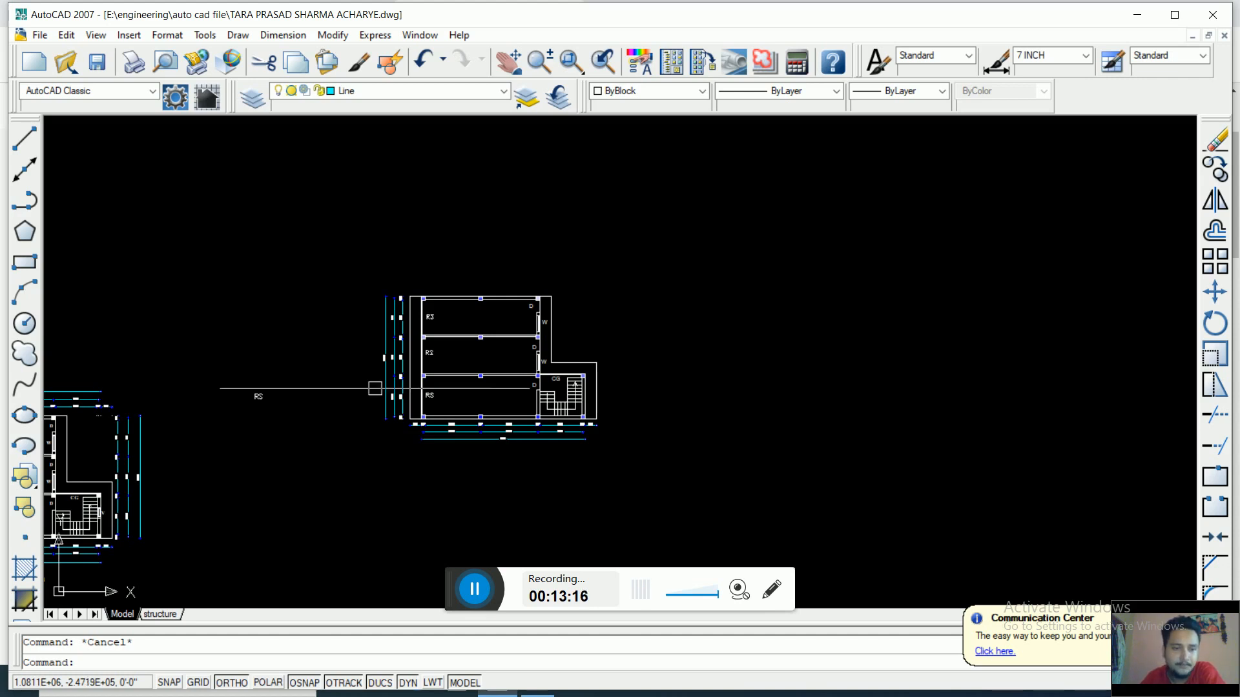
Step: Examine the west and south elevations on the elevation sheet of the drawing set
scroll(376, 414, down, 5)
middle_drag(324, 390, 698, 396)
scroll(698, 452, down, 2)
middle_drag(478, 469, 572, 329)
scroll(573, 329, down, 2)
middle_drag(169, 498, 283, 390)
scroll(209, 435, up, 4)
scroll(306, 431, up, 4)
scroll(317, 441, up, 2)
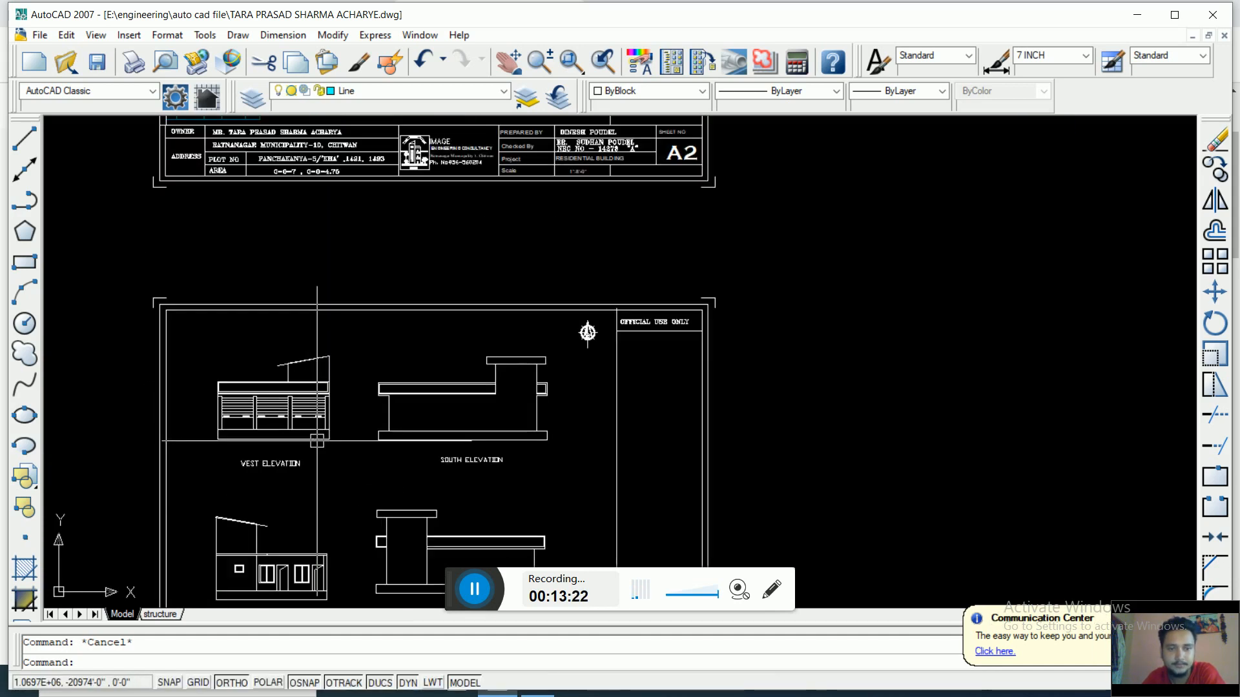
scroll(317, 441, down, 2)
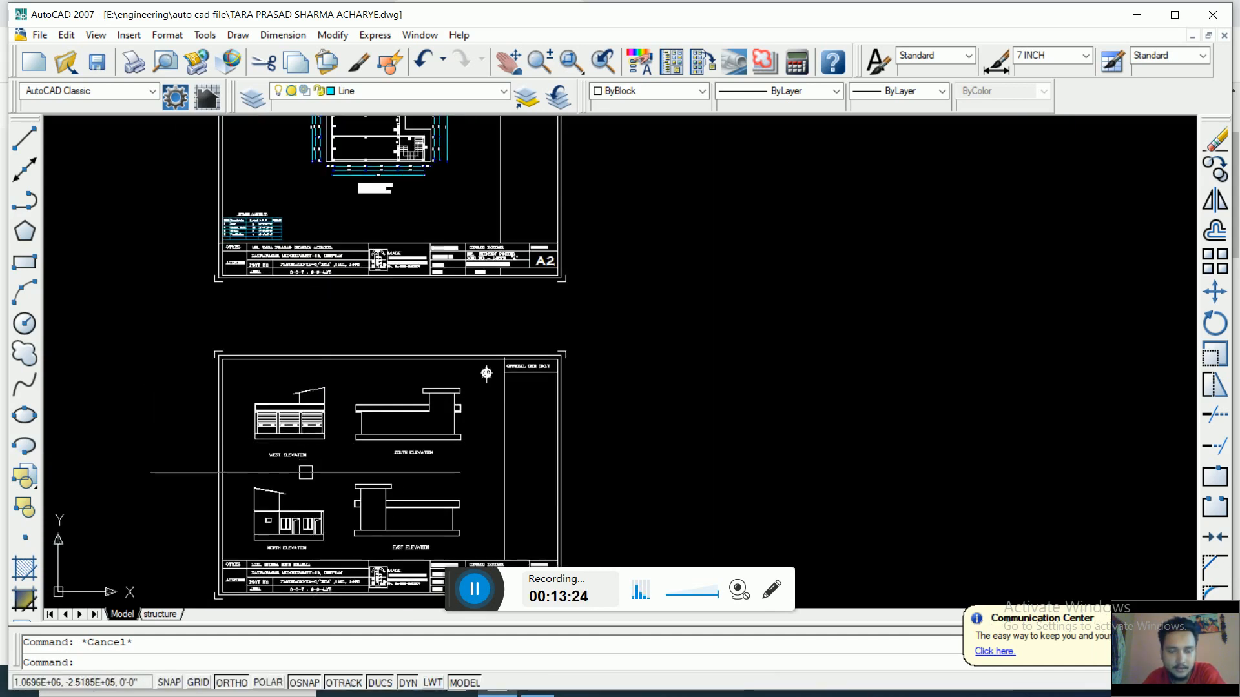
scroll(307, 469, up, 3)
scroll(327, 436, up, 1)
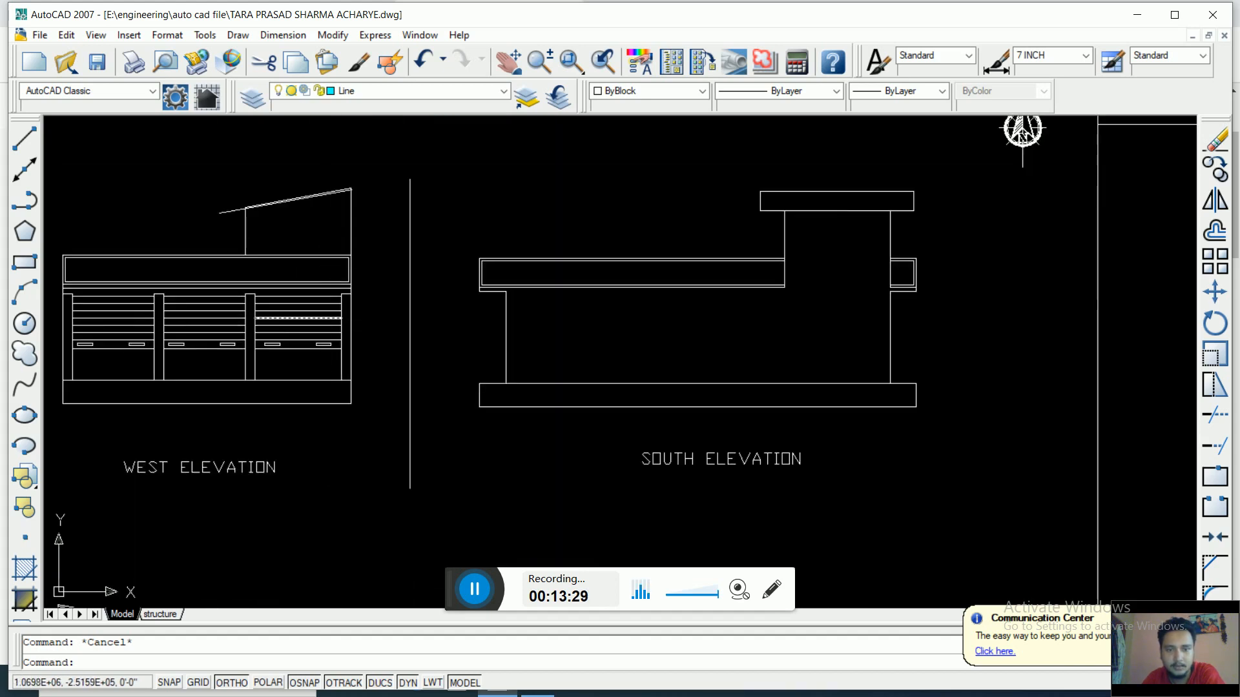
scroll(410, 361, down, 10)
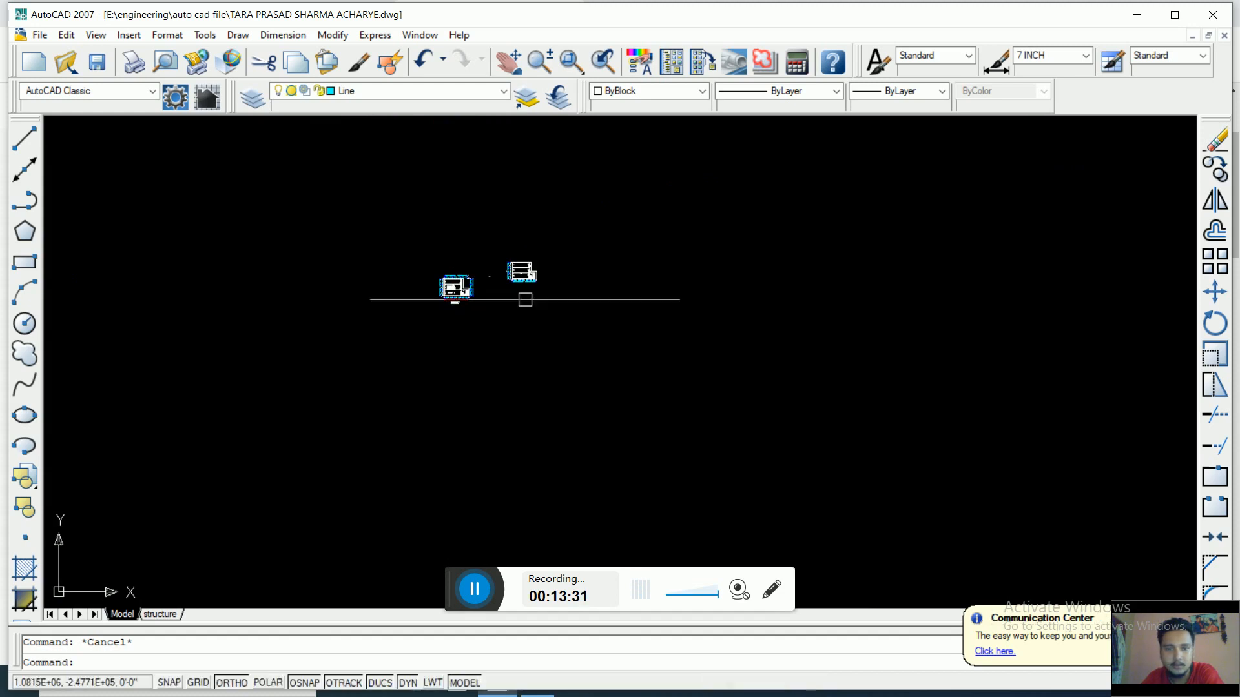
scroll(516, 266, up, 10)
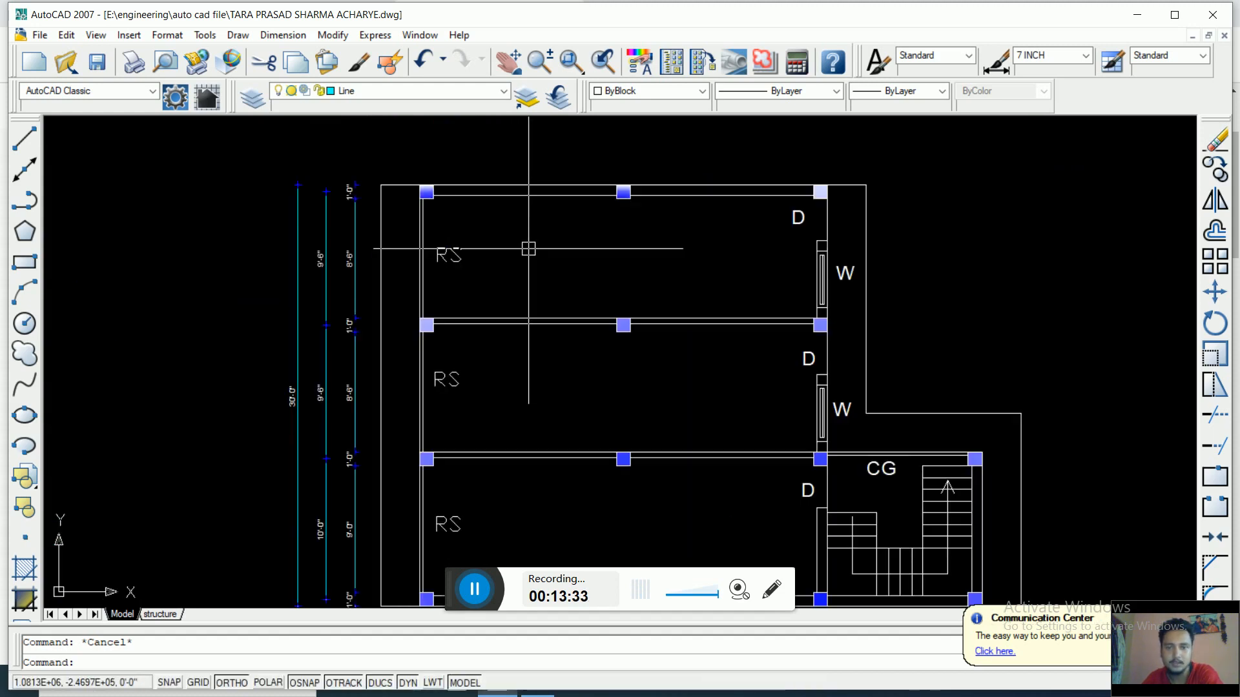
Step: Look over the full column of drawing sheets in model space and return to the dimensioned floor plan
scroll(529, 251, down, 5)
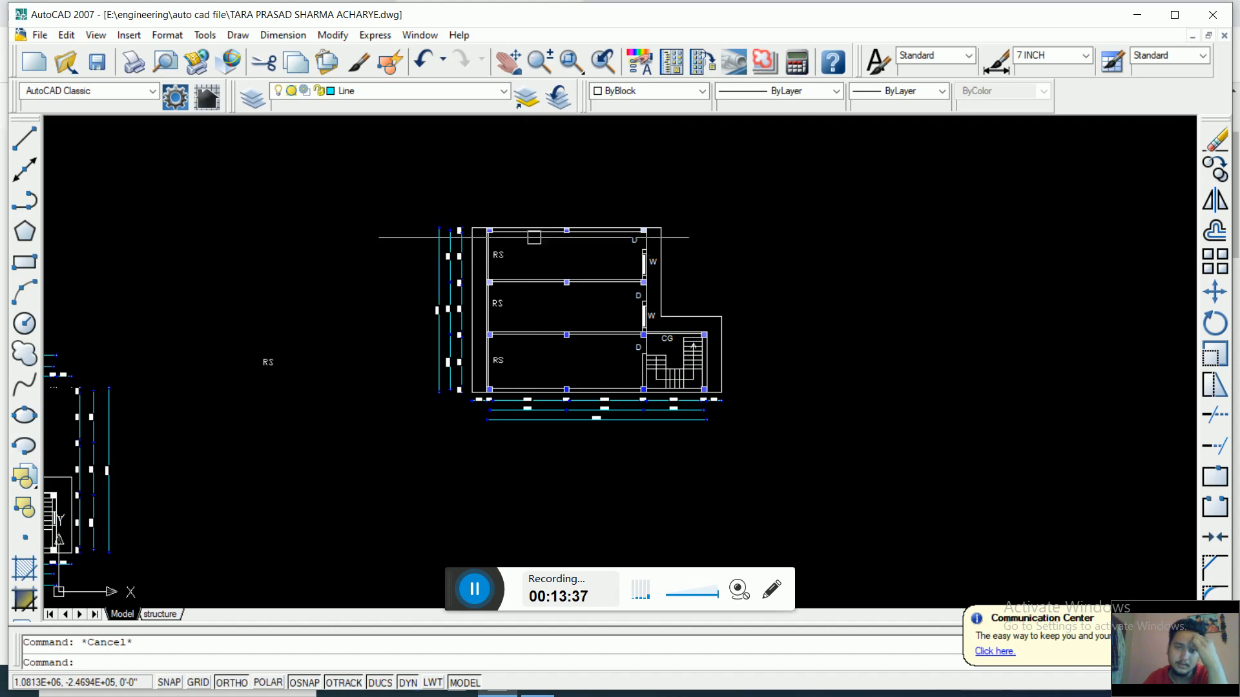
scroll(492, 294, down, 6)
scroll(307, 452, down, 2)
middle_drag(415, 411, 769, 307)
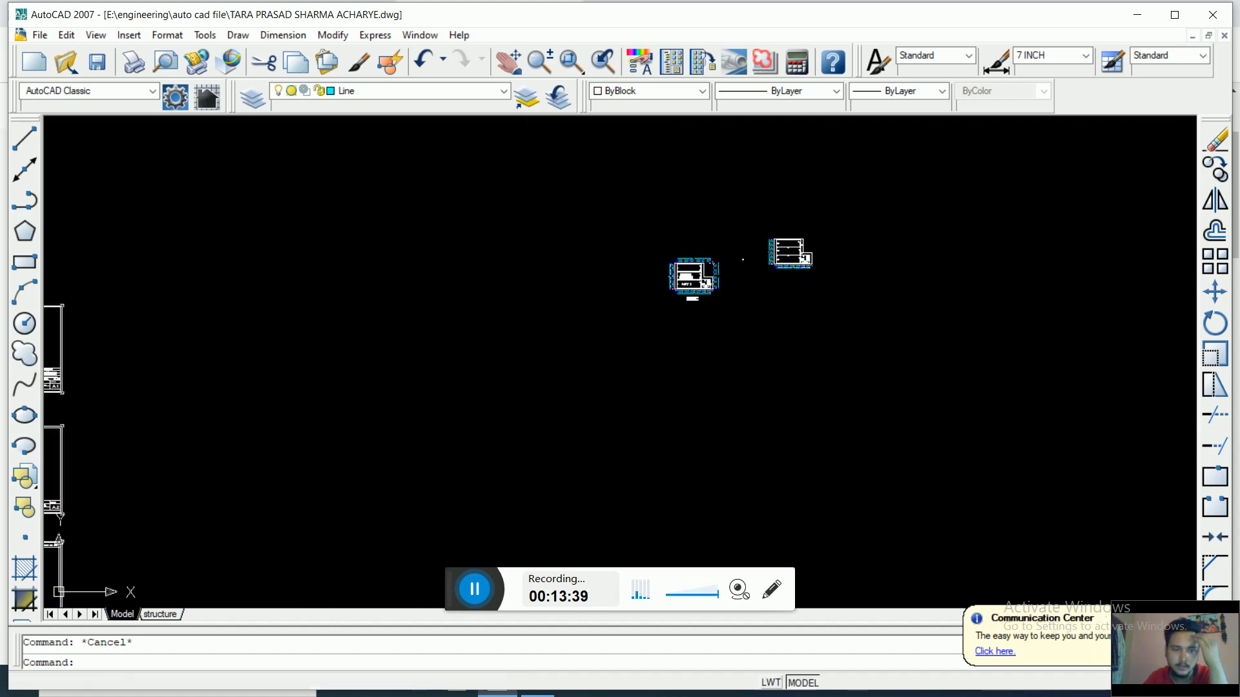
scroll(594, 401, down, 2)
middle_drag(210, 518, 279, 391)
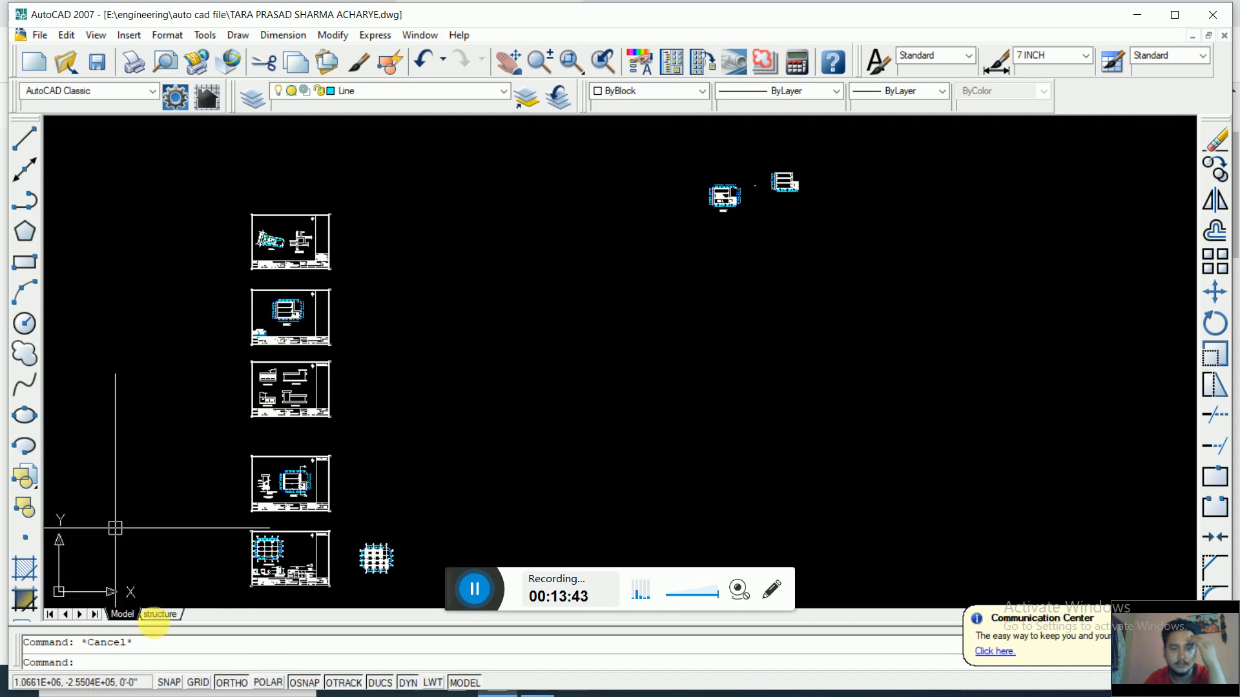
scroll(366, 355, down, 6)
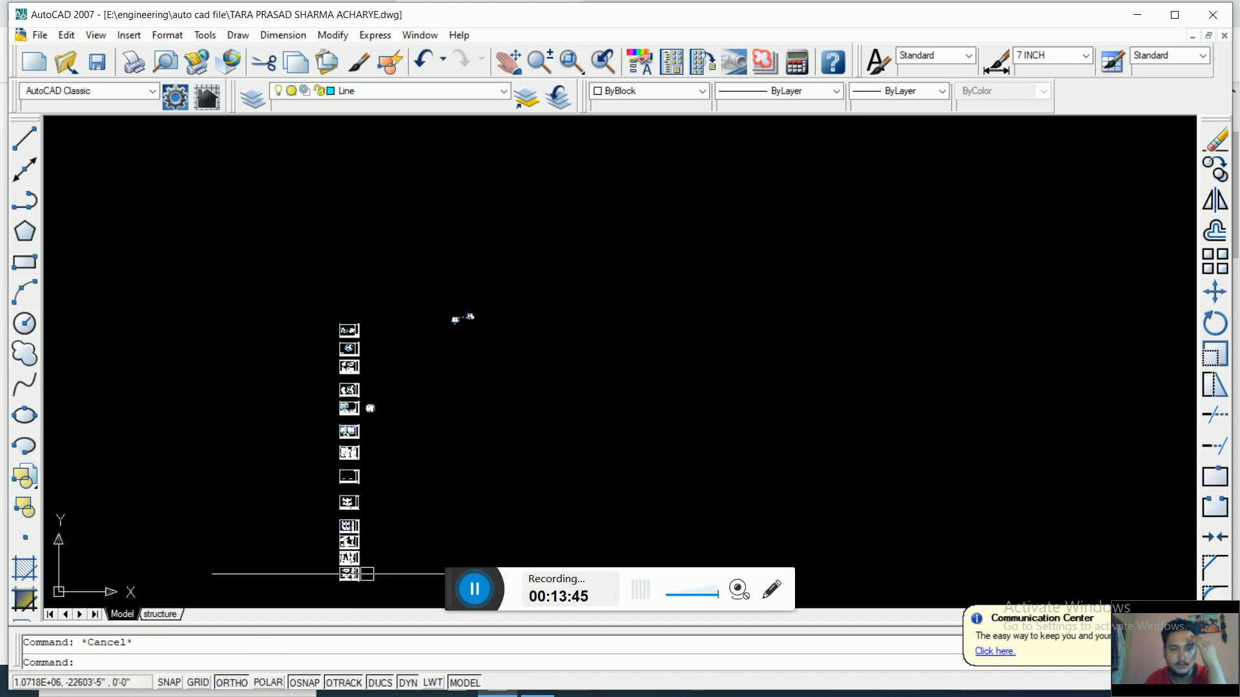
middle_drag(381, 556, 395, 475)
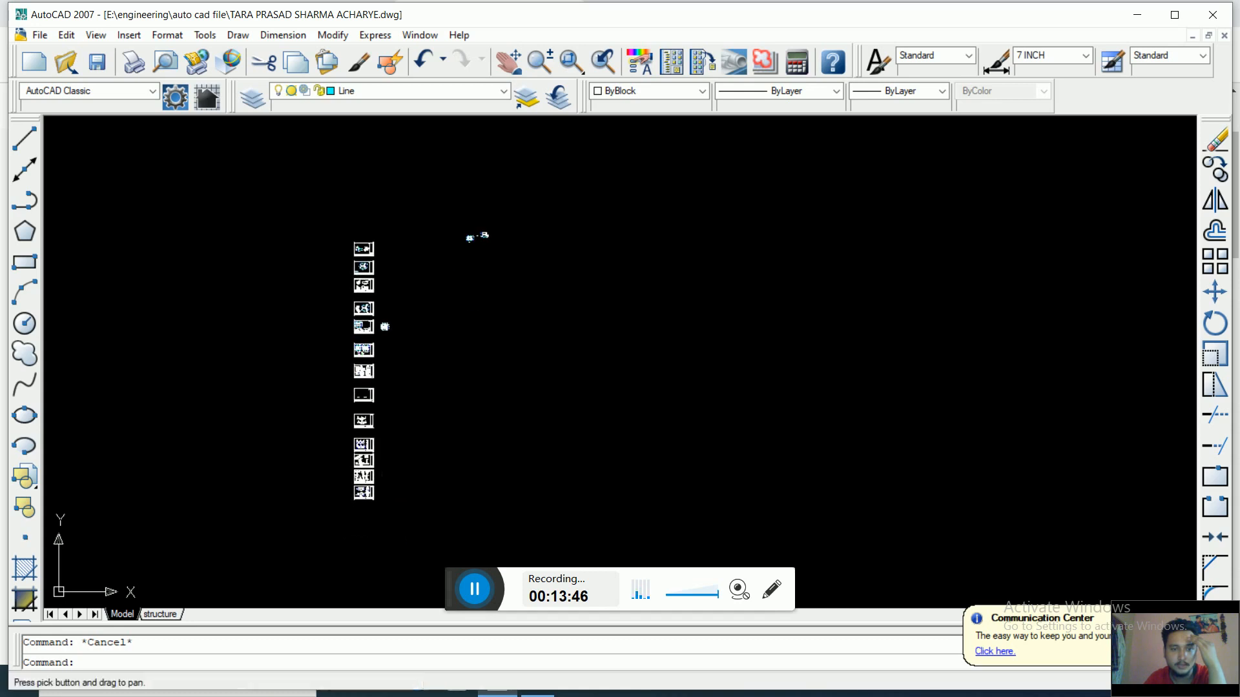
scroll(372, 464, up, 2)
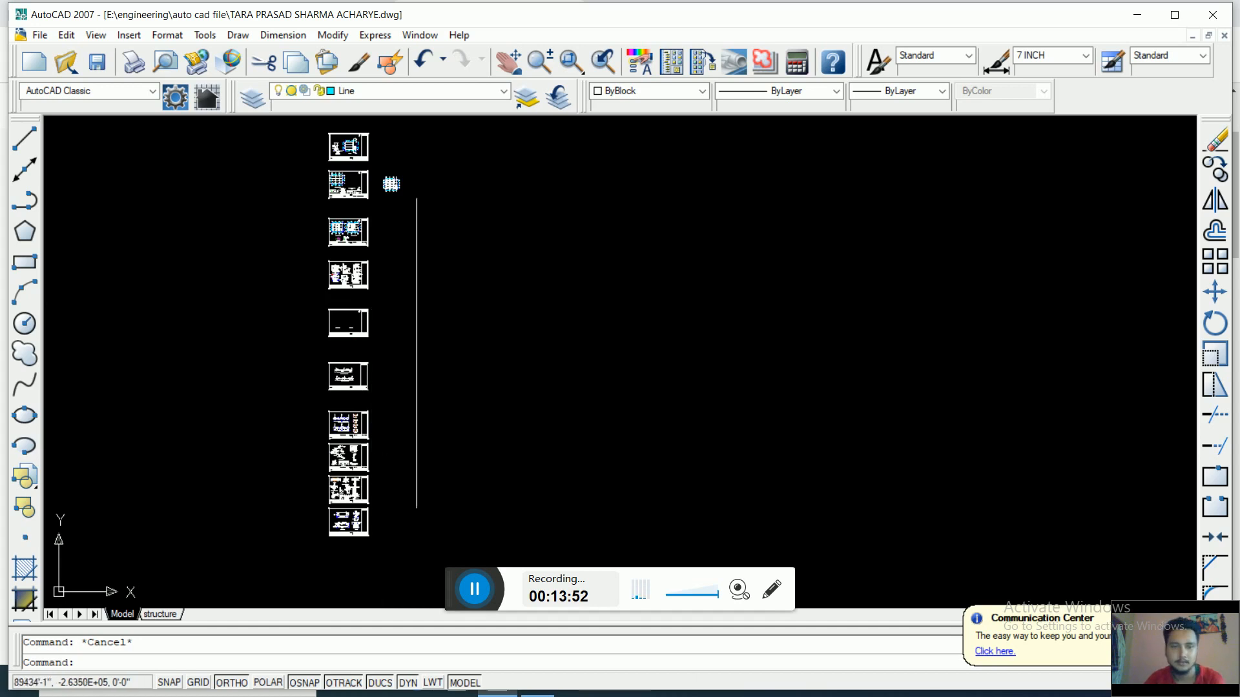
middle_drag(423, 345, 311, 528)
scroll(404, 434, down, 4)
scroll(401, 317, up, 7)
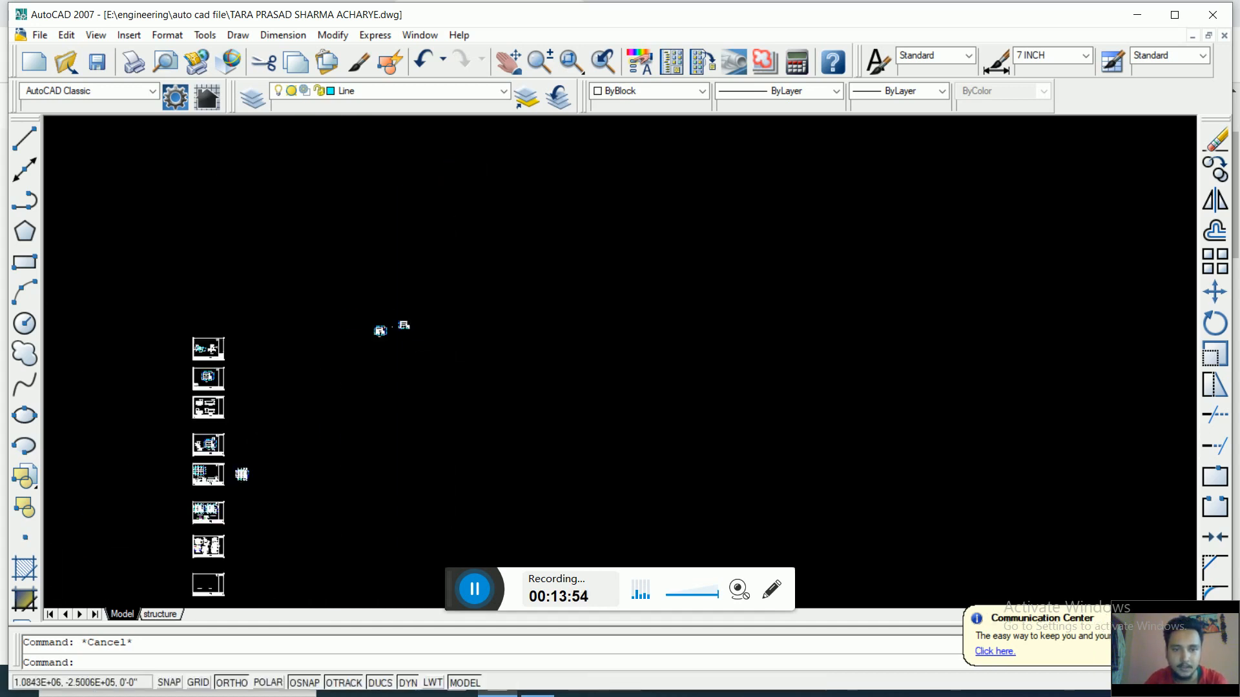
scroll(406, 323, up, 5)
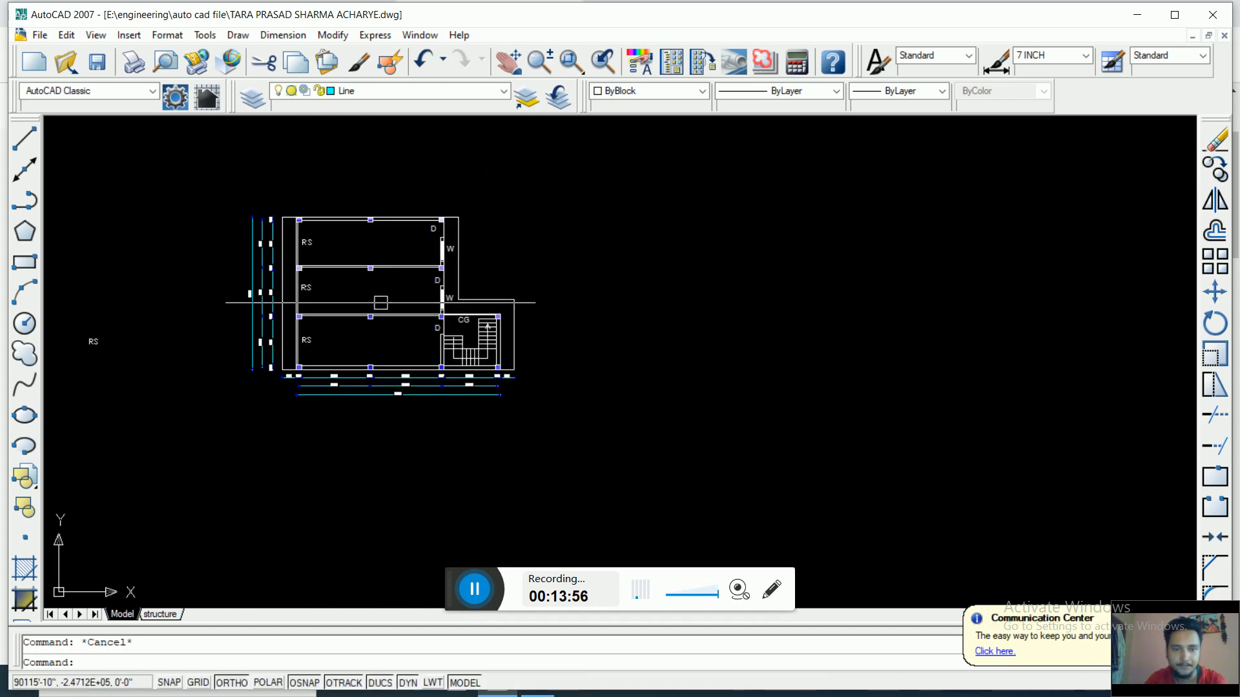